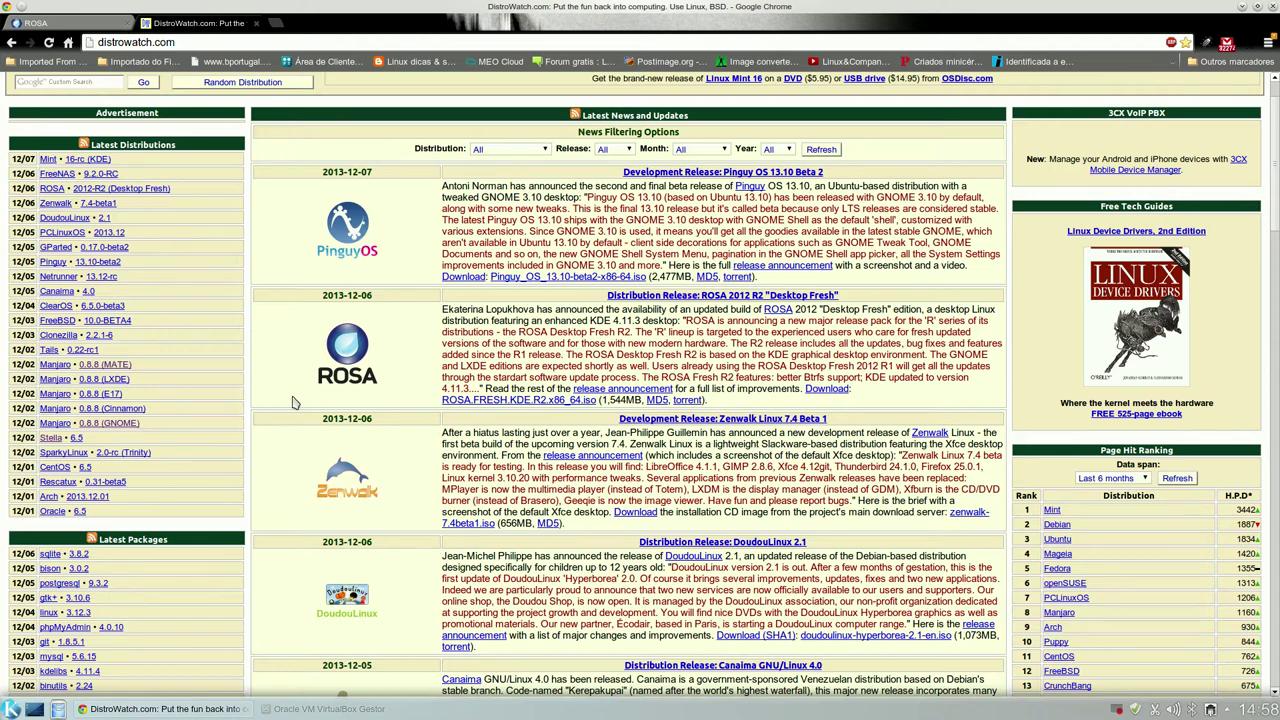
- Read the ROSA Desktop Fresh R2 release announcement linked from DistroWatch, and return to the ROSA home page
click(622, 389)
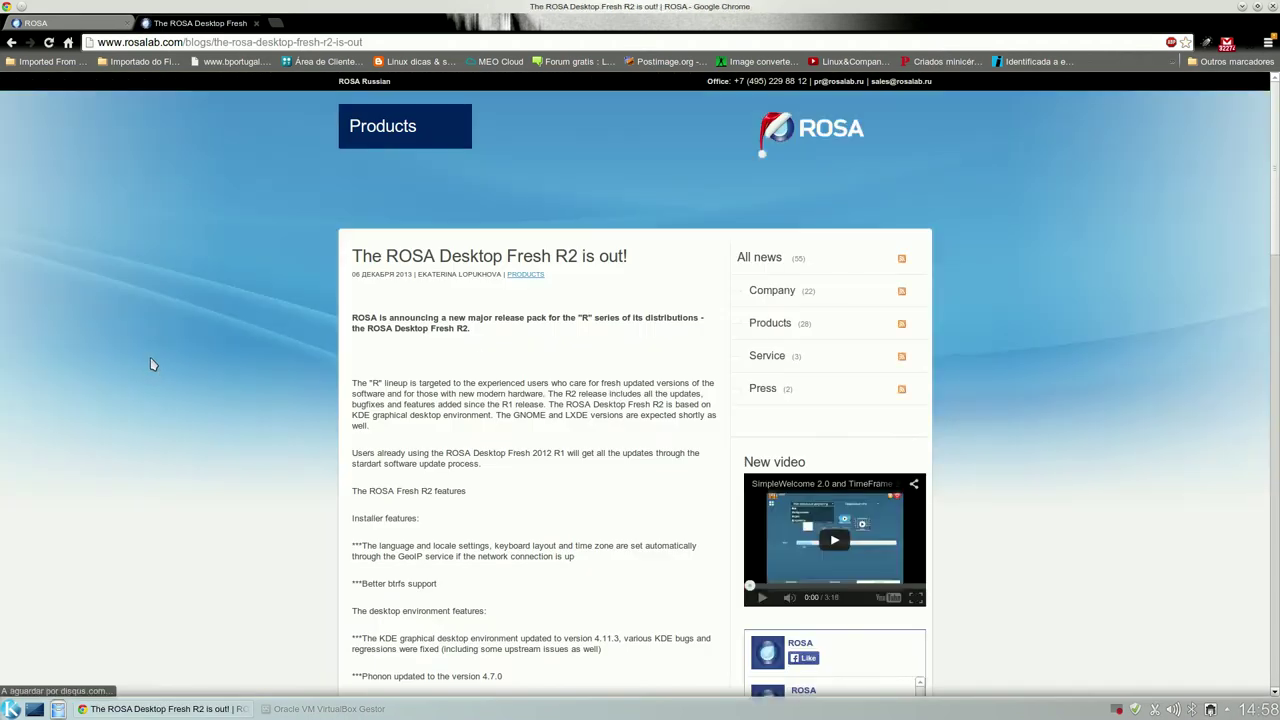
scroll(168, 343, down, 3)
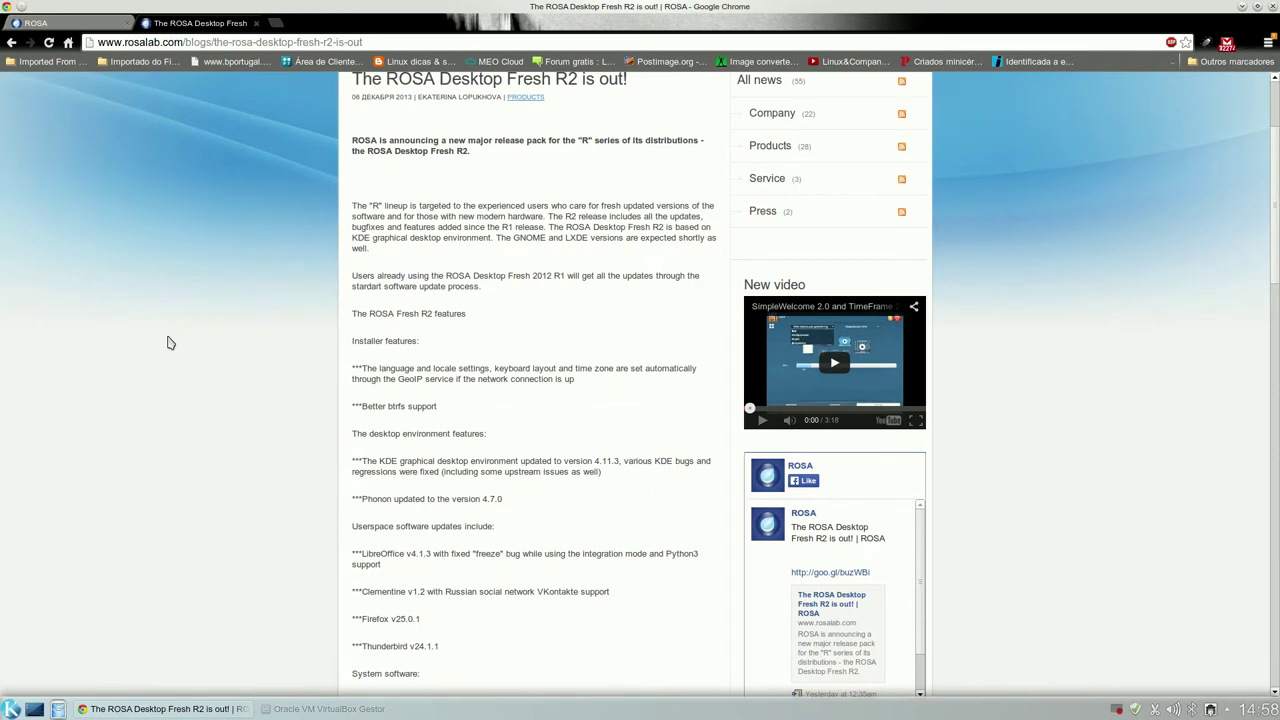
scroll(203, 320, up, 2)
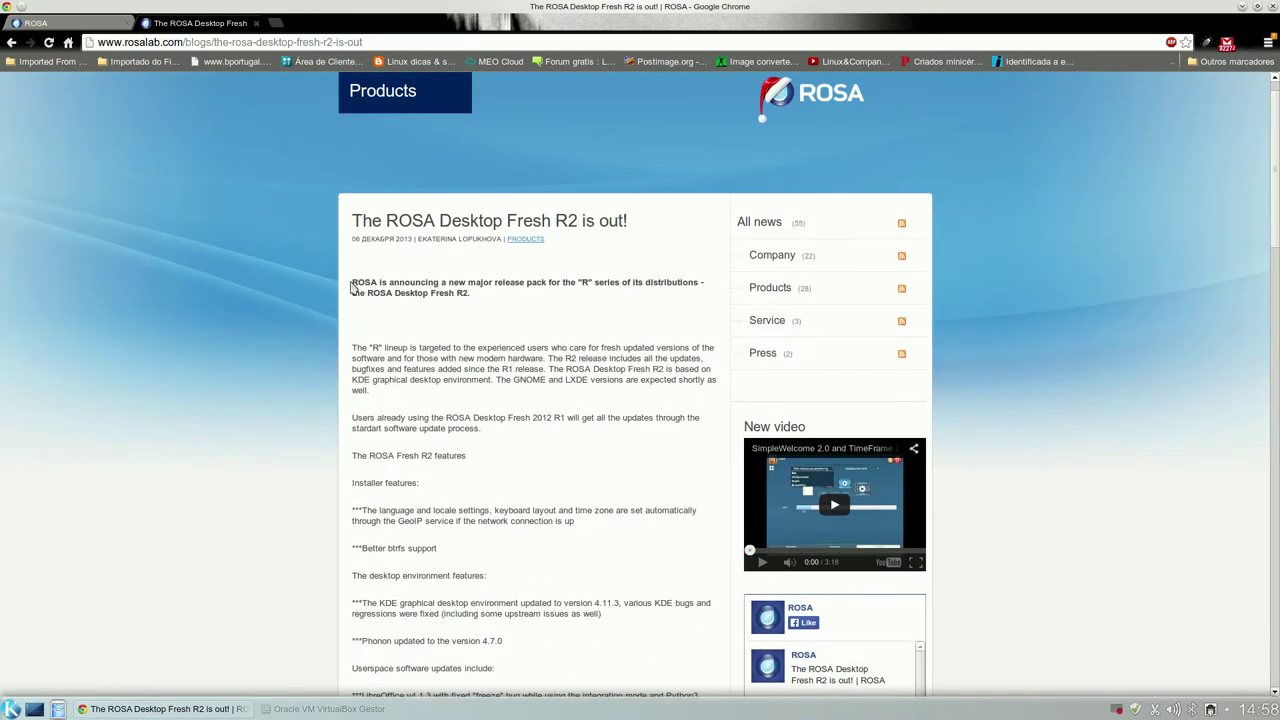
scroll(235, 324, down, 1)
click(75, 24)
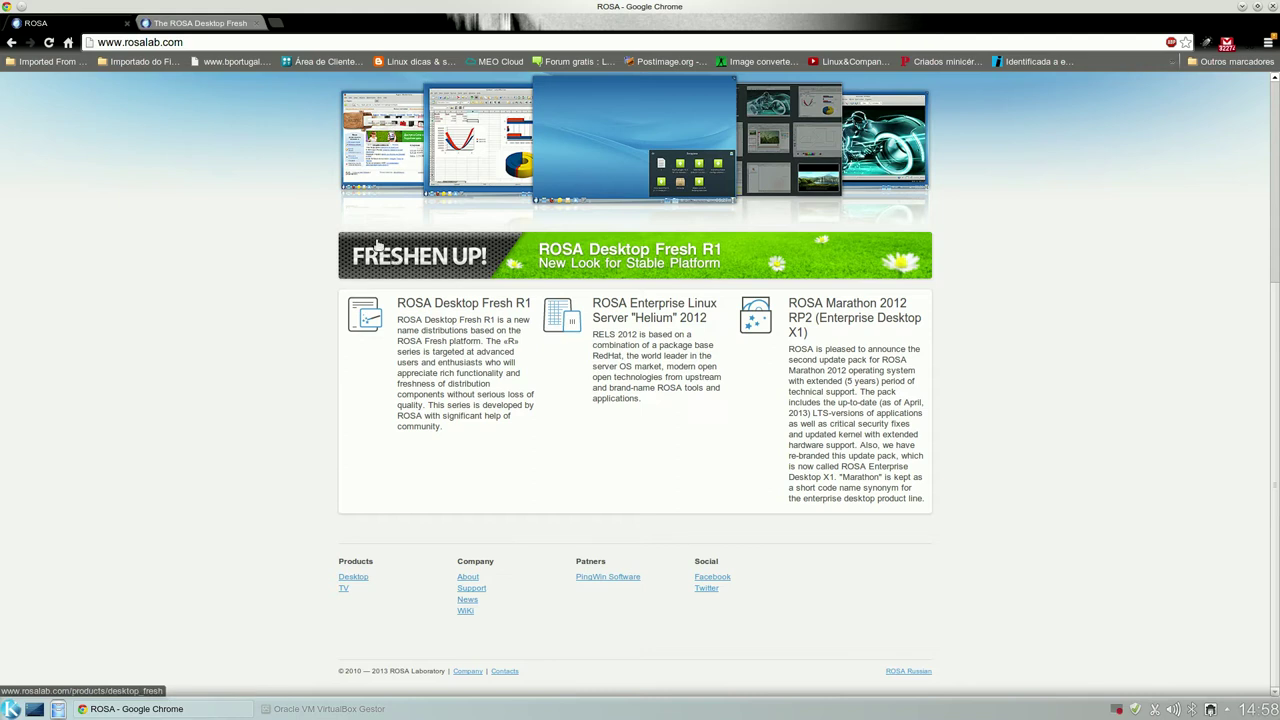
- Minimise the browser, switch to the Oracle VM VirtualBox manager and move its window slightly higher on the desktop
click(1241, 6)
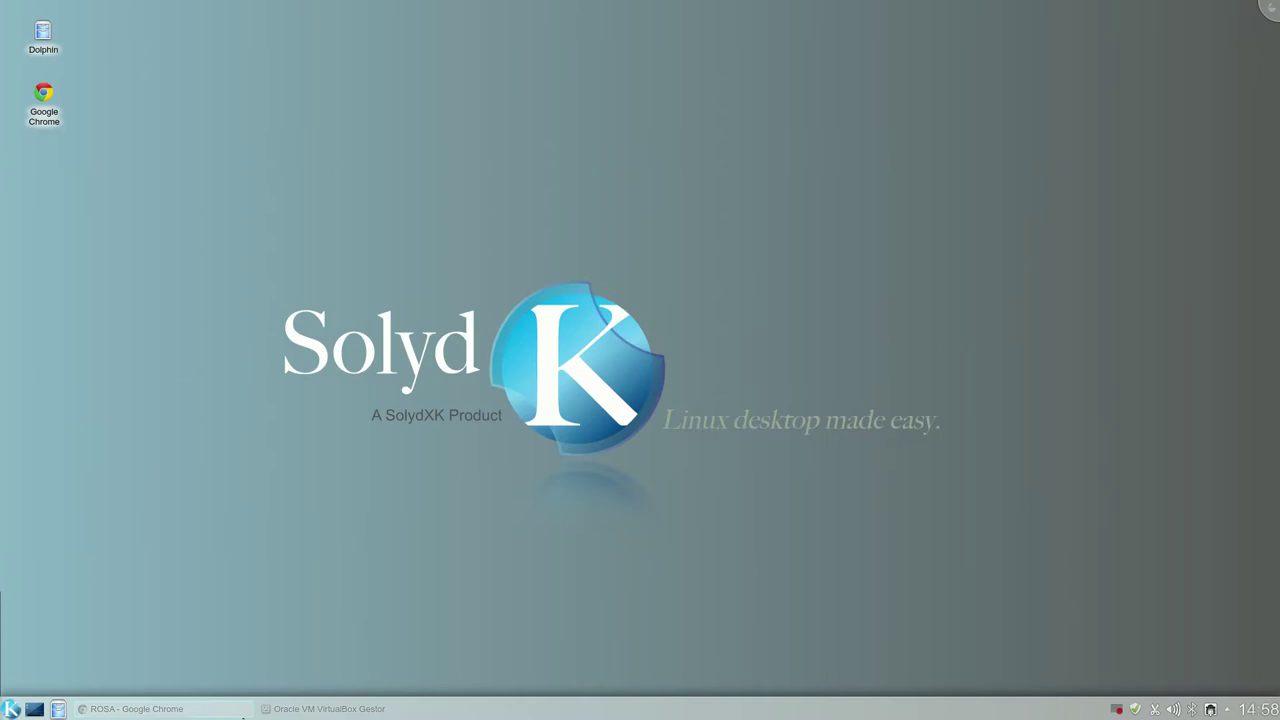
mouse_move(200, 713)
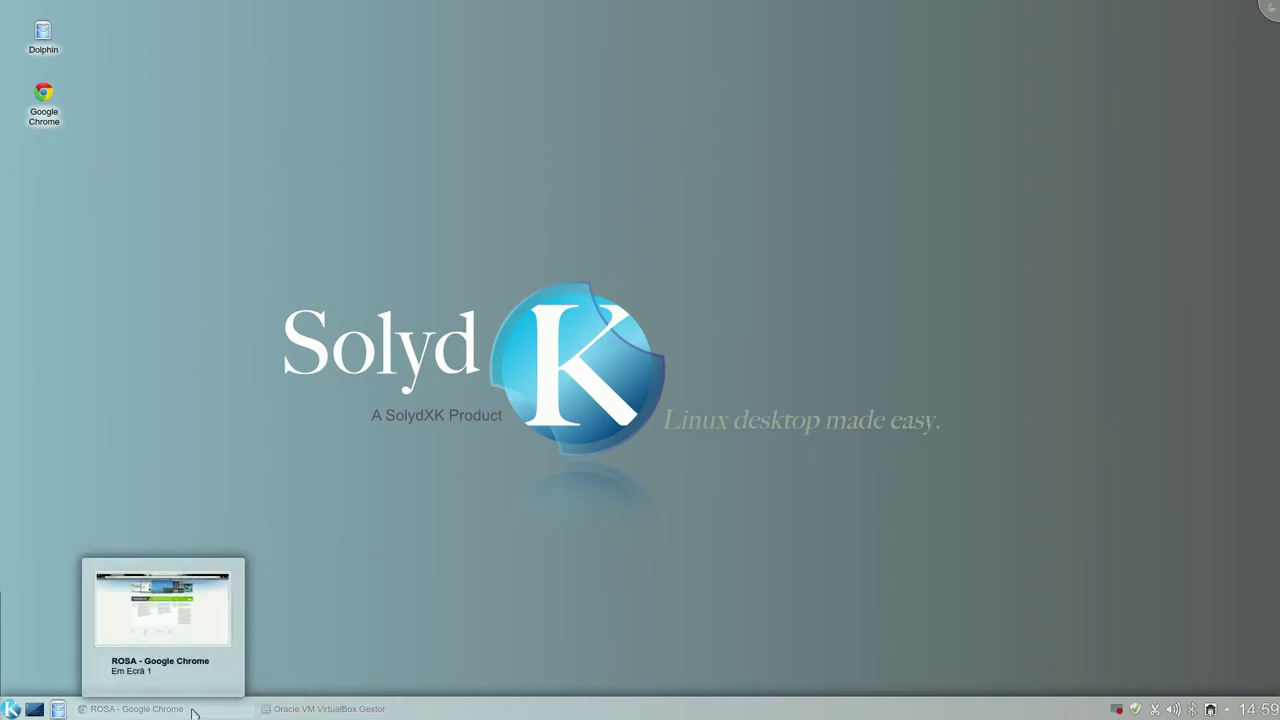
click(322, 709)
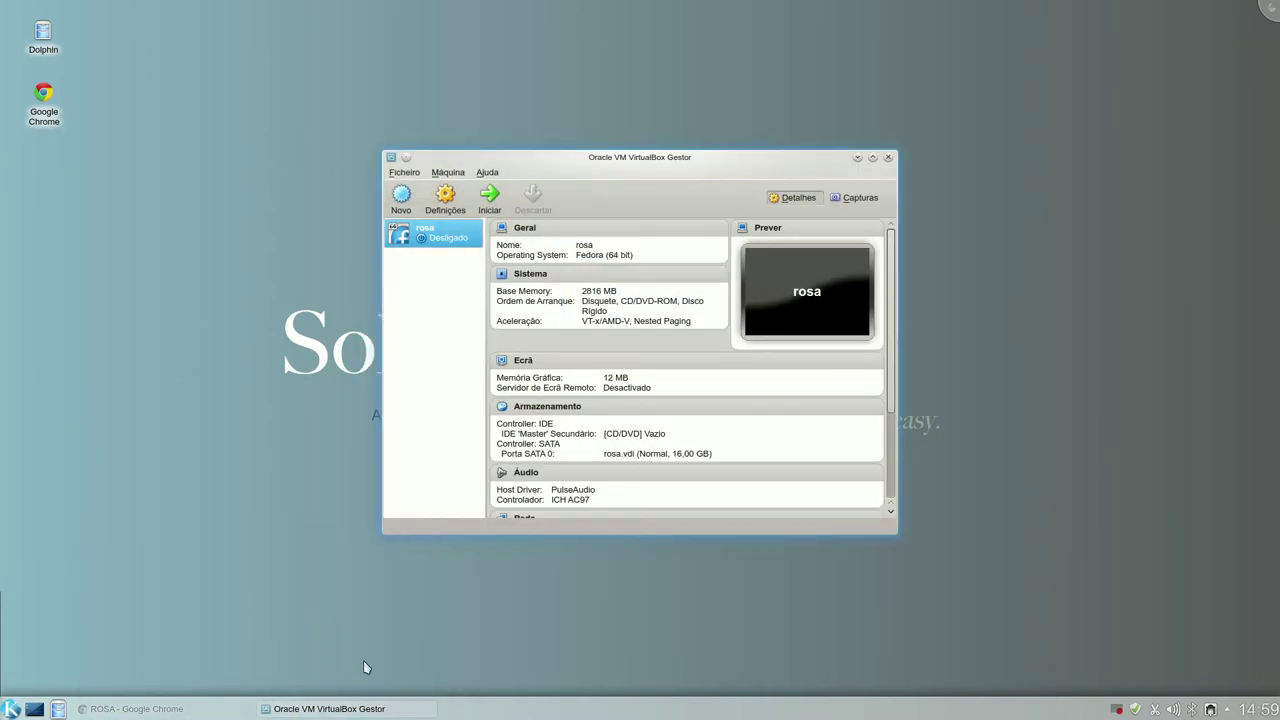
drag(626, 161, 677, 95)
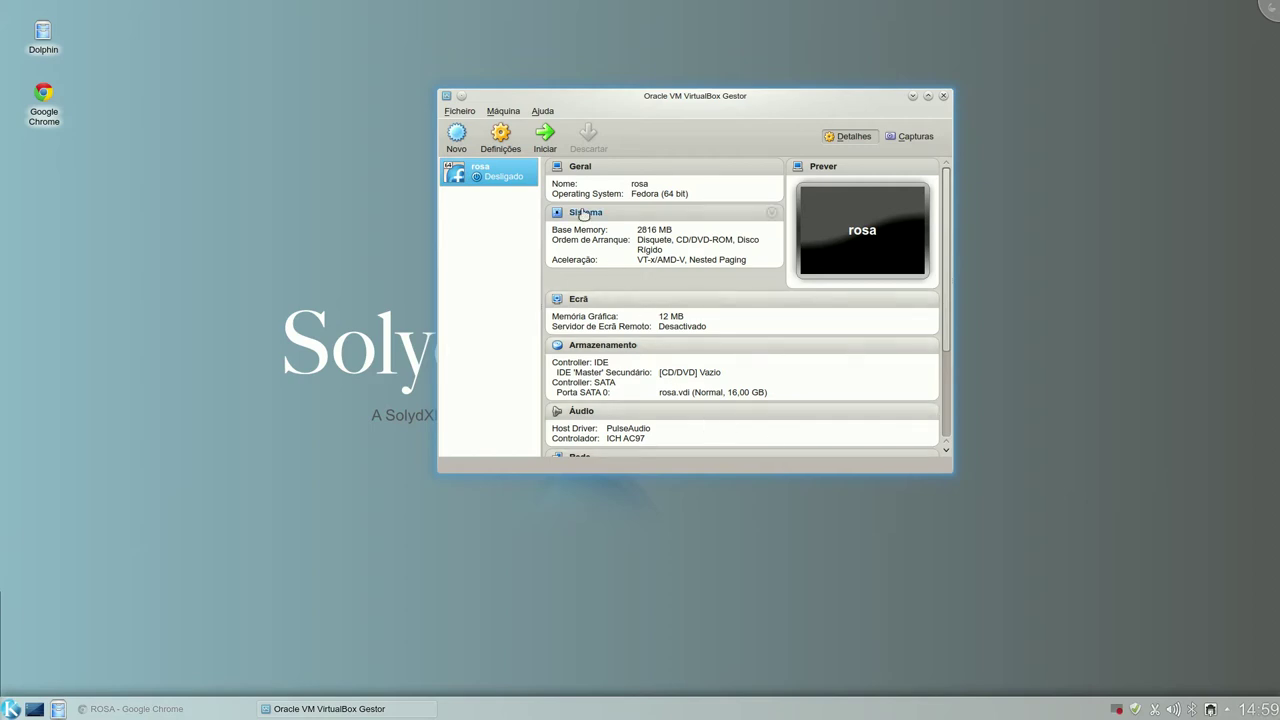
- Start the rosa virtual machine in full-screen mode and accept the keyboard capture notice
click(548, 136)
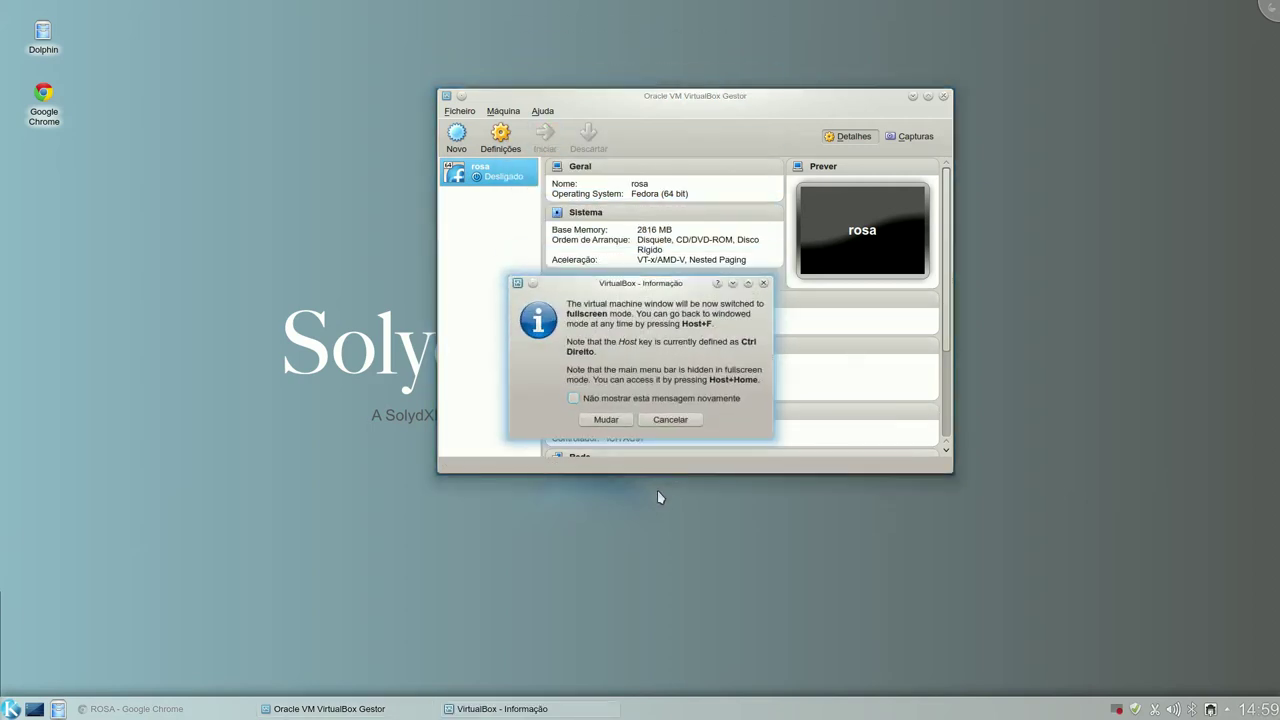
click(606, 420)
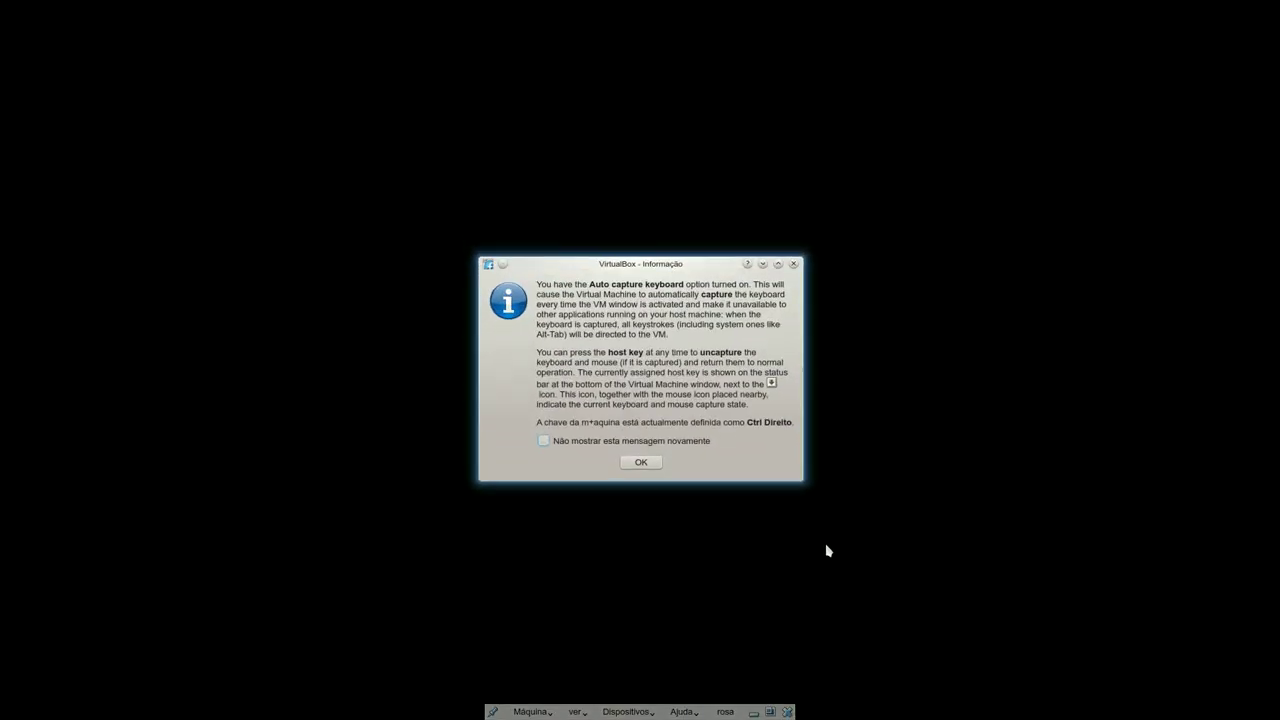
click(645, 463)
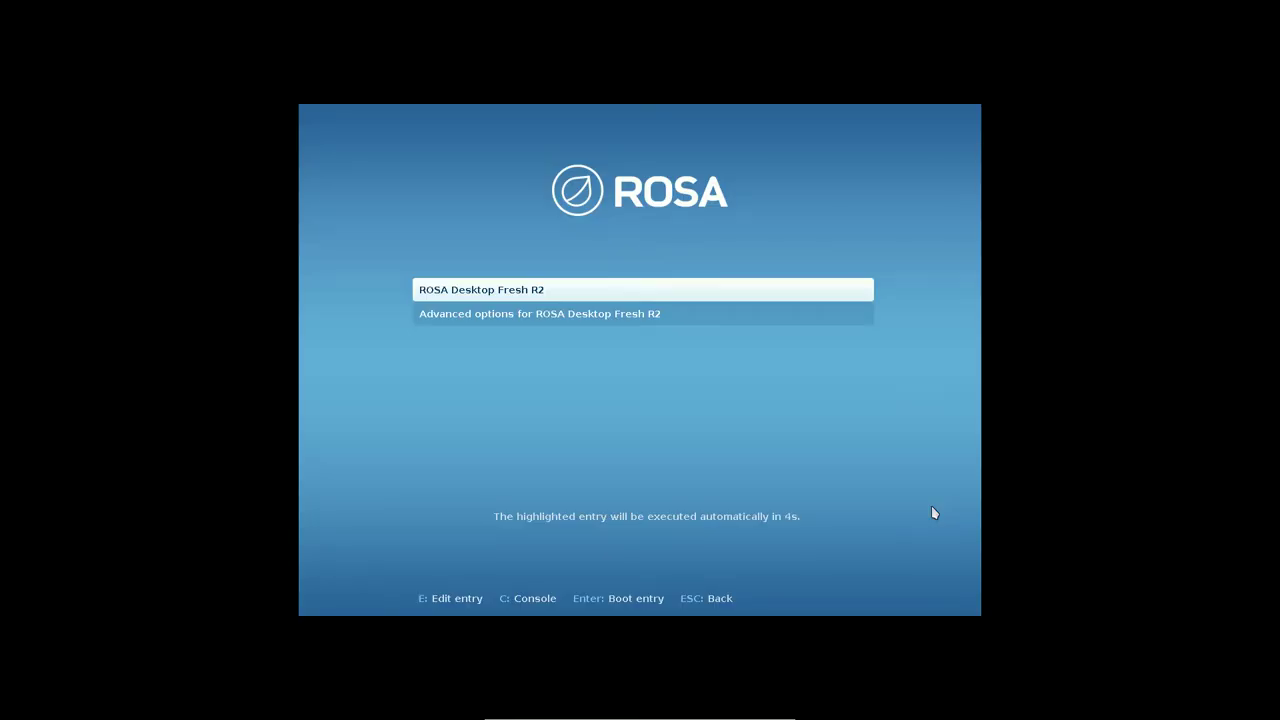
- Boot the ROSA Desktop Fresh R2 entry, dismiss the mouse integration notice and log in with the account password
key(Return)
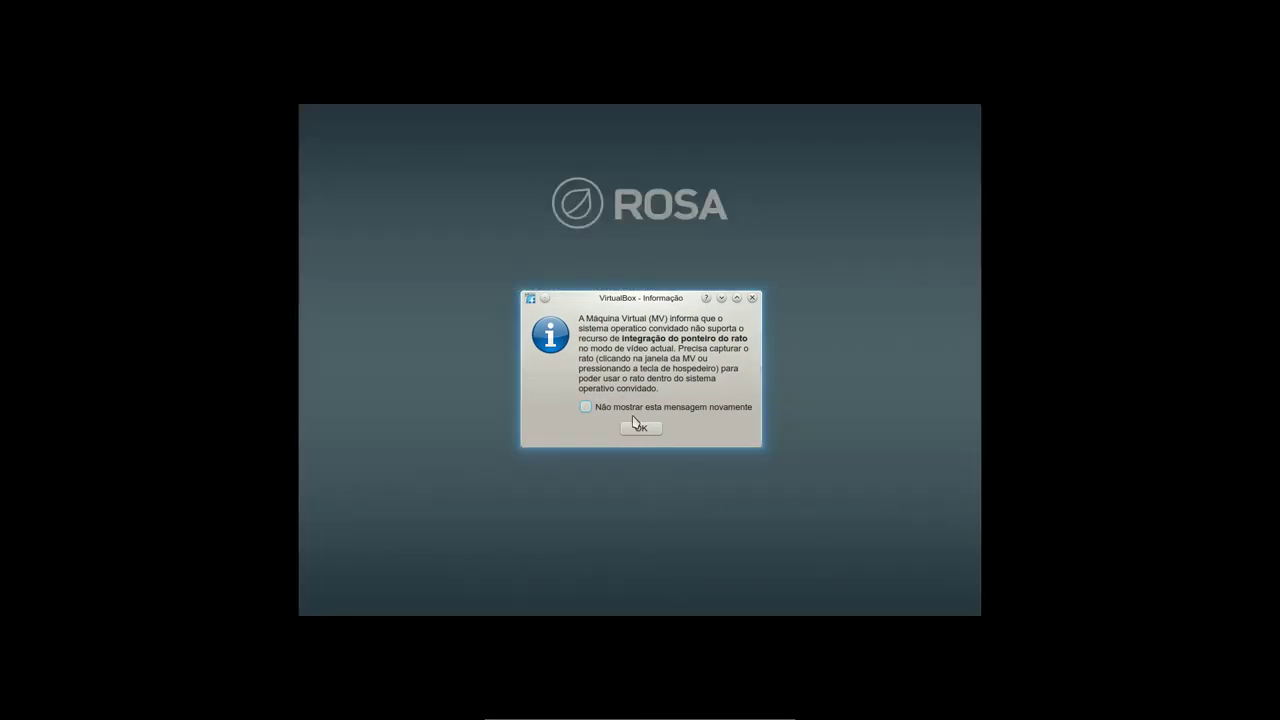
click(641, 428)
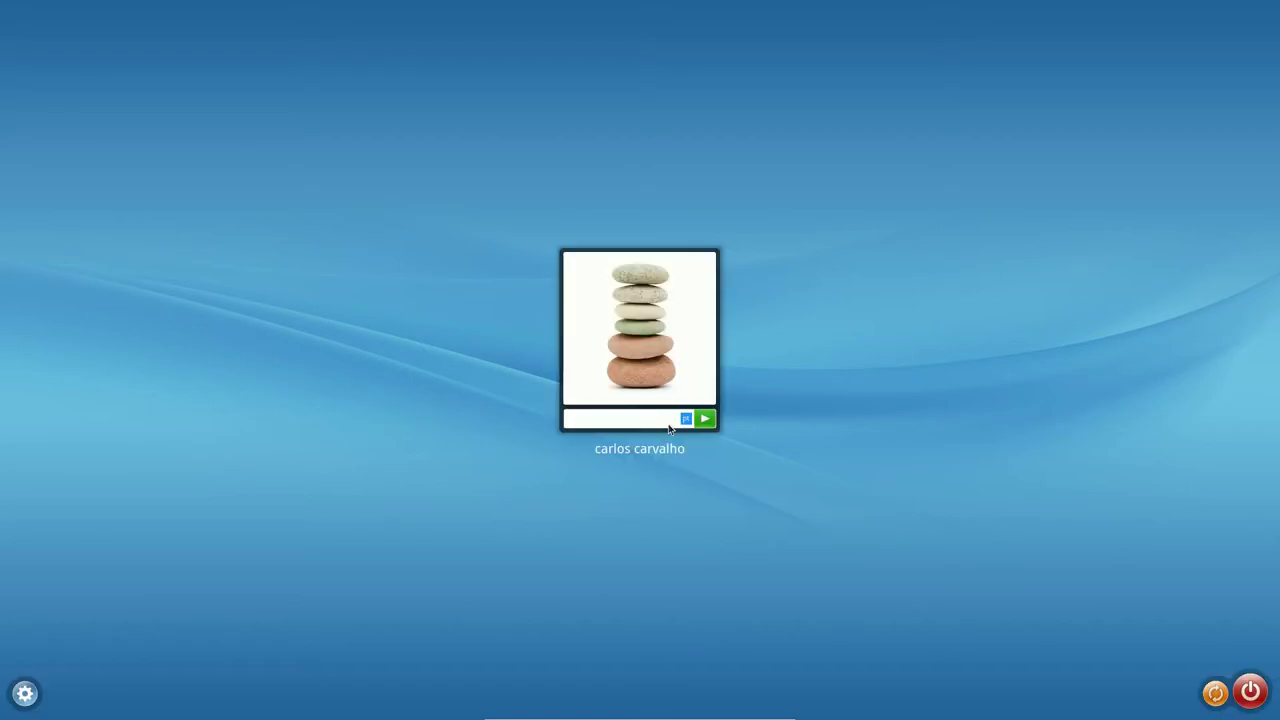
text(********)
key(Return)
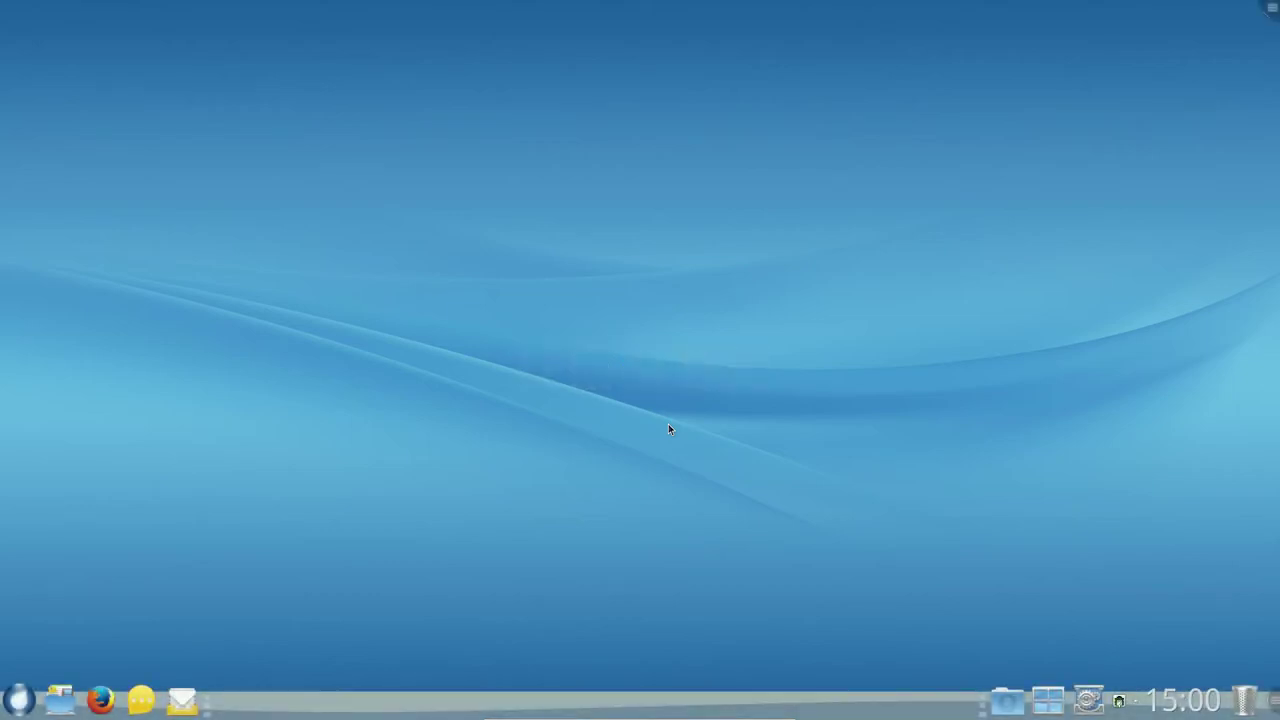
- Change the desktop folder view's layout to Pesquisa e execução in the desktop settings and apply it
right_click(394, 150)
click(792, 241)
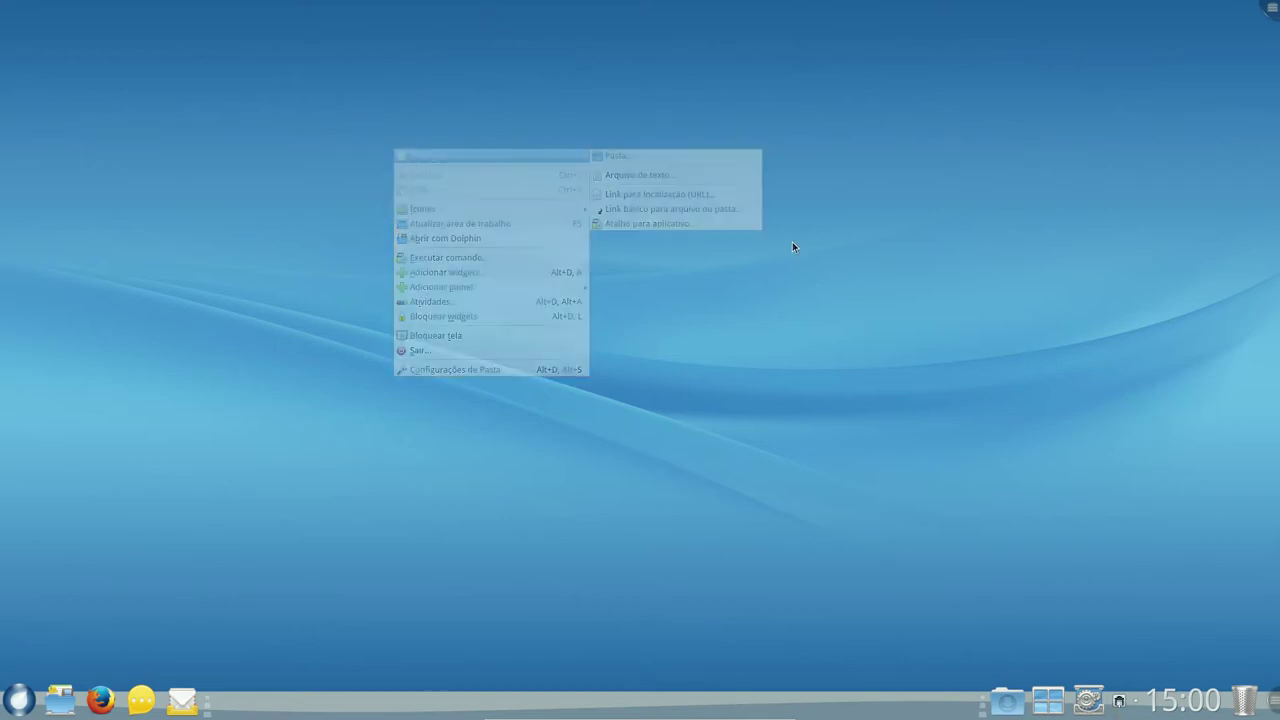
right_click(503, 162)
click(552, 385)
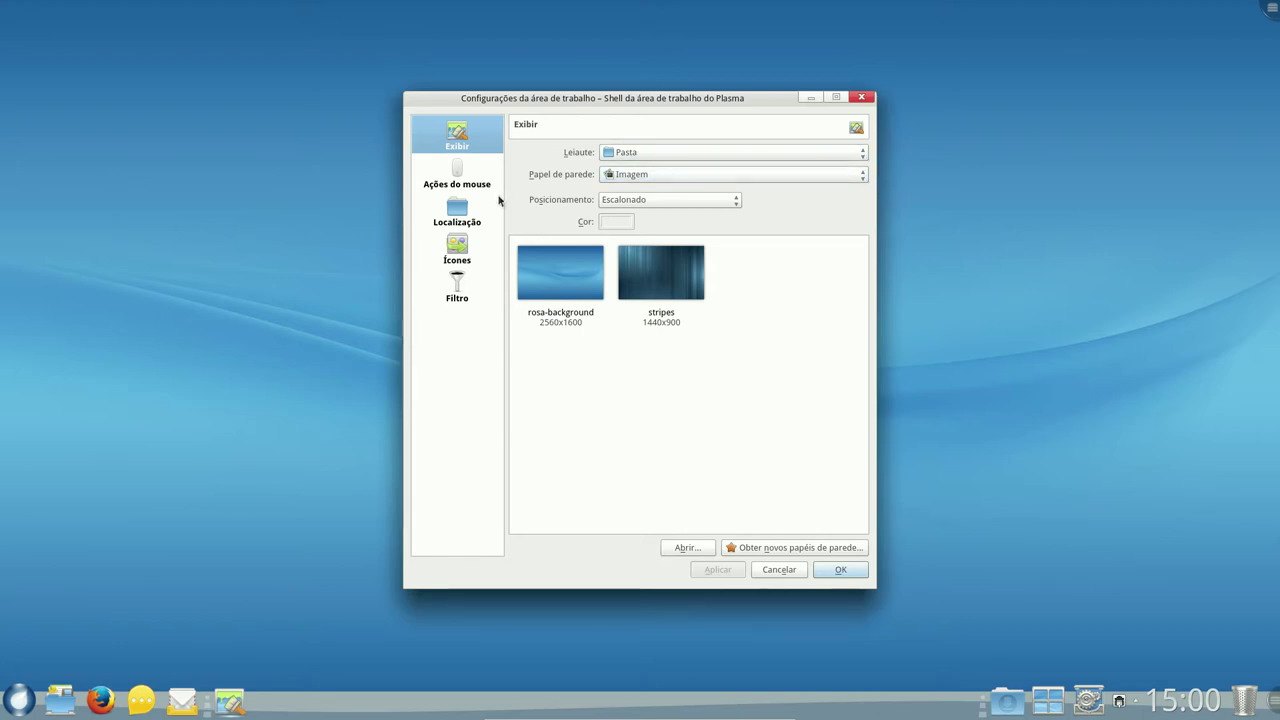
click(861, 152)
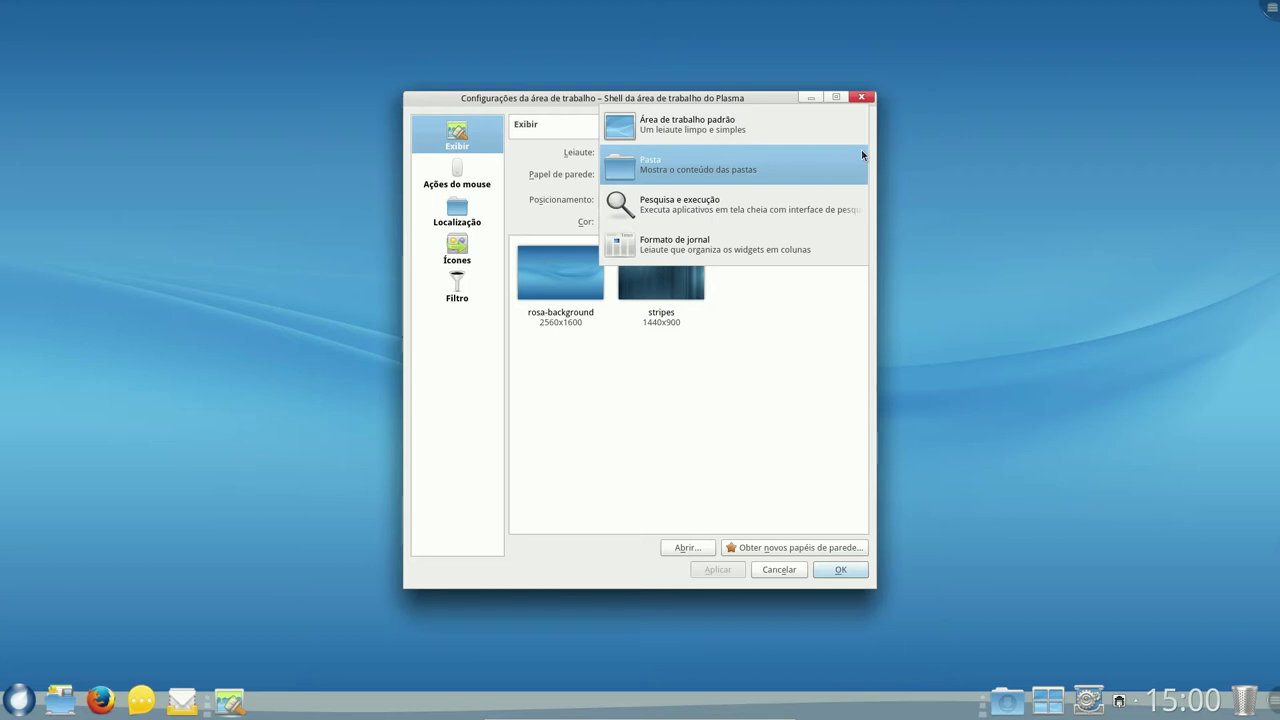
click(805, 199)
click(709, 568)
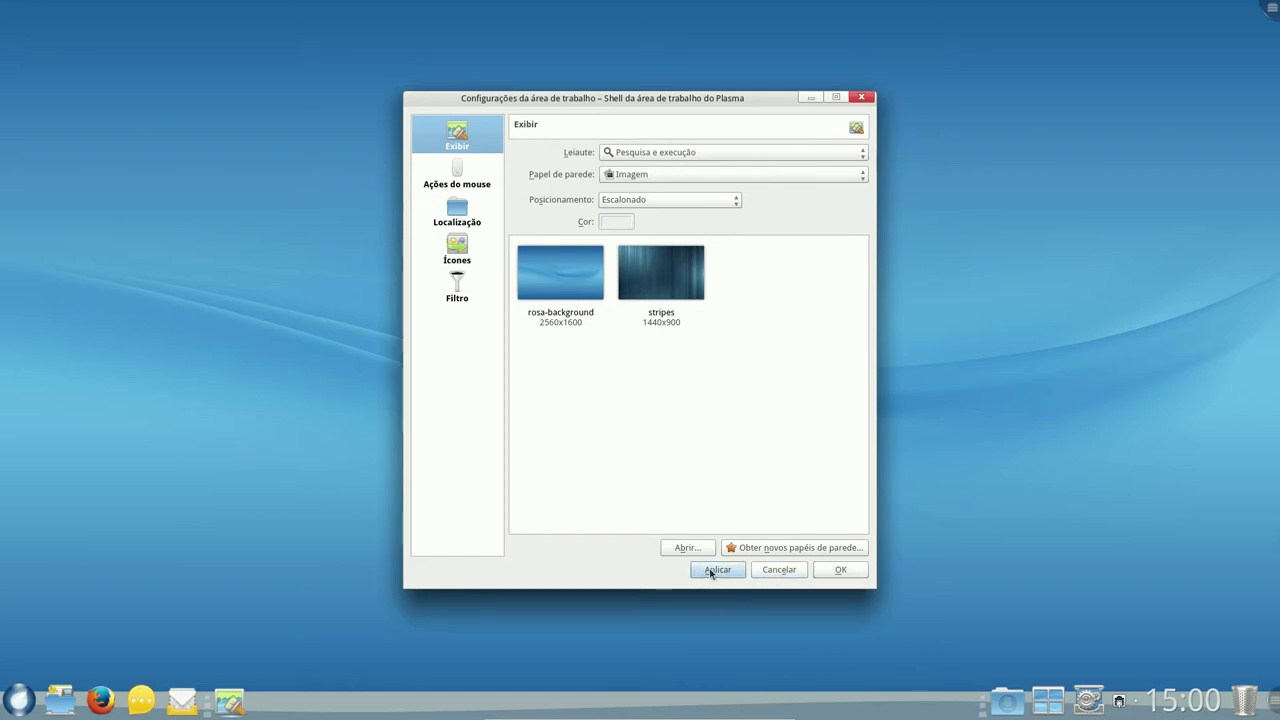
click(709, 568)
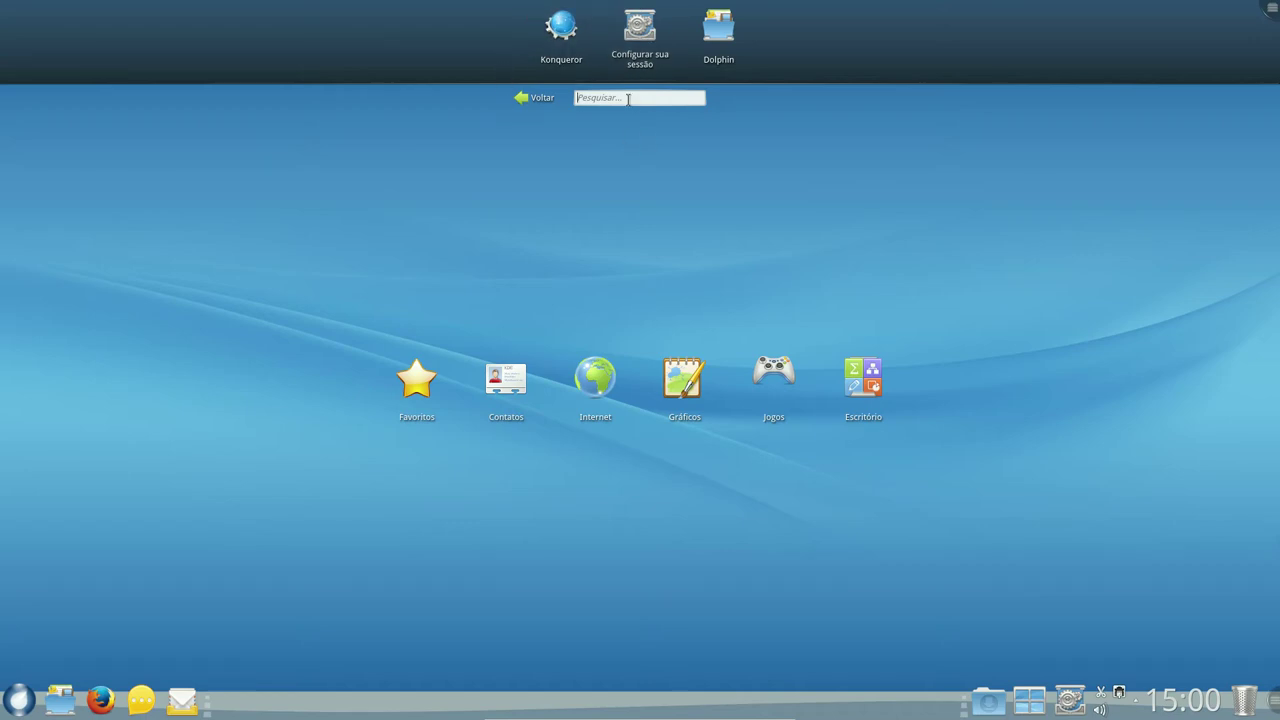
- Launch LibreOffice Calc from the Escritório category, view its version information and close the program
click(873, 385)
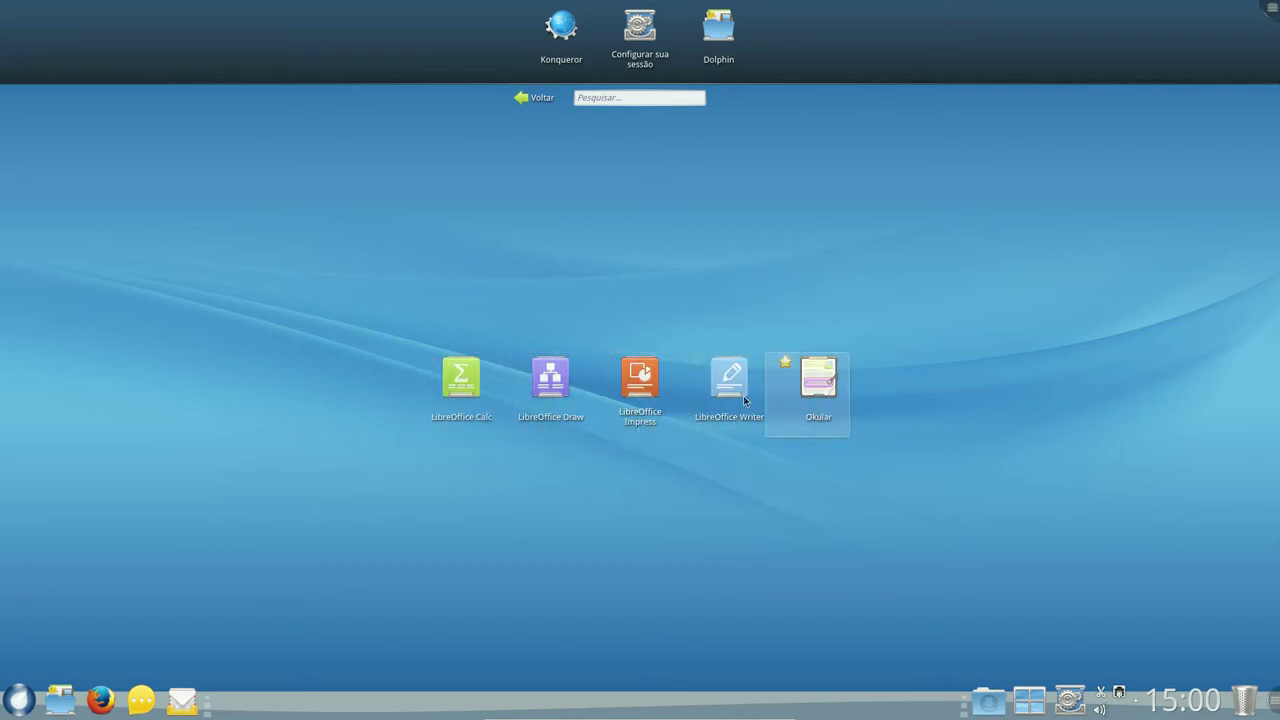
click(458, 392)
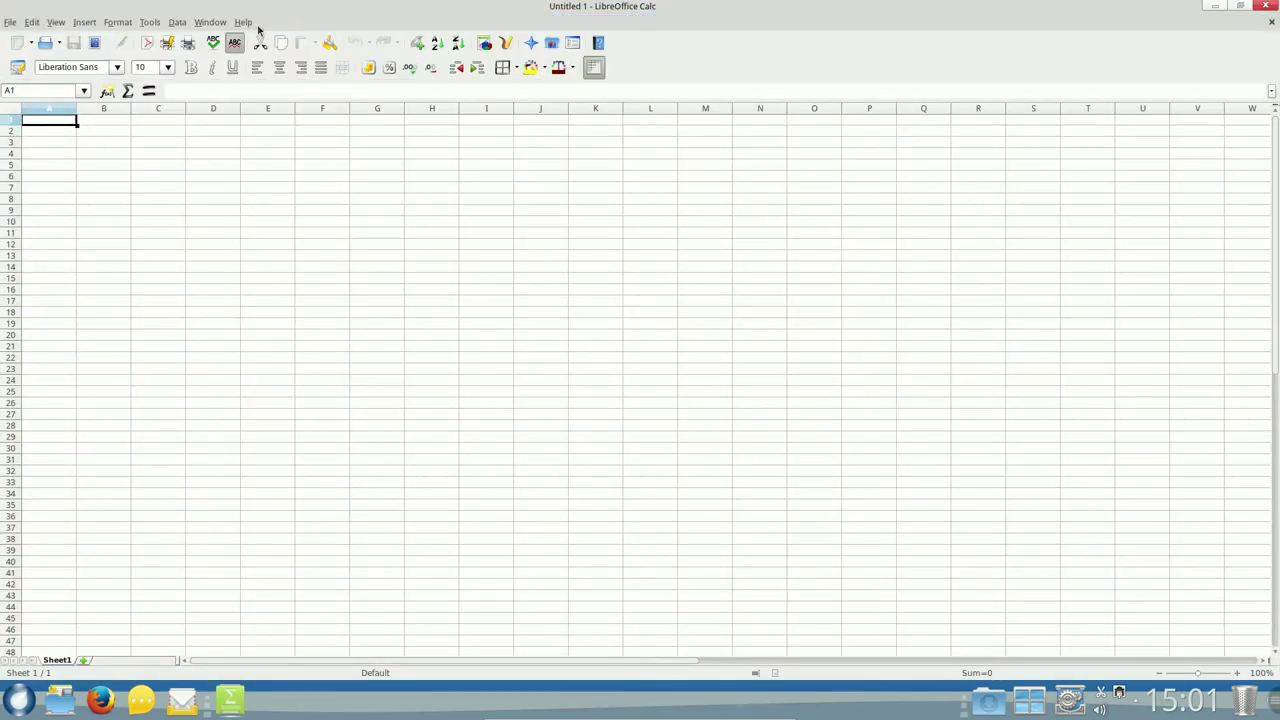
click(248, 22)
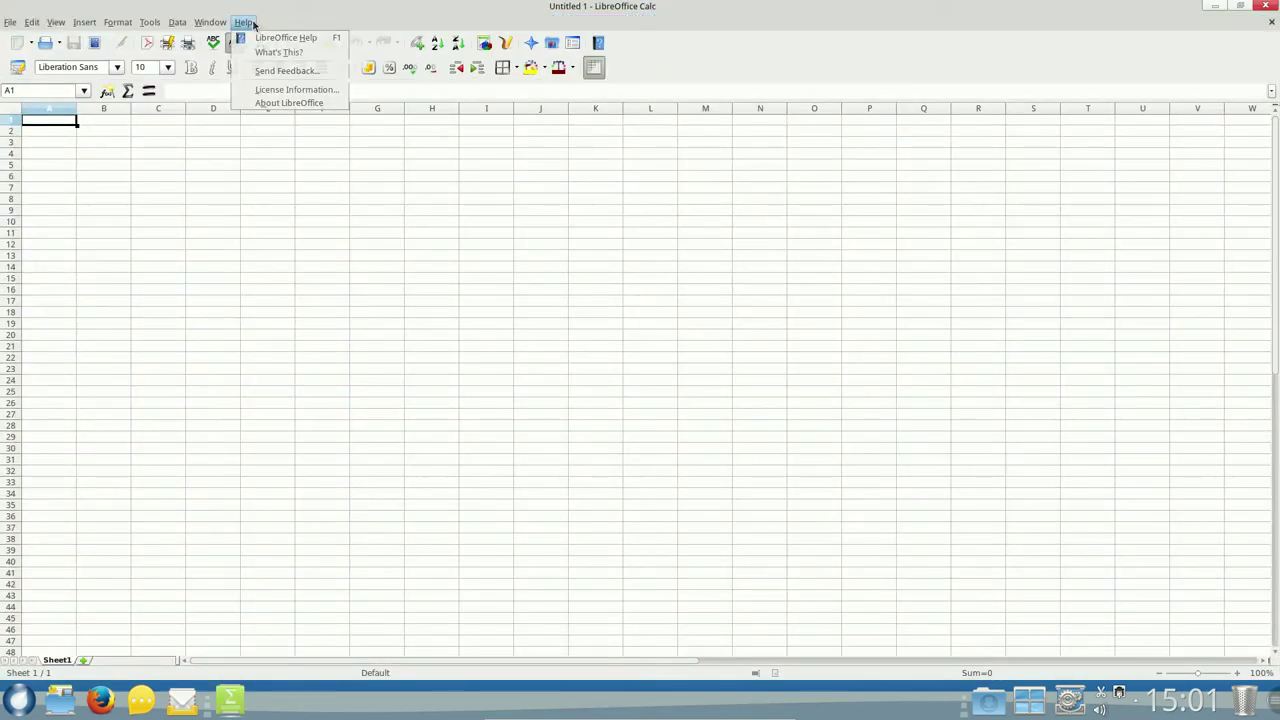
click(285, 104)
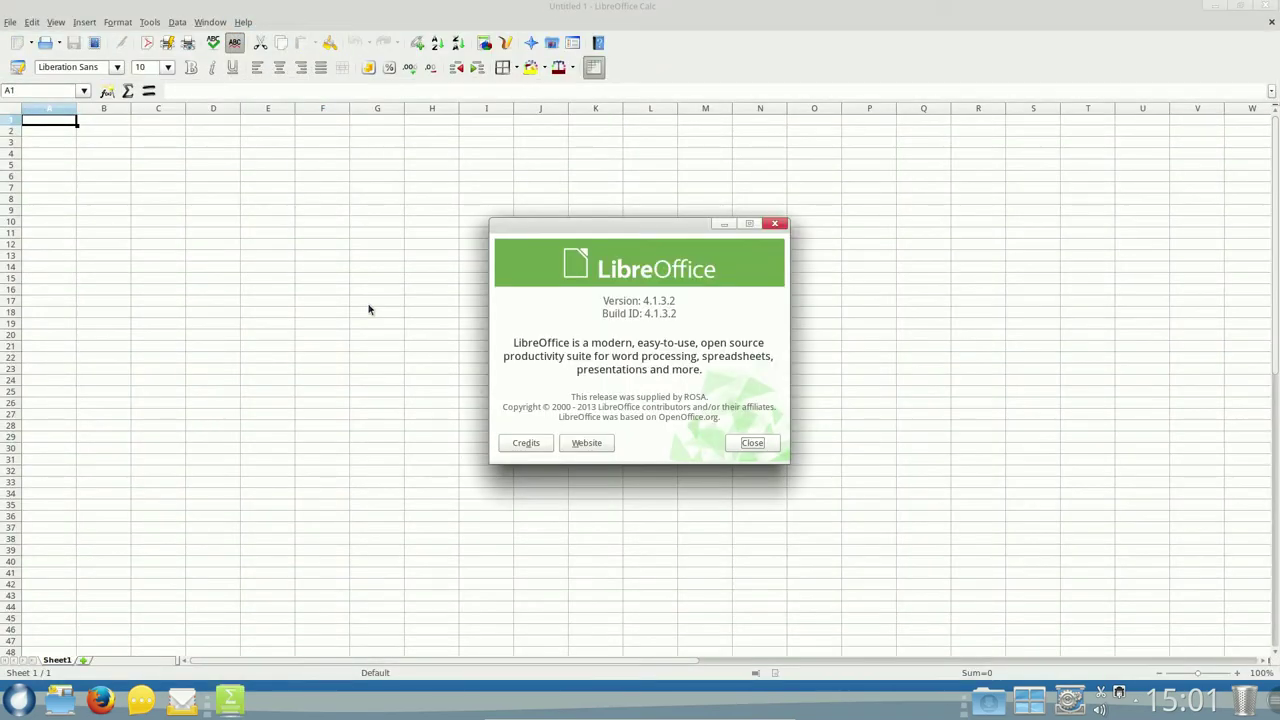
click(750, 442)
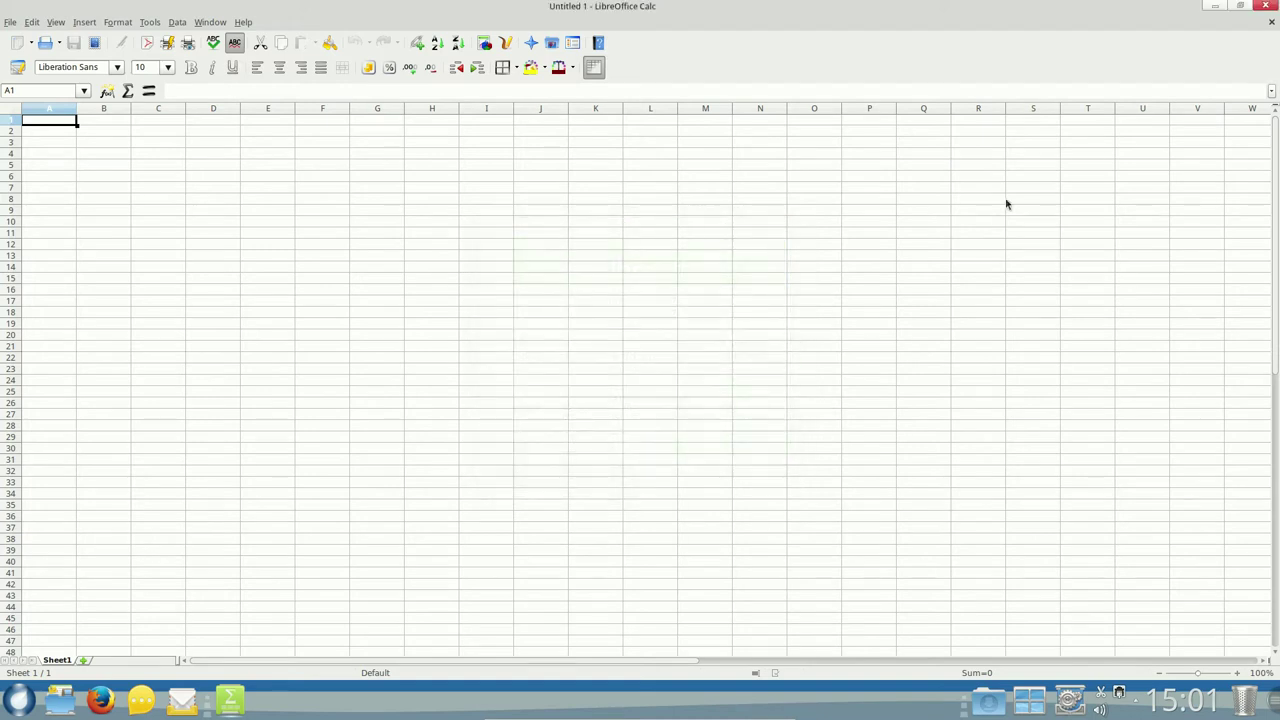
click(1266, 6)
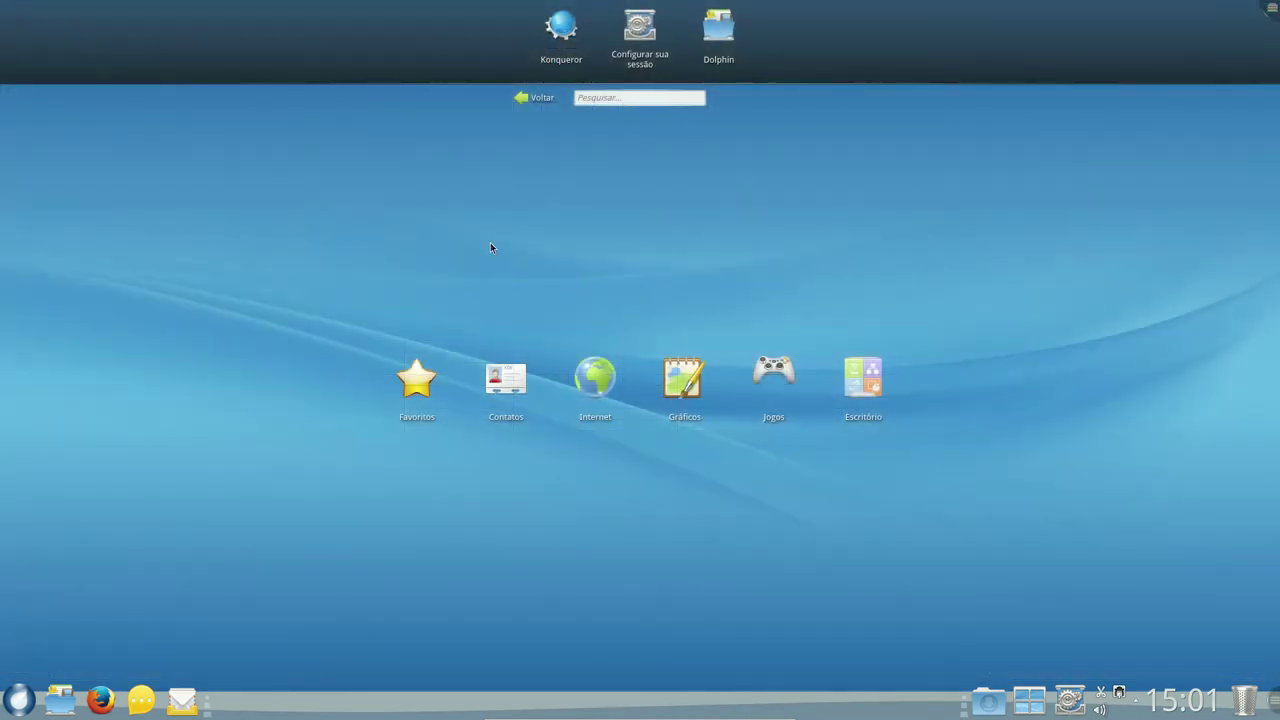
- Check for package updates with Atualizar o Sistema in the system settings, and return to the settings overview
click(645, 40)
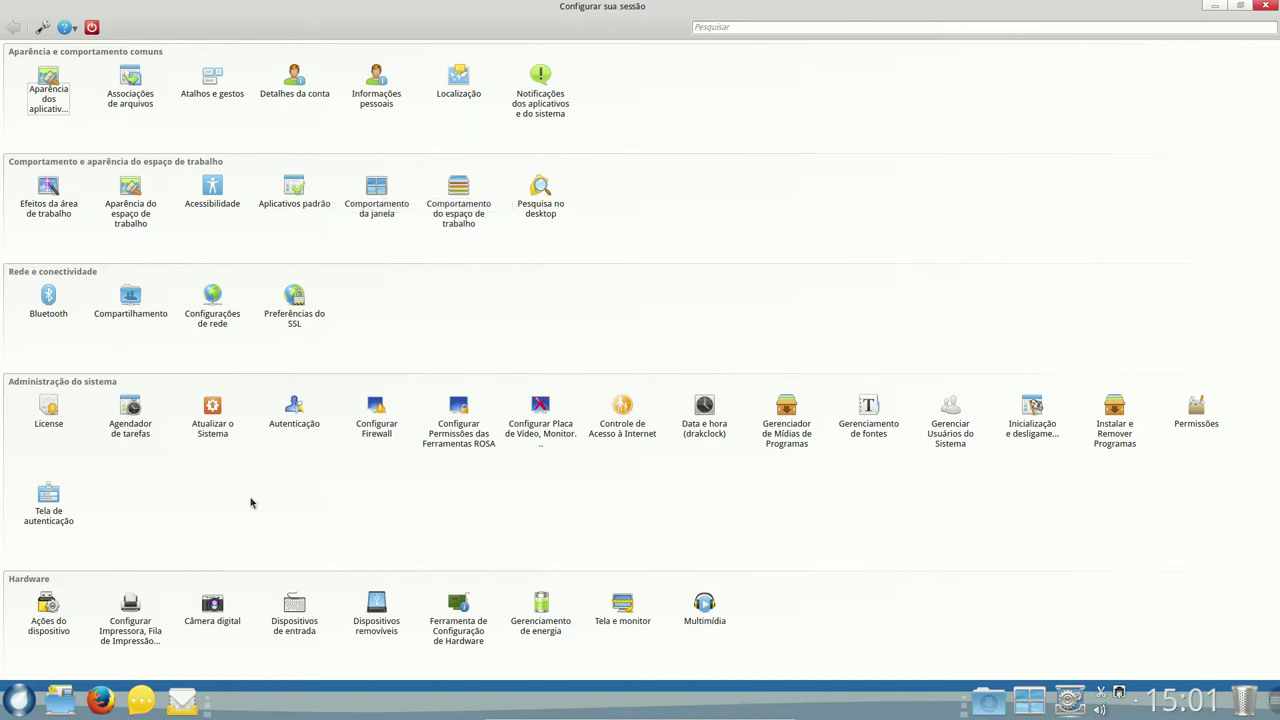
click(213, 408)
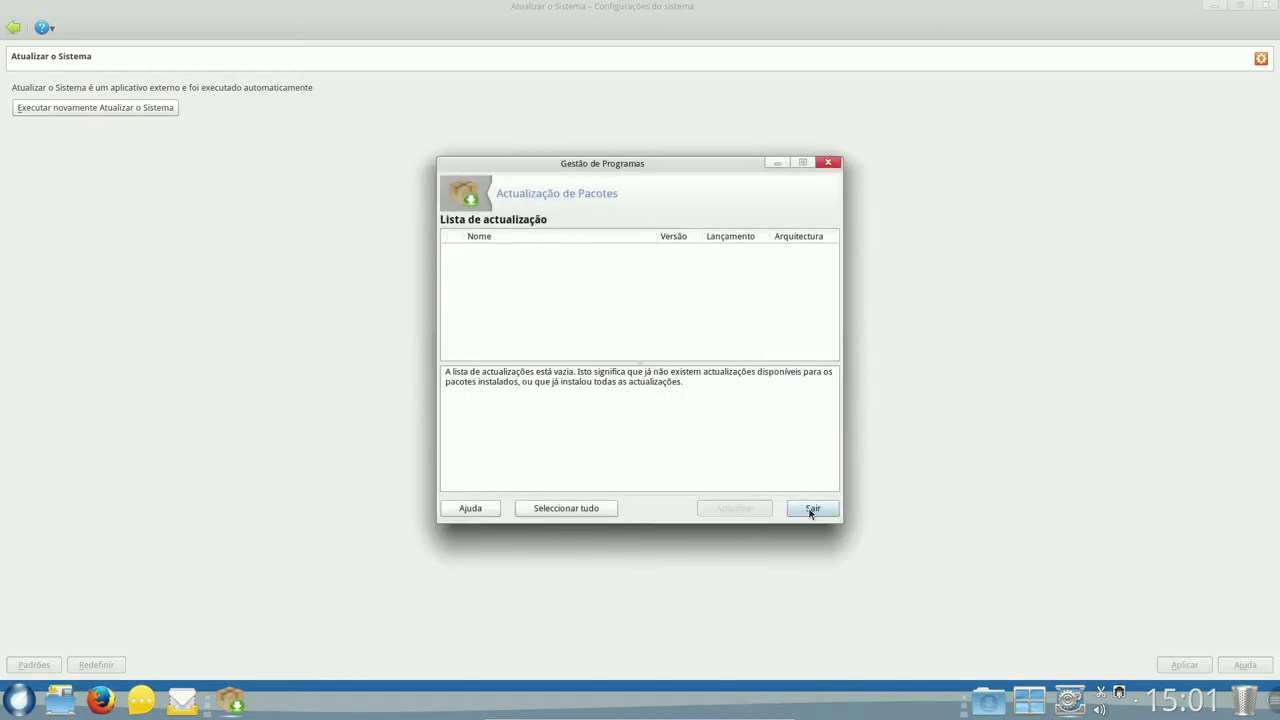
click(811, 510)
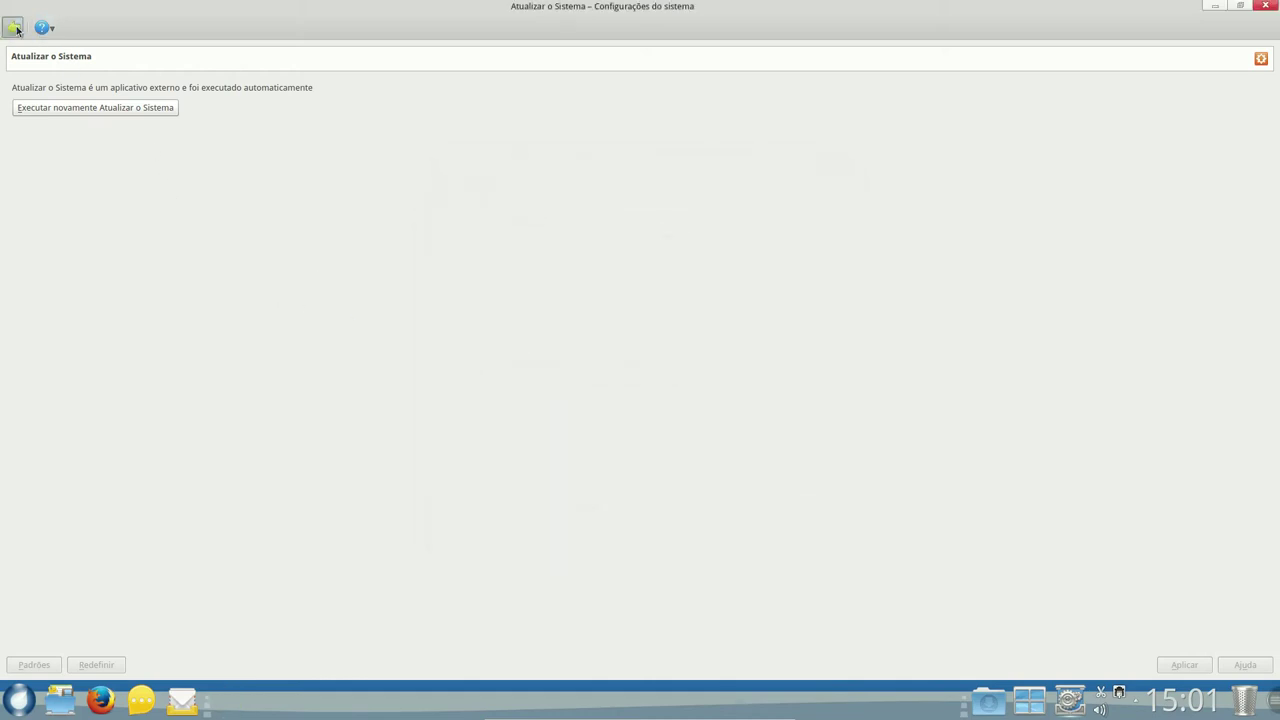
click(14, 28)
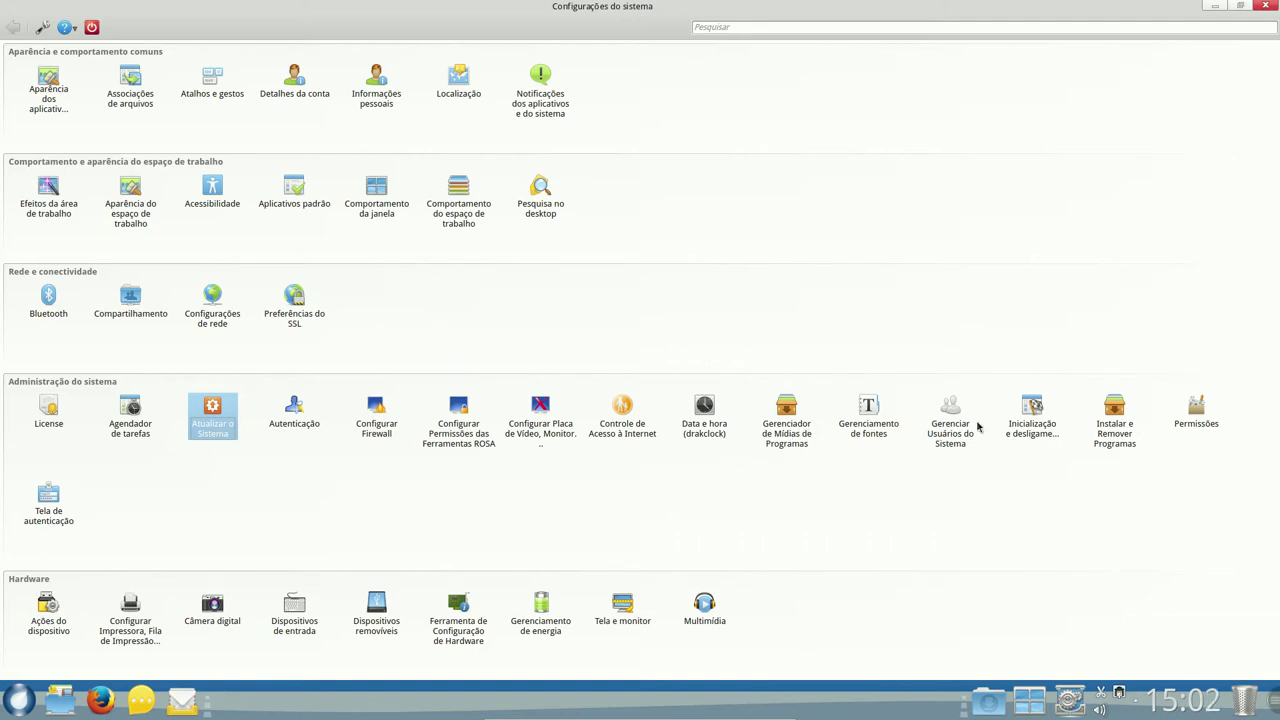
- Launch Instalar e Remover Programas, authenticate with the root password, then enlarge and reposition the program manager window
click(1121, 412)
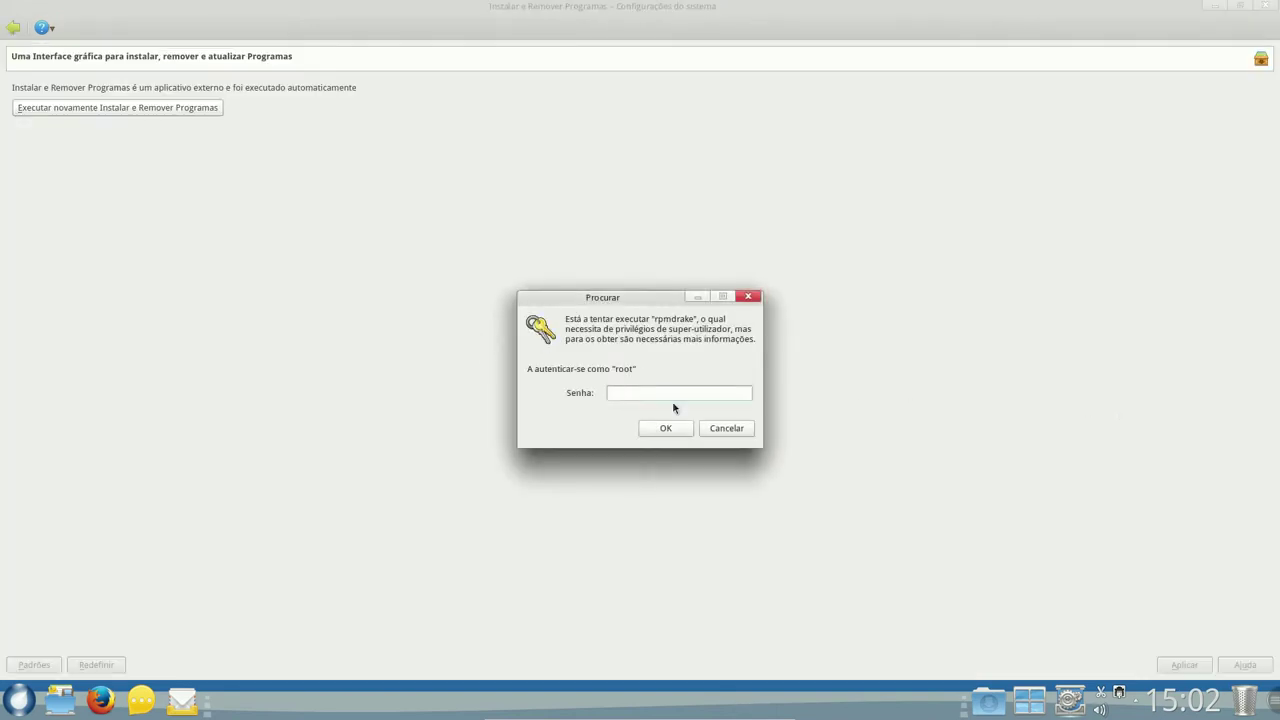
text(•••••••)
key(Return)
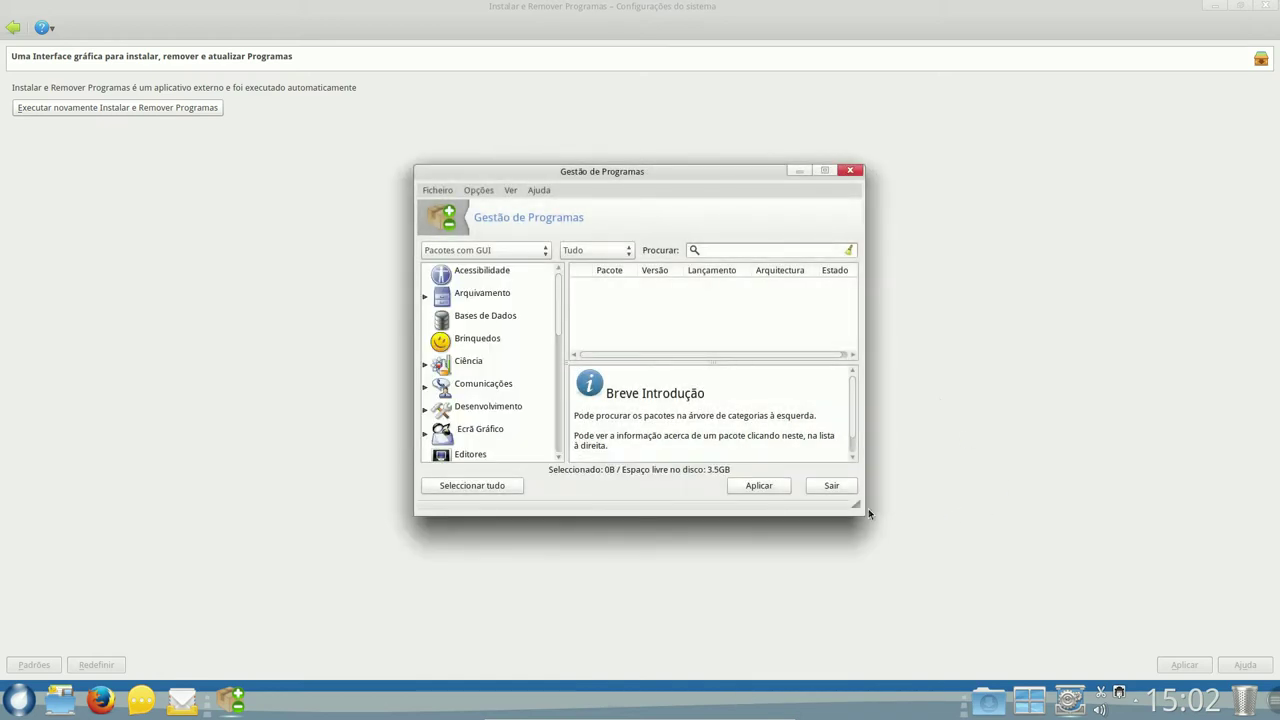
drag(856, 502, 1093, 585)
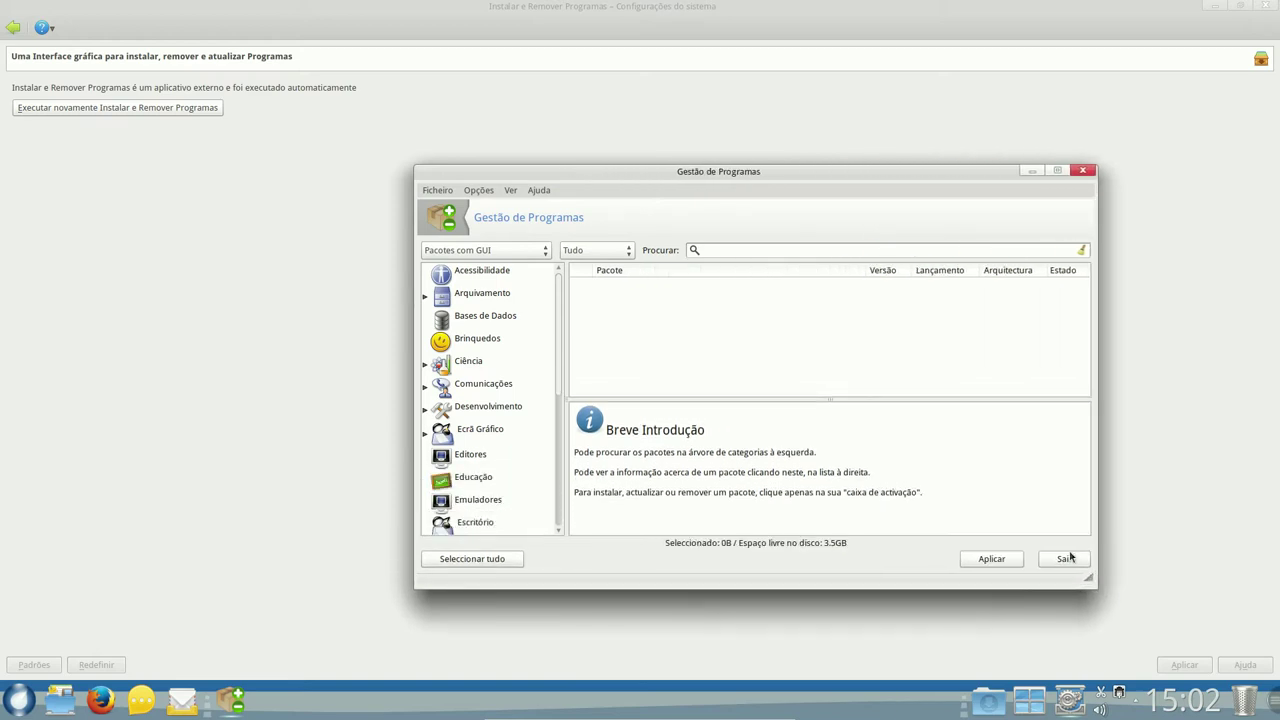
drag(741, 181, 526, 187)
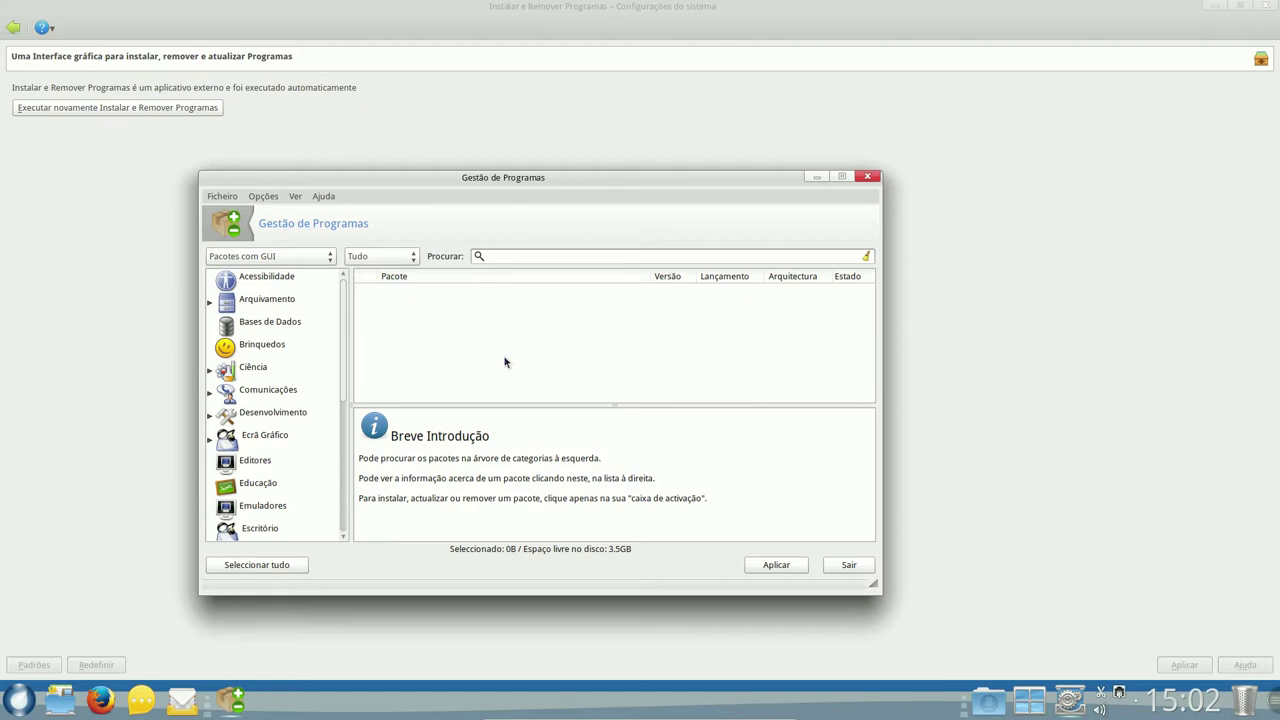
- Open the Raiz folder in Dolphin from the application launcher's Locais section
click(20, 702)
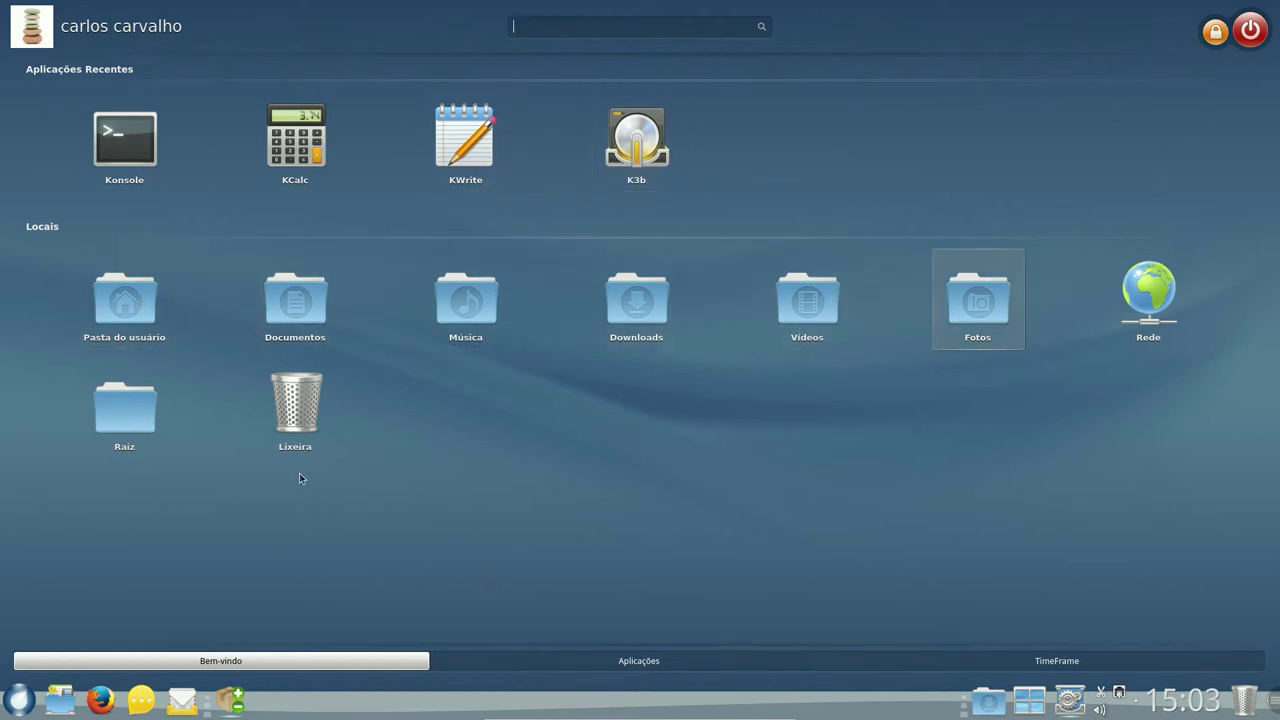
click(118, 420)
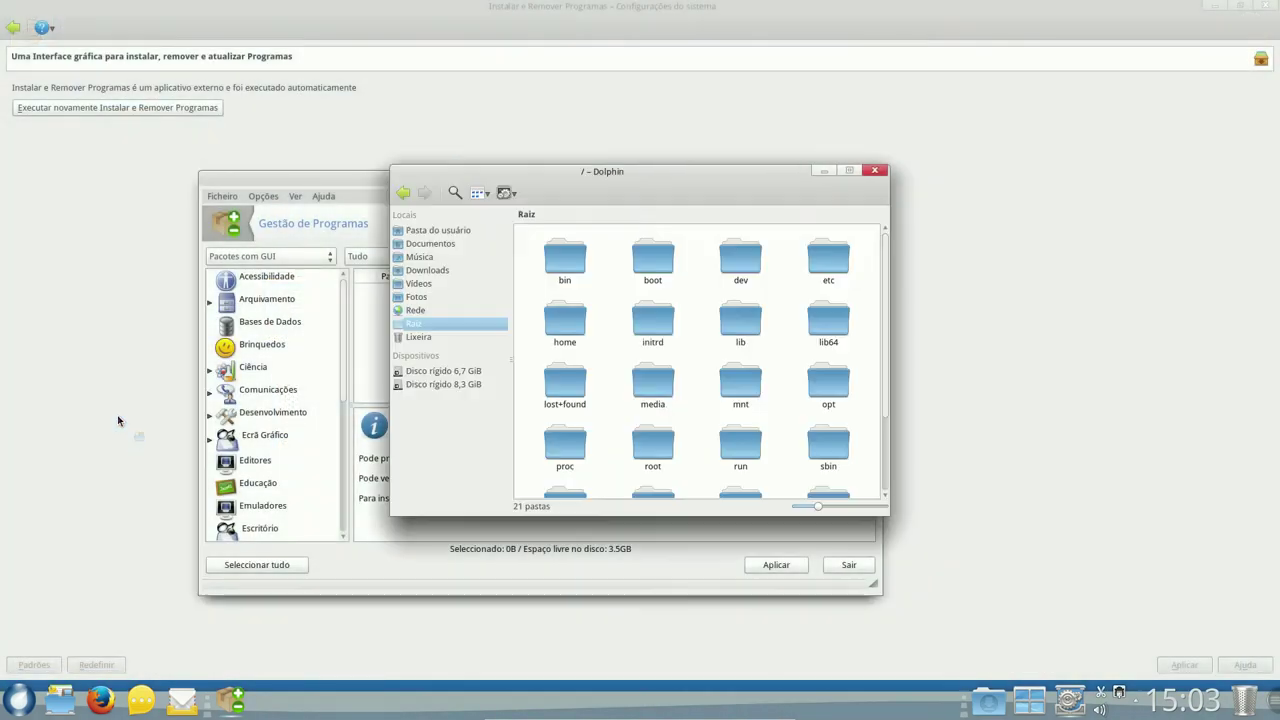
- Browse the root file system in Dolphin, open usr and its bin folder, and look through the files there
scroll(738, 345, down, 2)
scroll(740, 356, up, 2)
scroll(740, 351, down, 2)
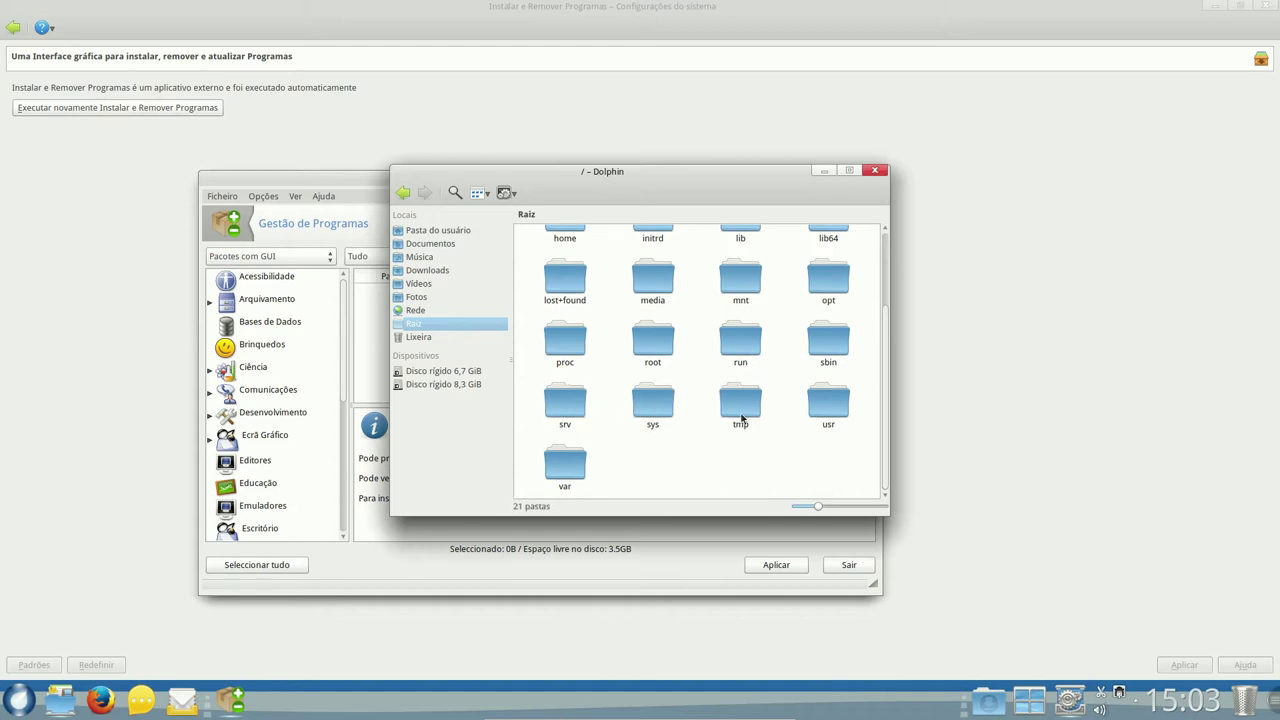
click(828, 400)
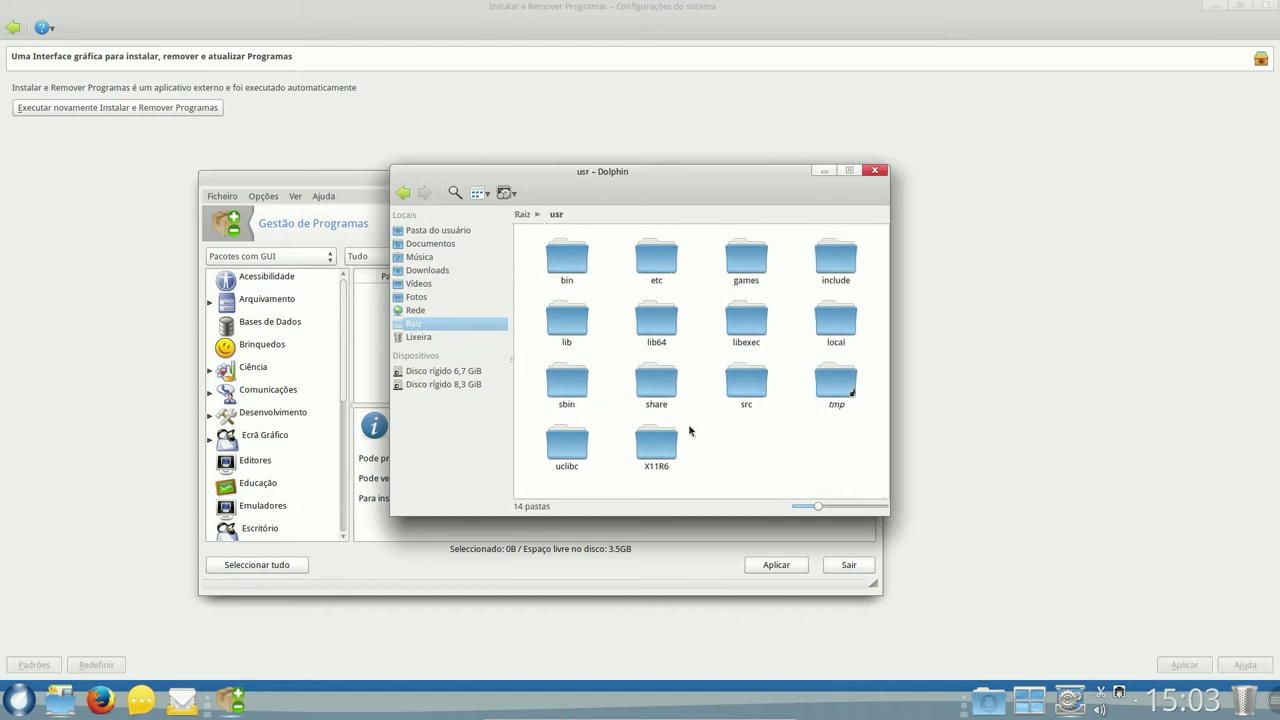
click(581, 271)
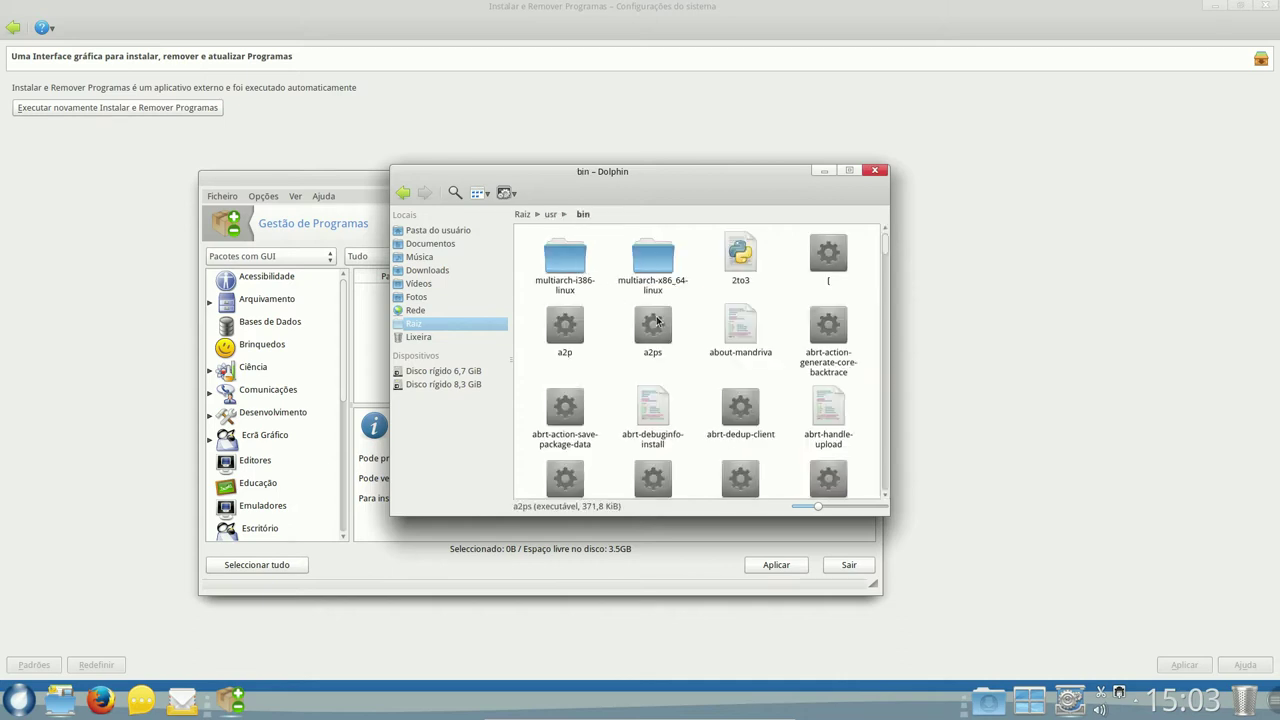
scroll(688, 372, down, 3)
scroll(704, 352, down, 10)
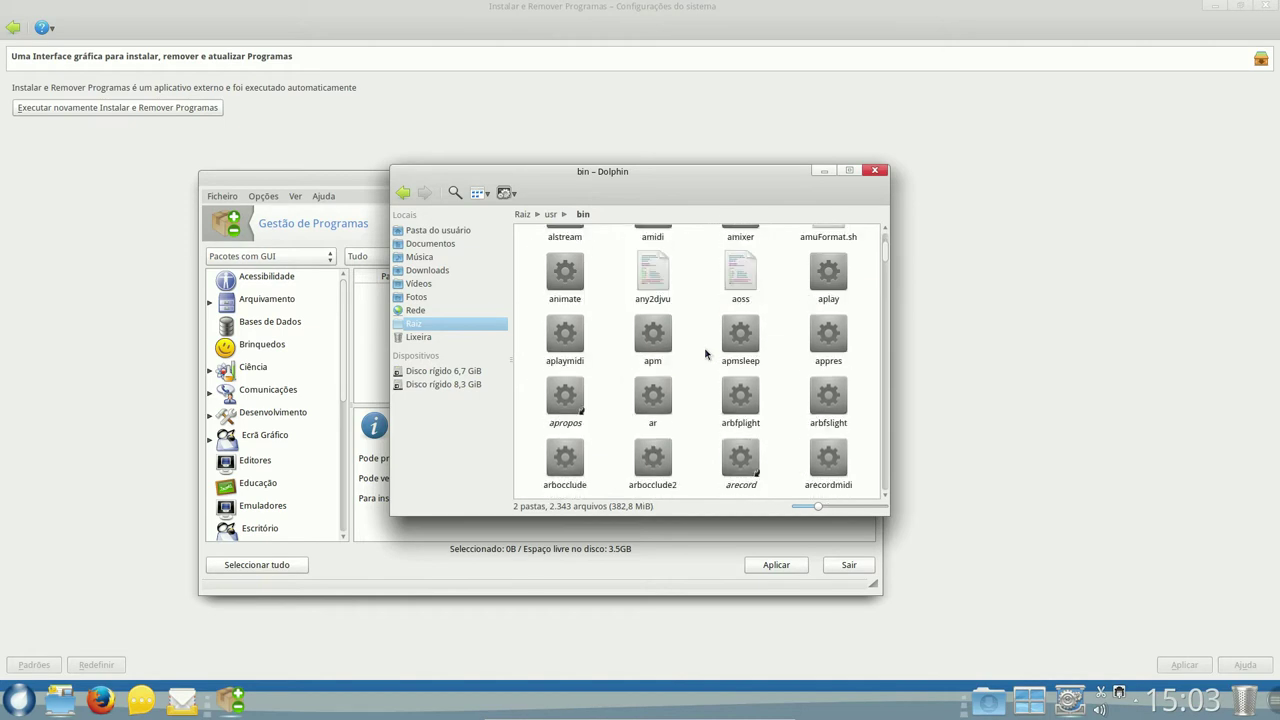
- Close the Dolphin window and the system settings so only the program manager stays open
click(874, 170)
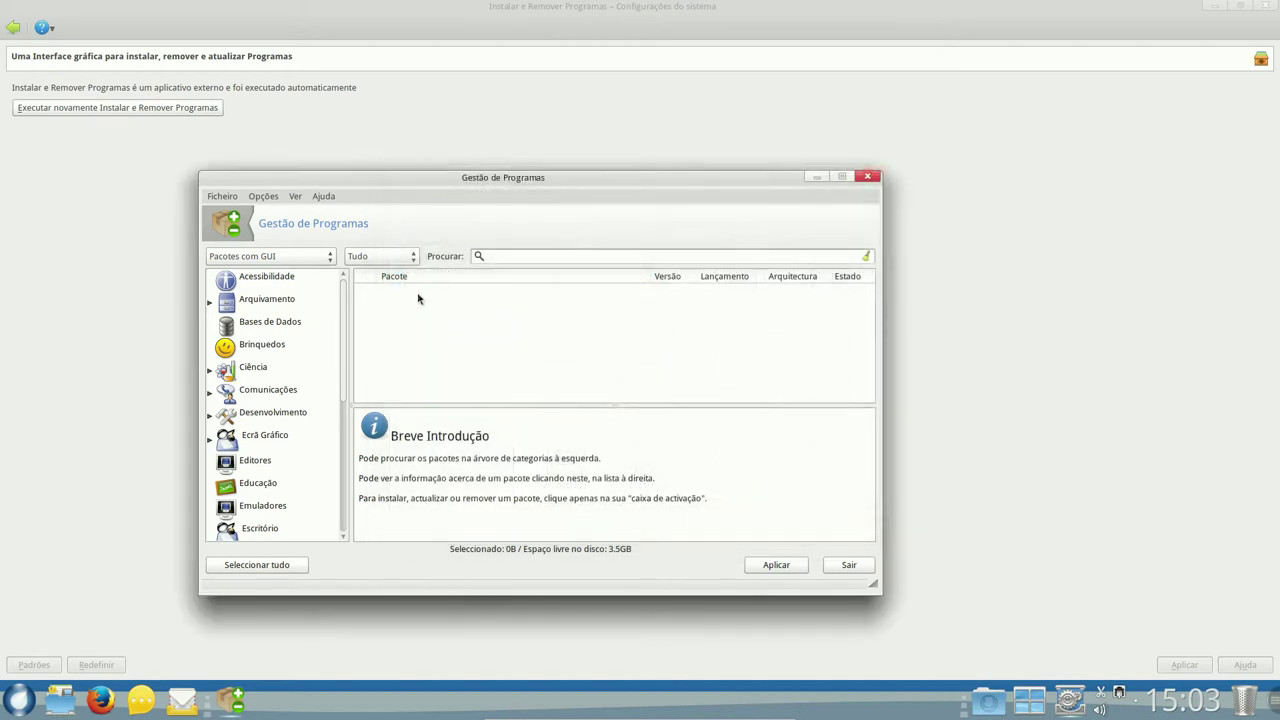
click(16, 27)
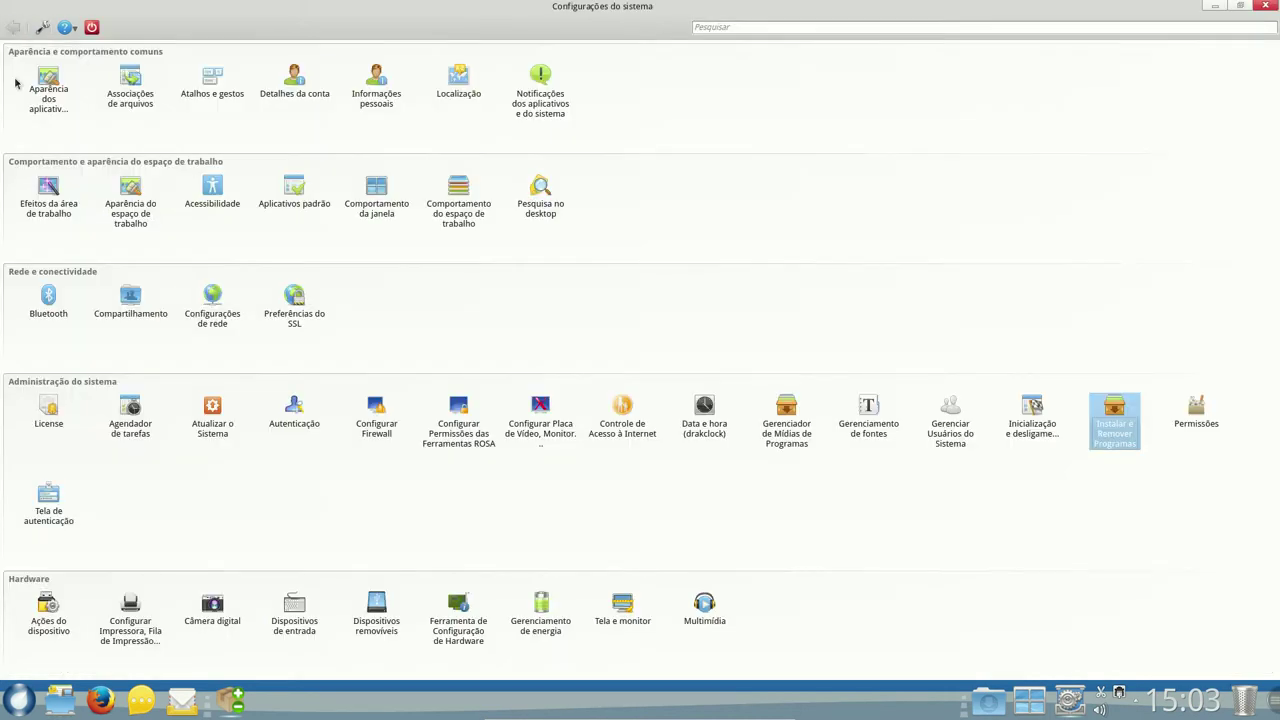
click(1266, 6)
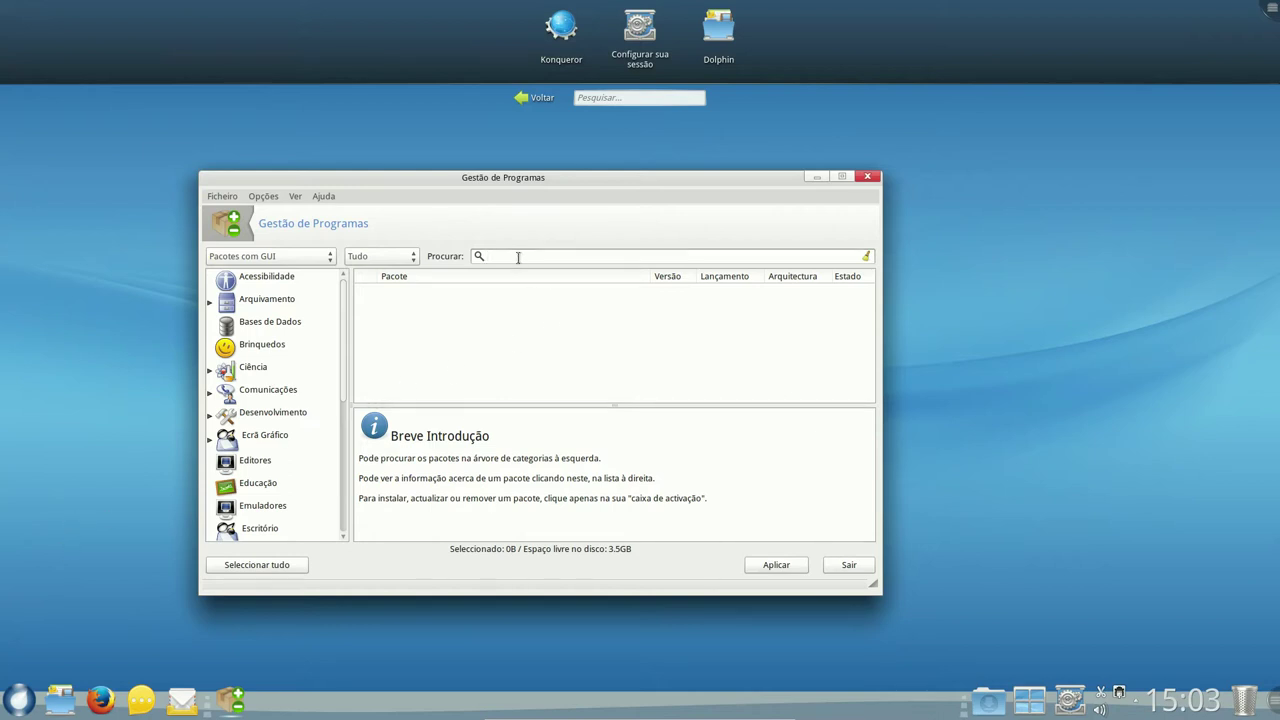
- Find openshot in Gestão de Programas and install version 1.4.3 together with its required dependency packages
text(openshot)
key(Return)
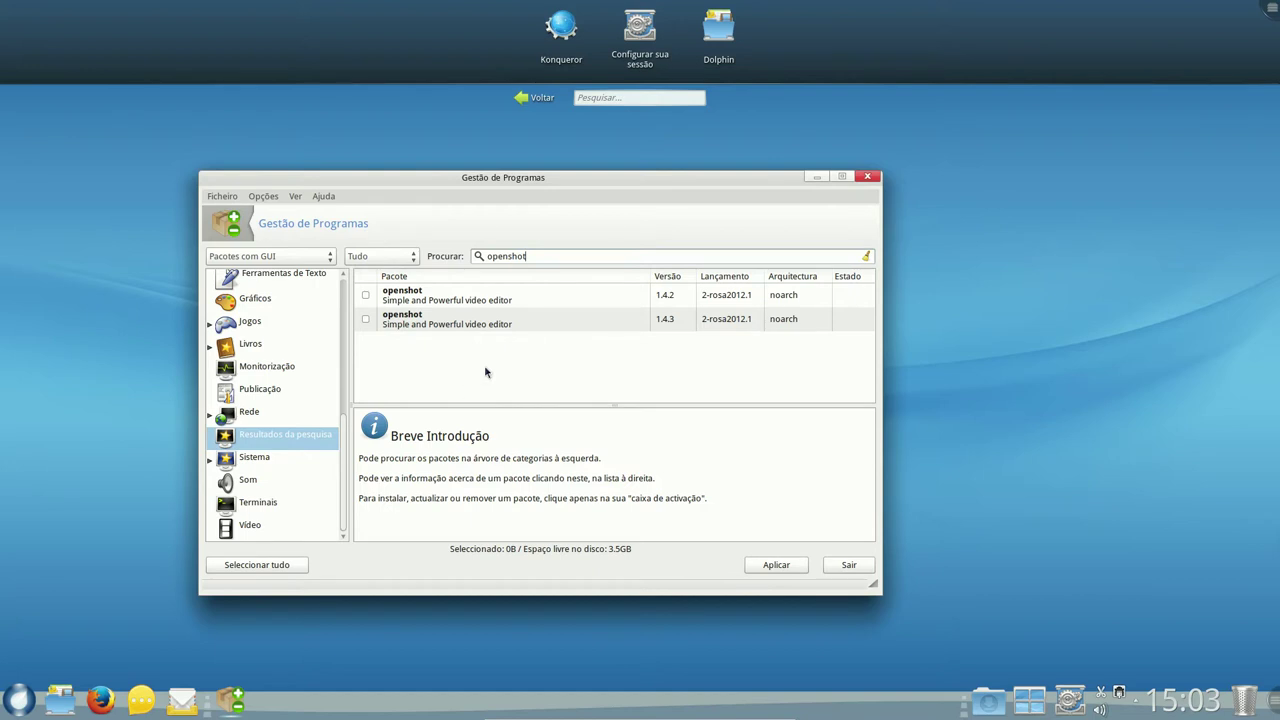
click(366, 320)
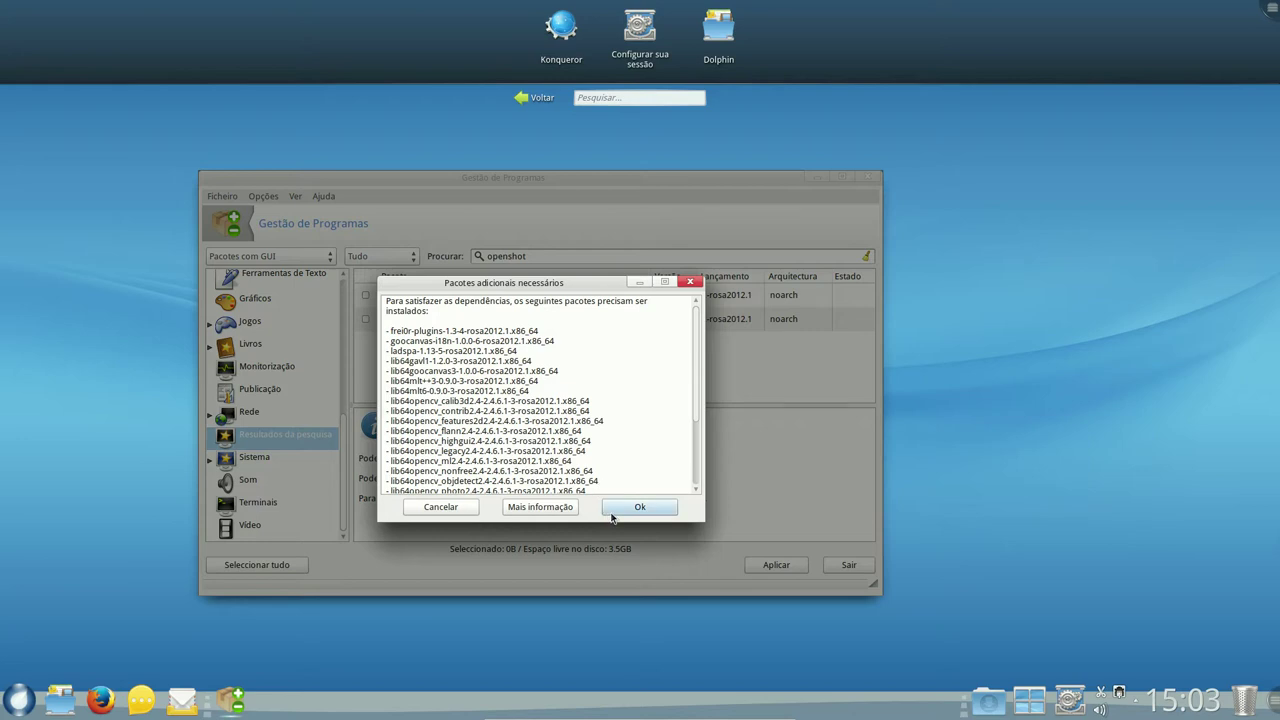
click(624, 506)
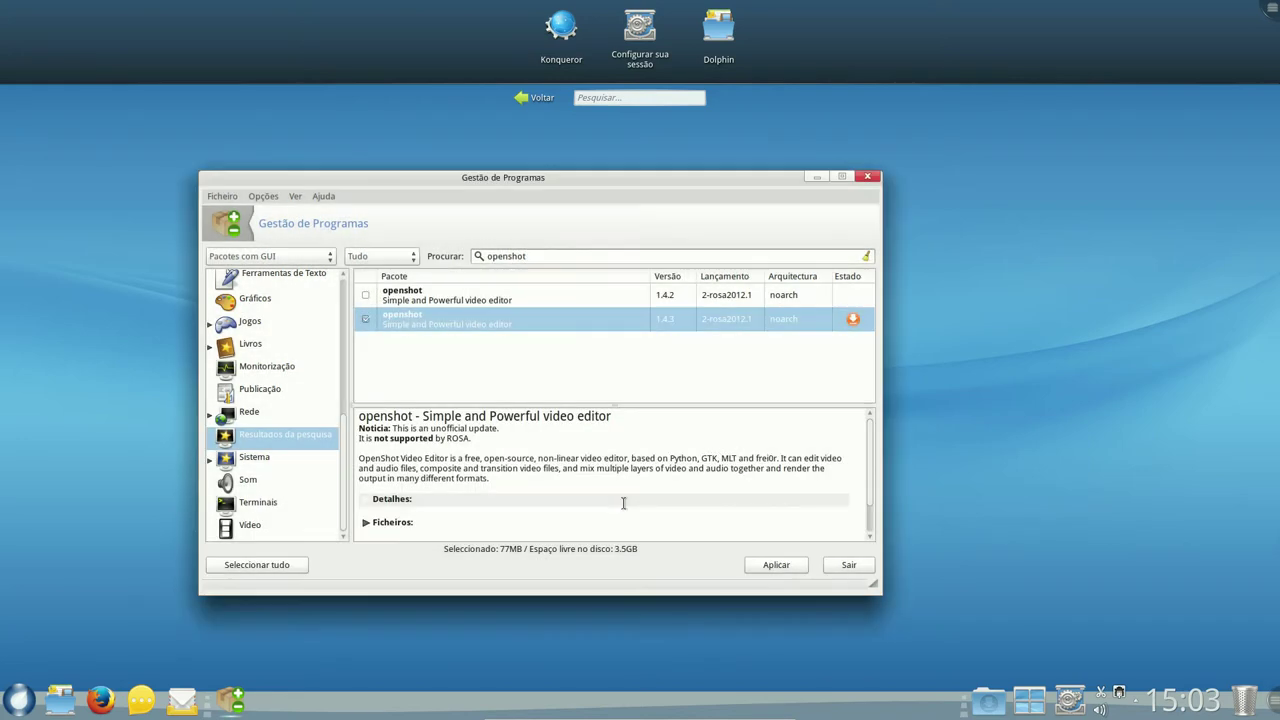
click(774, 566)
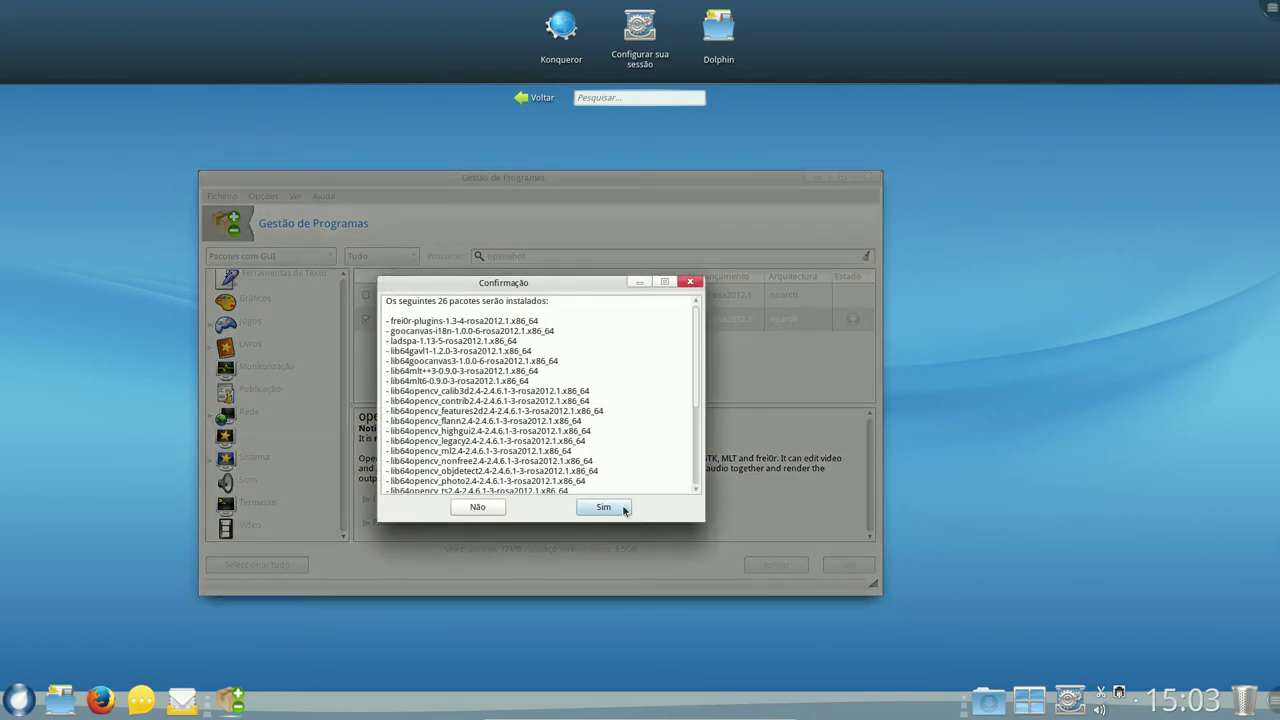
click(617, 508)
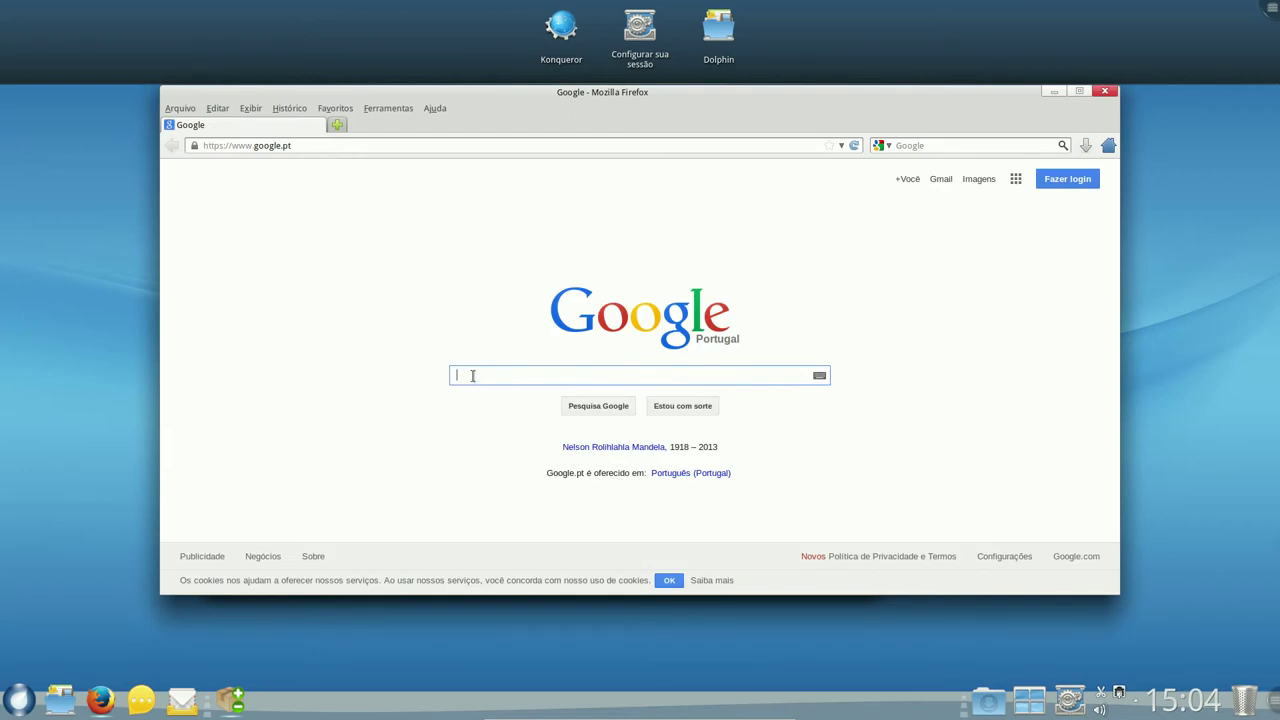
- Find DistroWatch through a Google search in Firefox and open the distrowatch.com site
text(trowa)
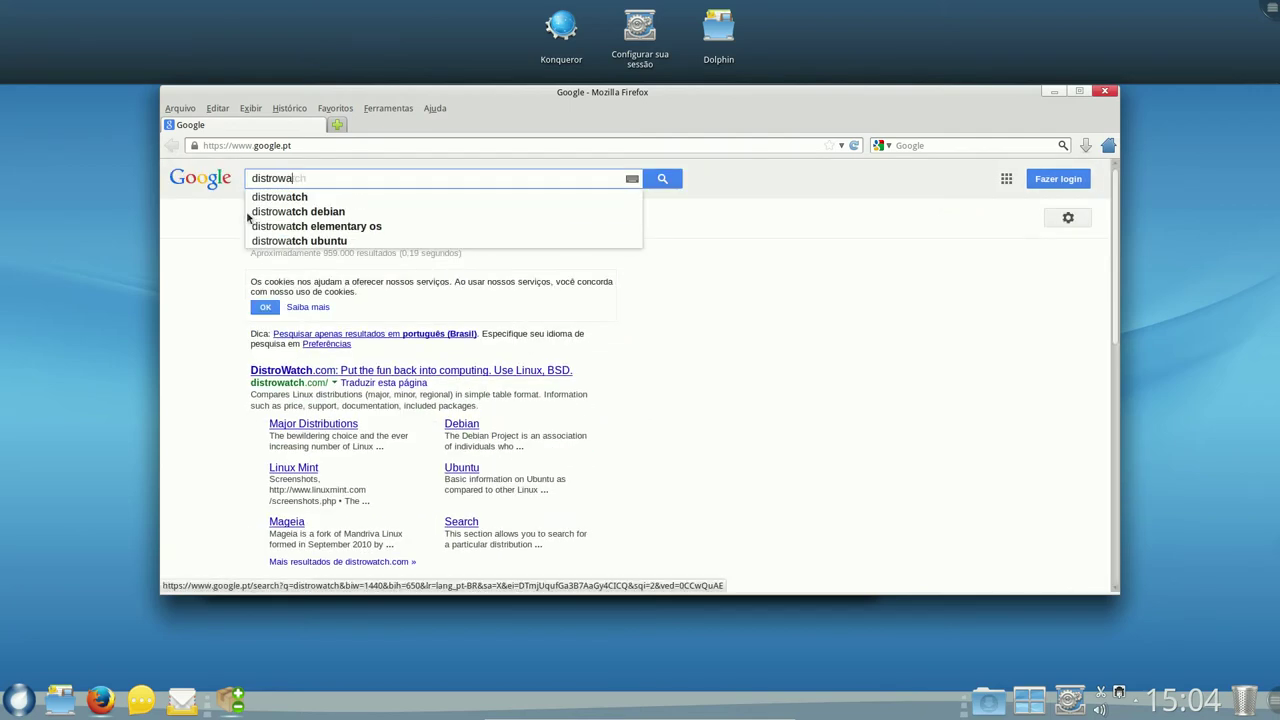
click(269, 373)
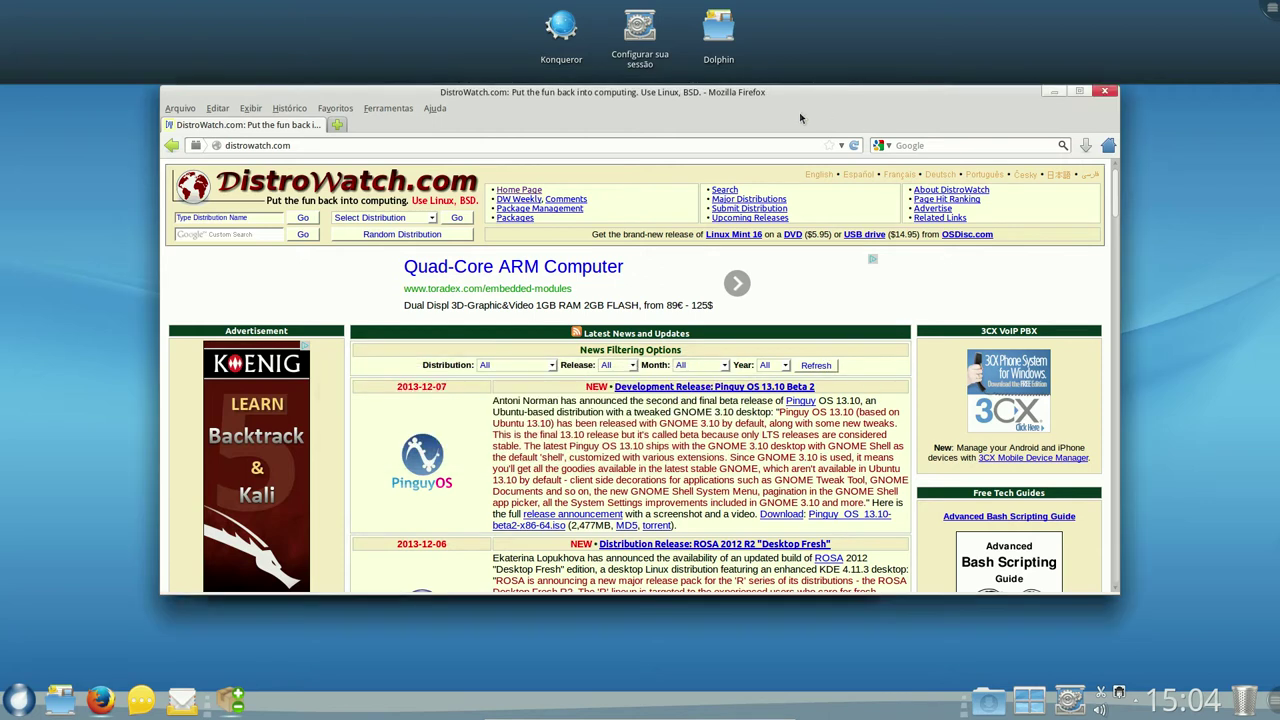
- Filter the DistroWatch news by the Mandriva distribution, look through the listed releases and close Firefox
click(551, 366)
text(mandriva)
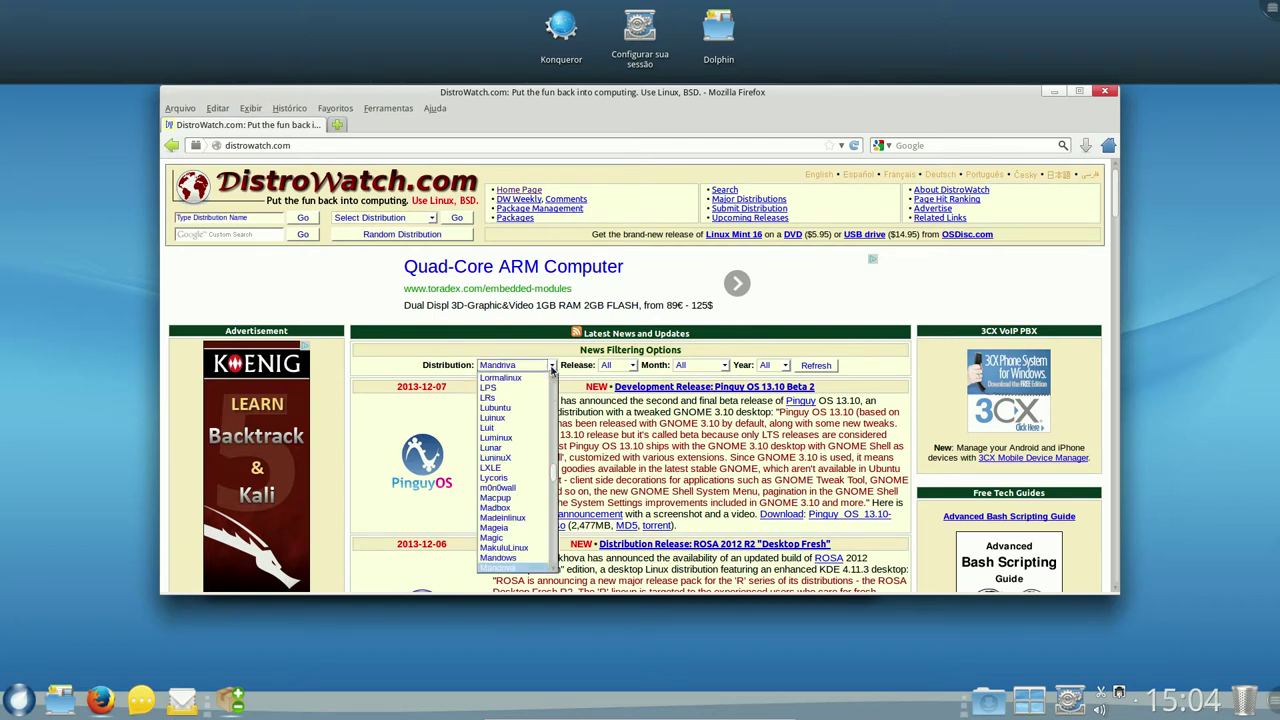
click(514, 567)
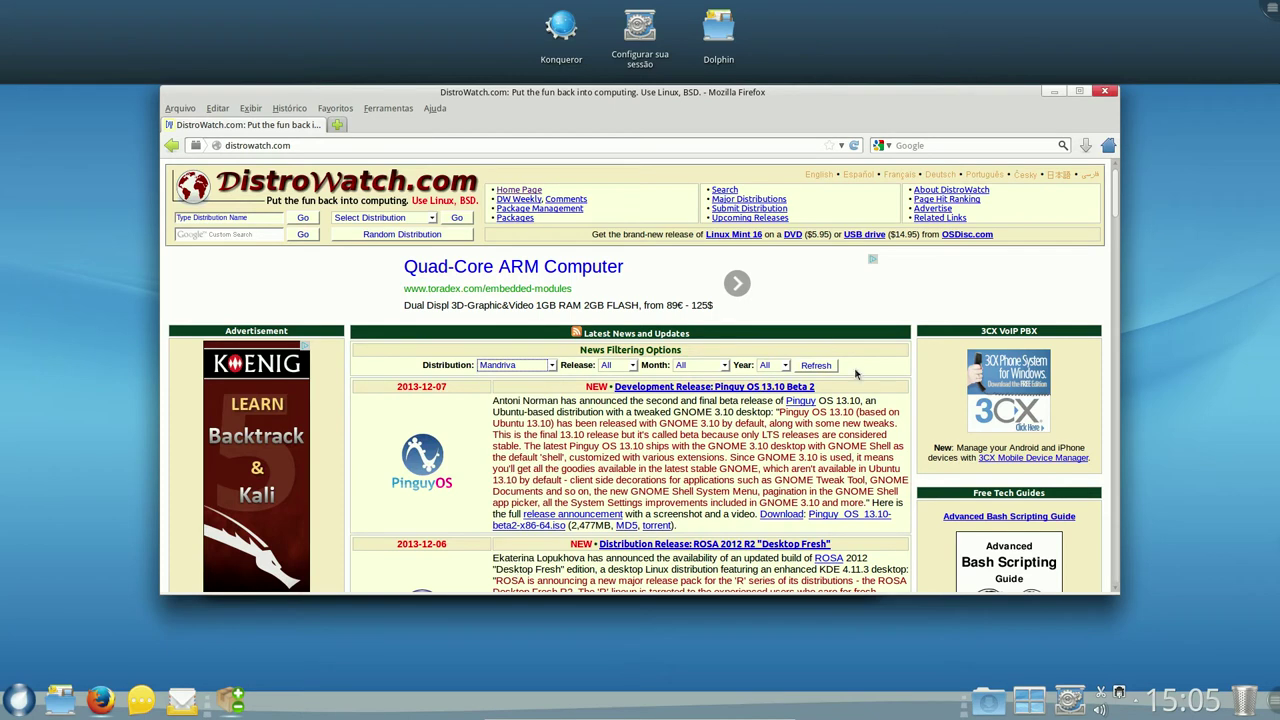
click(810, 366)
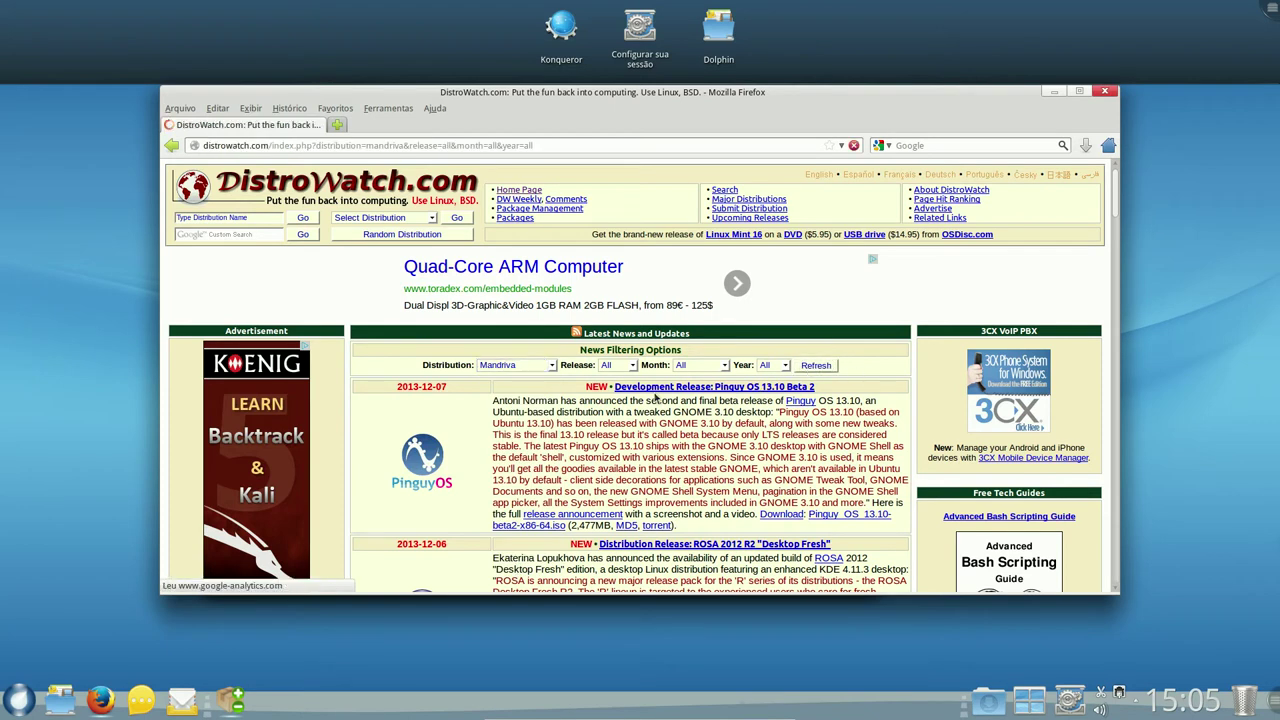
scroll(585, 340, down, 2)
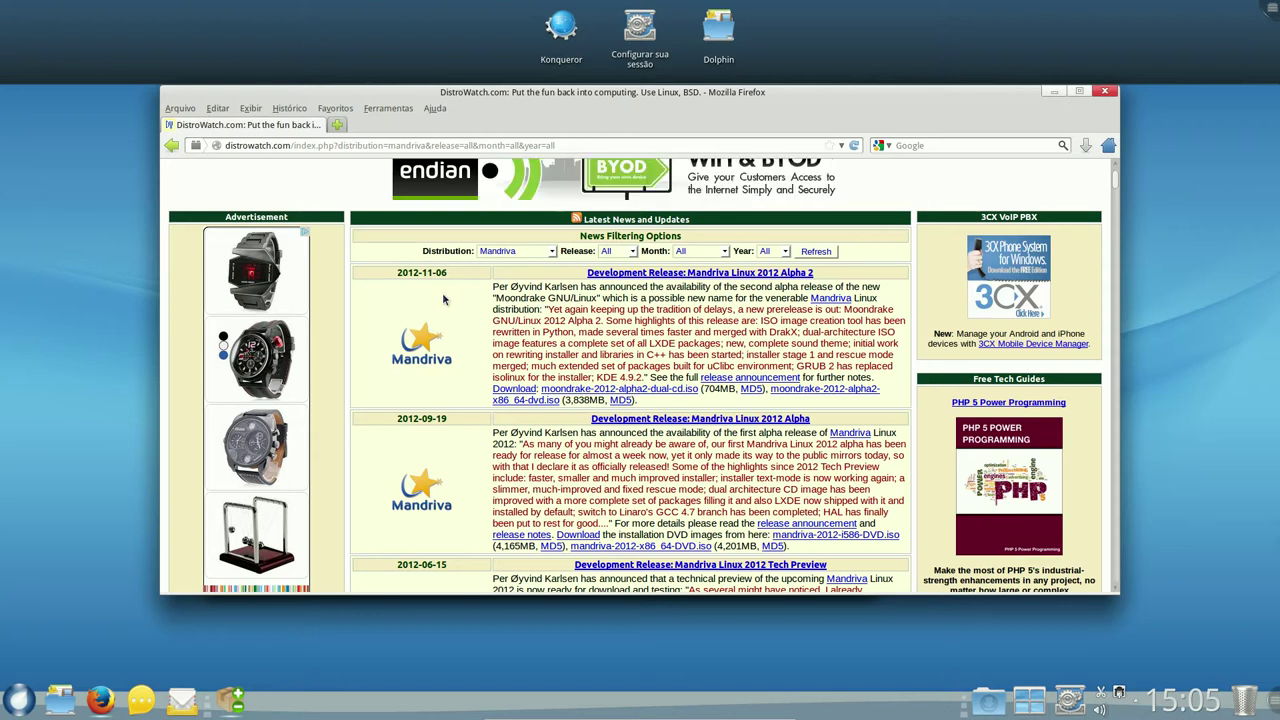
scroll(443, 299, up, 3)
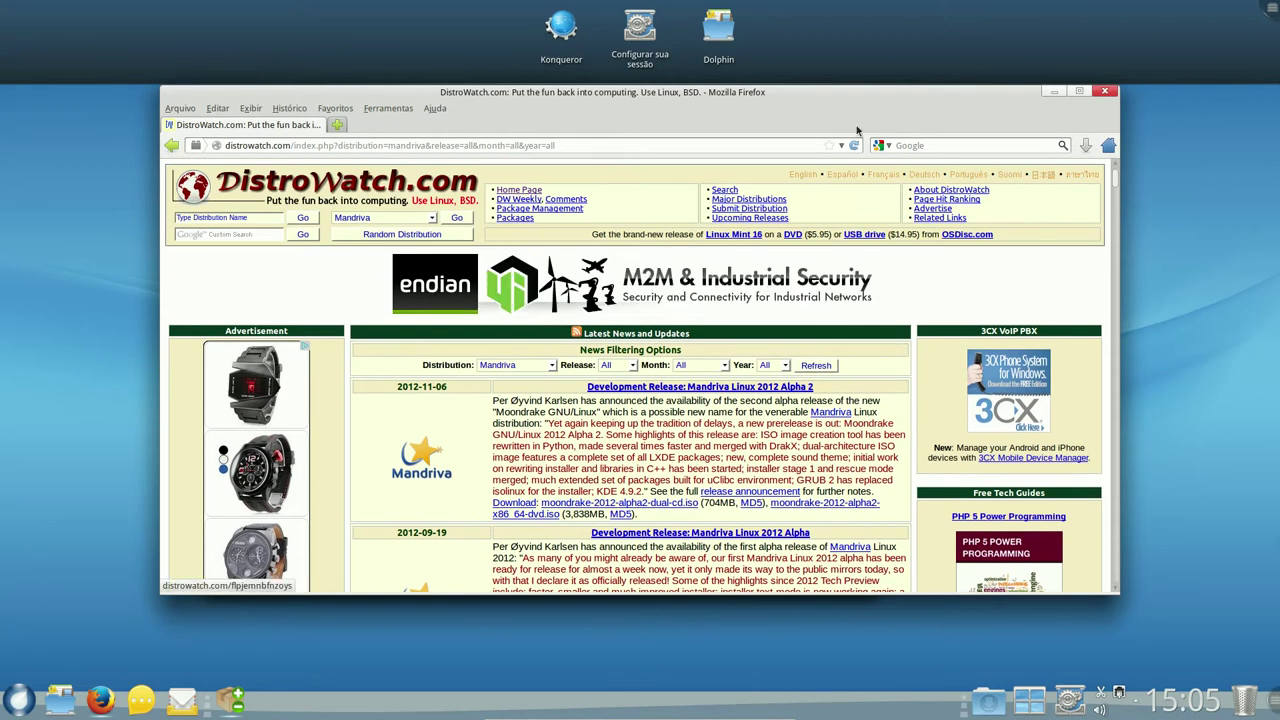
click(1104, 91)
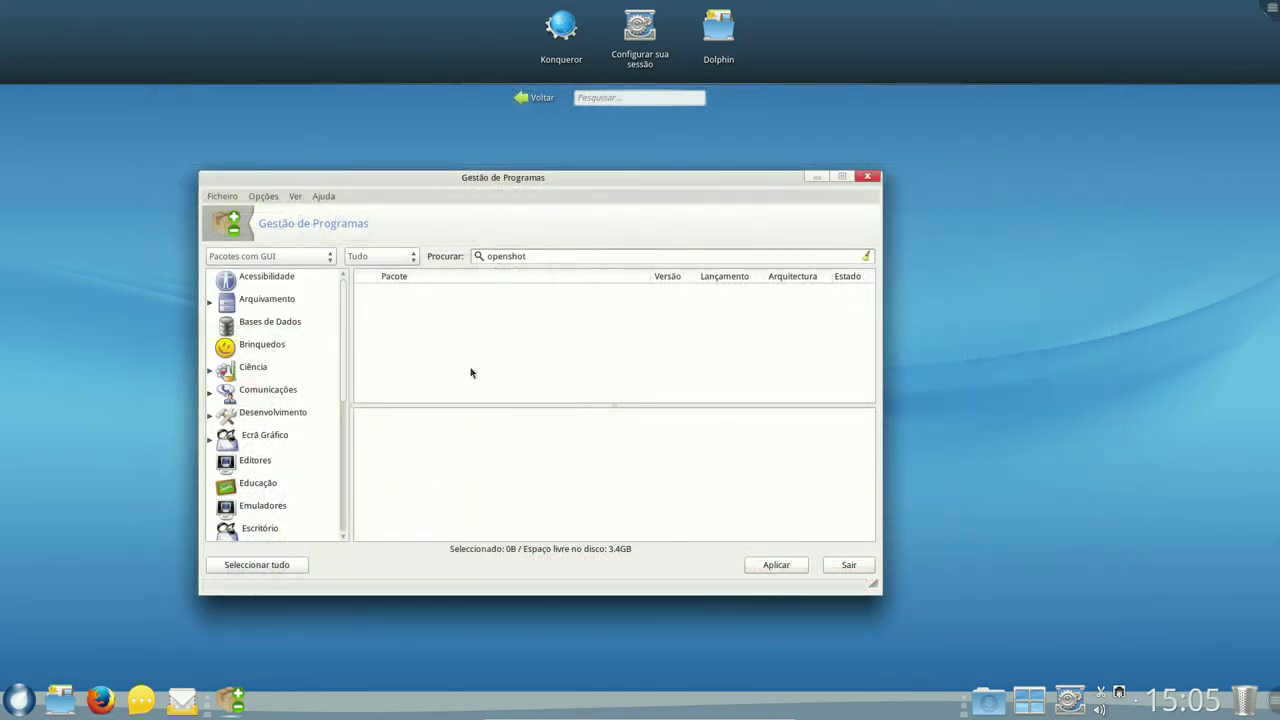
click(605, 99)
text(opens)
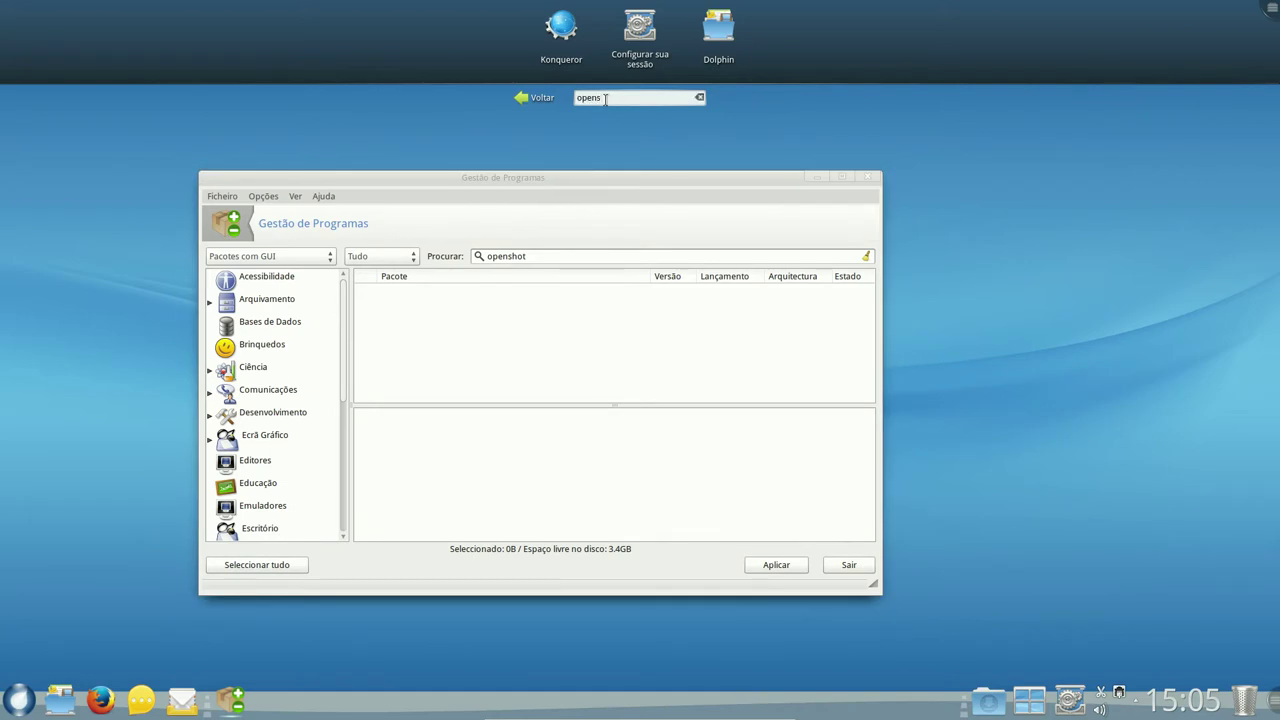
text(shot)
key(Escape)
- Move the Gestão de Programas window aside and minimize it to uncover the application launcher
click(587, 180)
drag(587, 181, 763, 308)
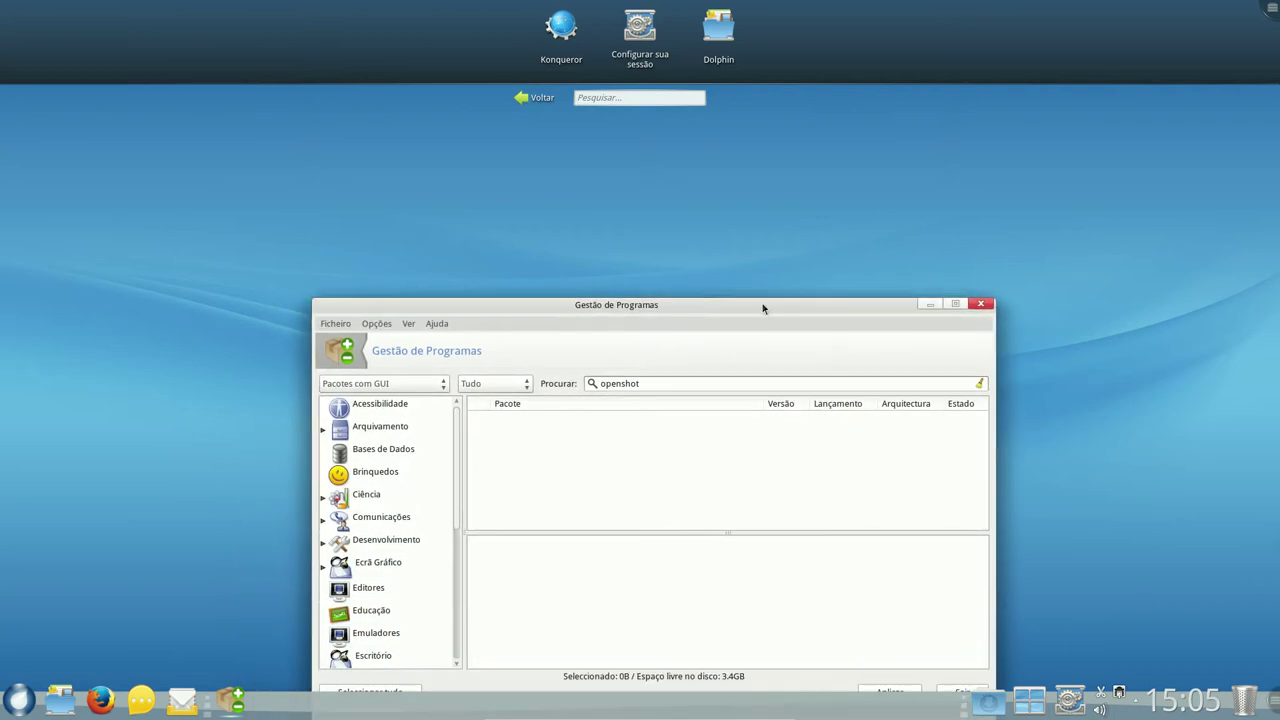
click(930, 303)
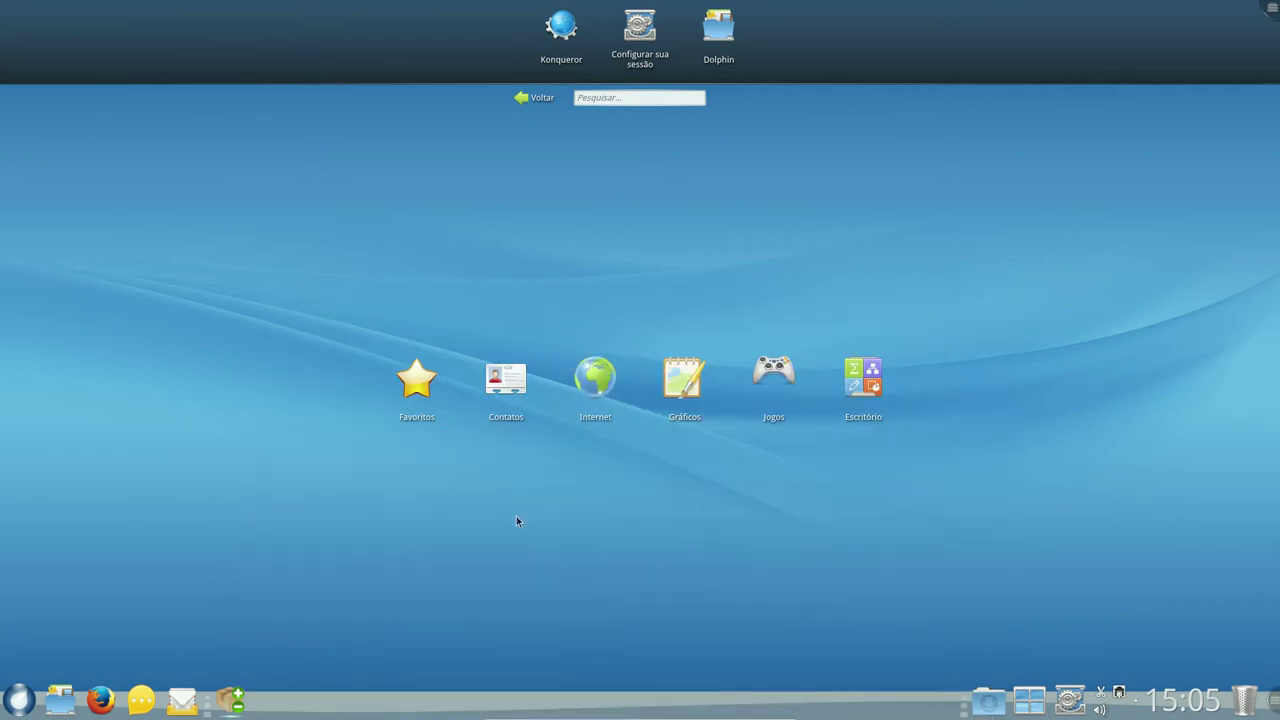
- Search the launcher for openshot, launch OpenShot Video Editor to view it and close the program
click(610, 99)
text(openshot)
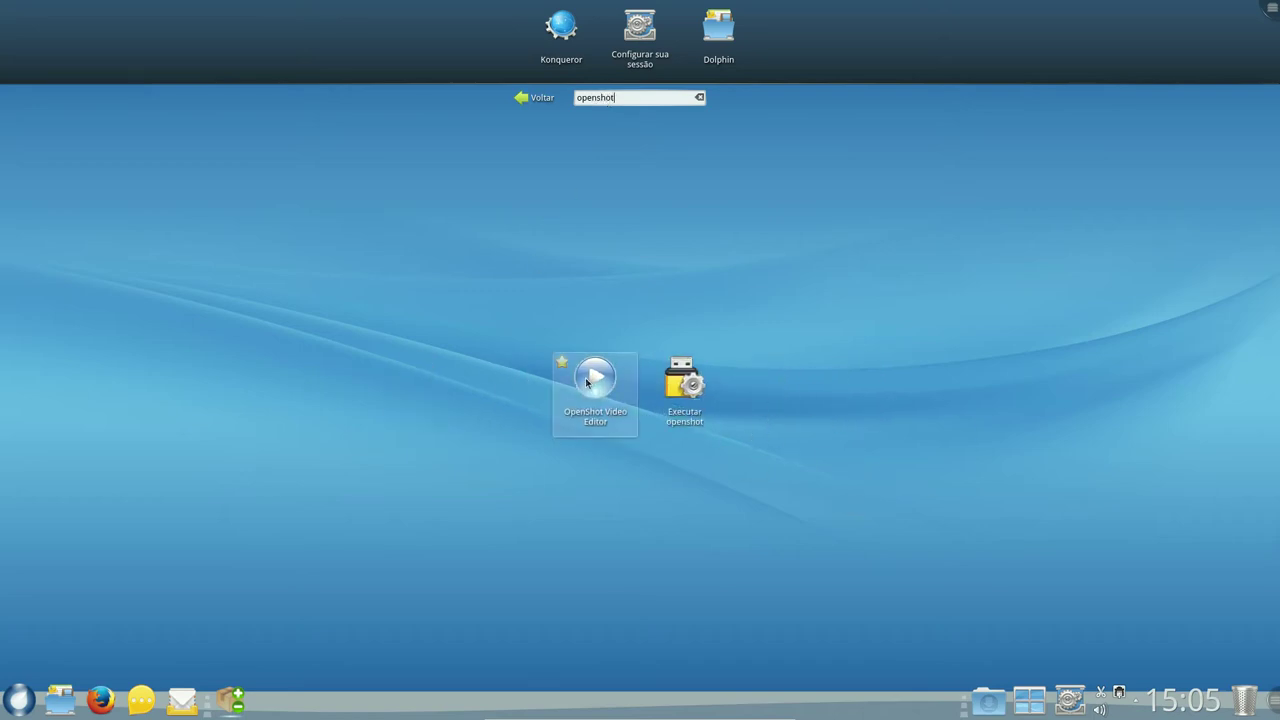
click(589, 384)
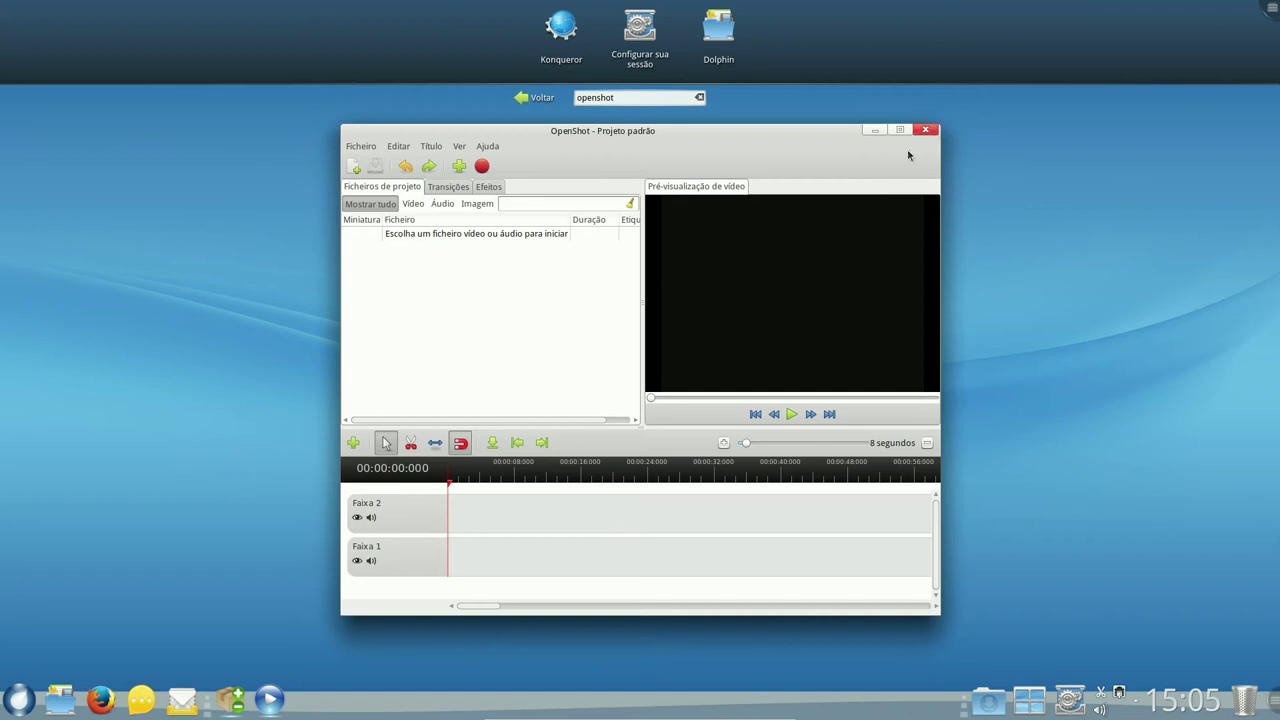
click(926, 129)
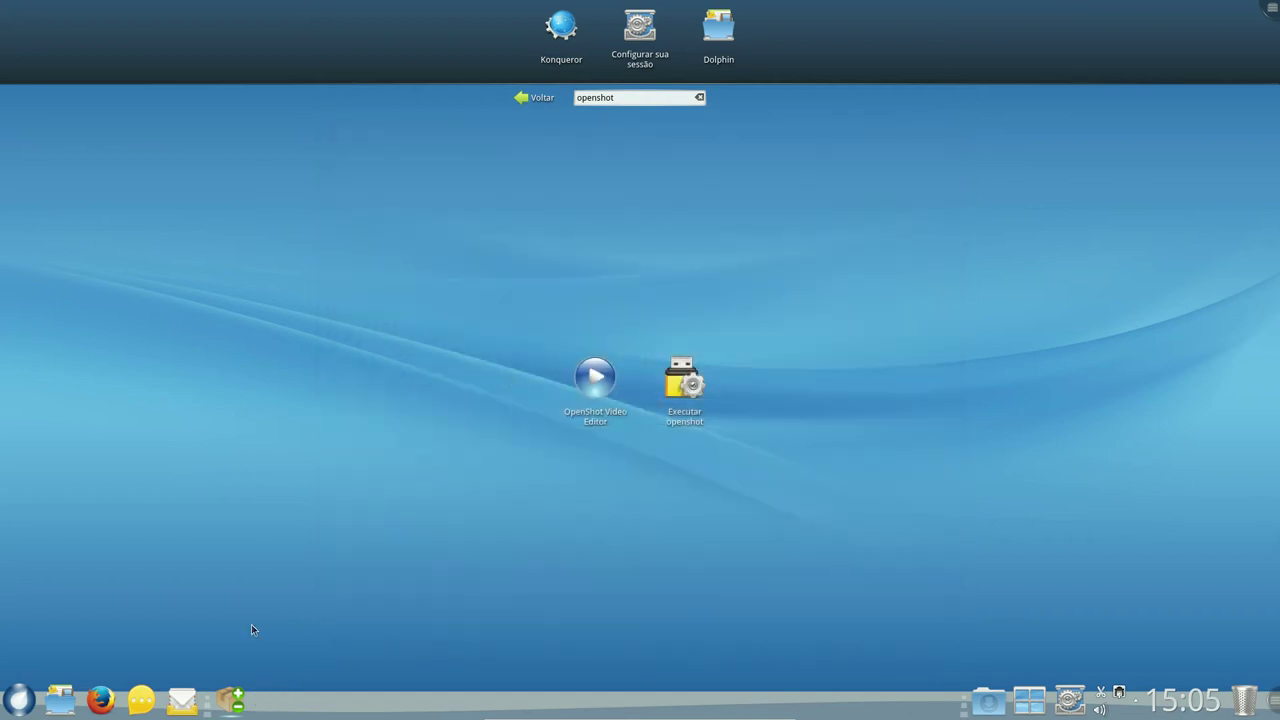
- Restore and reposition the Gestão de Programas window, and search its packages for blender
click(231, 700)
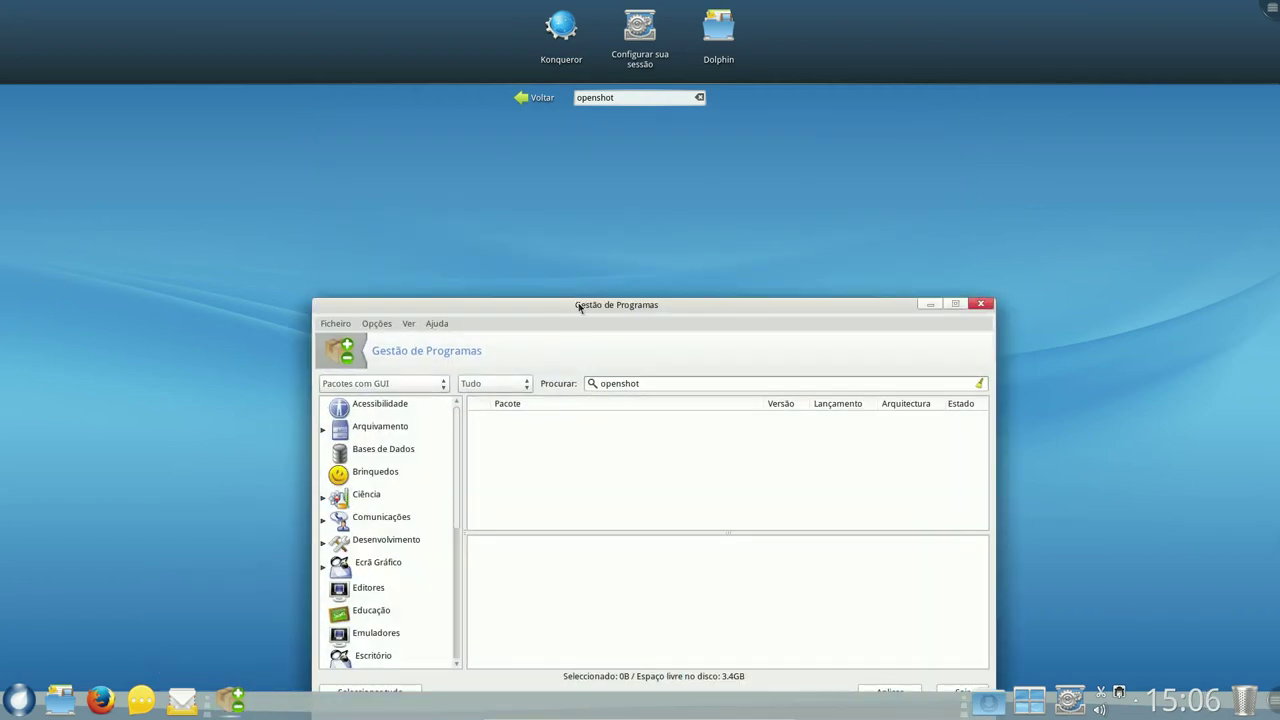
drag(578, 306, 468, 130)
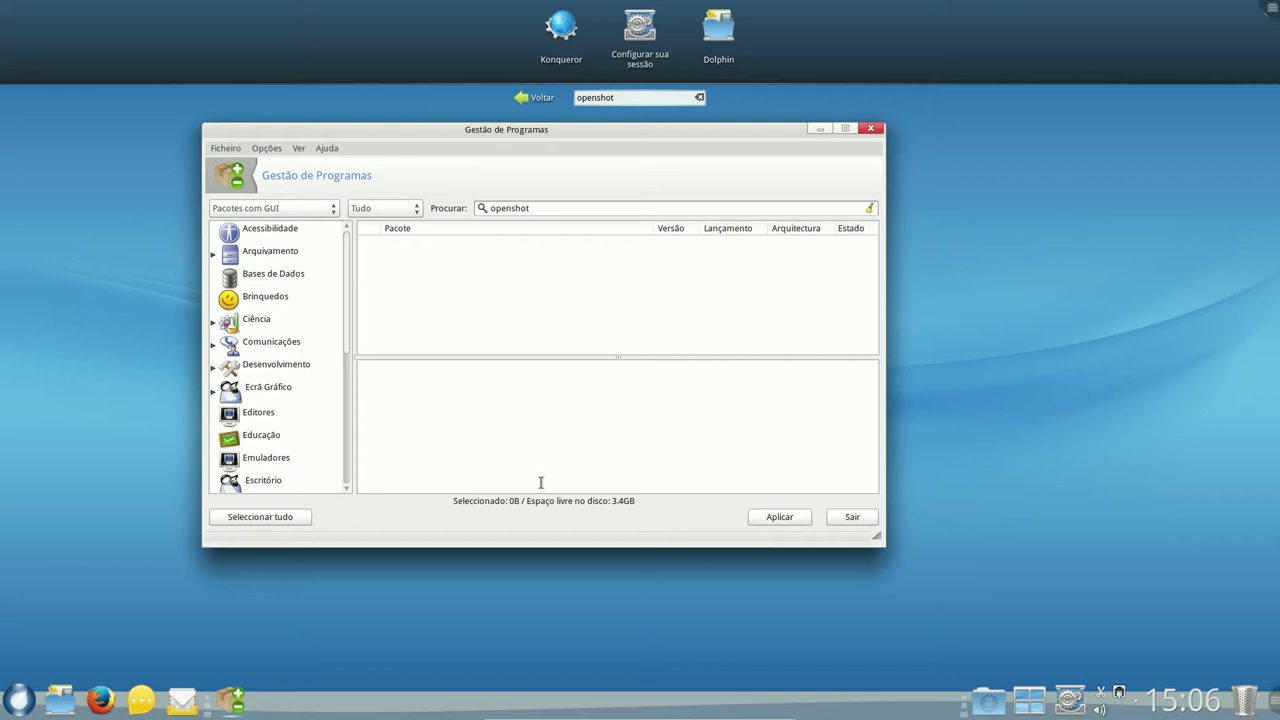
mouse_move(351, 291)
mouse_down()
mouse_move(343, 423)
mouse_move(346, 279)
mouse_up()
key(BackSpace)
key(BackSpace)
key(BackSpace)
key(BackSpace)
key(BackSpace)
key(BackSpace)
key(BackSpace)
key(BackSpace)
text(blender)
key(Return)
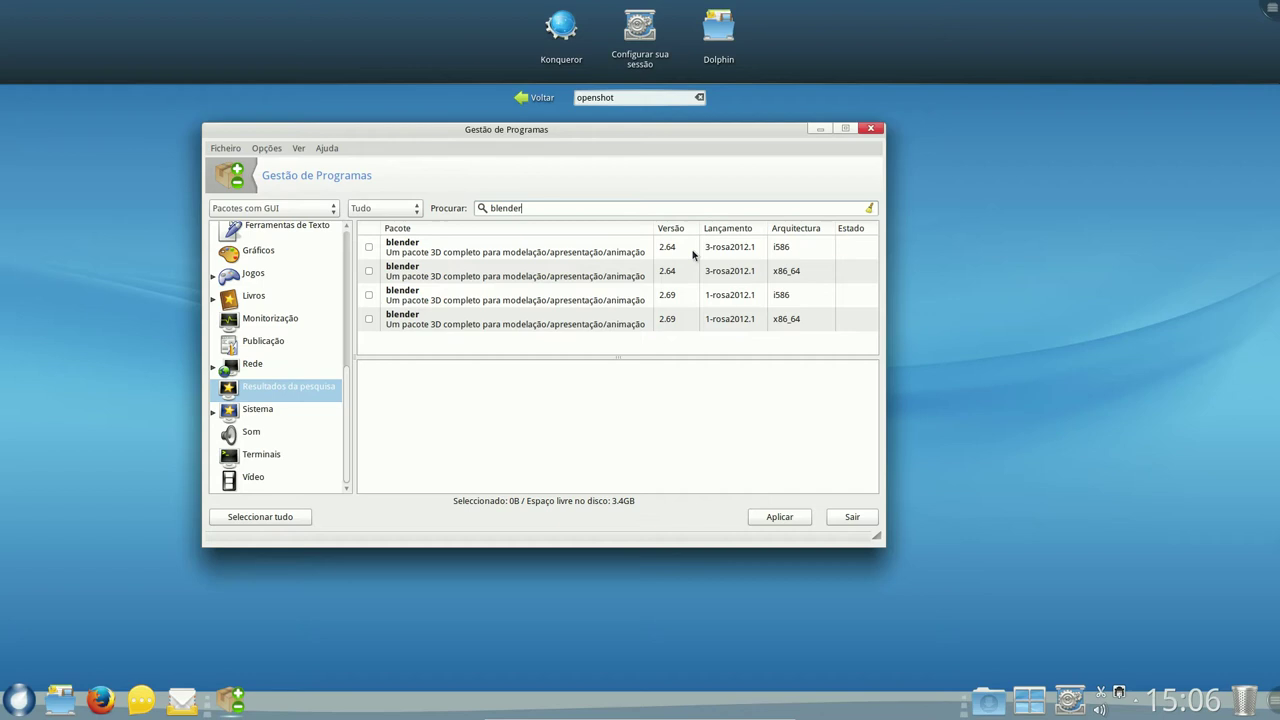
- Install the x86_64 package of blender 2.69 with its required dependencies
click(368, 319)
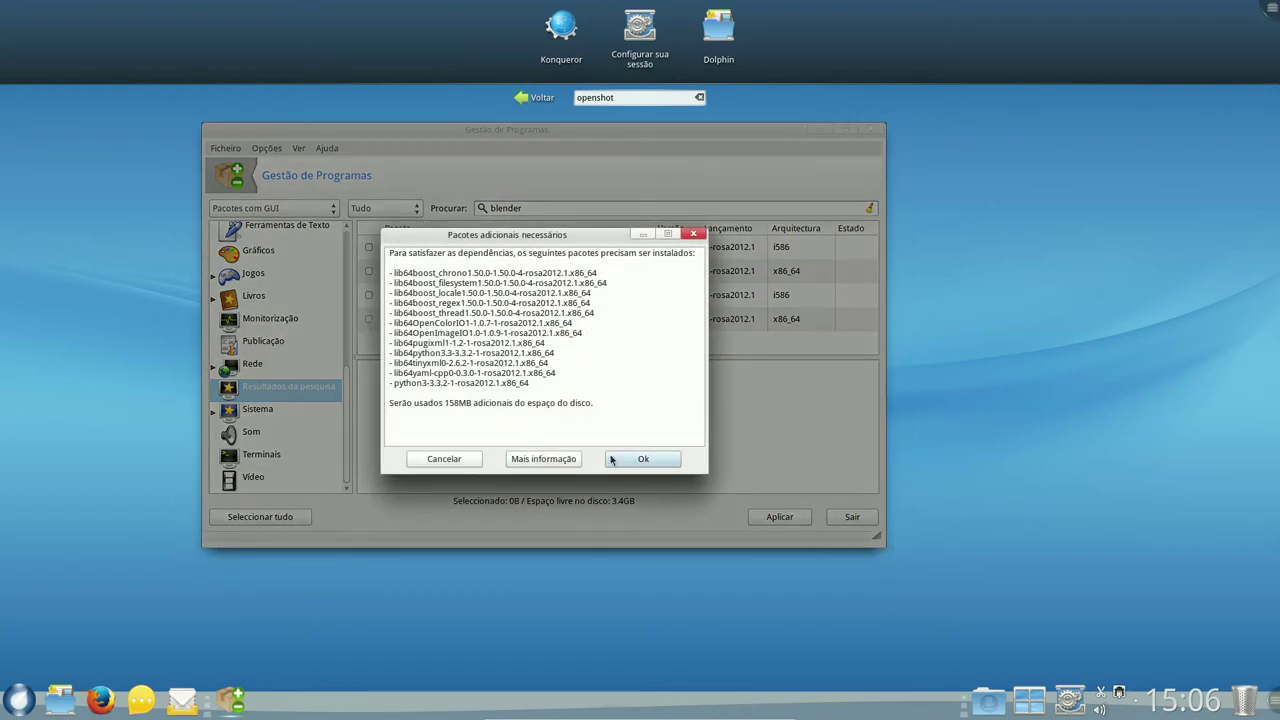
click(645, 459)
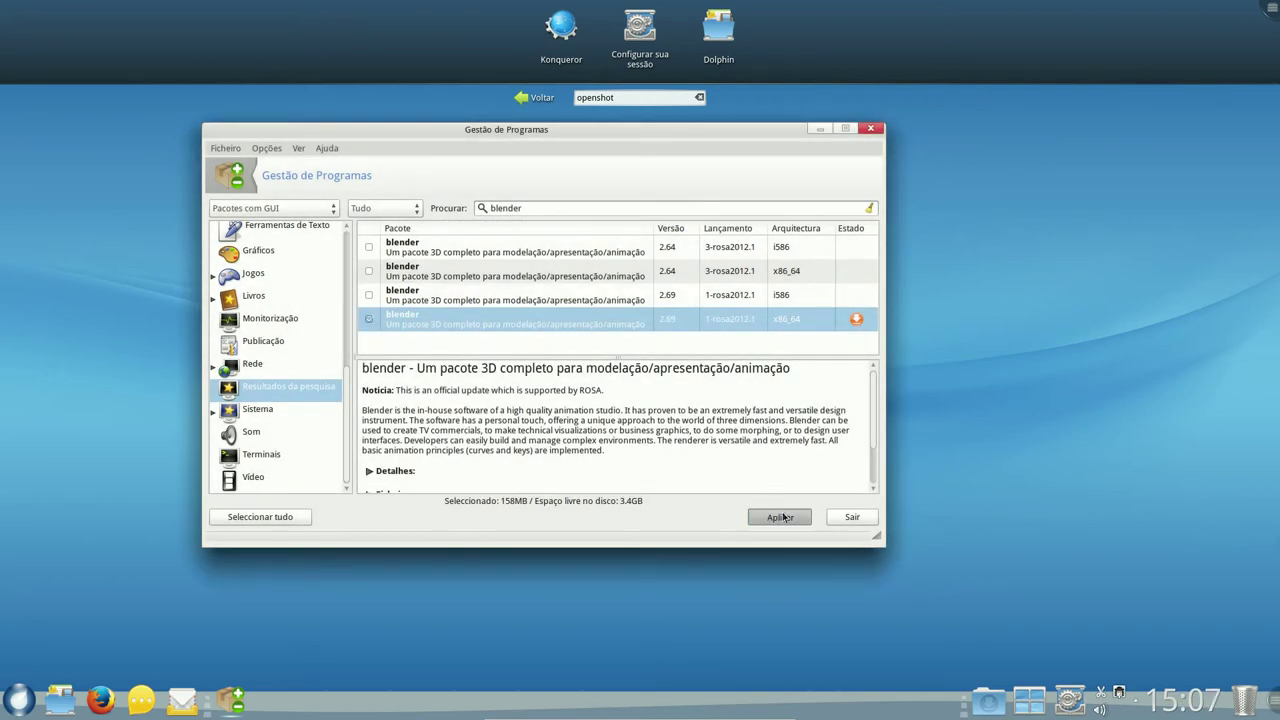
click(780, 517)
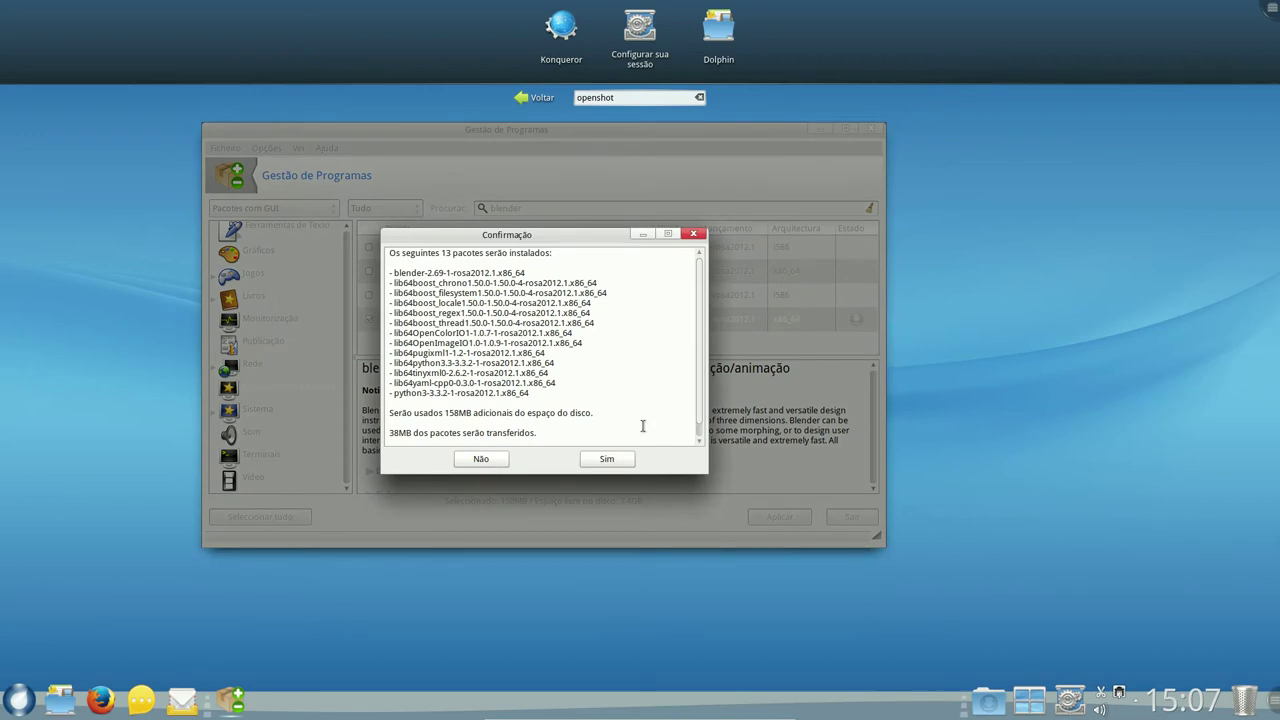
click(604, 460)
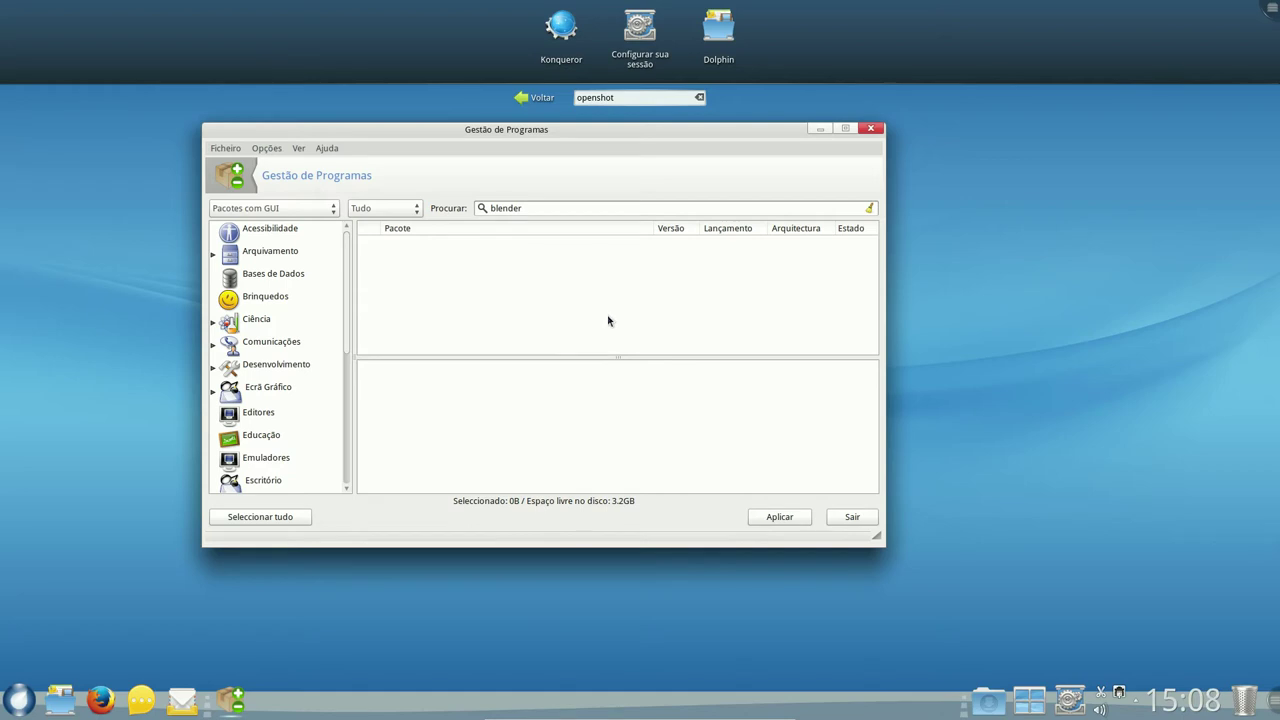
- Close Gestão de Programas, search the launcher for blender, and run Blender to view it before closing the program
click(870, 128)
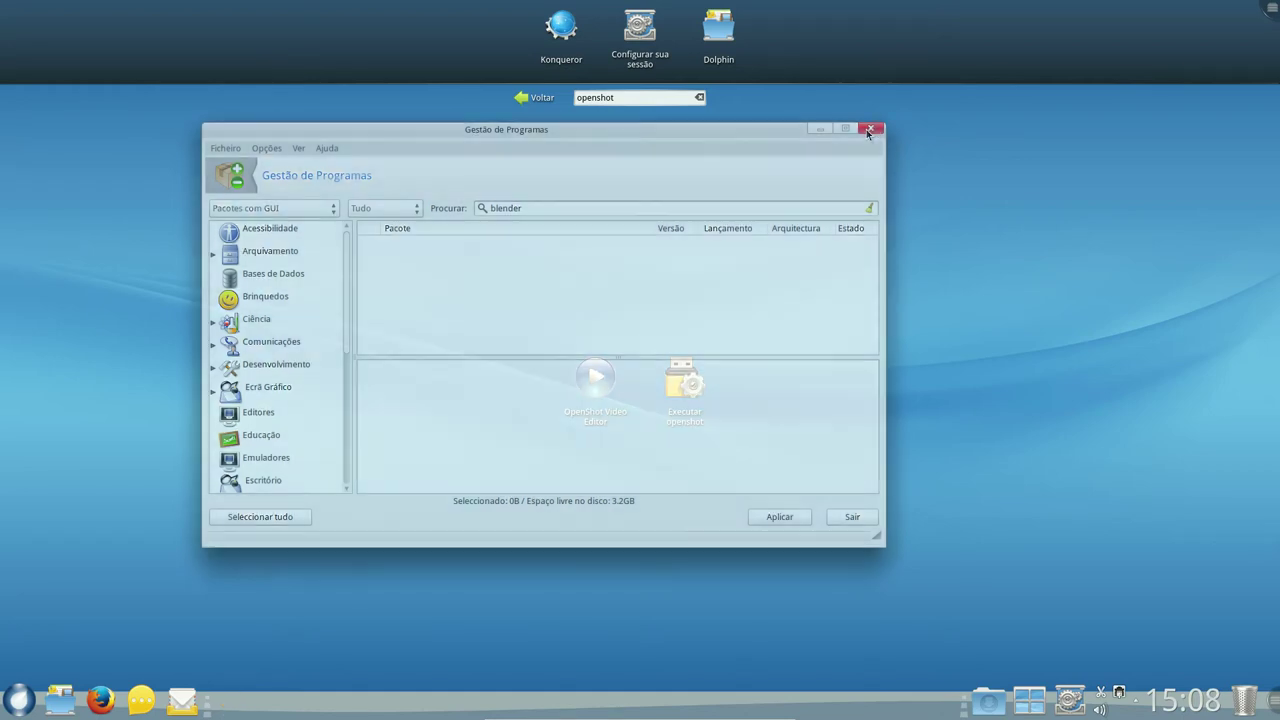
key(BackSpace)
key(BackSpace)
key(BackSpace)
key(BackSpace)
key(BackSpace)
key(BackSpace)
key(BackSpace)
key(BackSpace)
text(blender)
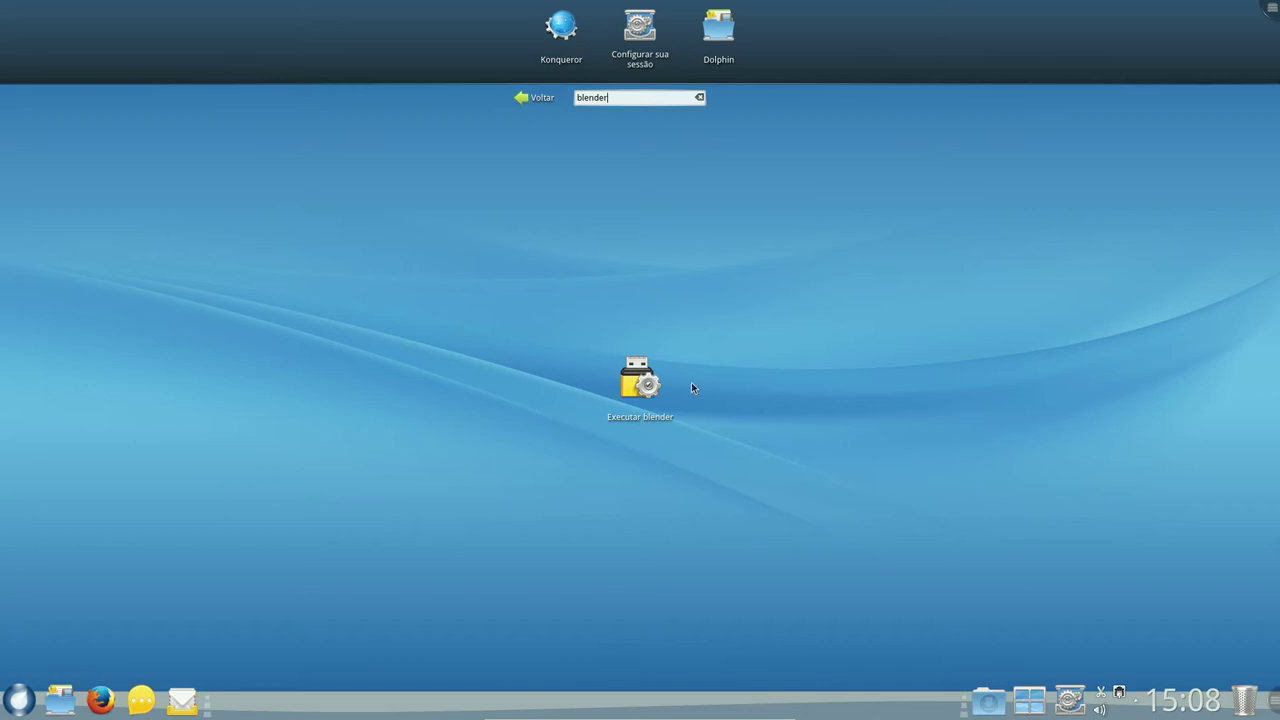
click(640, 380)
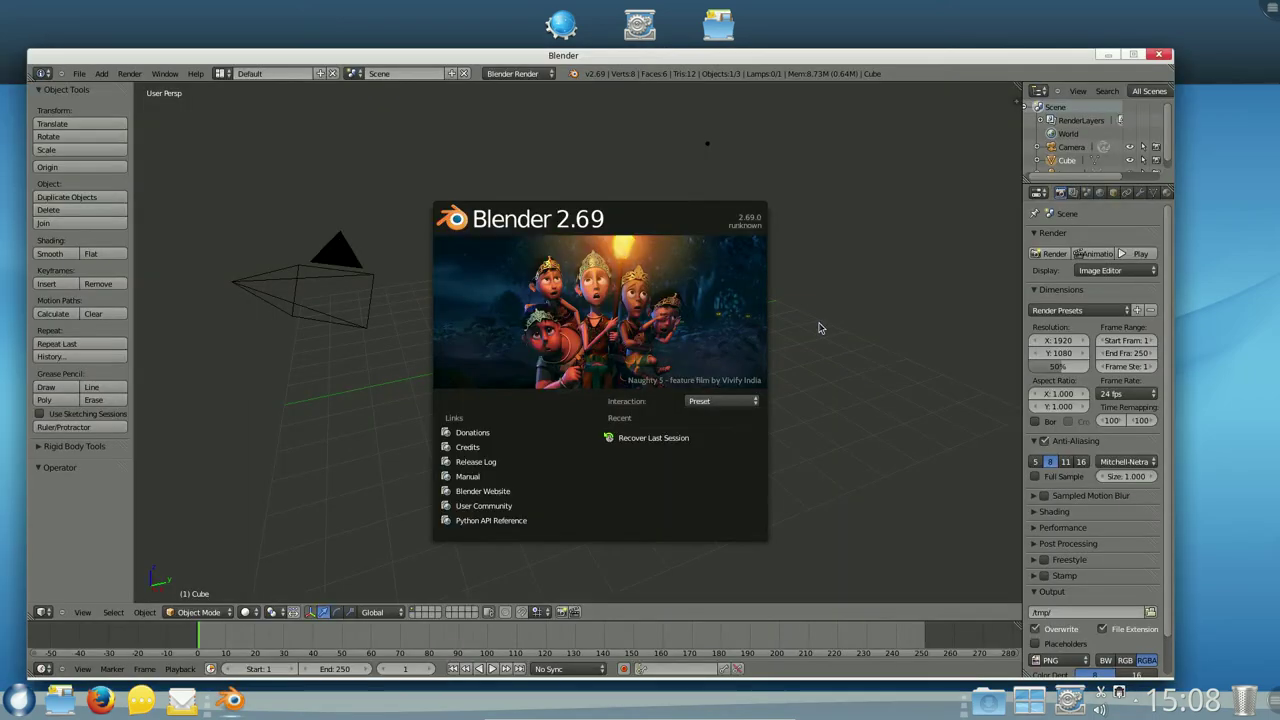
click(1166, 57)
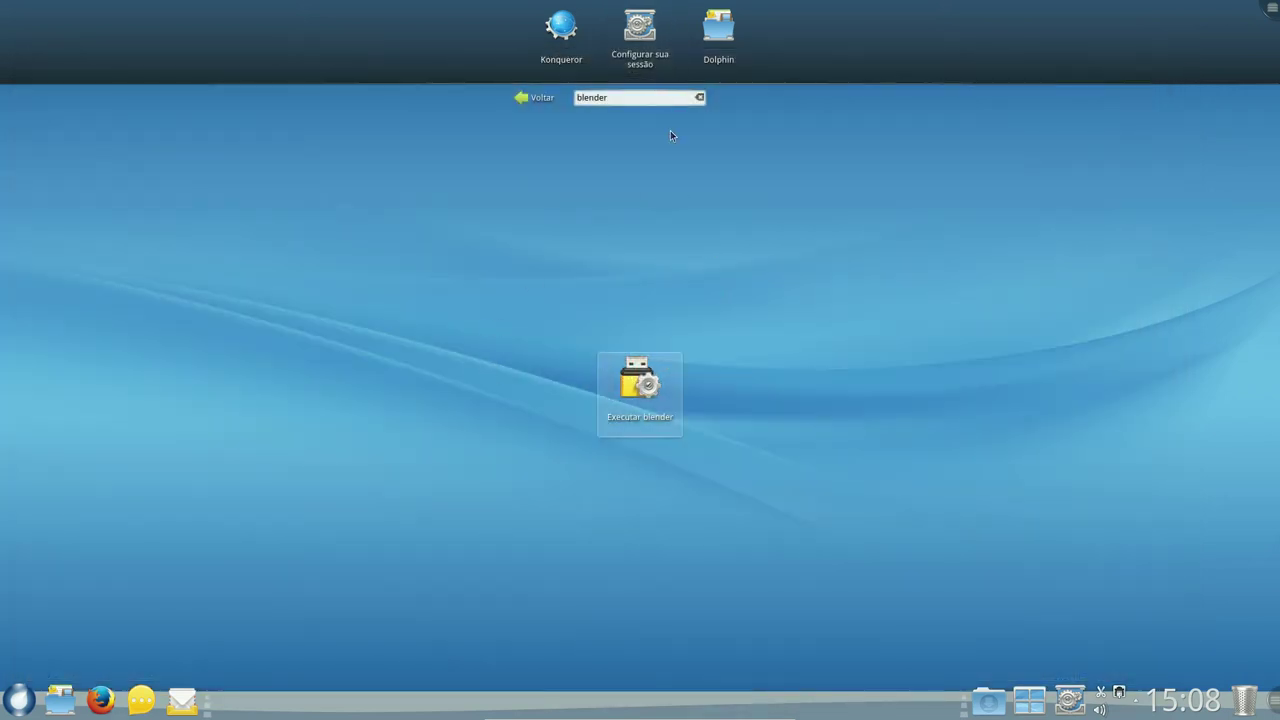
- Open the Dolphin file manager, view its Sobre o KDE information and close that dialog
click(718, 35)
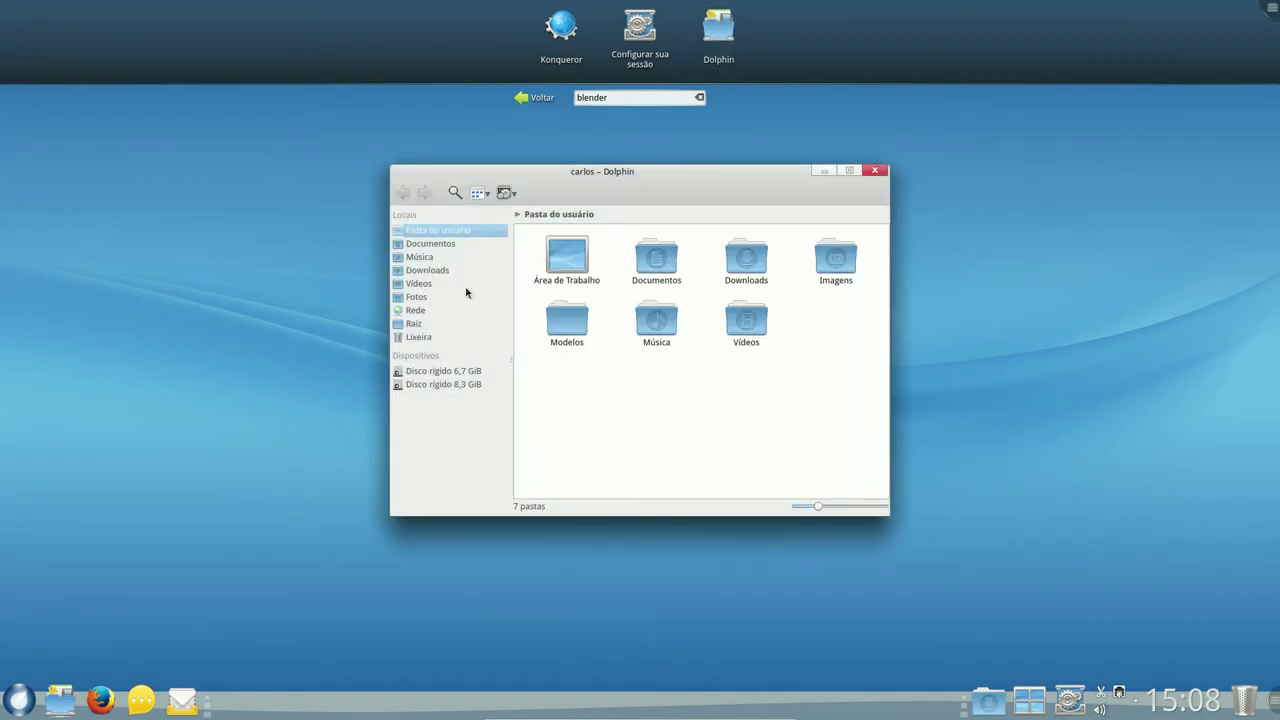
click(506, 192)
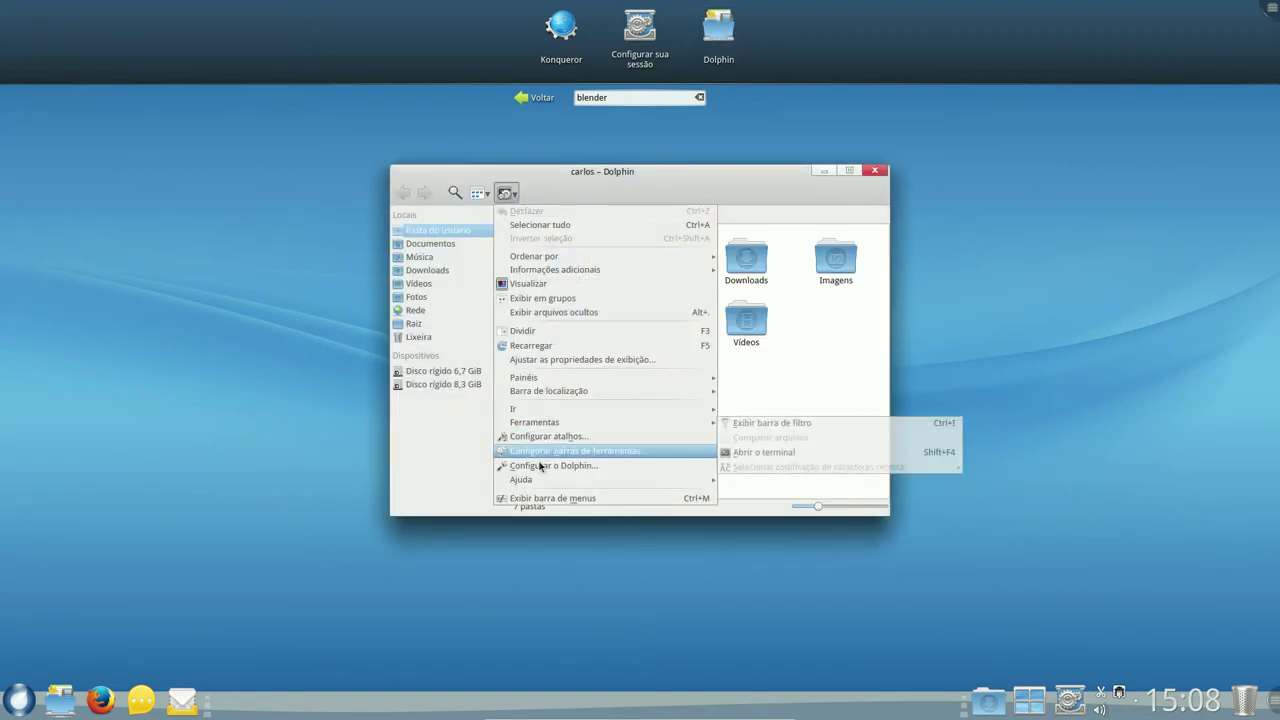
mouse_move(694, 481)
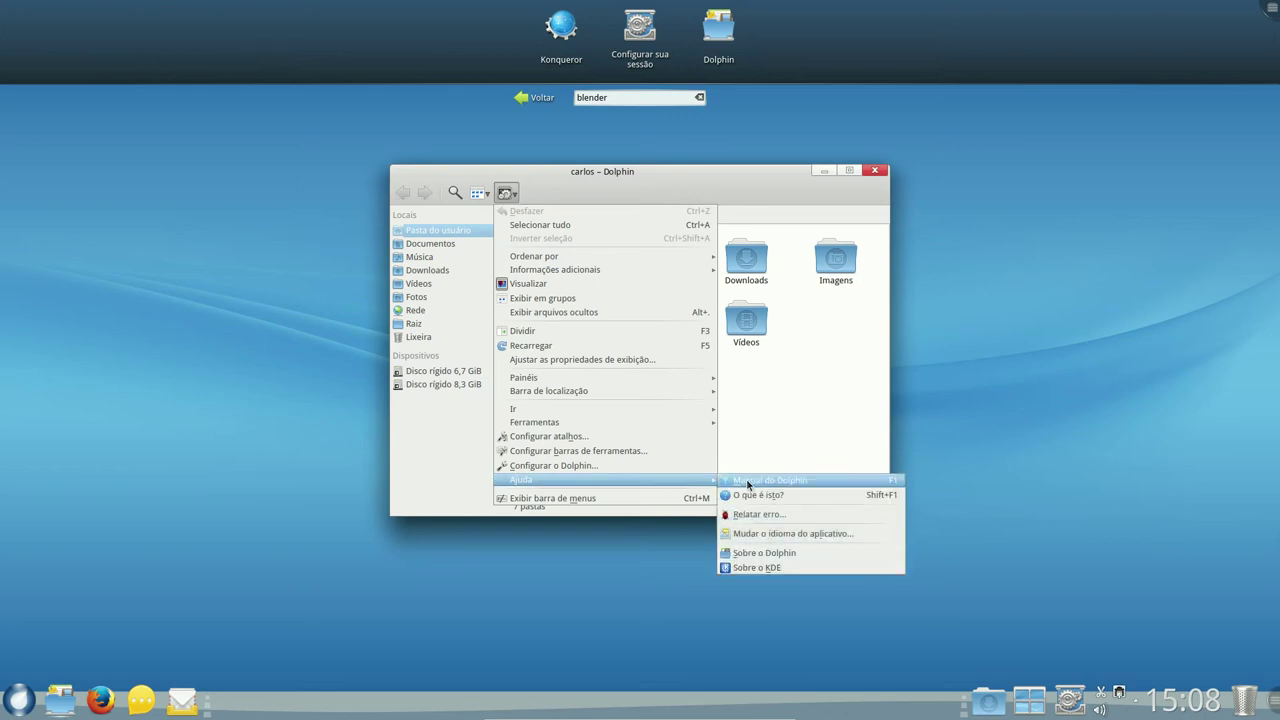
click(761, 566)
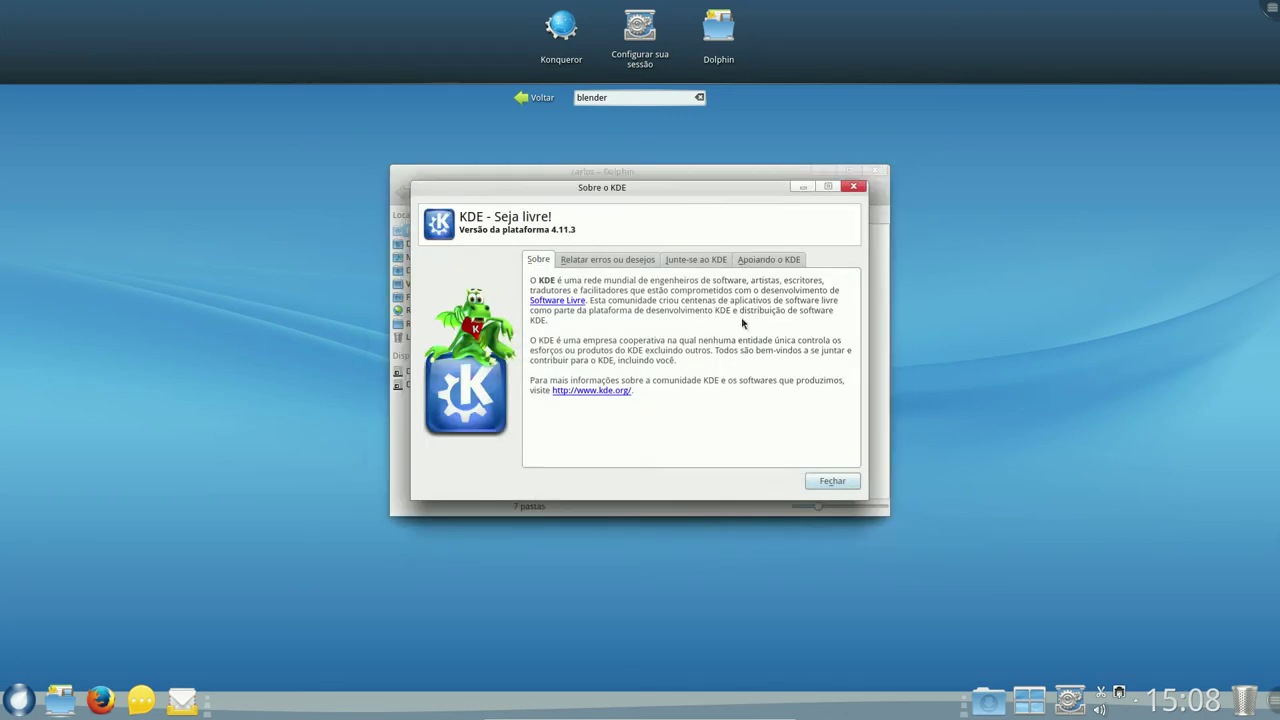
click(835, 482)
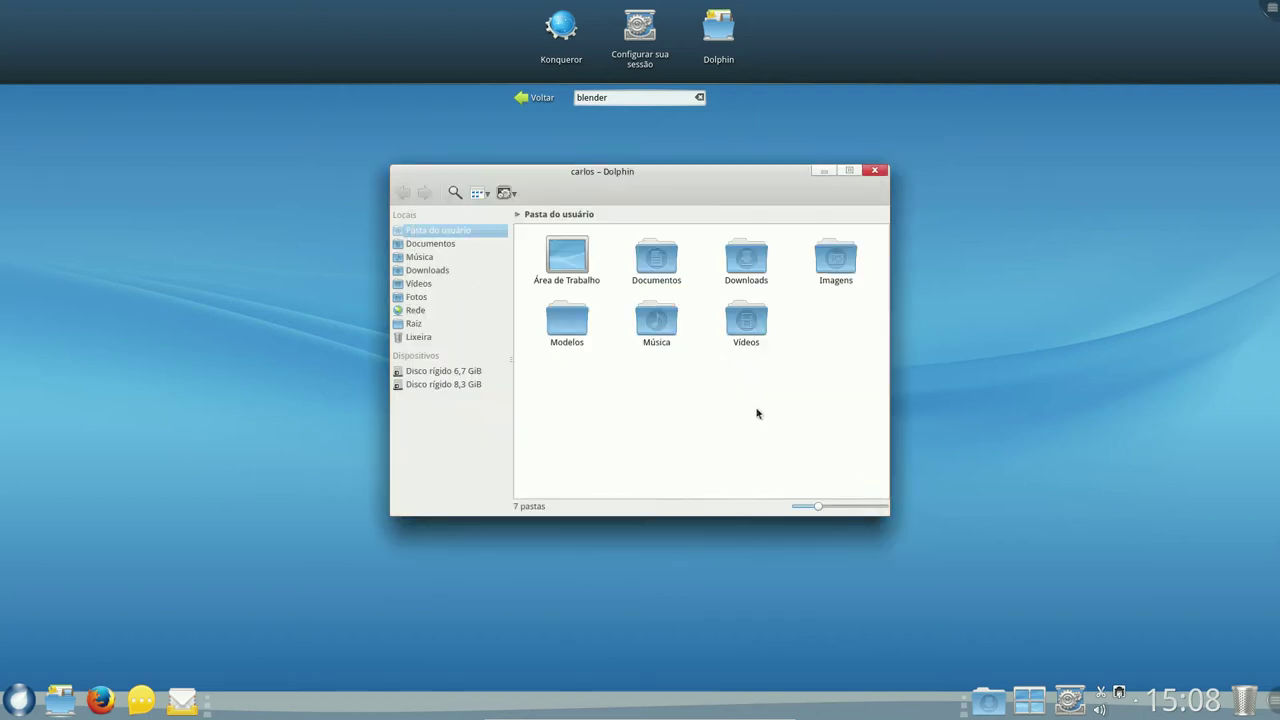
- Enlarge the folder icons slightly, try the Compacto and Detalhes view modes, and switch back to Ícones
click(839, 509)
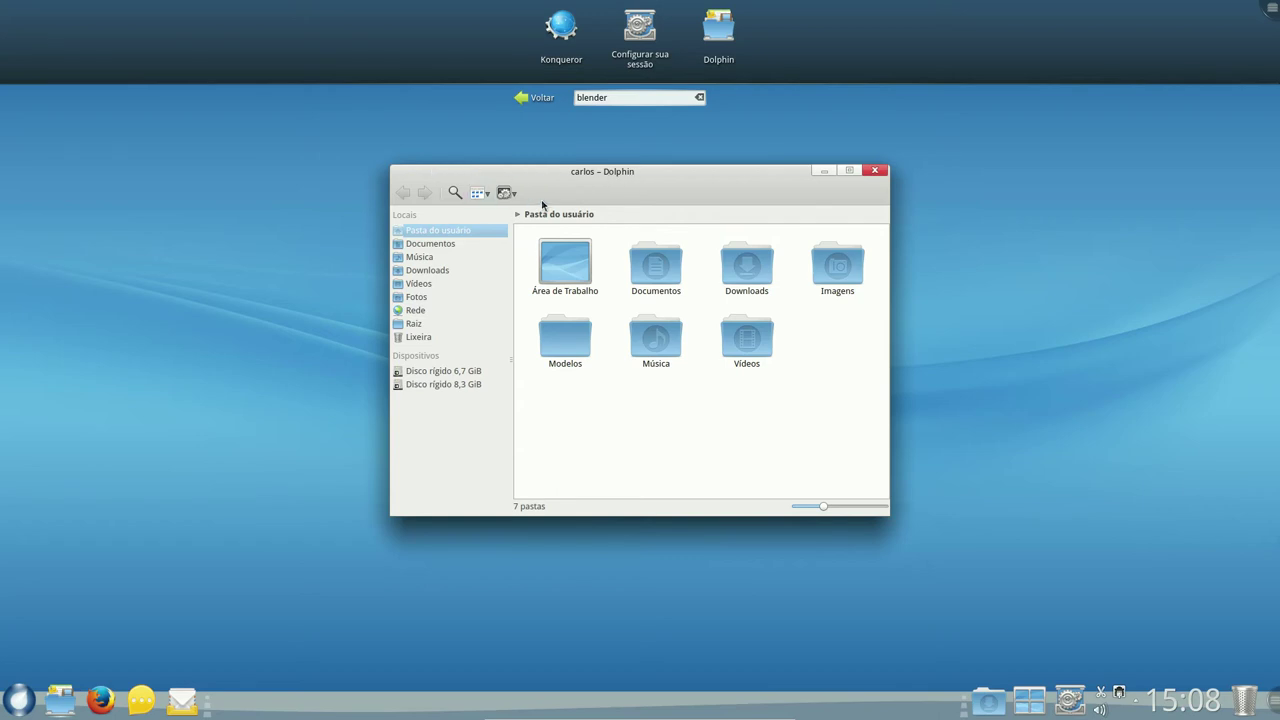
click(474, 195)
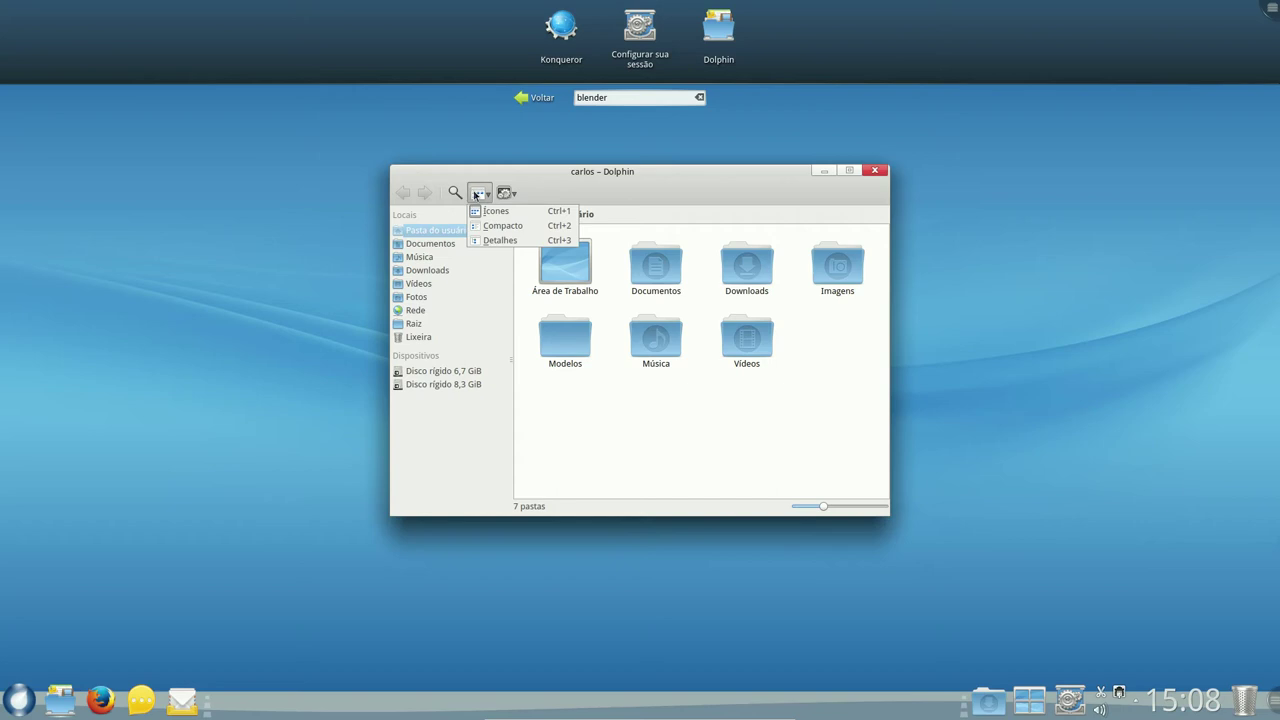
click(500, 225)
click(486, 198)
click(497, 240)
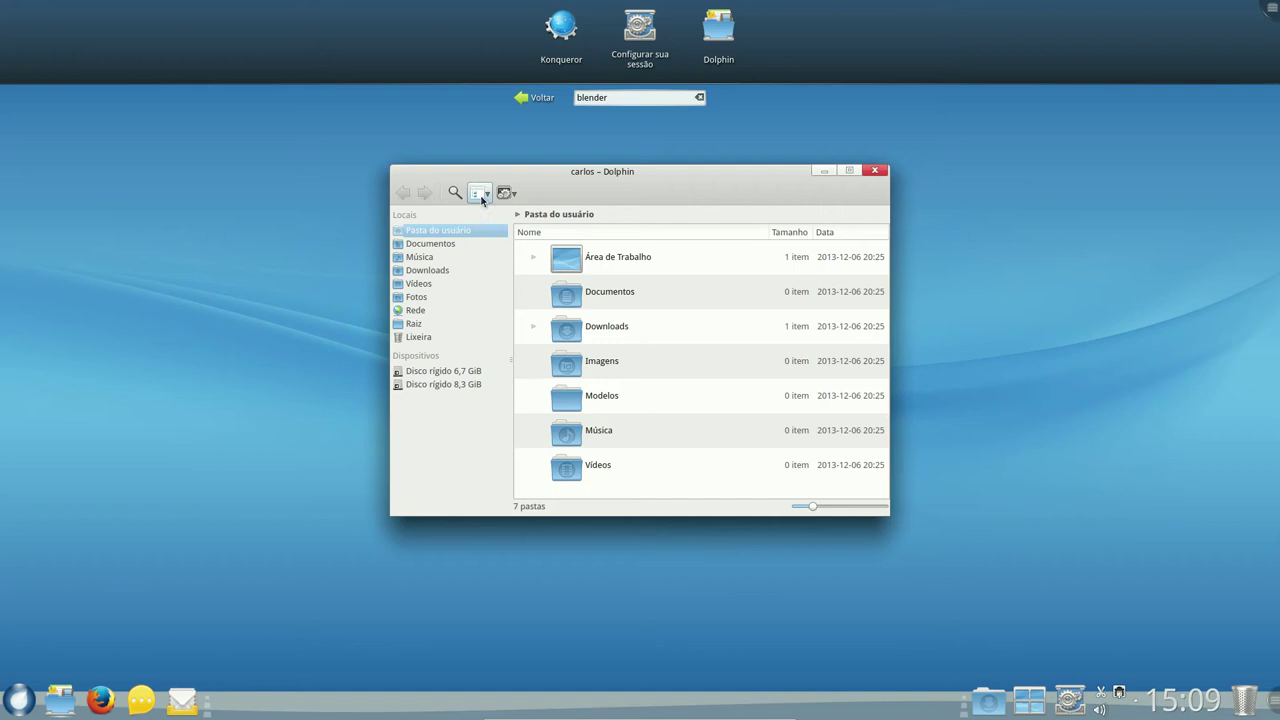
click(487, 196)
click(494, 210)
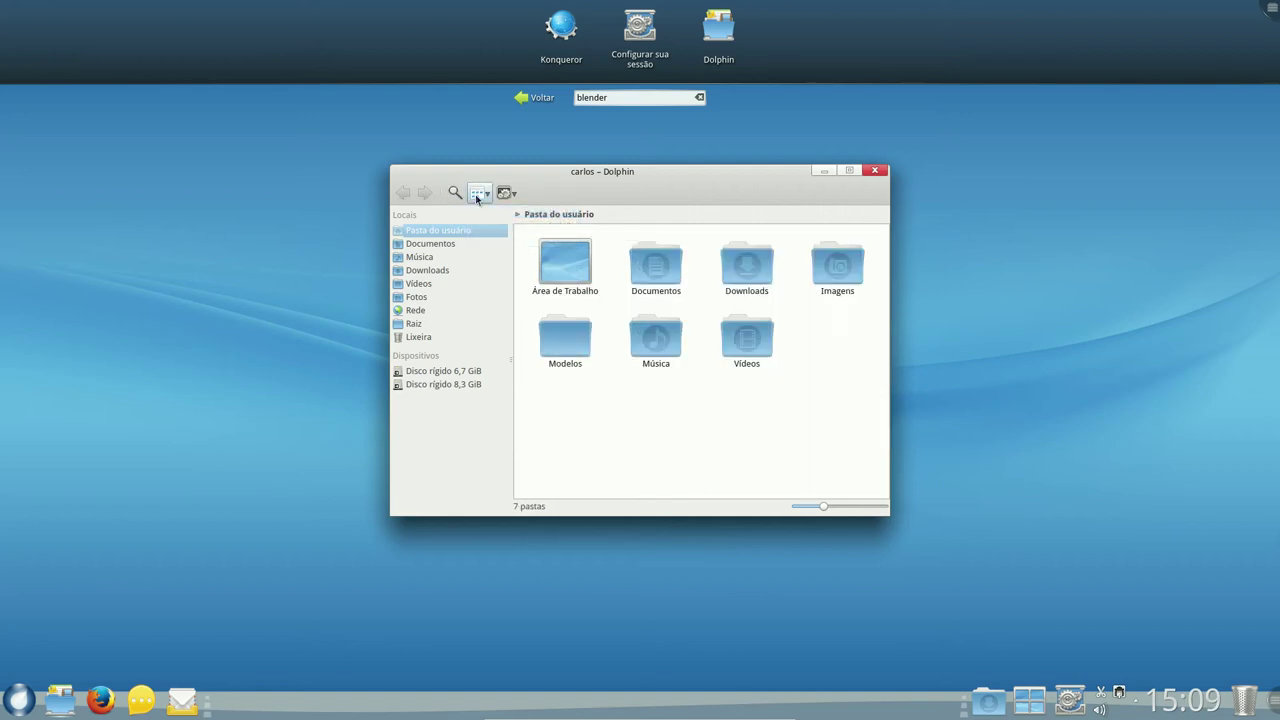
- Search the user folder by file name for musica, and clear and close the search
click(456, 193)
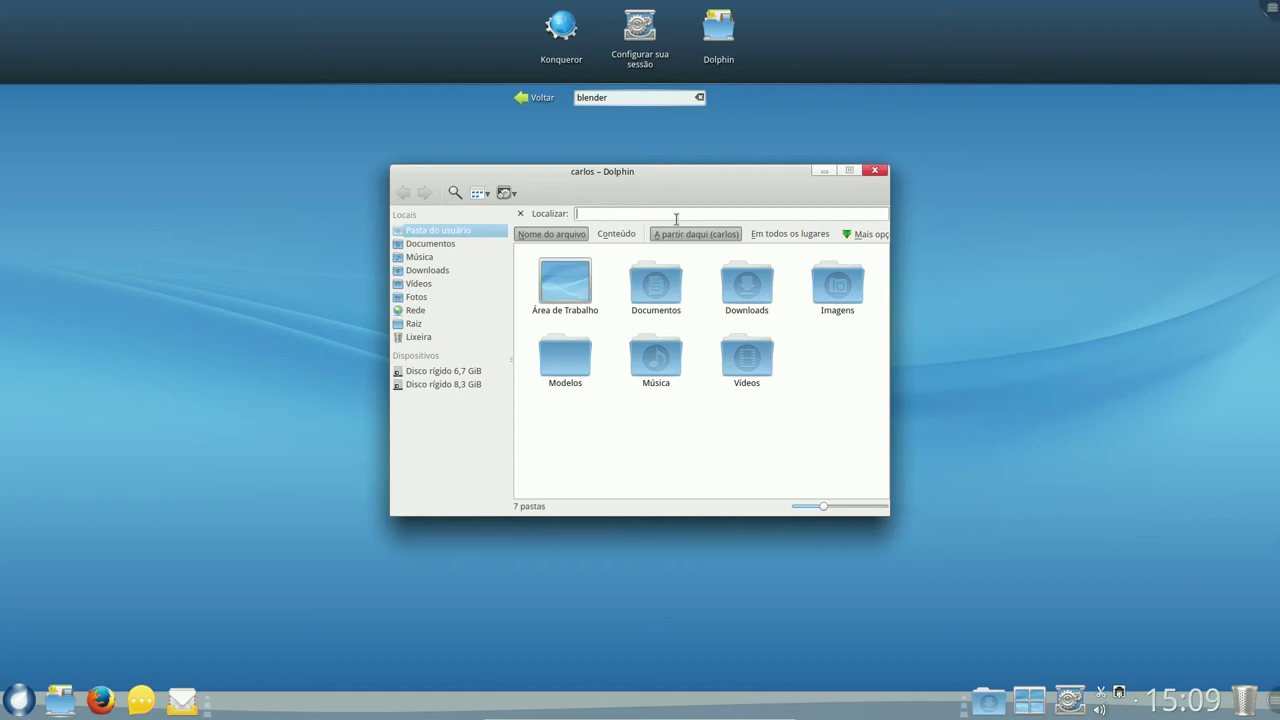
text(musica)
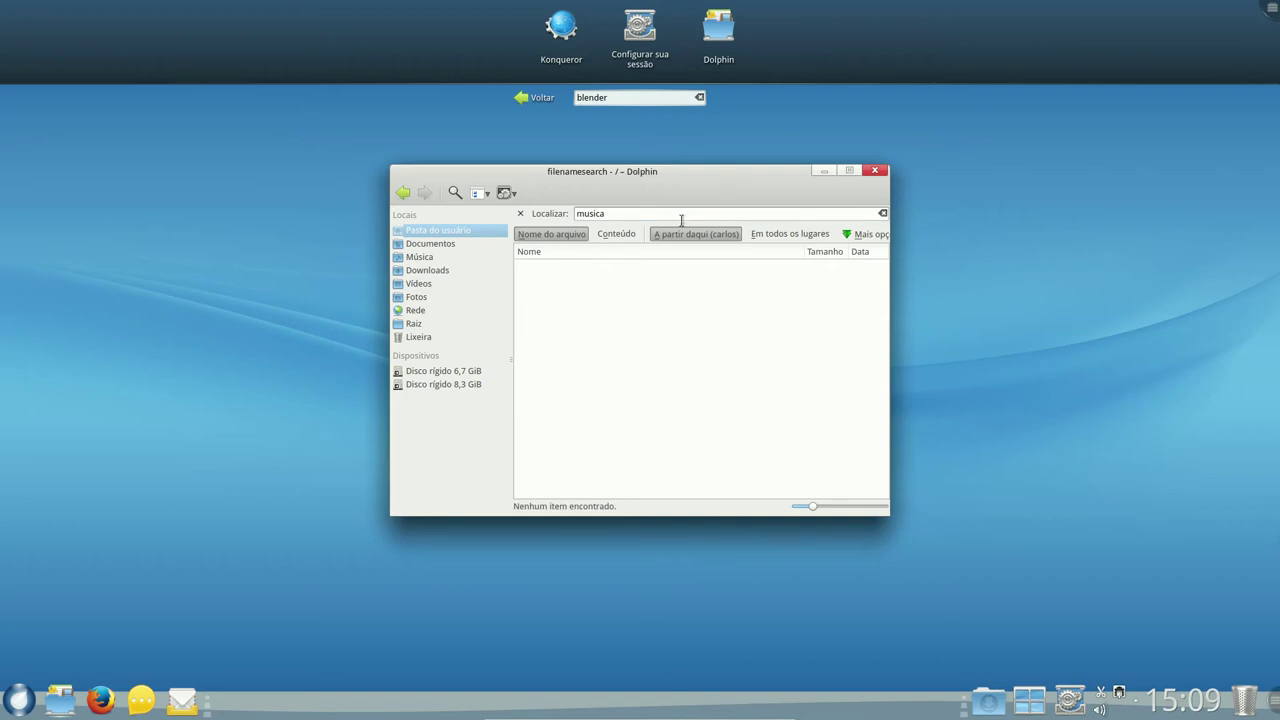
key(BackSpace)
key(BackSpace)
key(BackSpace)
key(BackSpace)
key(BackSpace)
text(M)
key(BackSpace)
key(BackSpace)
key(BackSpace)
key(BackSpace)
key(BackSpace)
key(BackSpace)
click(520, 213)
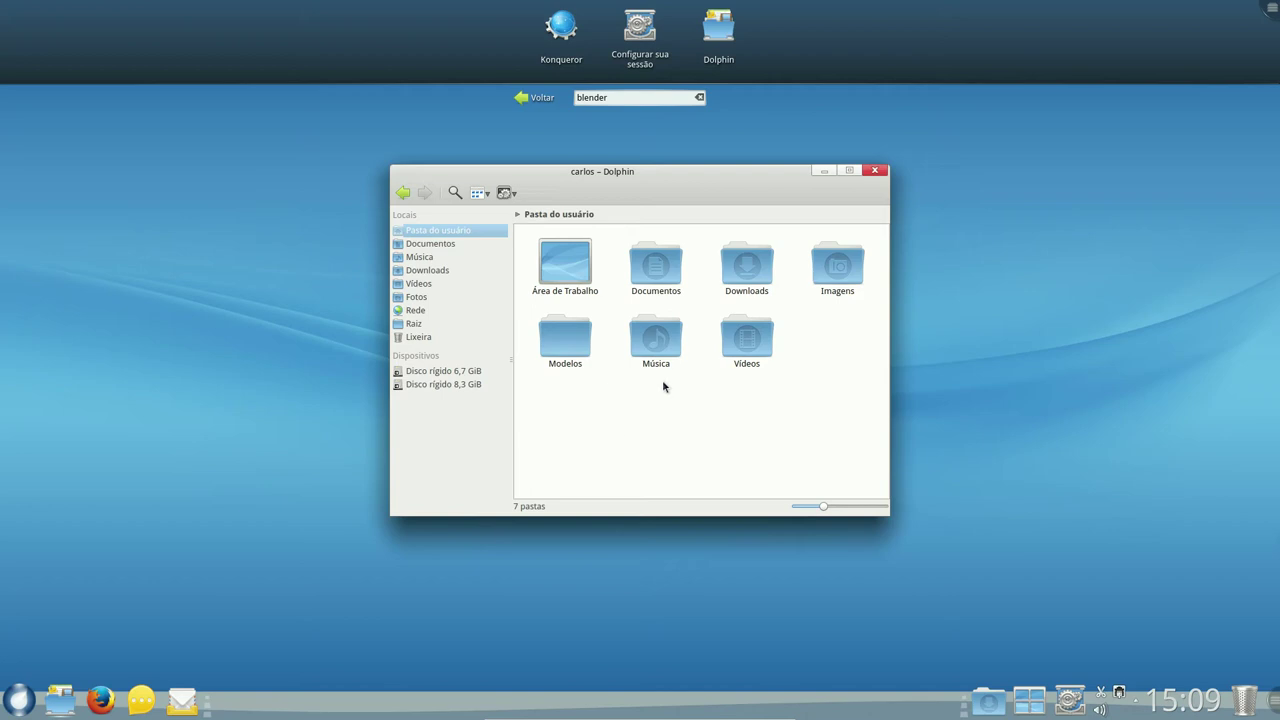
- Search the user folder for Mú, and browse the Documentos, Música, Vídeos and Downloads locations
click(455, 192)
text(Mú)
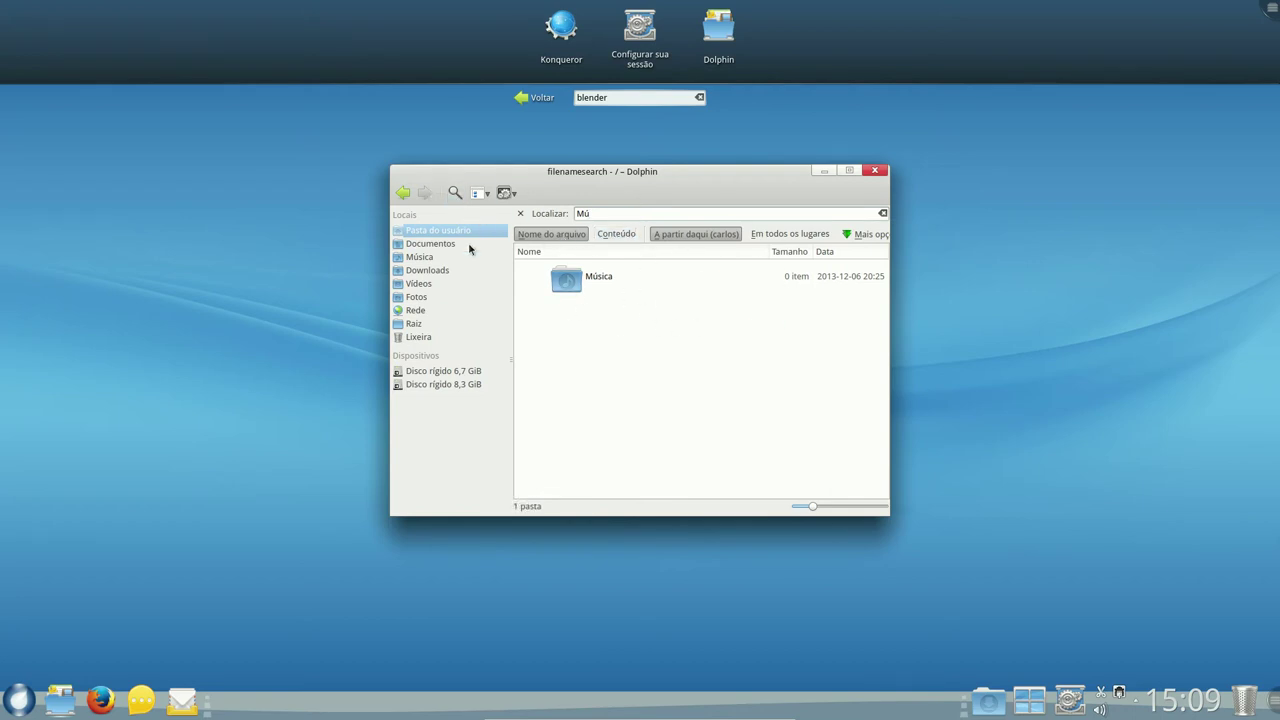
click(438, 244)
click(431, 257)
click(424, 270)
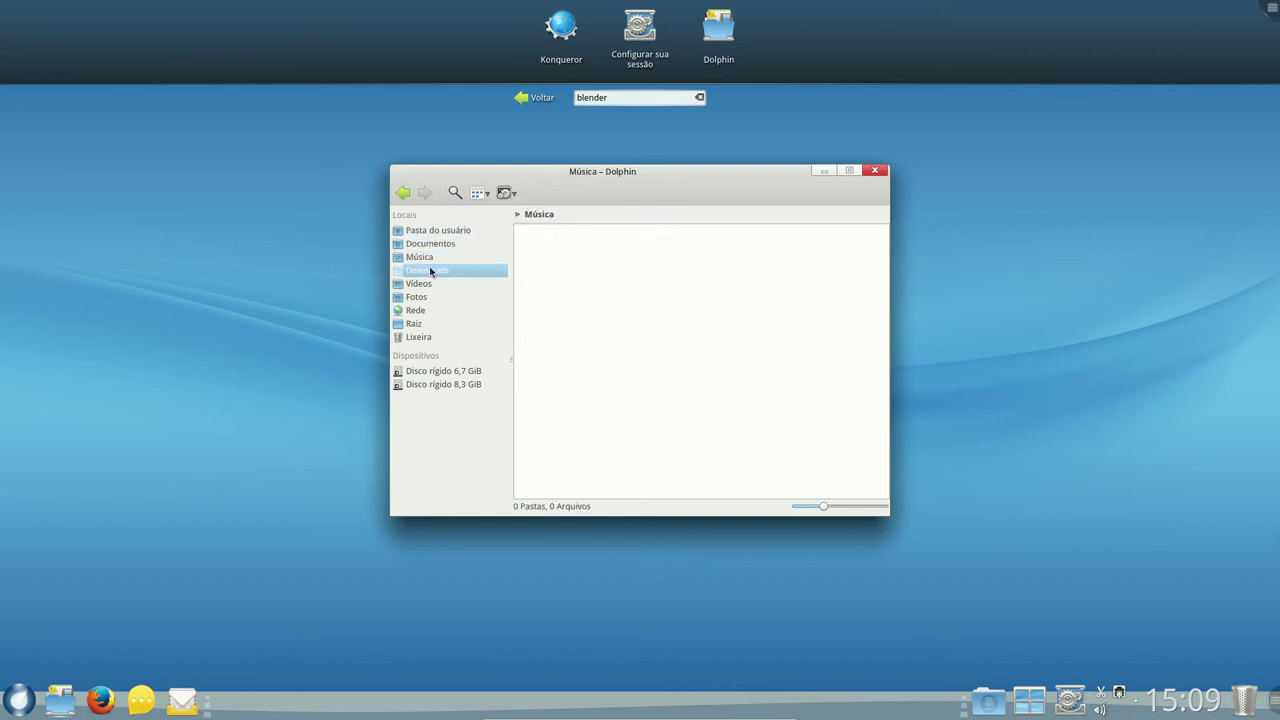
click(424, 284)
click(432, 271)
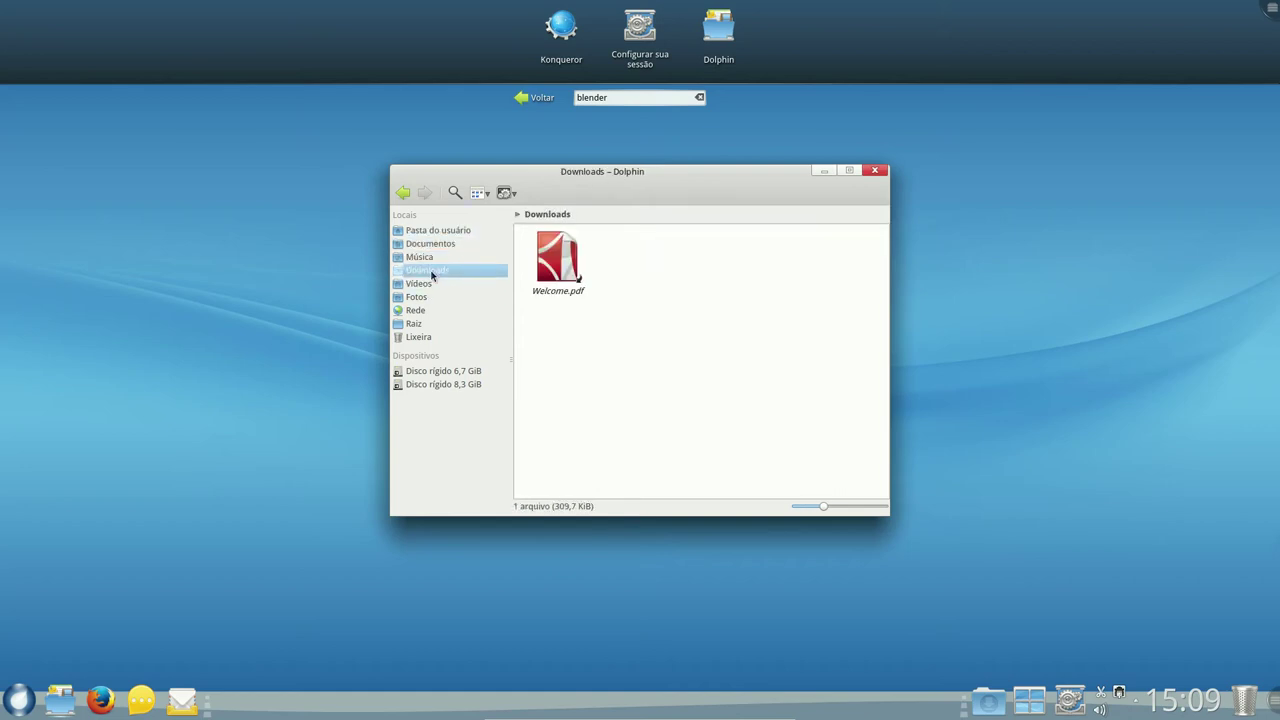
- Open Welcome.pdf from Downloads, read through the page, and close the document and the file manager
click(562, 262)
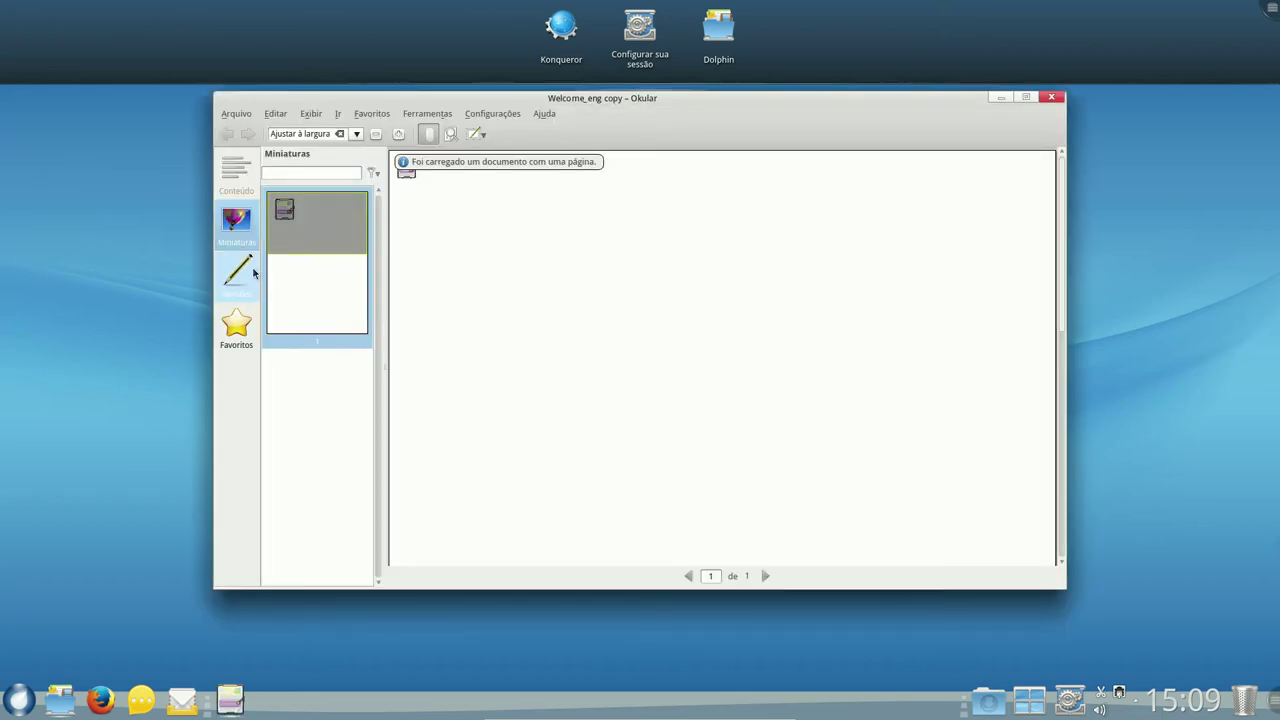
scroll(832, 338, down, 3)
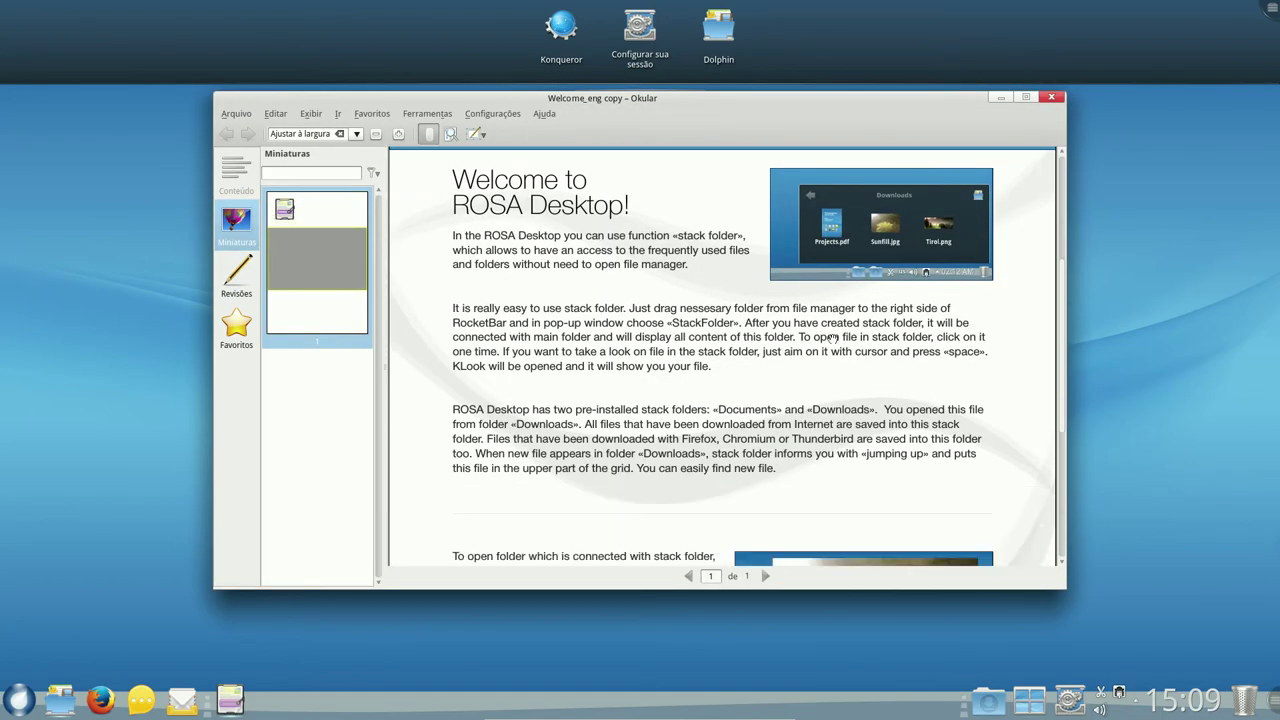
scroll(832, 338, down, 4)
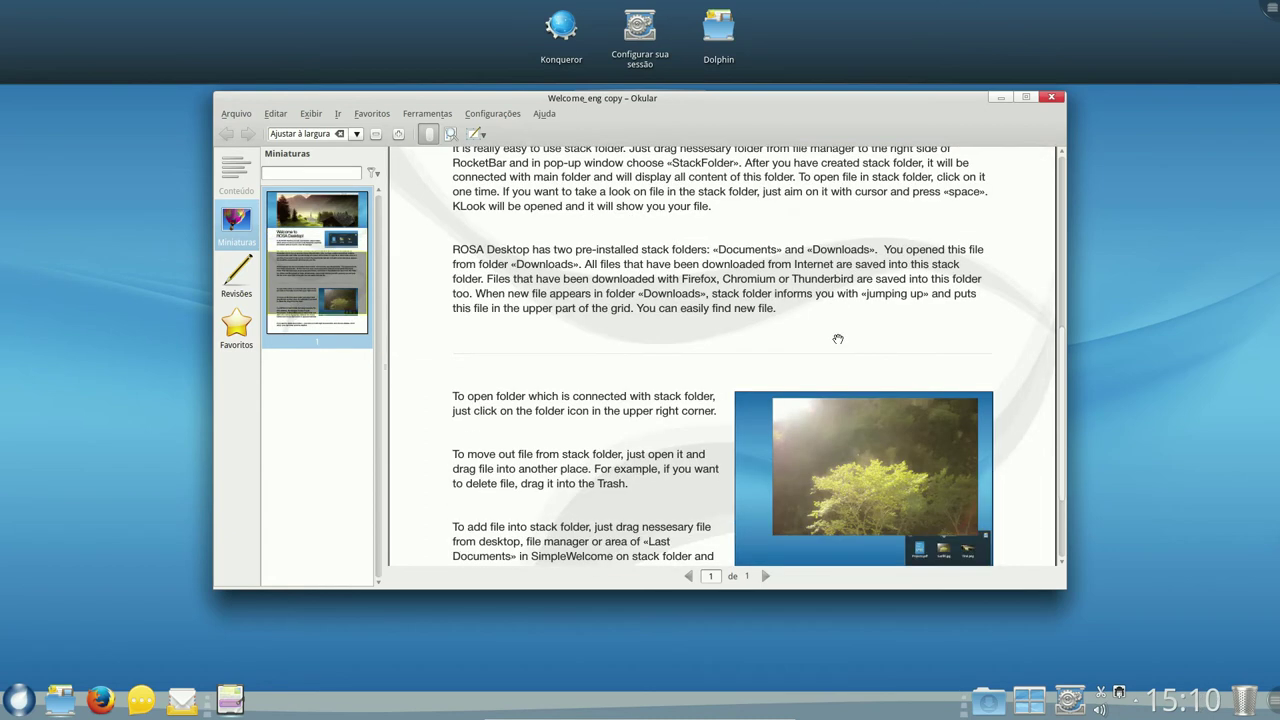
scroll(843, 338, up, 7)
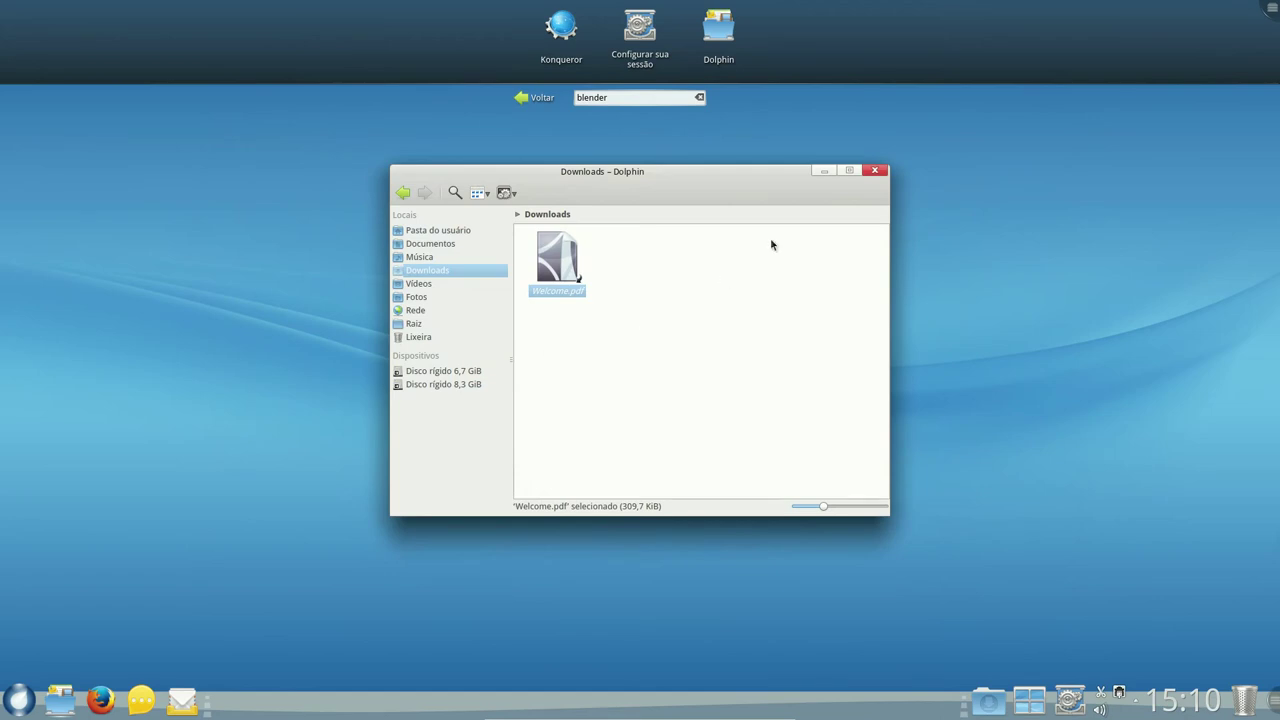
click(875, 170)
- Change the desktop layout from search-and-launch to Formato de jornal in the desktop settings and apply it
right_click(854, 261)
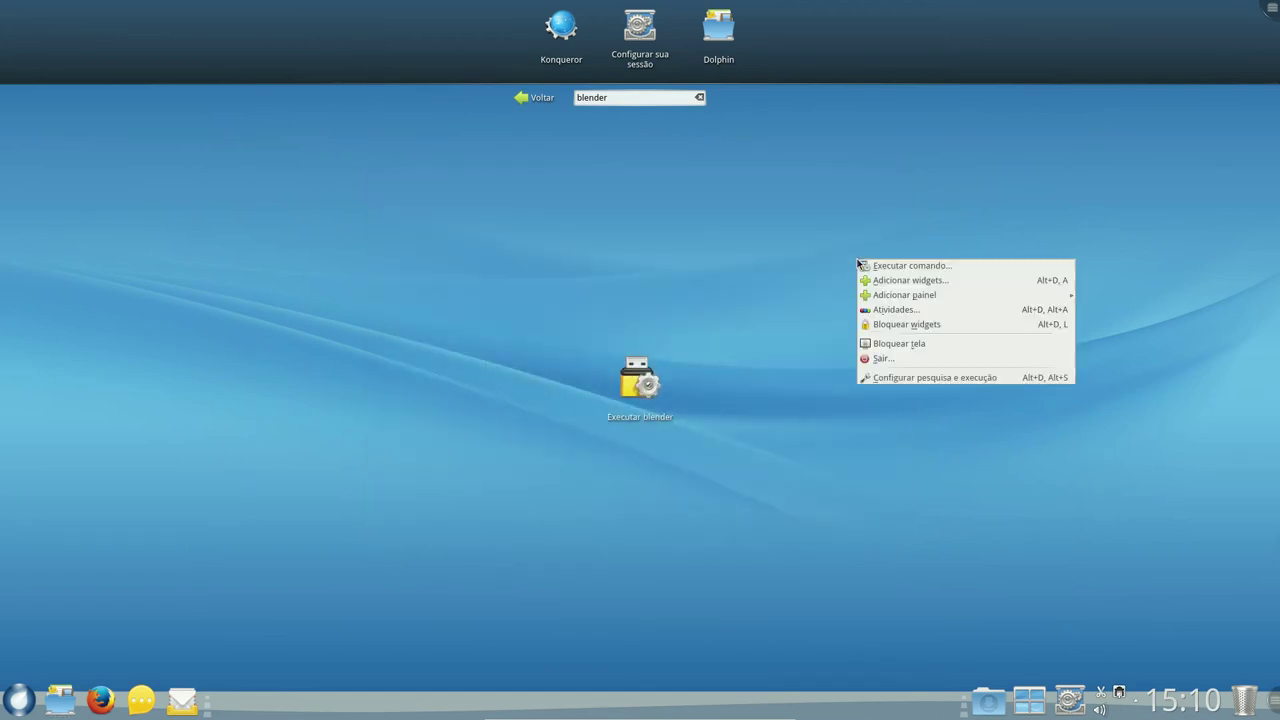
click(902, 378)
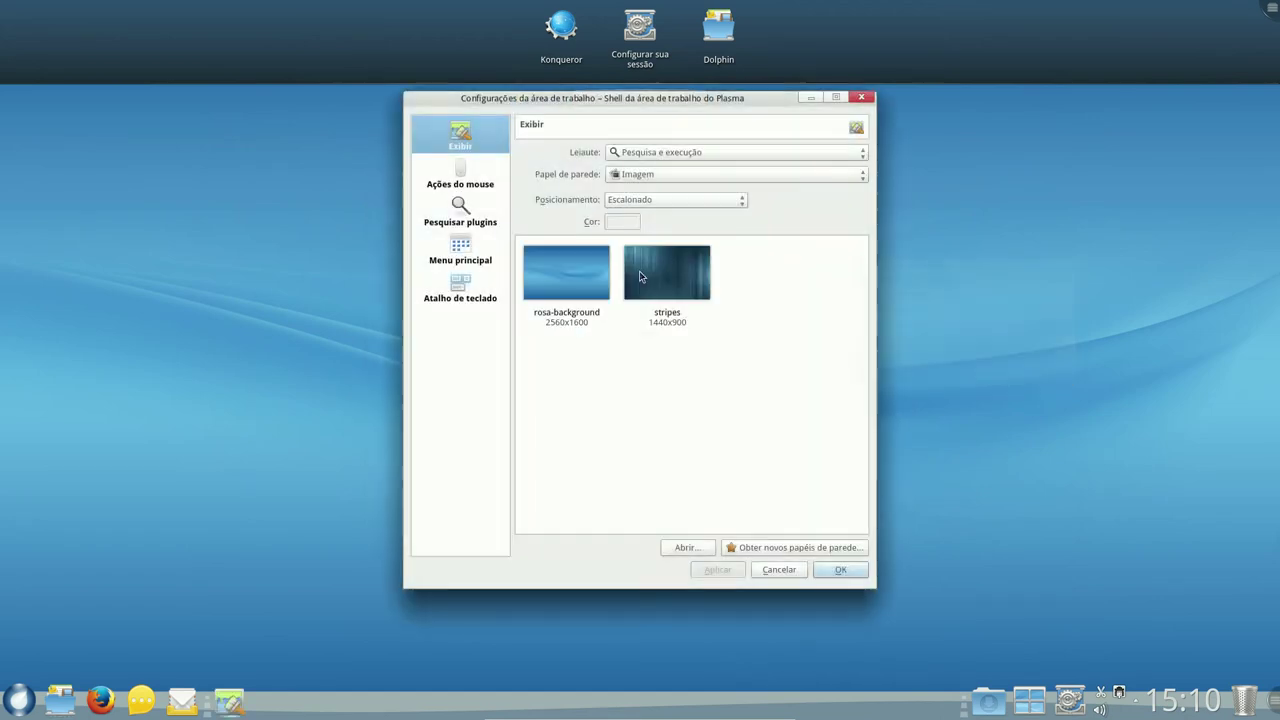
click(858, 176)
click(858, 178)
click(860, 152)
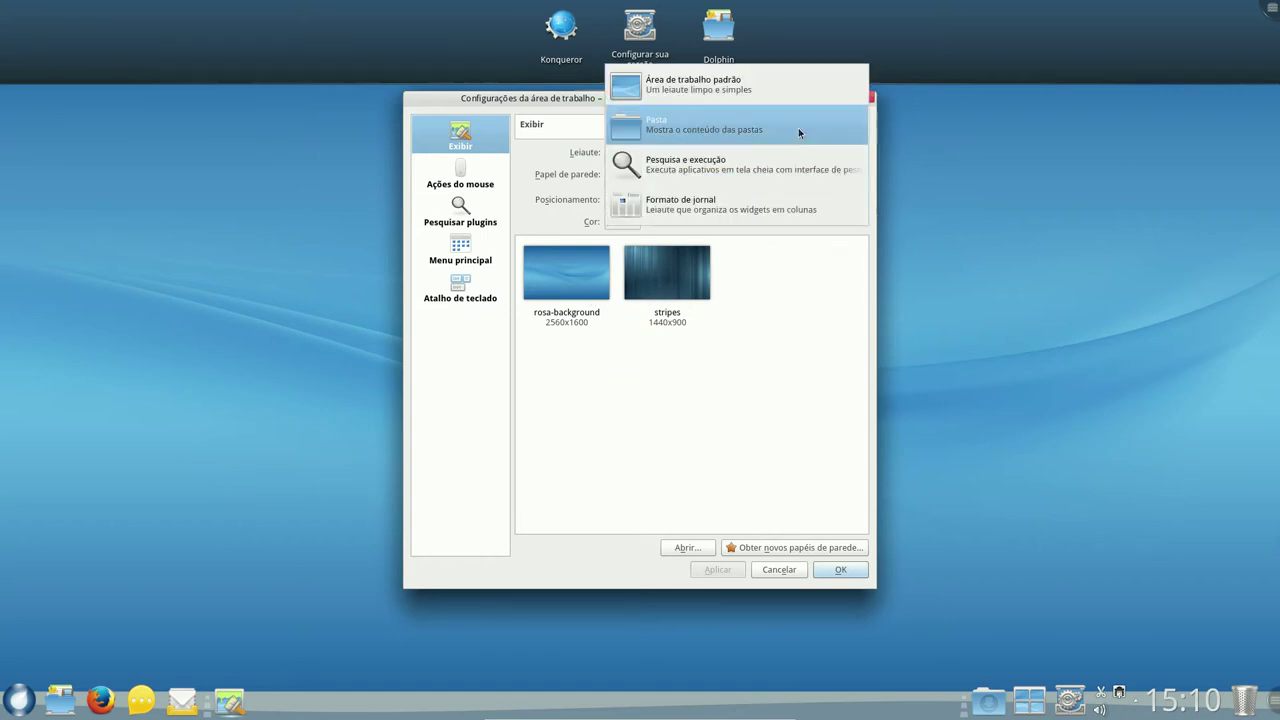
click(773, 204)
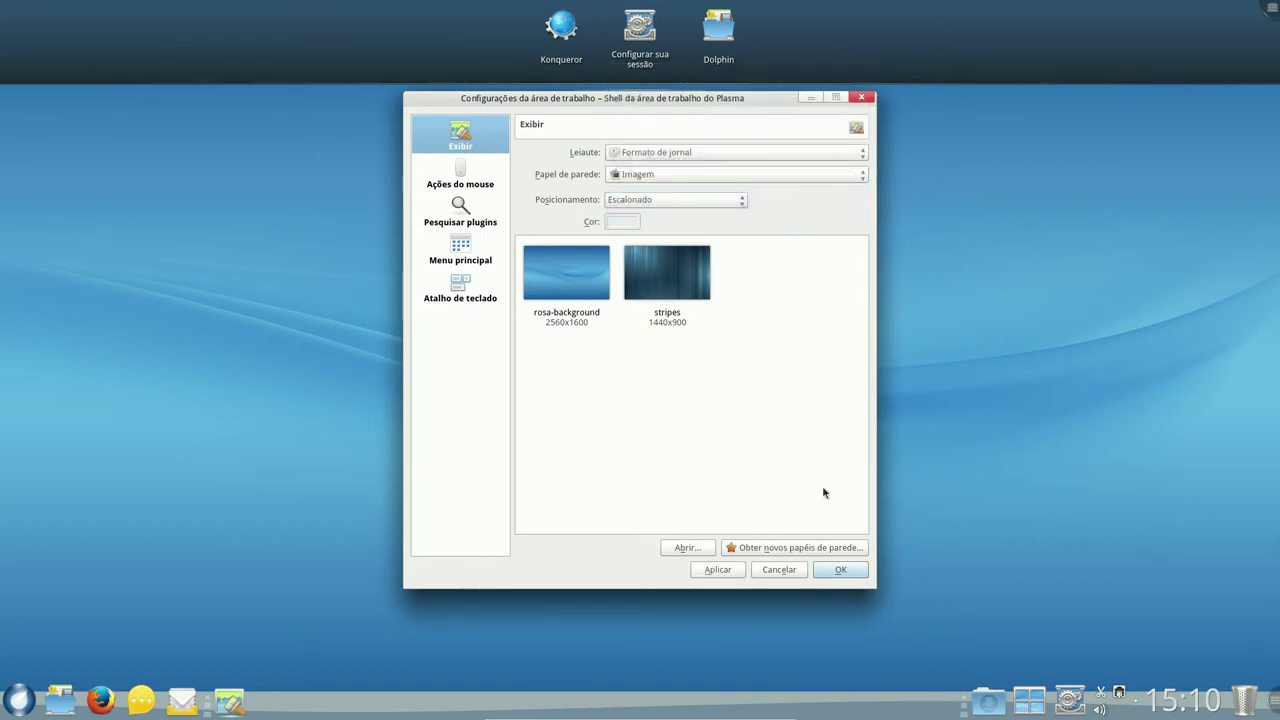
click(732, 571)
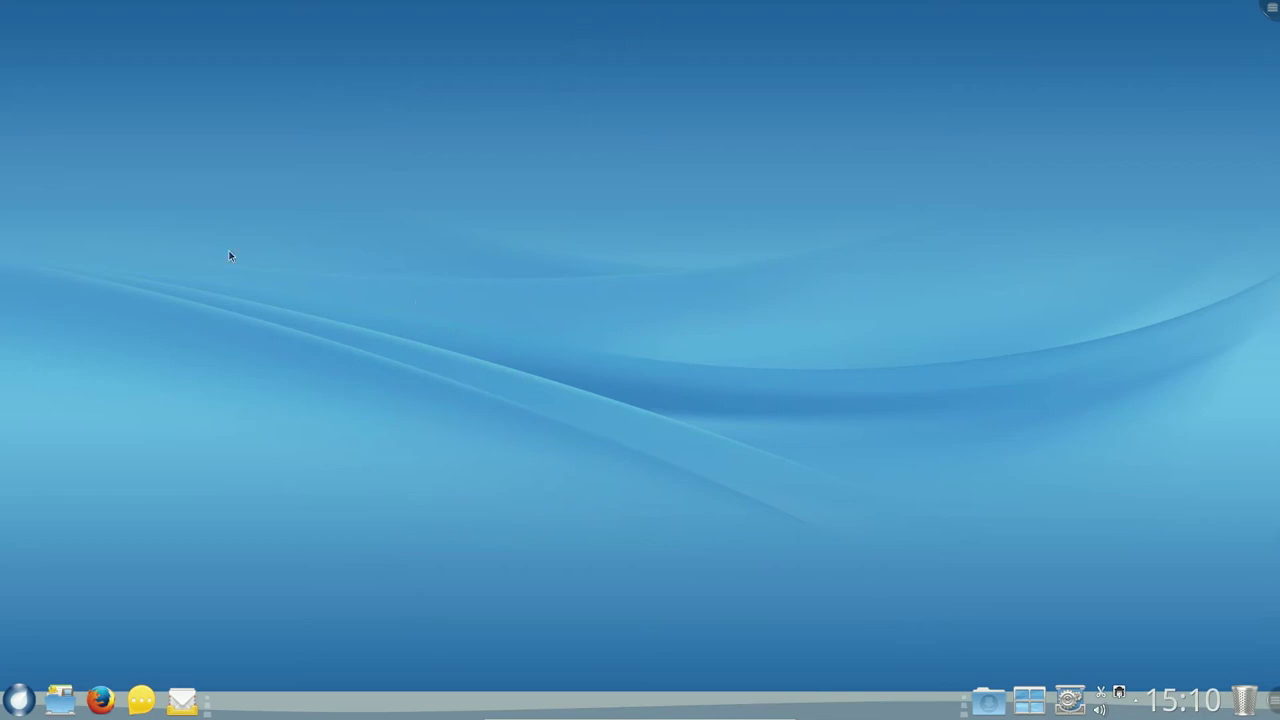
- Open Dolphin again and move its window aside to leave part of the desktop free
right_click(94, 703)
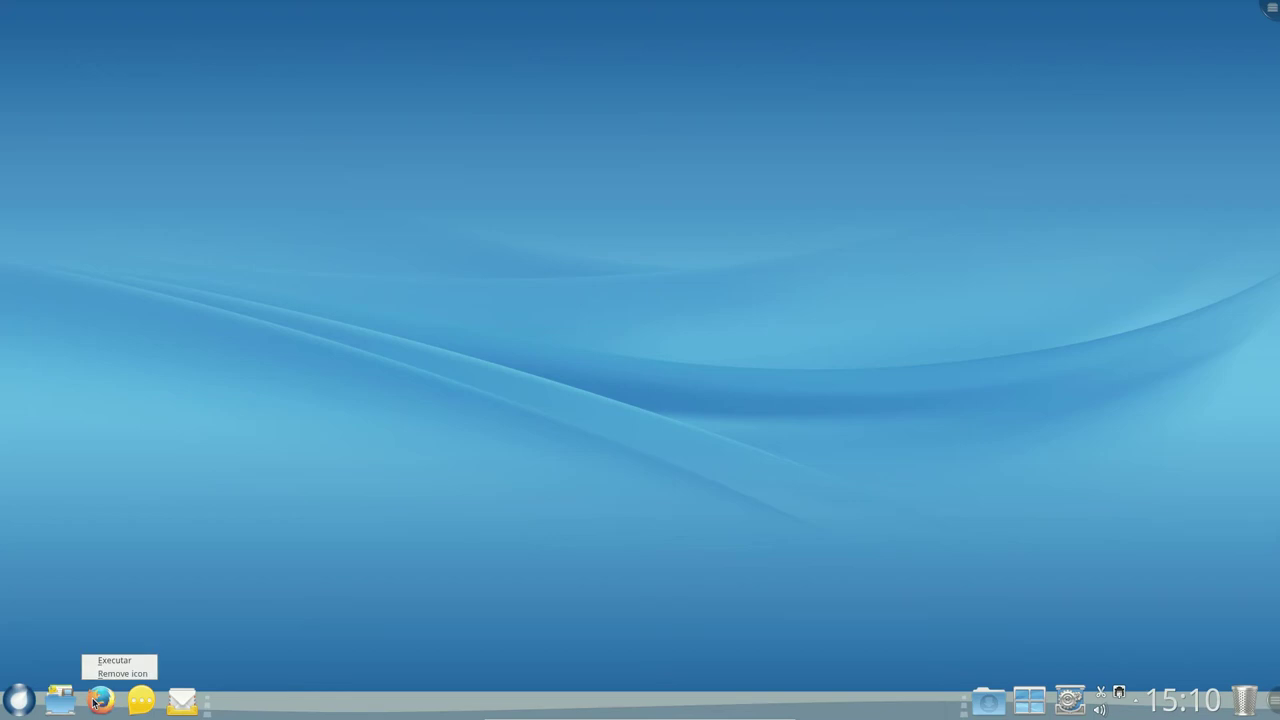
click(59, 705)
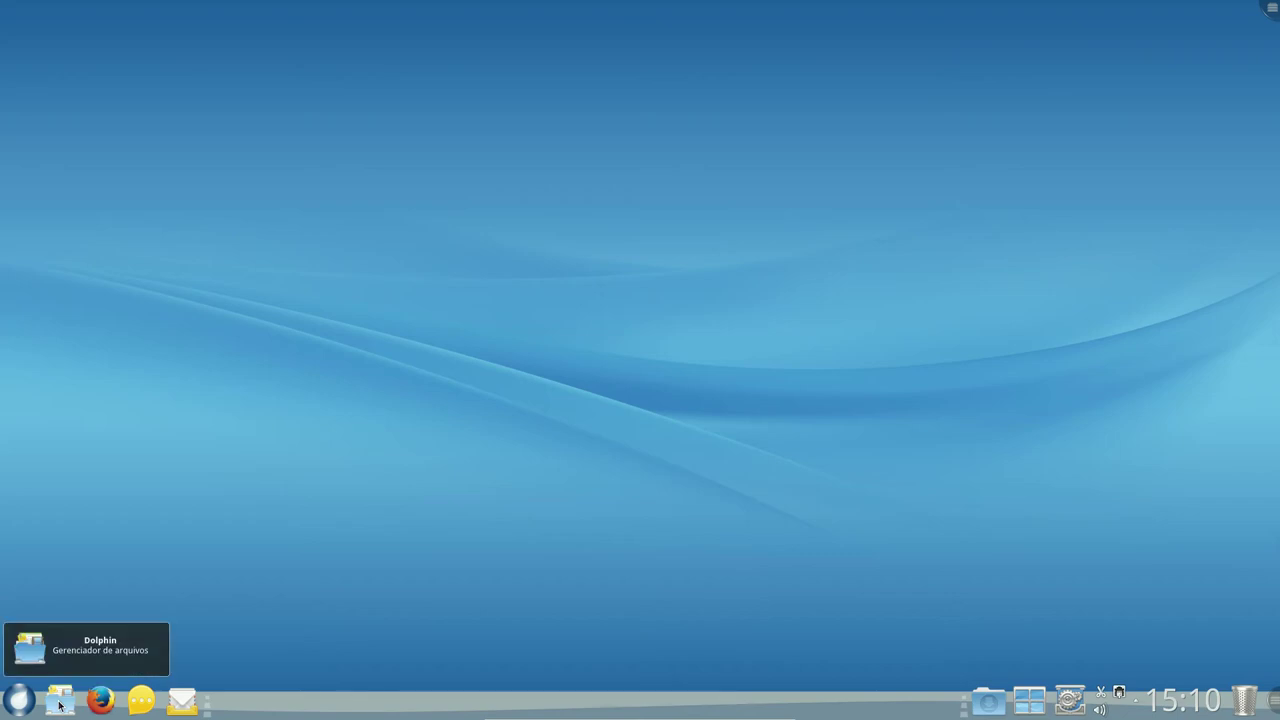
click(59, 705)
drag(603, 190, 278, 129)
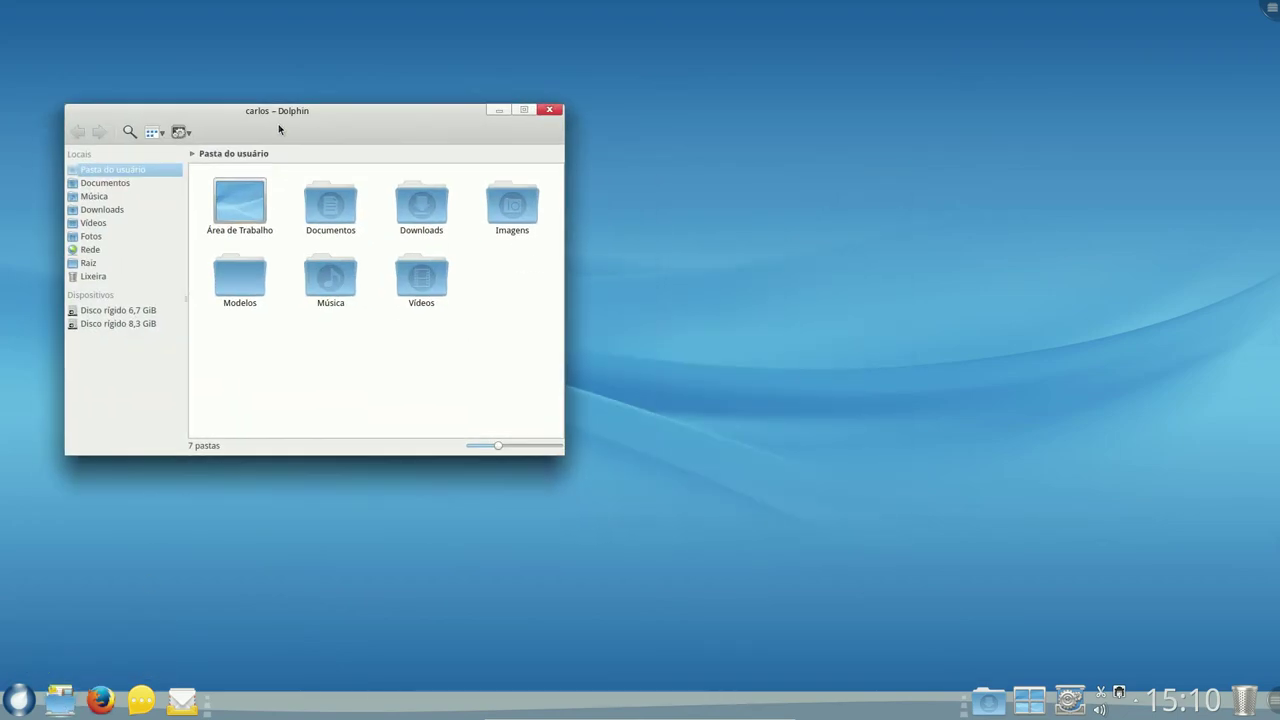
- Place the Documentos folder on the desktop as an Ícone widget and close the Dolphin window
right_click(322, 218)
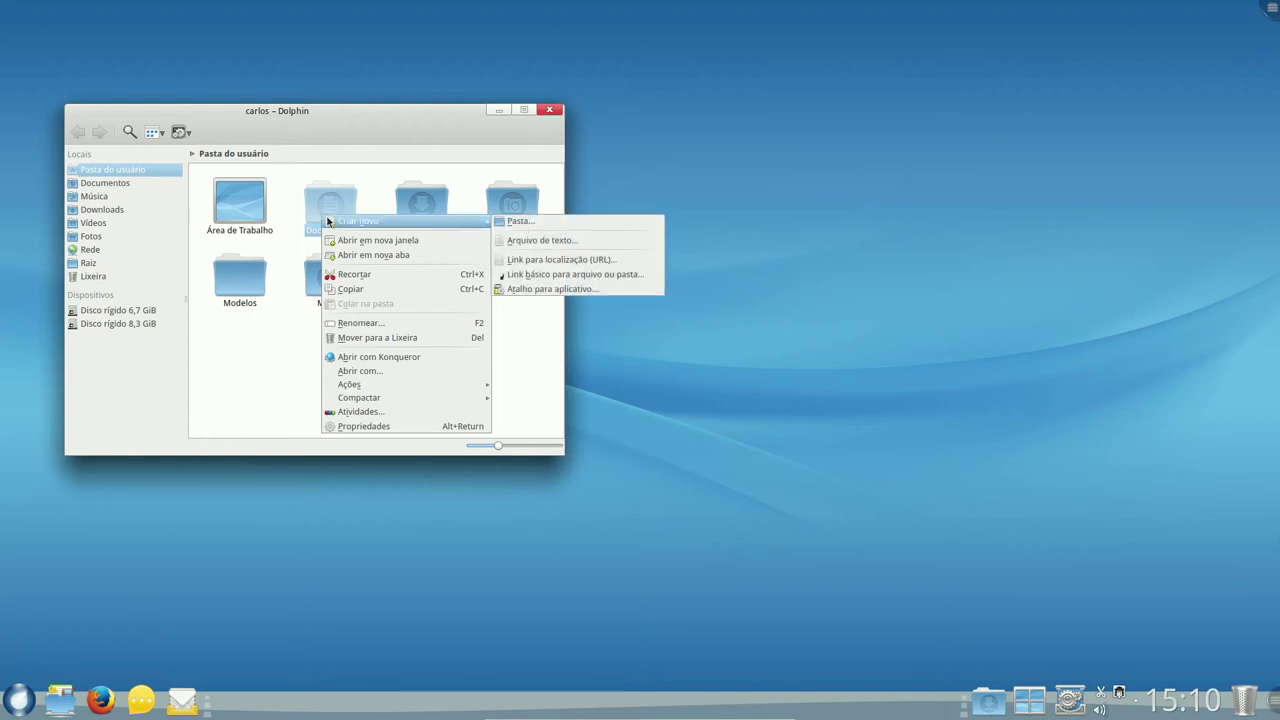
click(523, 343)
drag(343, 205, 735, 127)
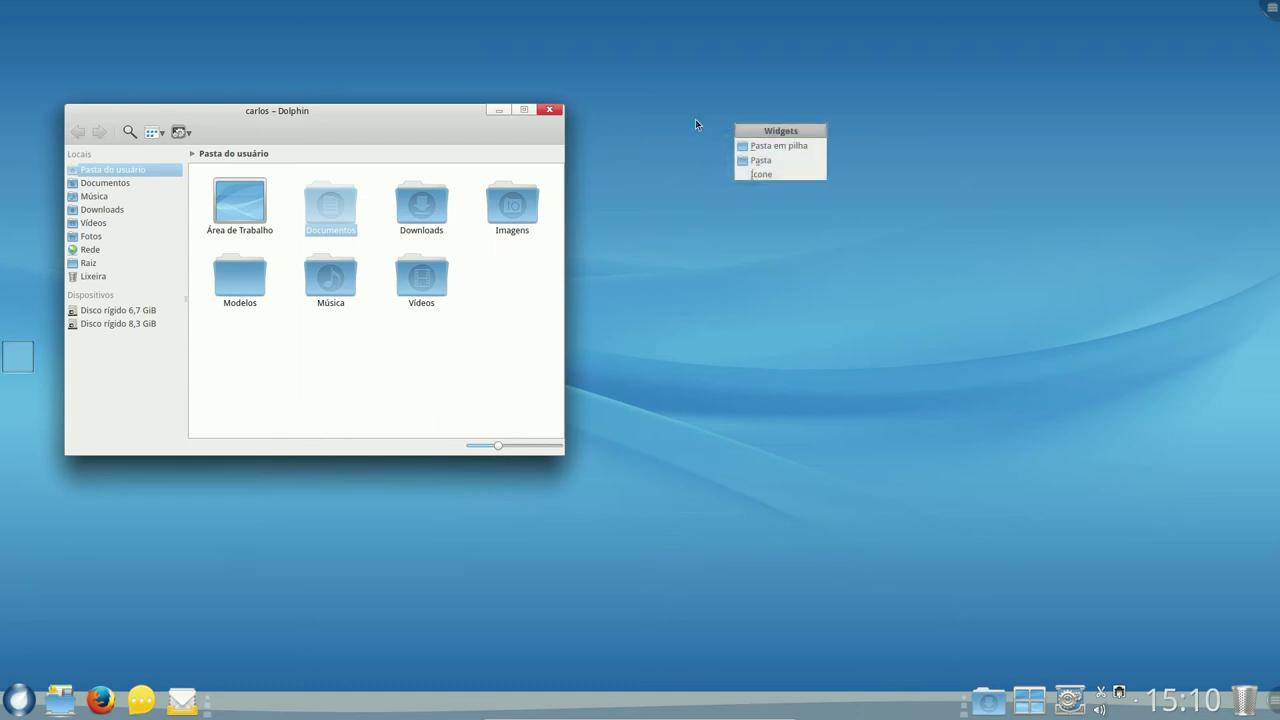
click(762, 175)
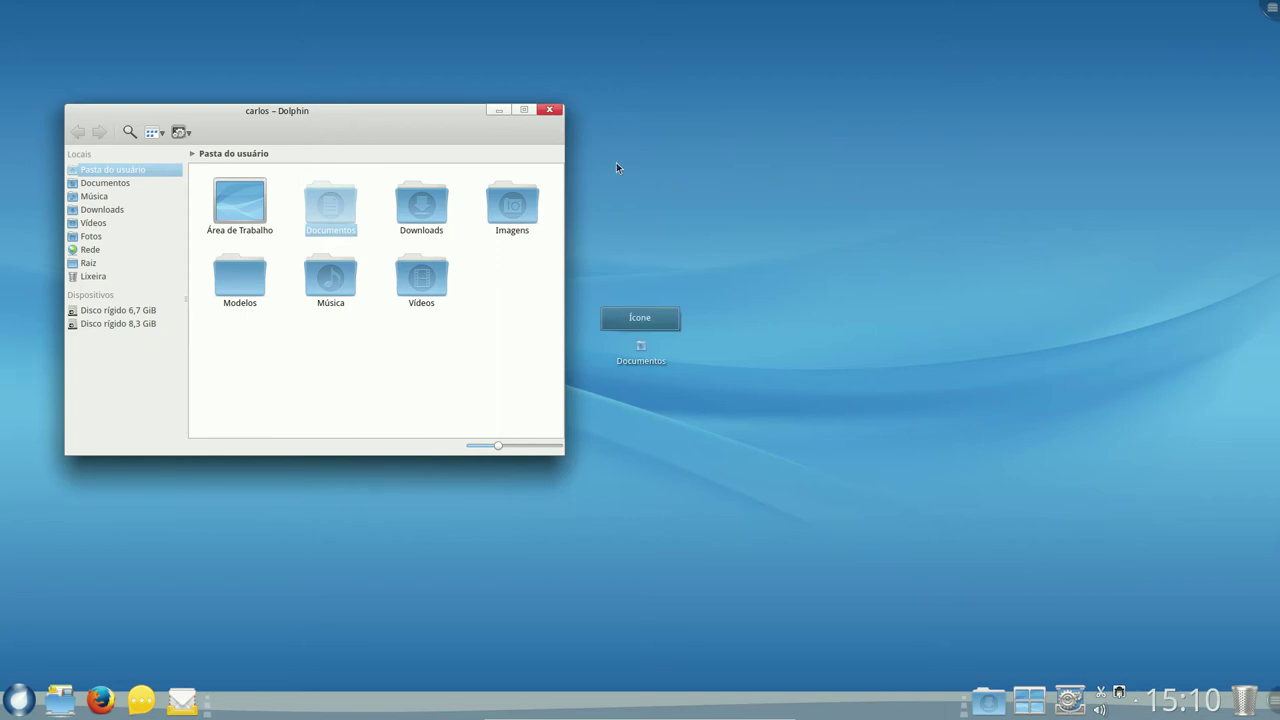
click(550, 111)
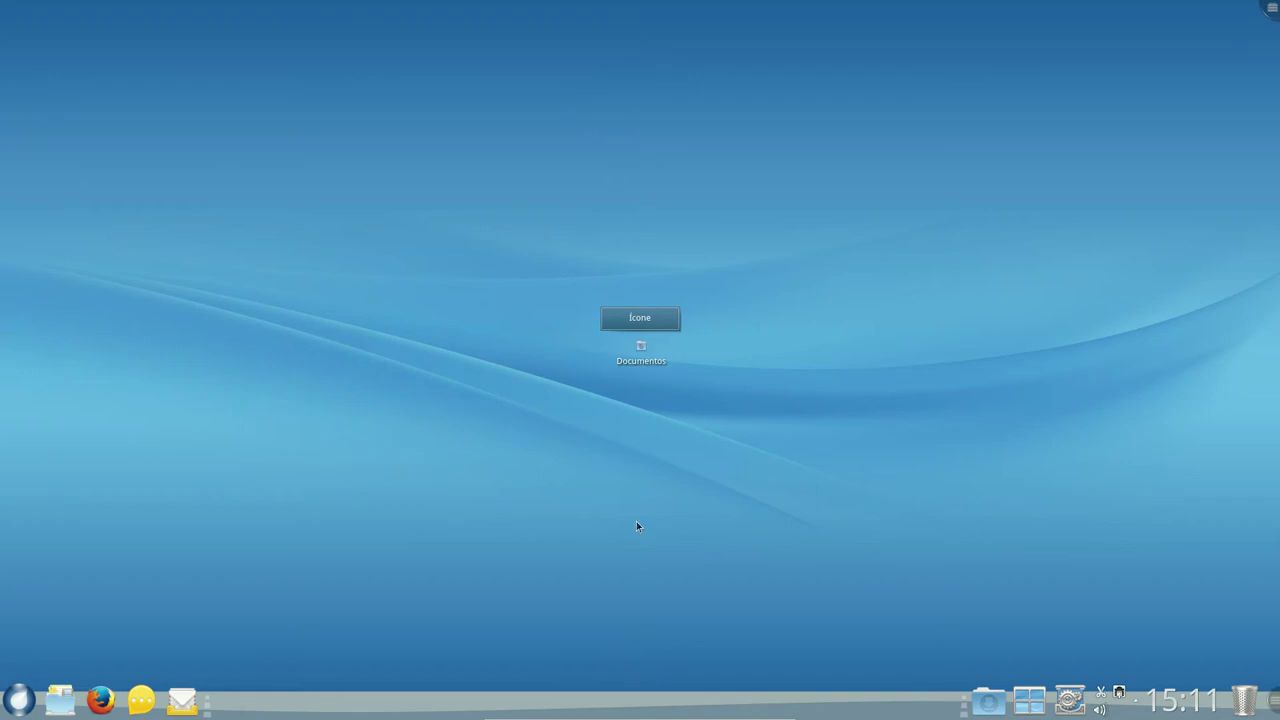
- Inspect the Documentos widget's settings and system icon choices without changing them, and remove the widget from the desktop
click(614, 312)
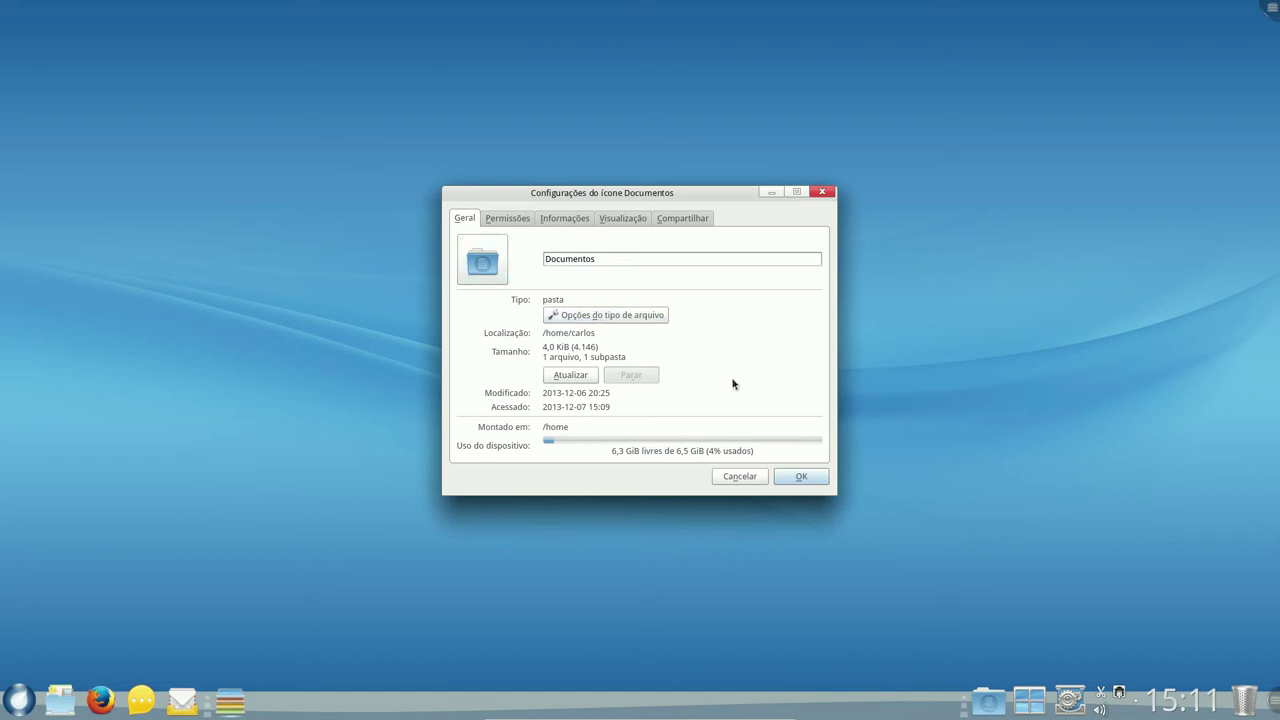
click(505, 283)
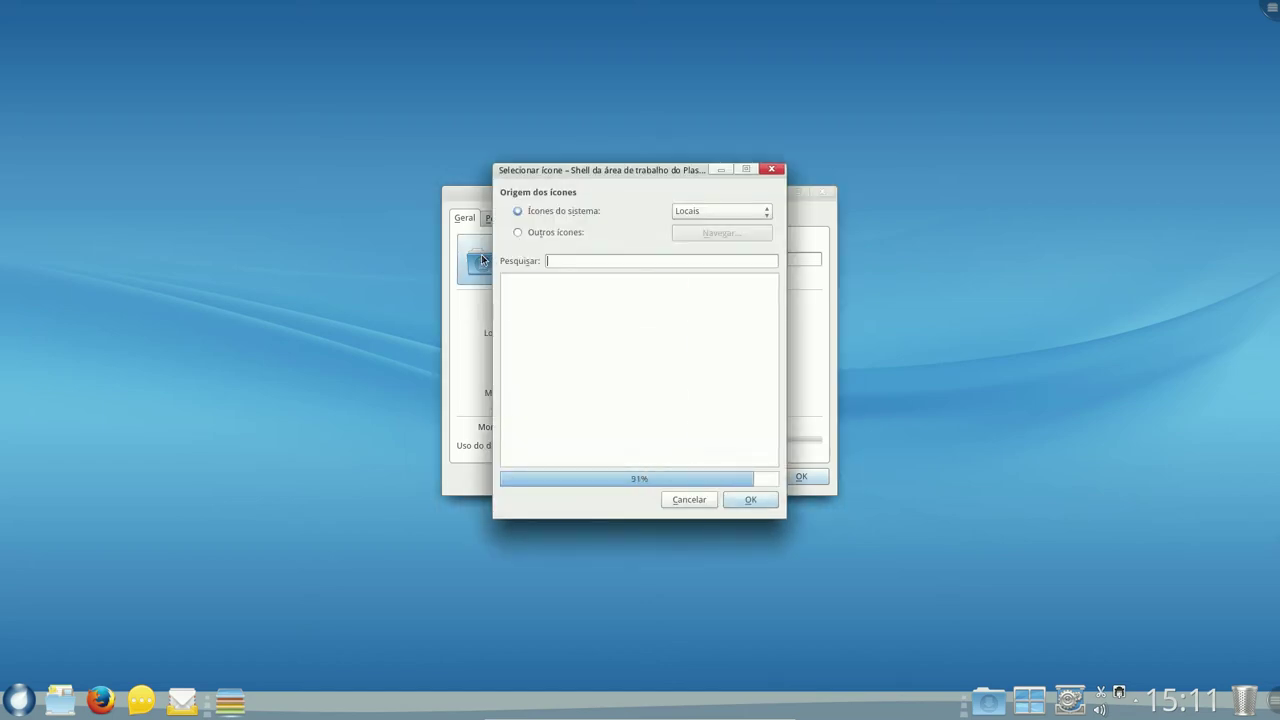
mouse_move(771, 297)
mouse_down()
mouse_move(771, 322)
mouse_move(771, 291)
mouse_up()
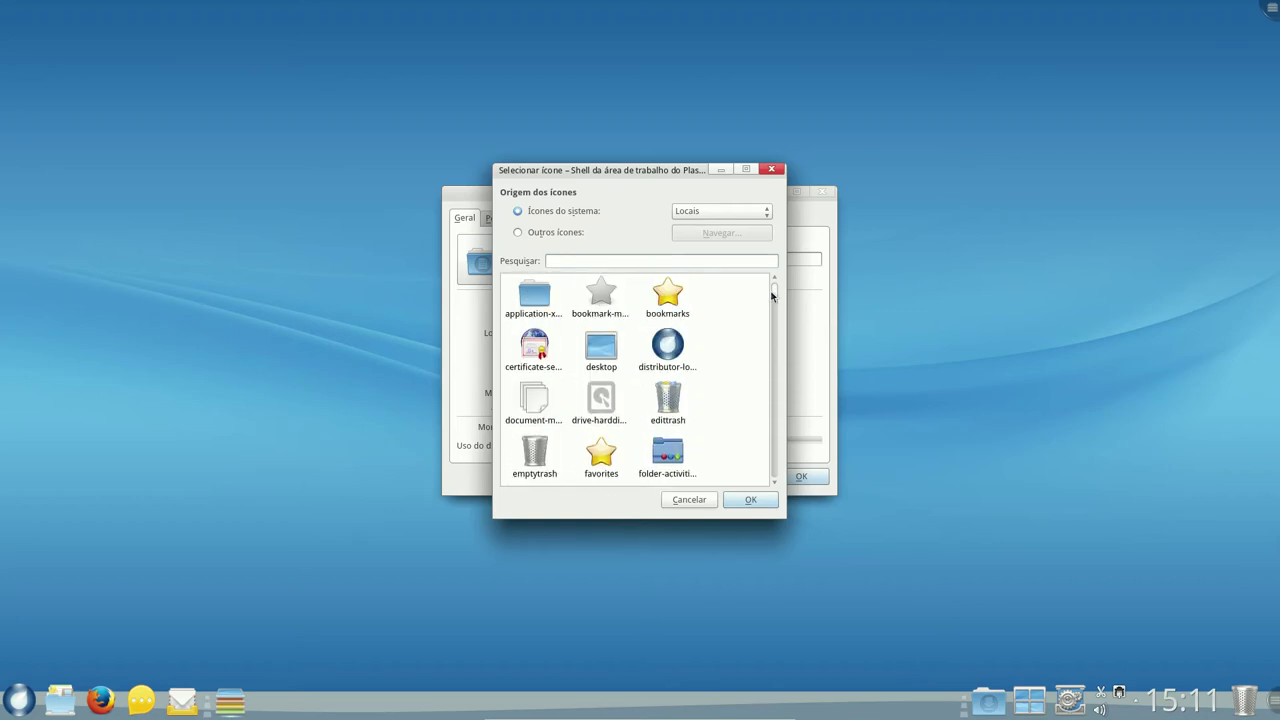
click(771, 169)
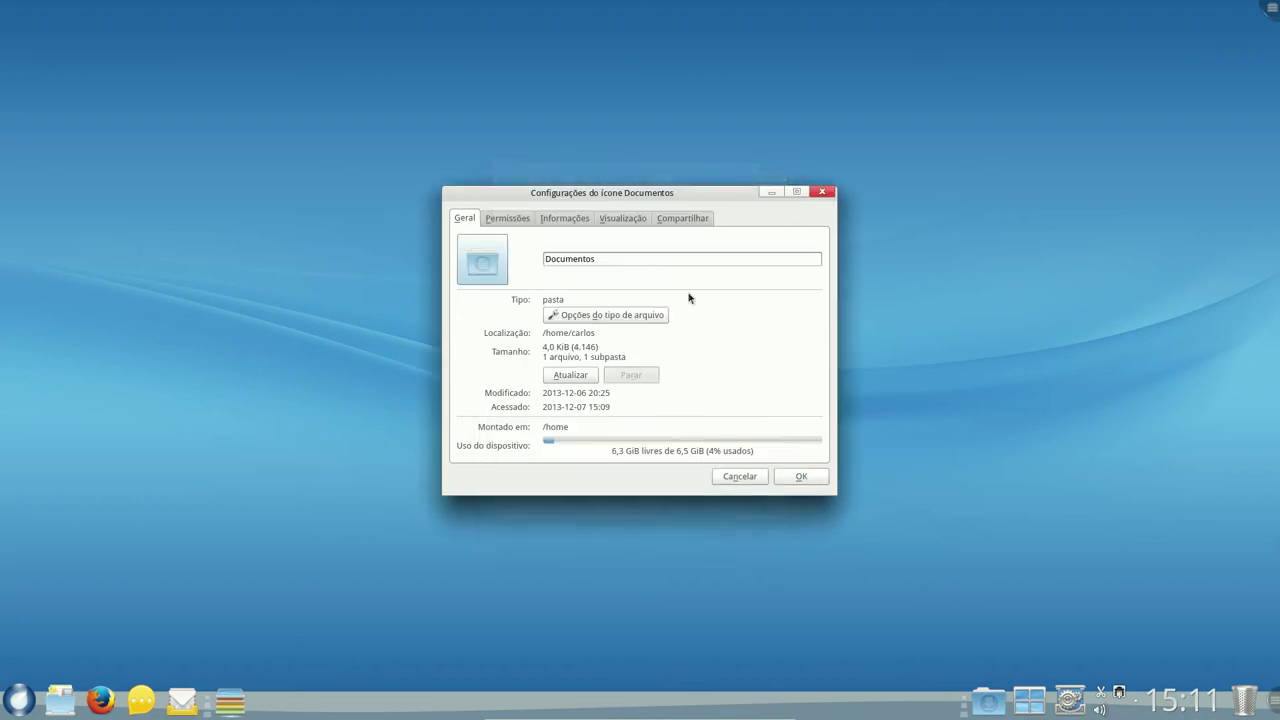
click(740, 476)
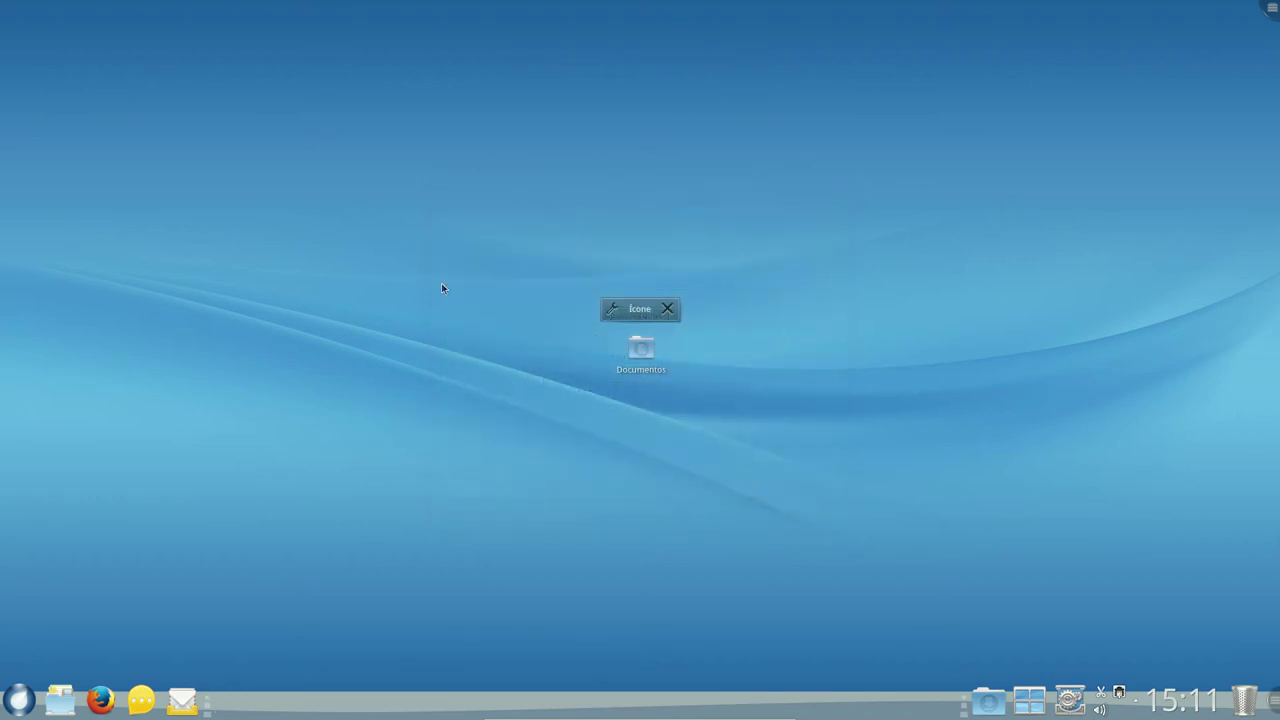
click(667, 308)
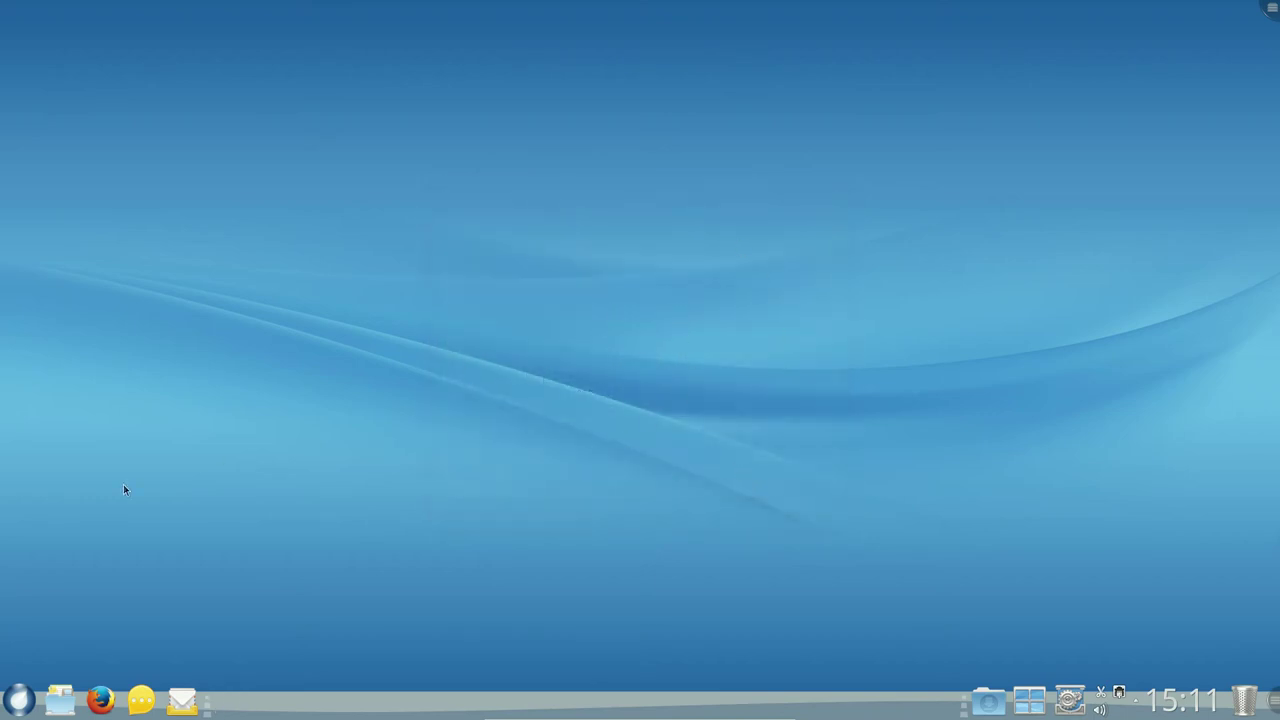
- Change the desktop layout to Área de trabalho padrão in the desktop settings and apply it
right_click(527, 247)
click(541, 371)
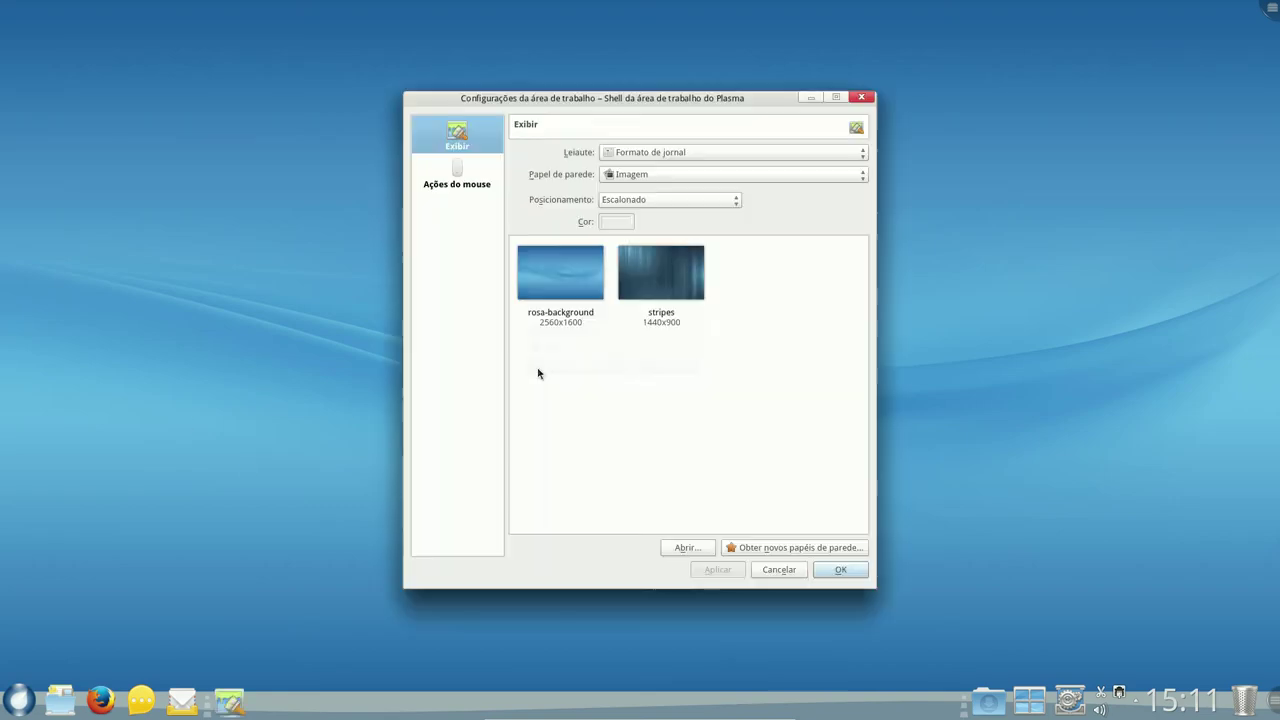
click(862, 154)
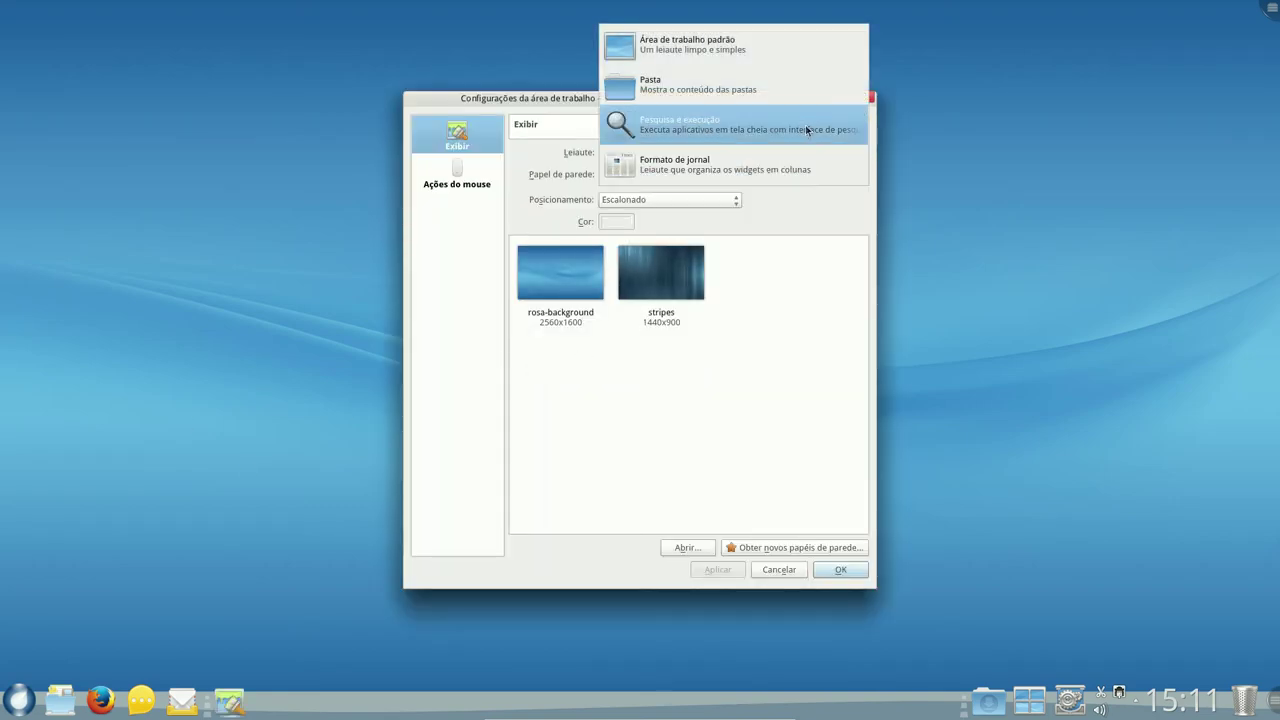
click(778, 49)
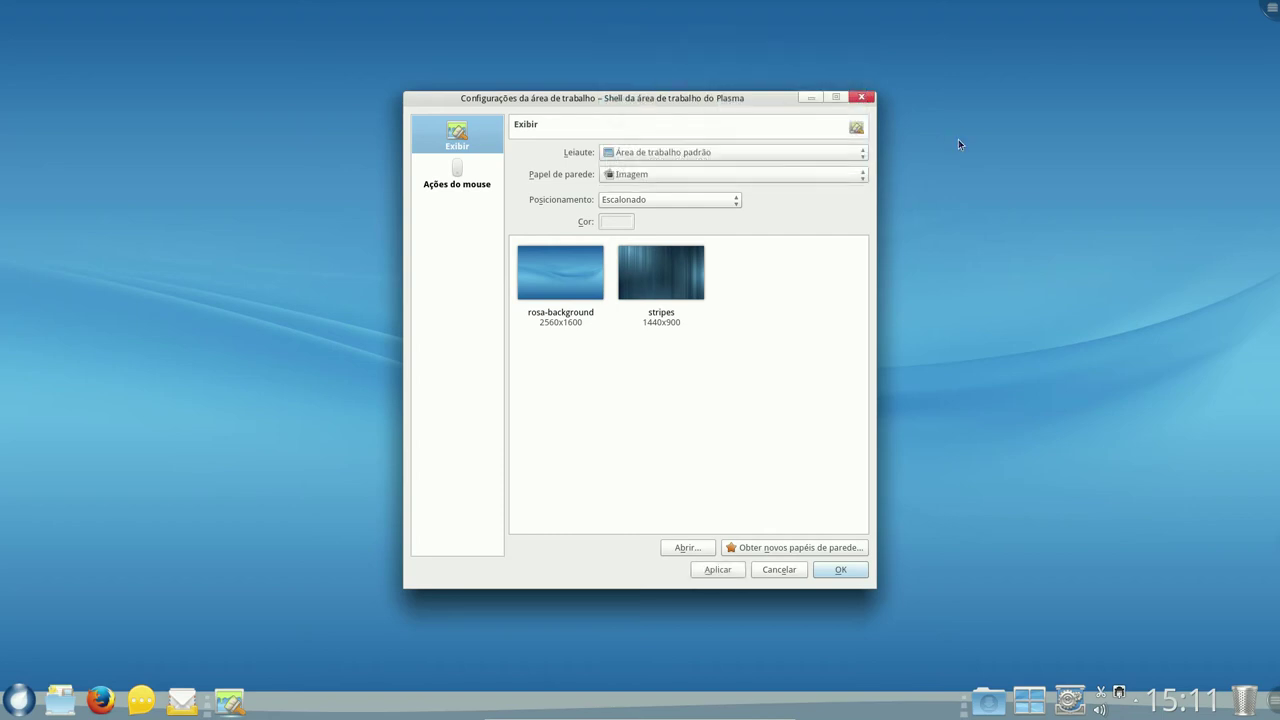
click(722, 569)
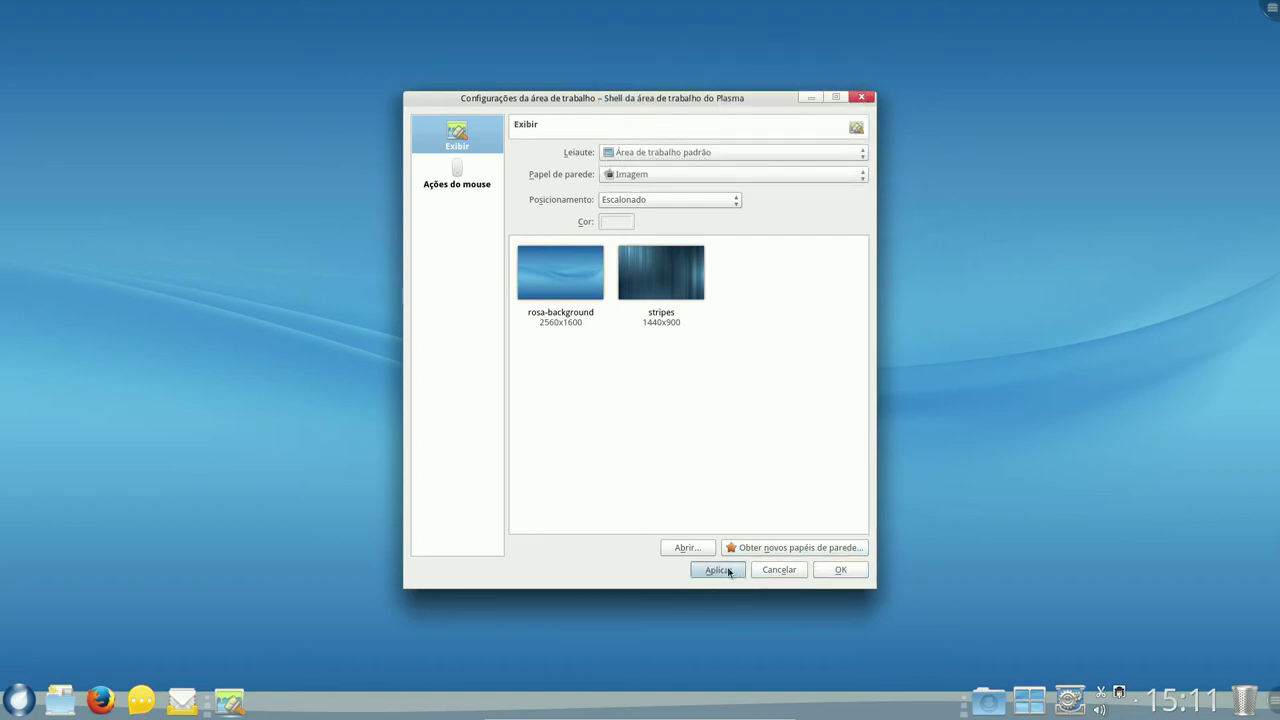
- Reopen the desktop settings to check the layout and wallpaper options, and close them unchanged
right_click(465, 143)
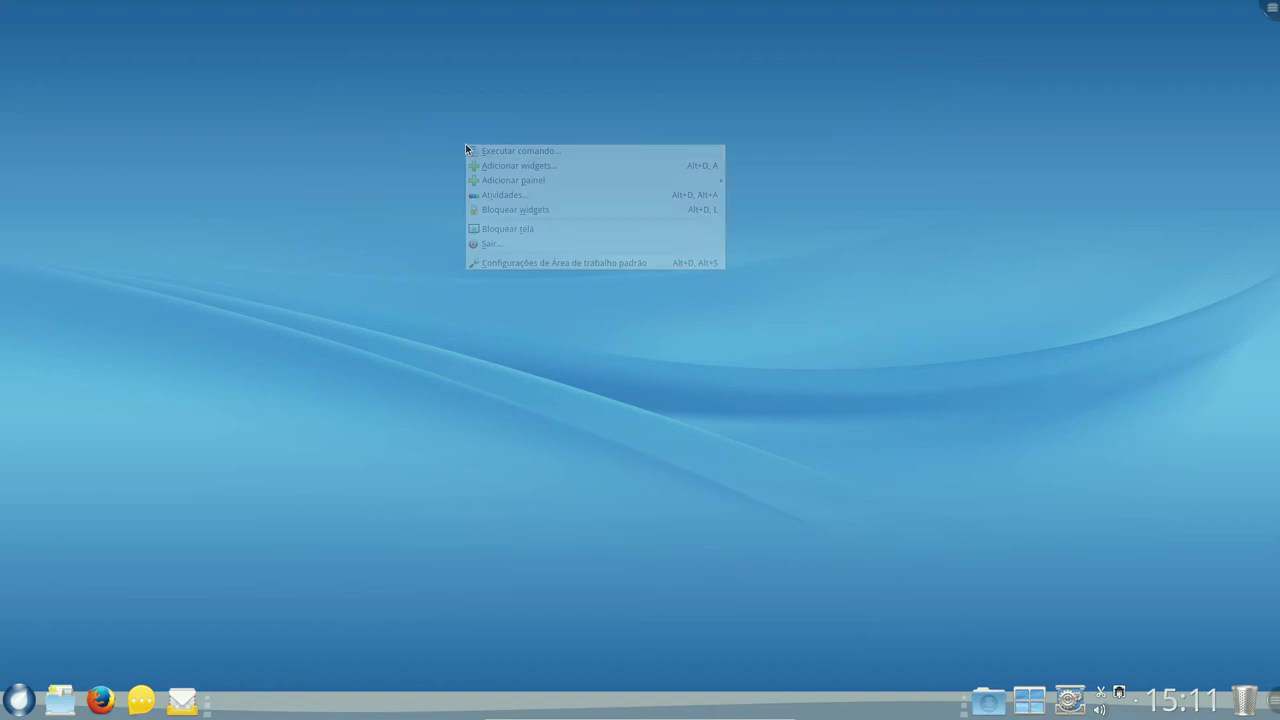
click(495, 265)
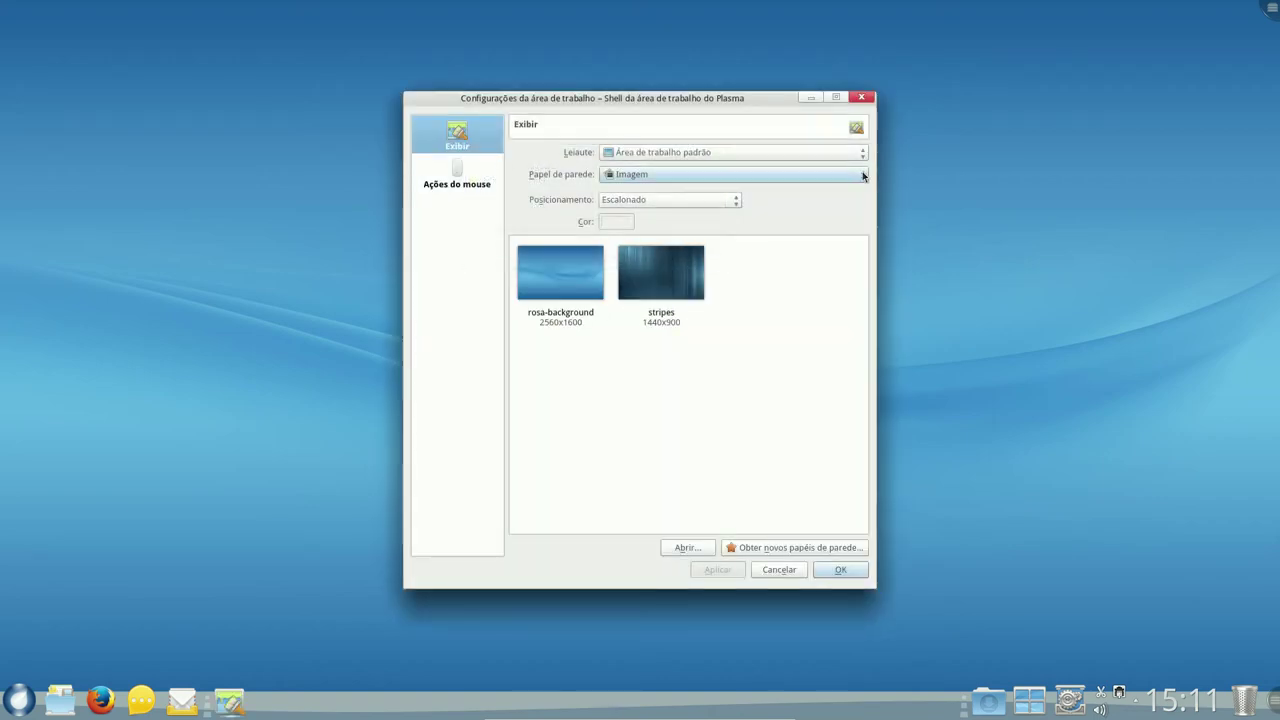
click(861, 97)
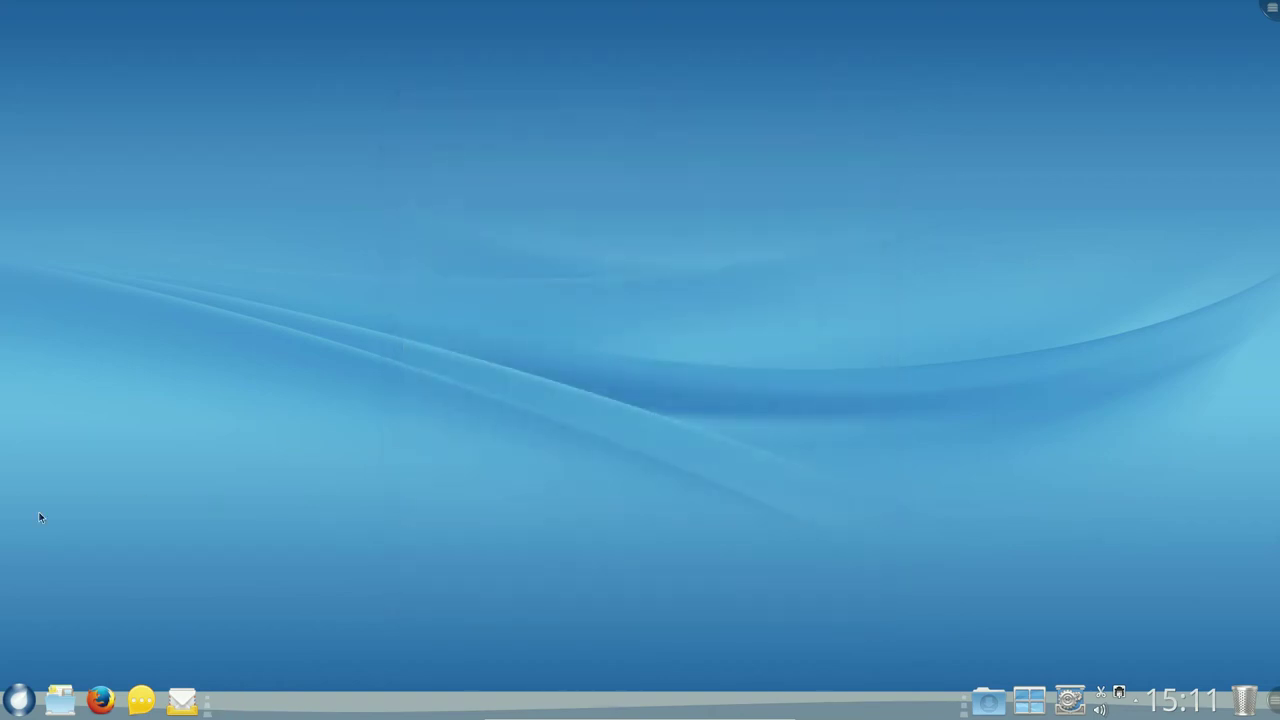
- Open the application launcher and look through both pages of installed programs under Aplicações
click(19, 699)
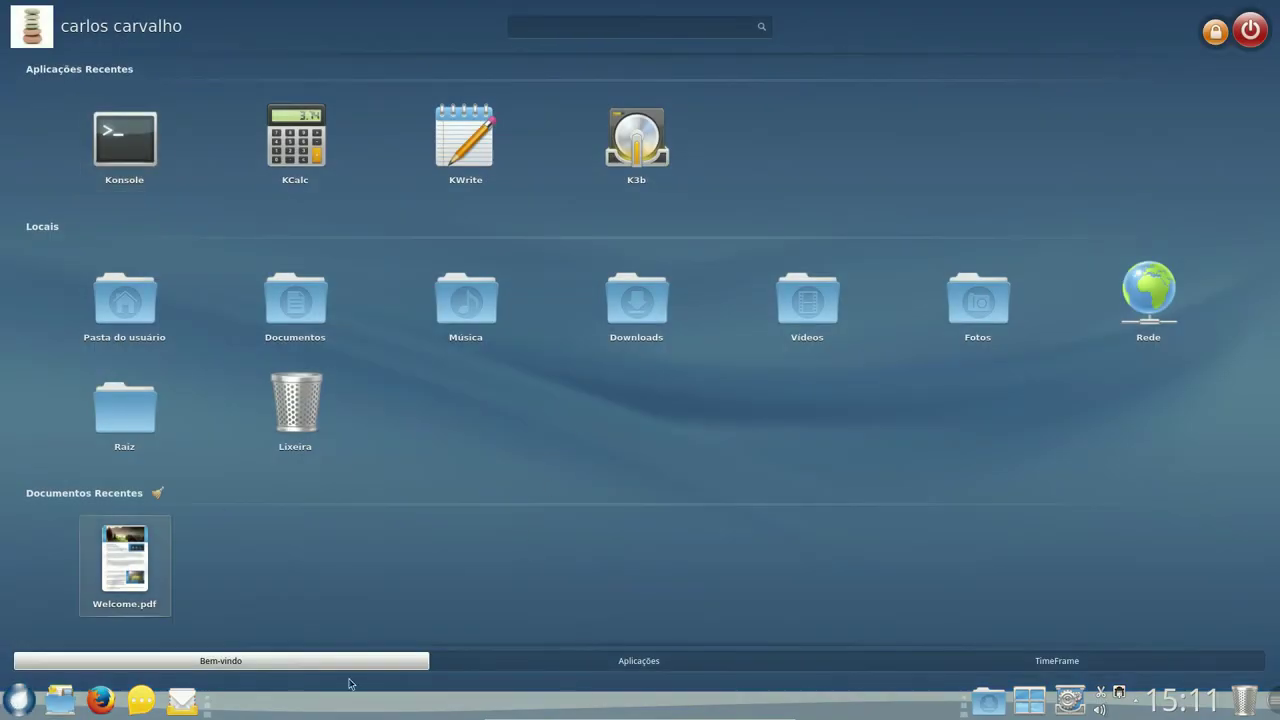
click(618, 661)
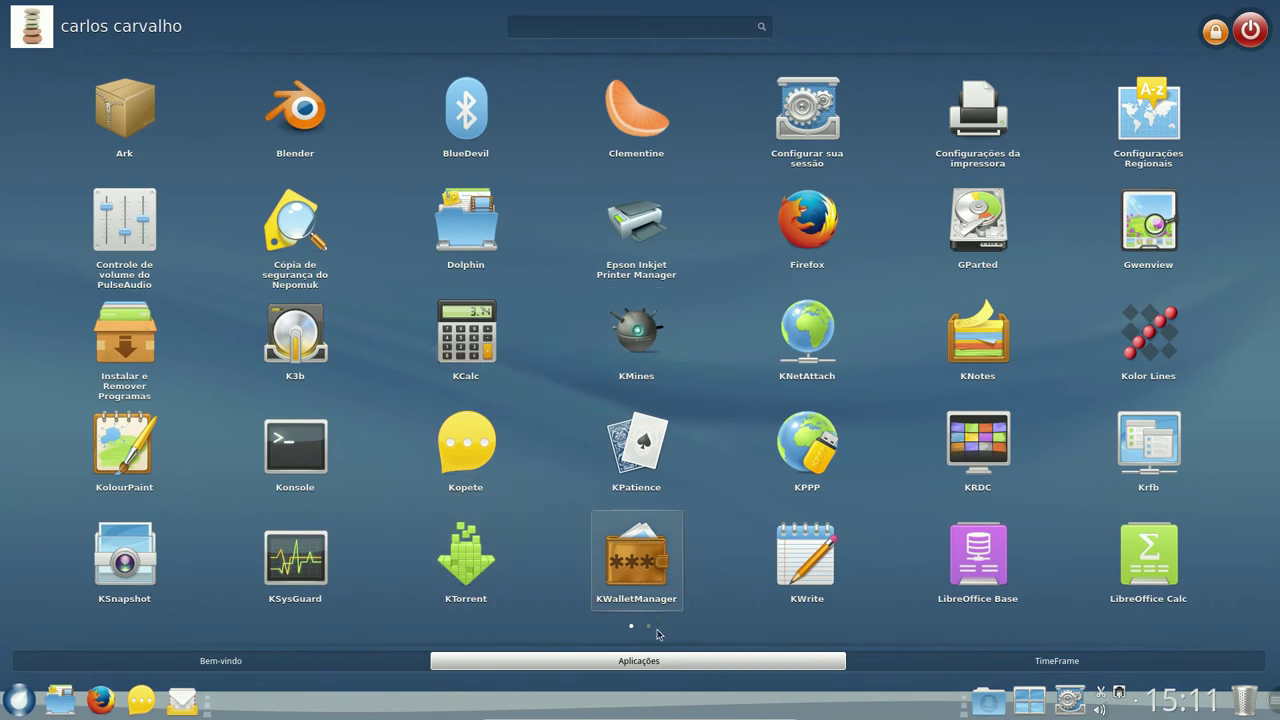
scroll(706, 550, down, 1)
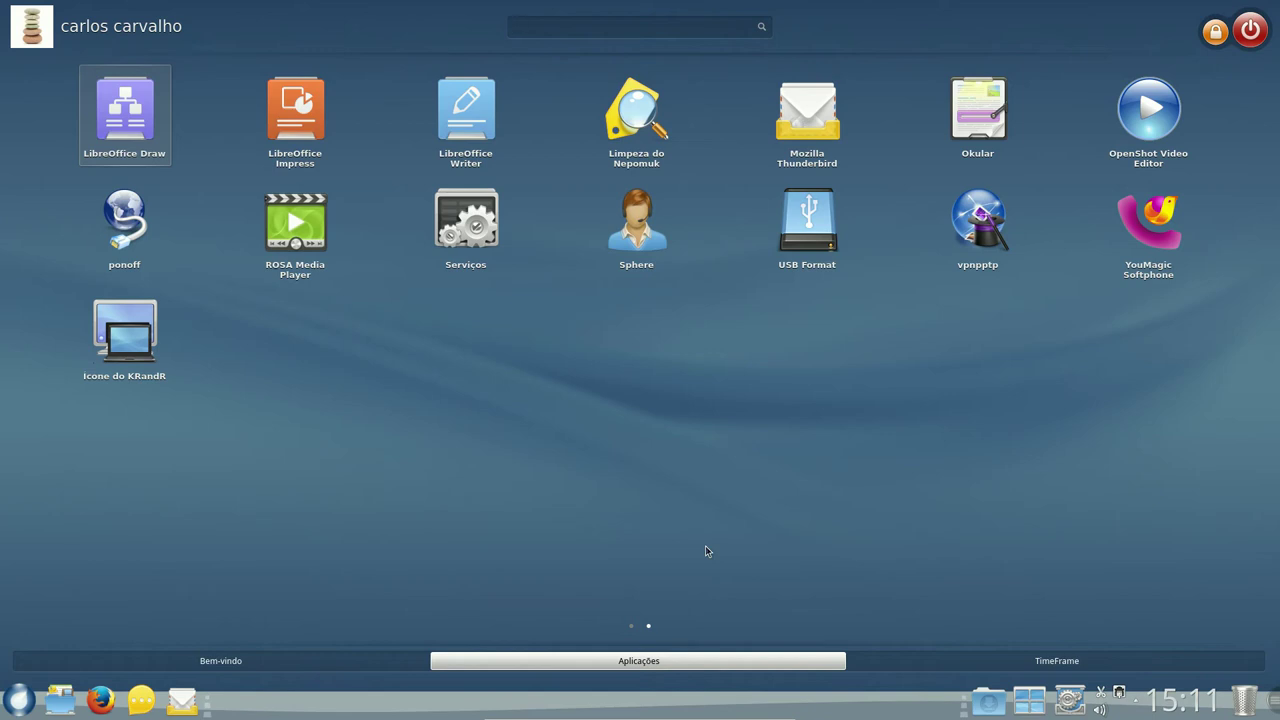
scroll(705, 551, up, 1)
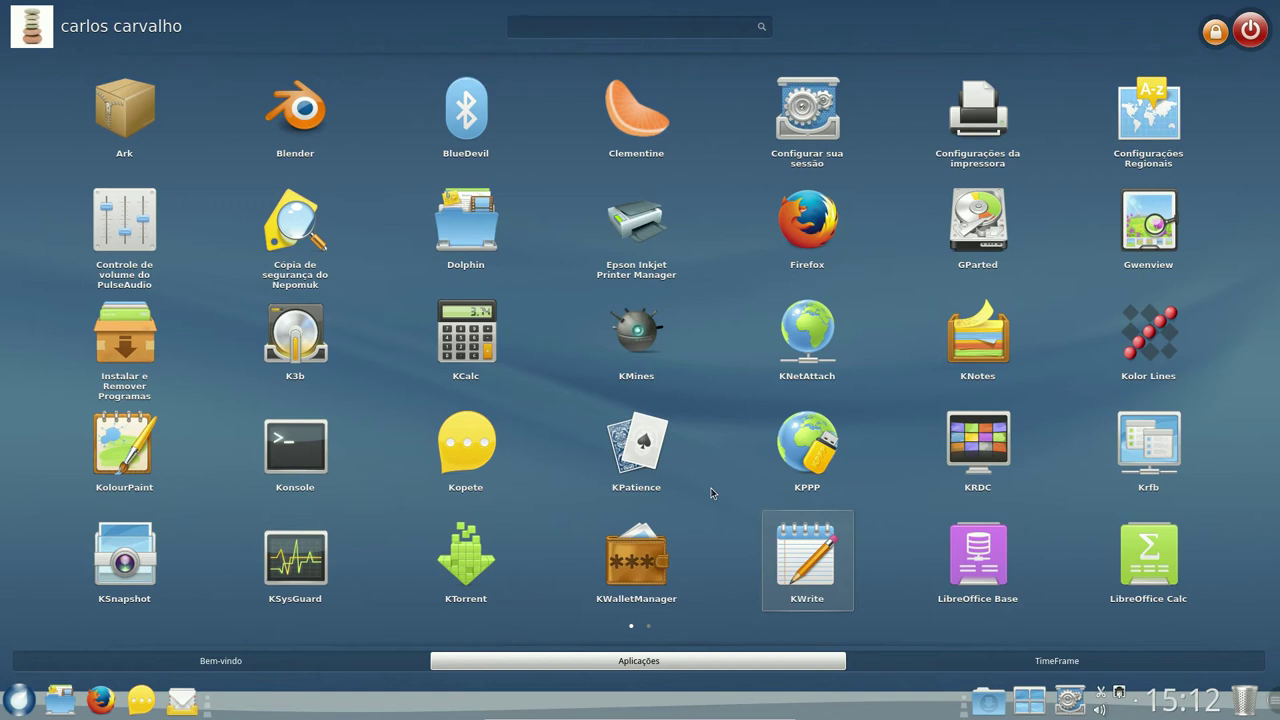
scroll(712, 492, down, 1)
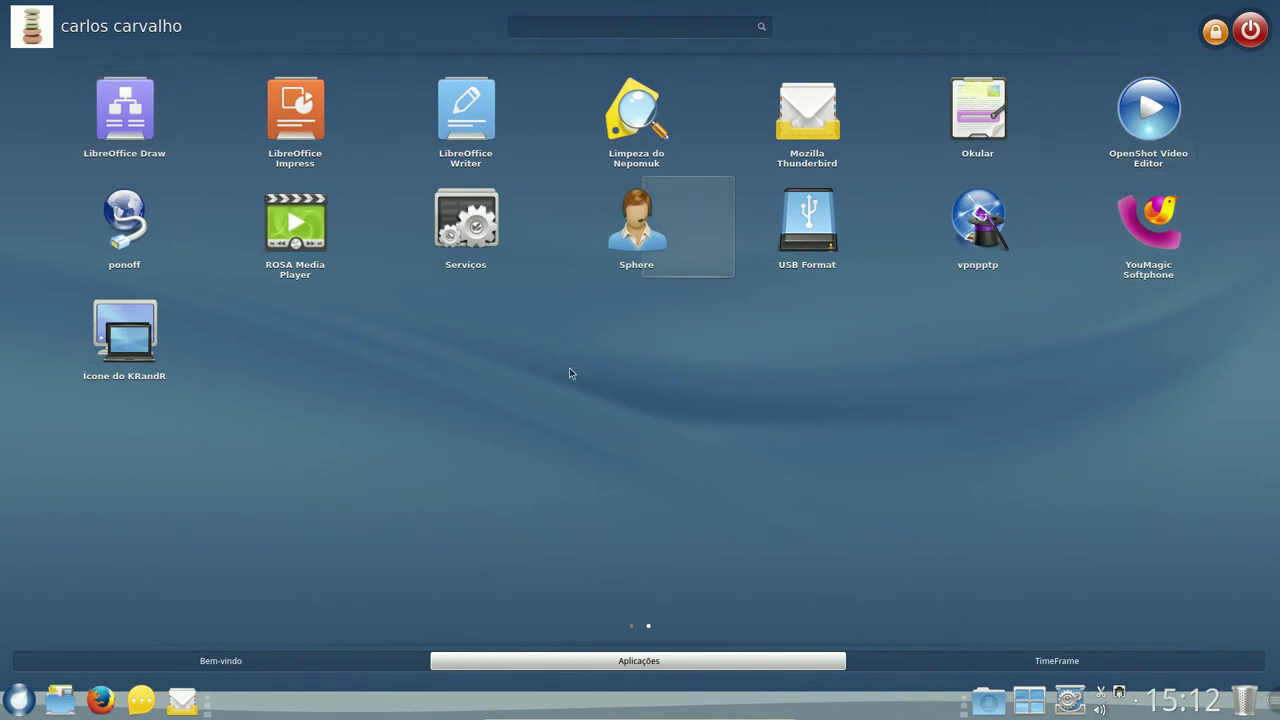
scroll(590, 387, up, 1)
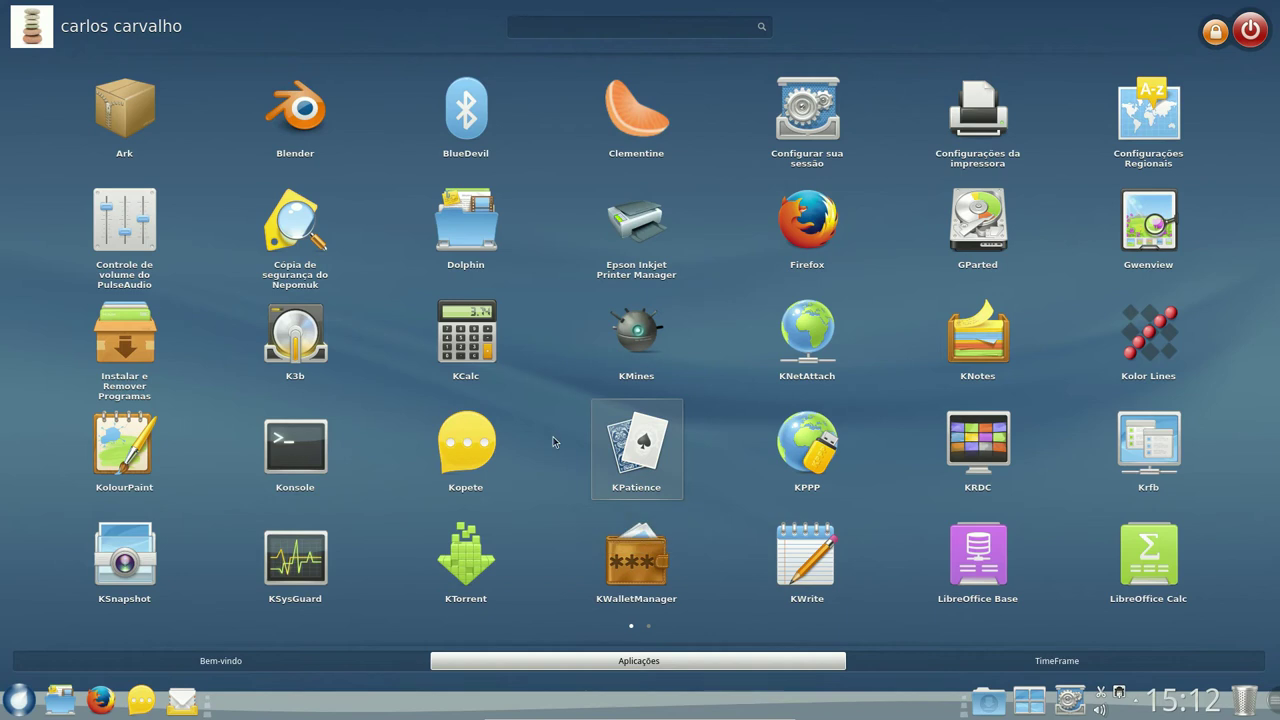
- Launch Instalar e Remover Programas, enter the root password, view the package manager, and exit it
click(134, 352)
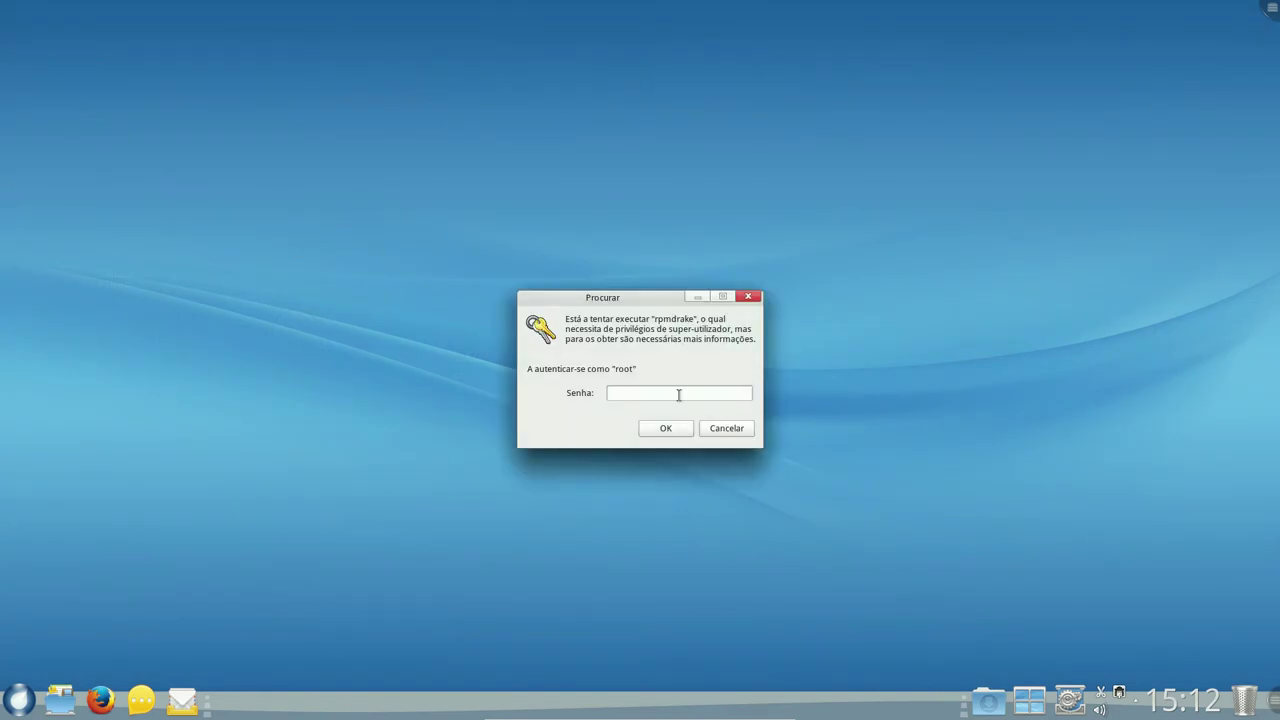
text(*)
key(BackSpace)
text(******)
key(Return)
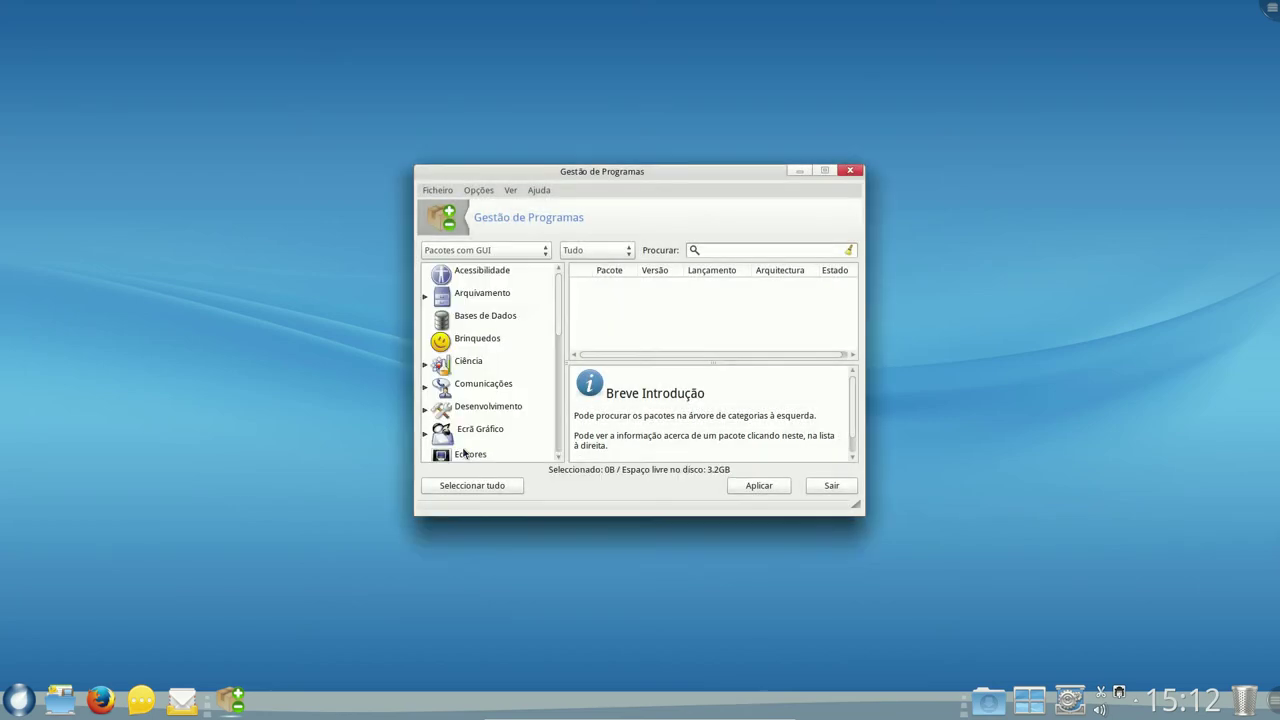
click(829, 487)
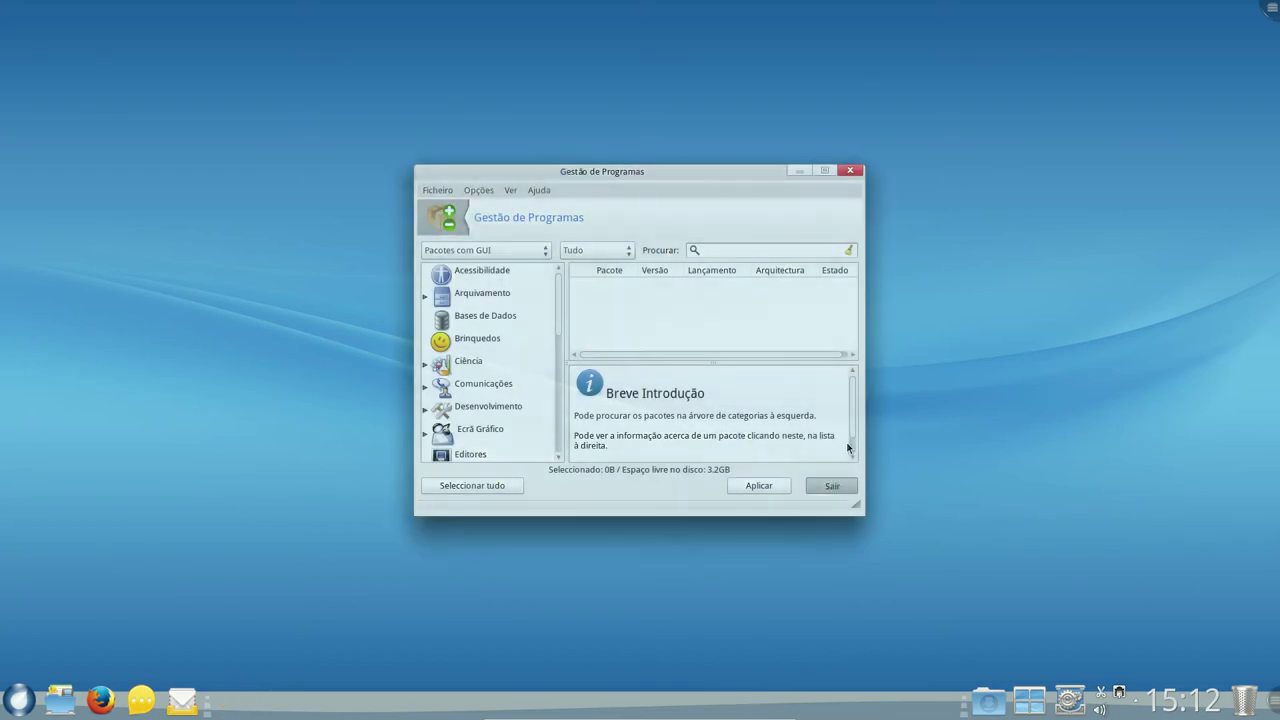
- Open Konsole from the launcher's recent applications and switch to root with su, entering the root password
click(18, 699)
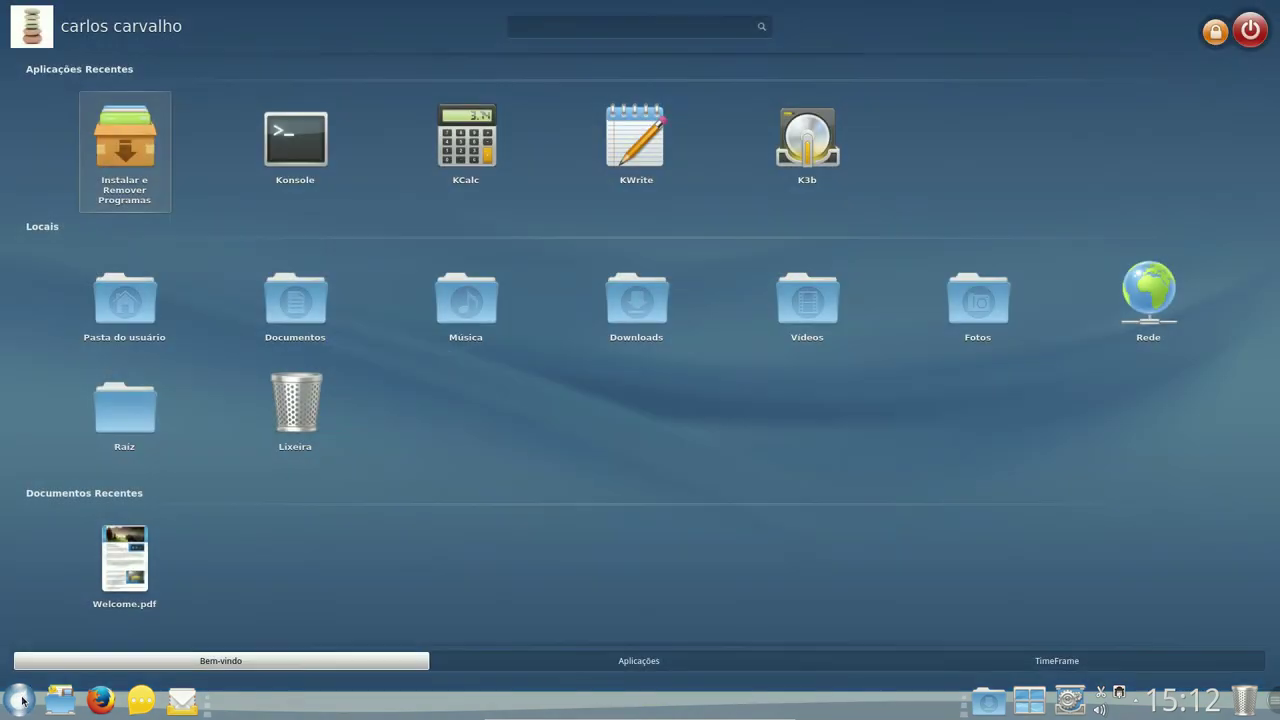
click(294, 140)
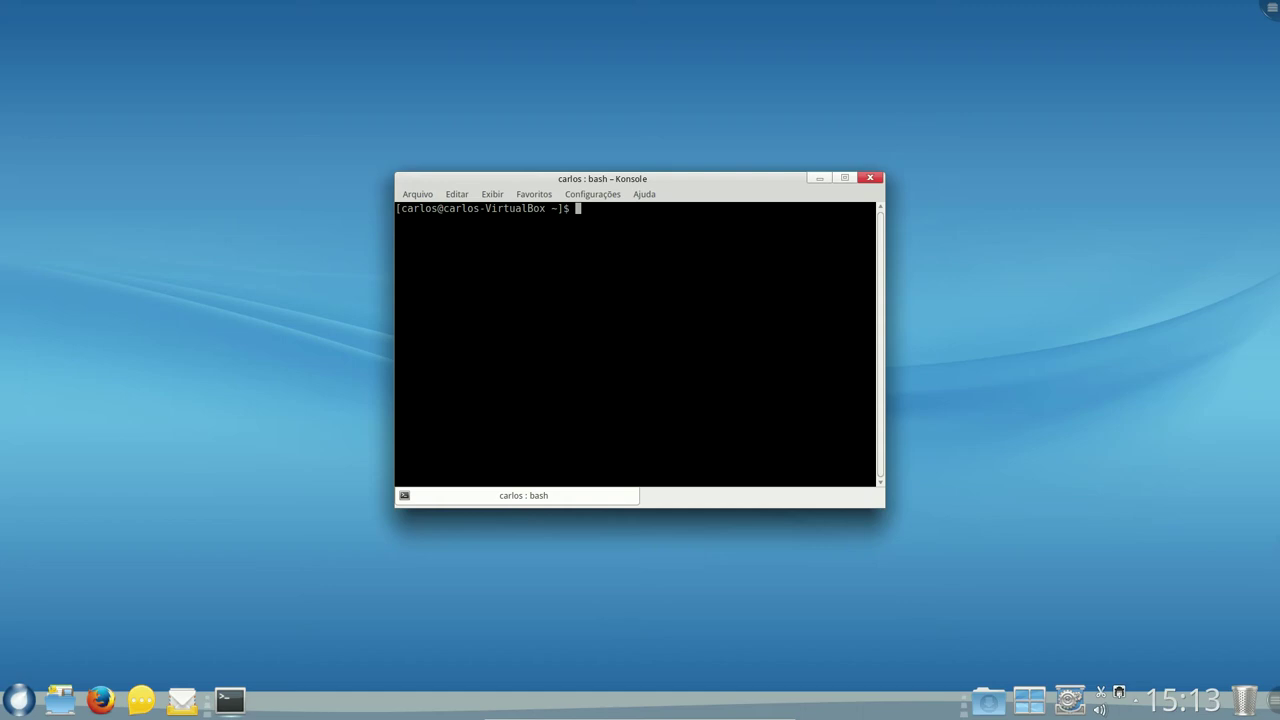
text(su)
key(Return)
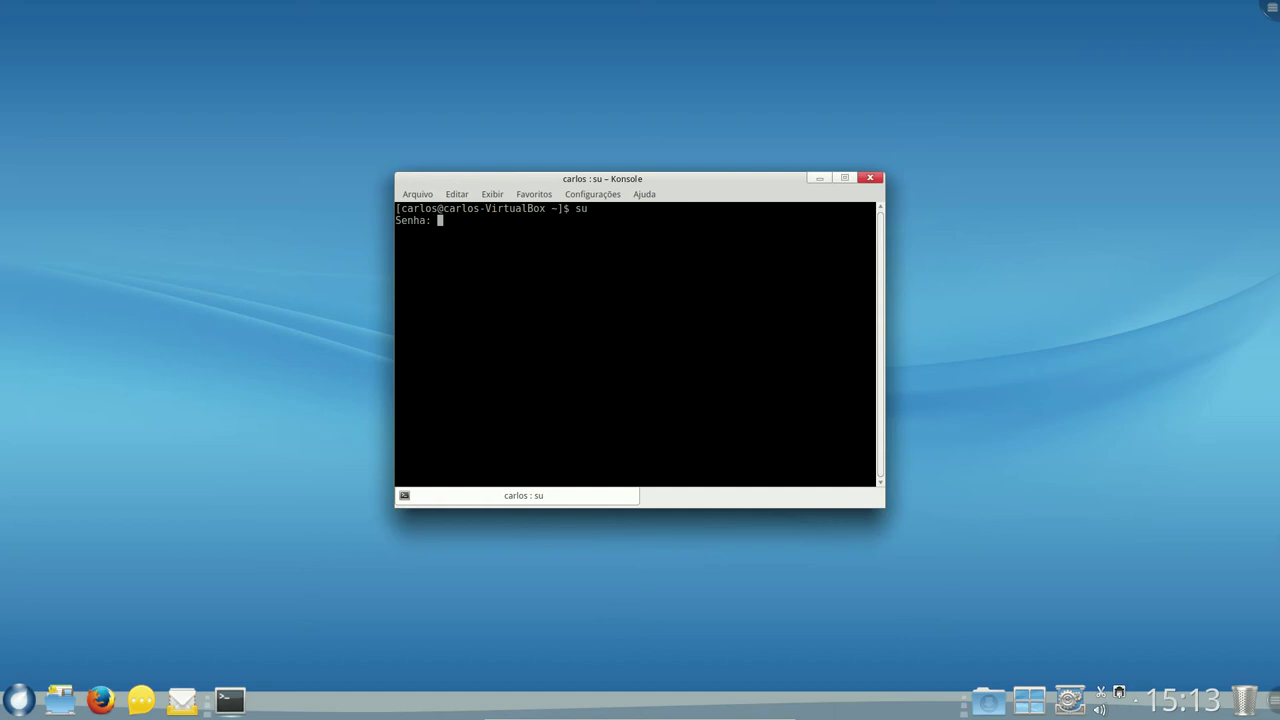
key(Return)
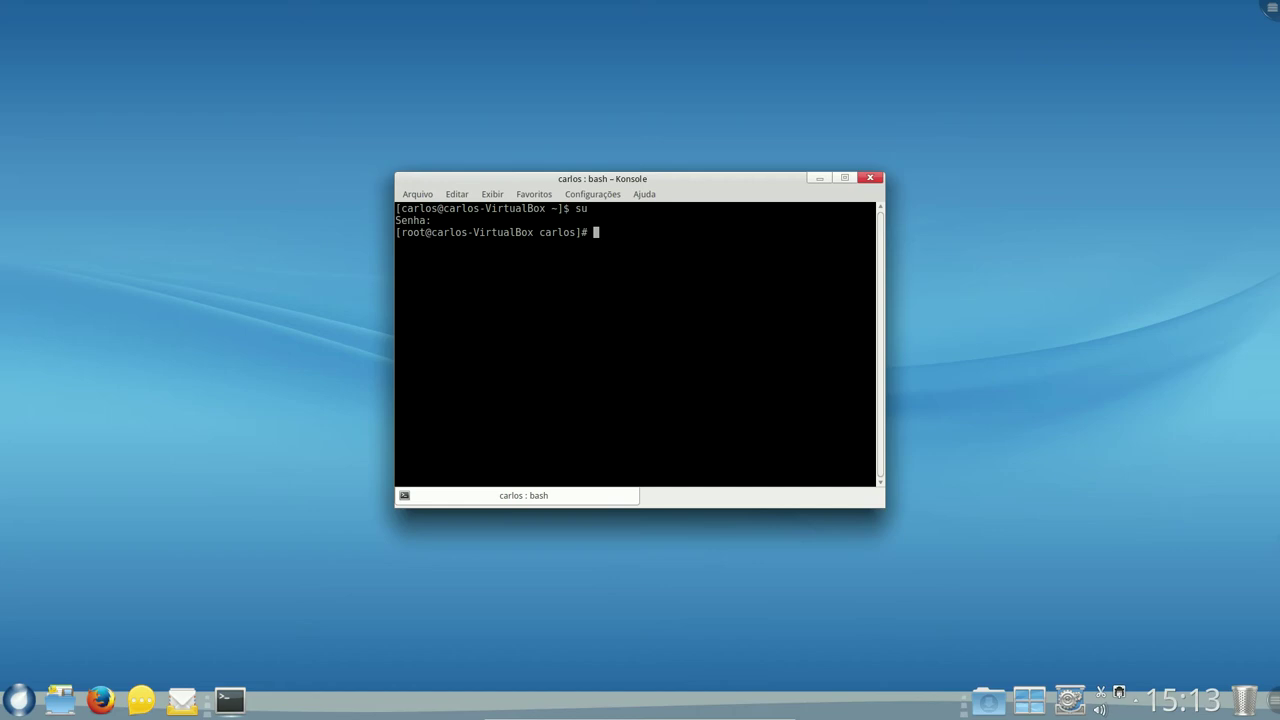
- Install the audacious package with urpmi and accept the additional dependency packages
text(urpmi audacious)
key(Return)
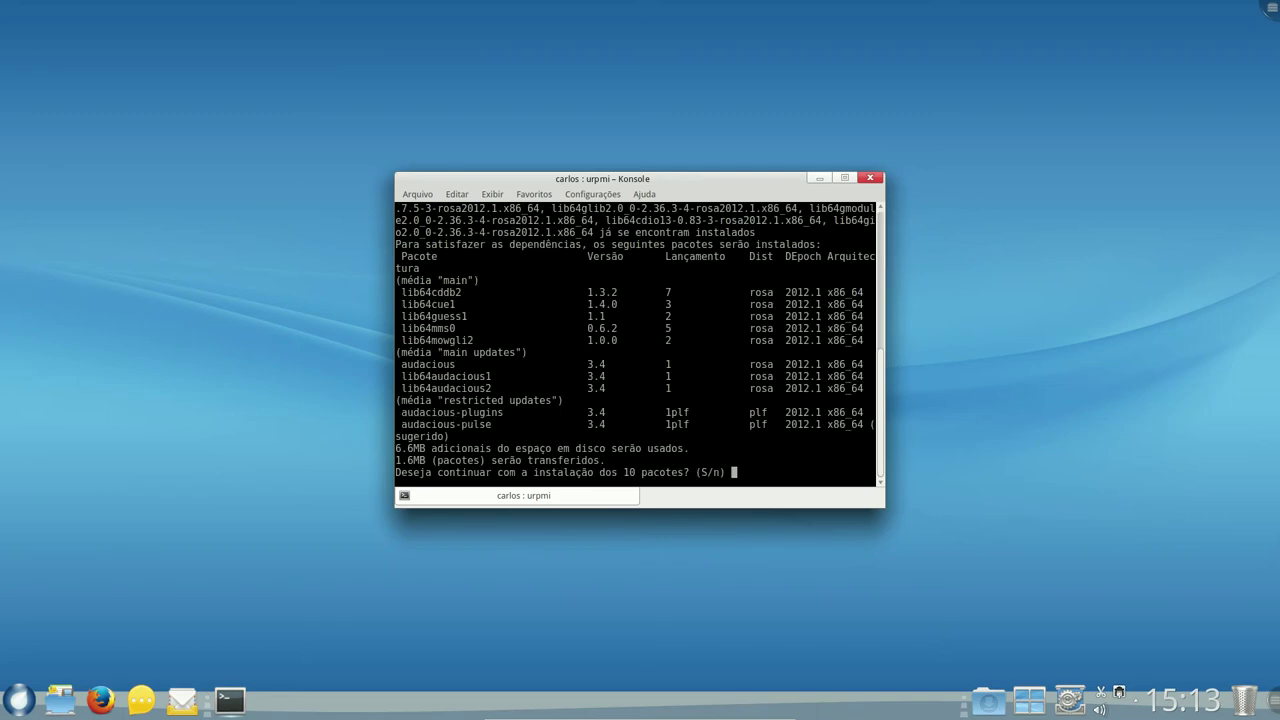
text(s)
key(Return)
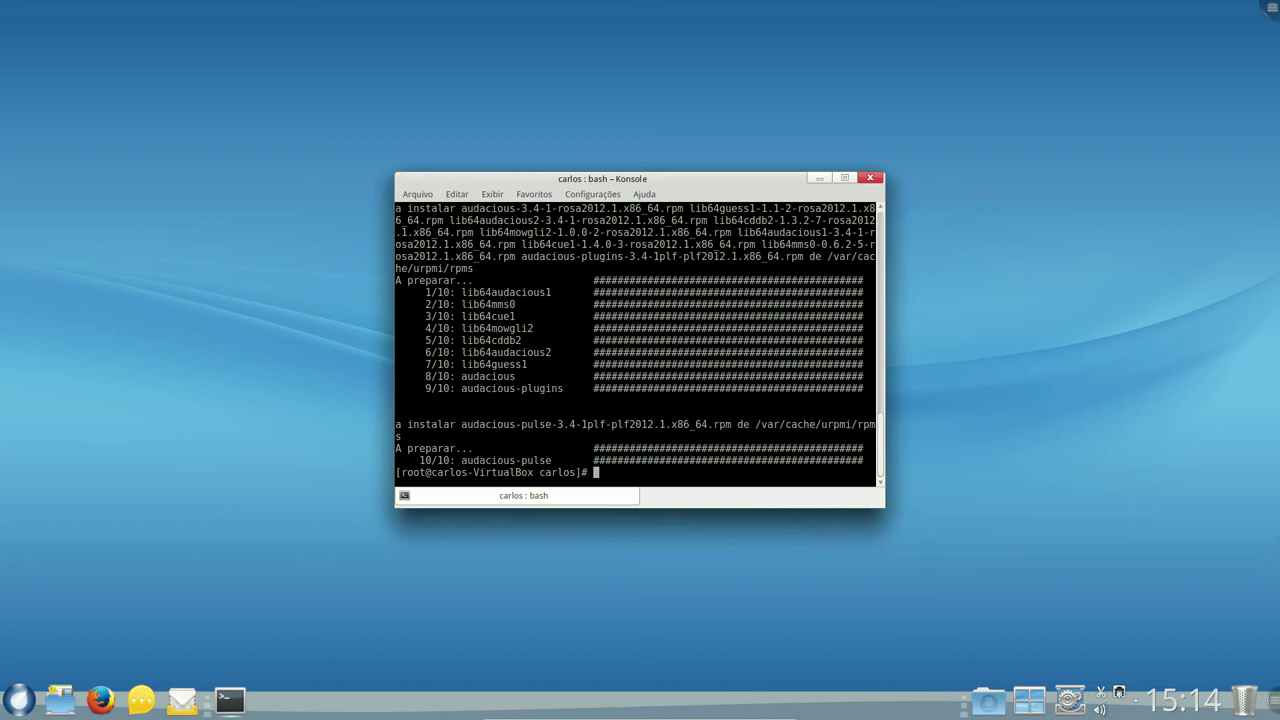
- Install the transmission package with urpmi, accept its dependencies, and close the terminal
text(urpmi)
text(transmission)
key(Return)
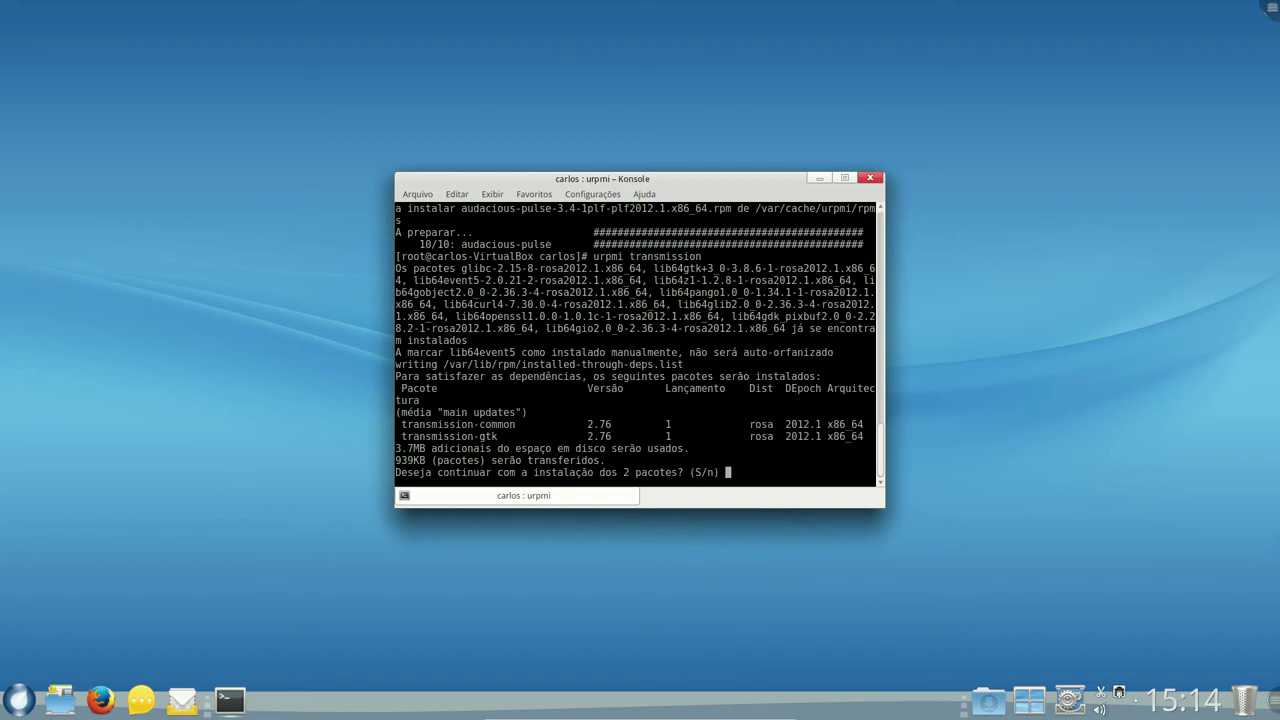
text(s)
key(Return)
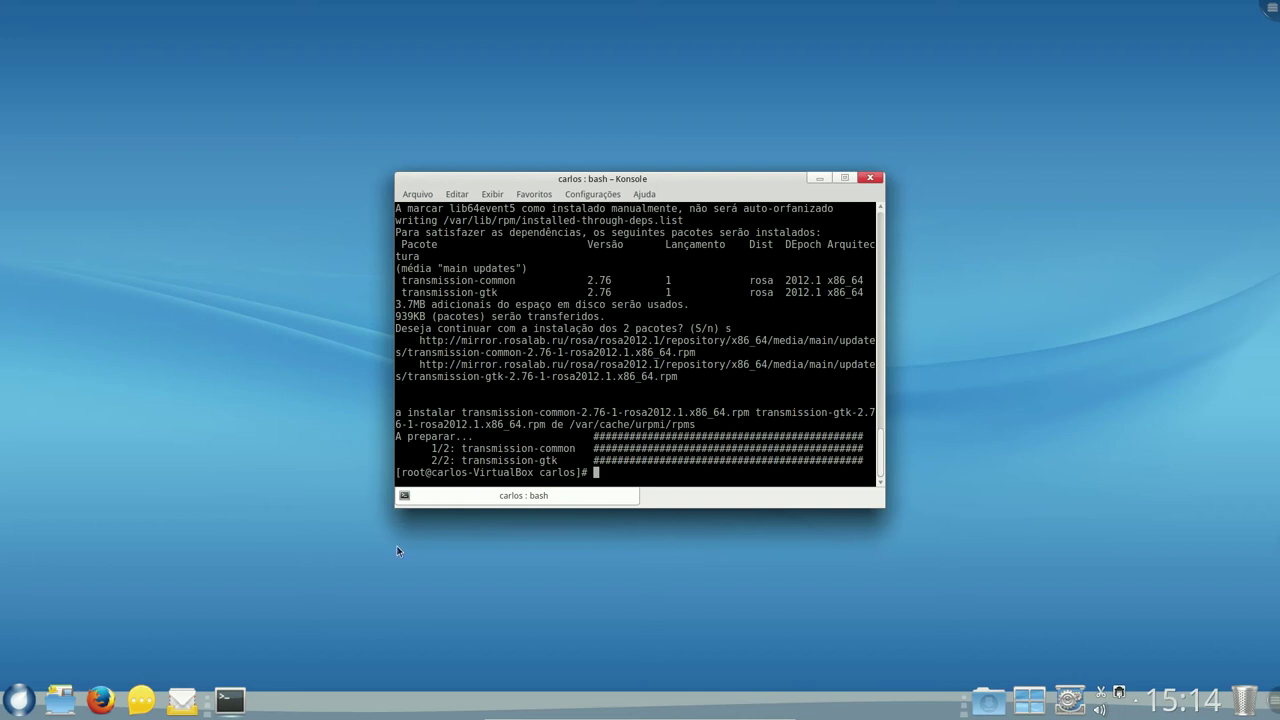
click(870, 177)
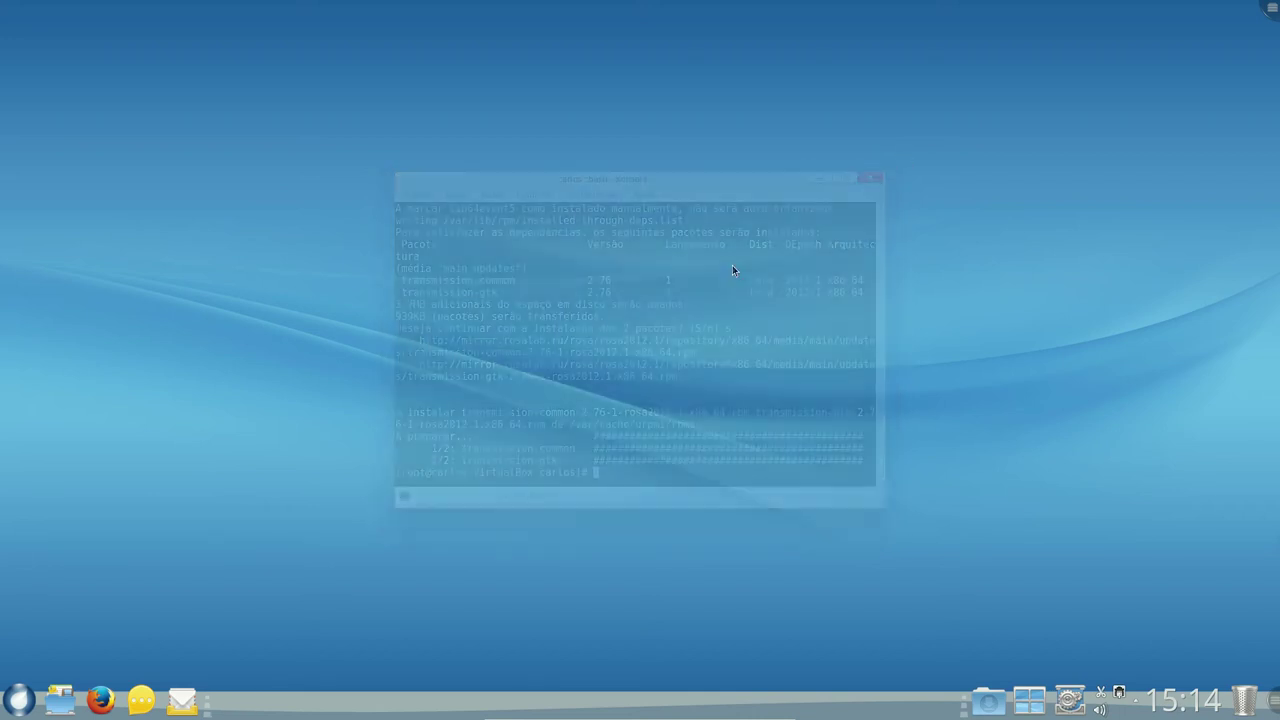
- Switch to Firefox and search Google for "rpm search"
click(100, 699)
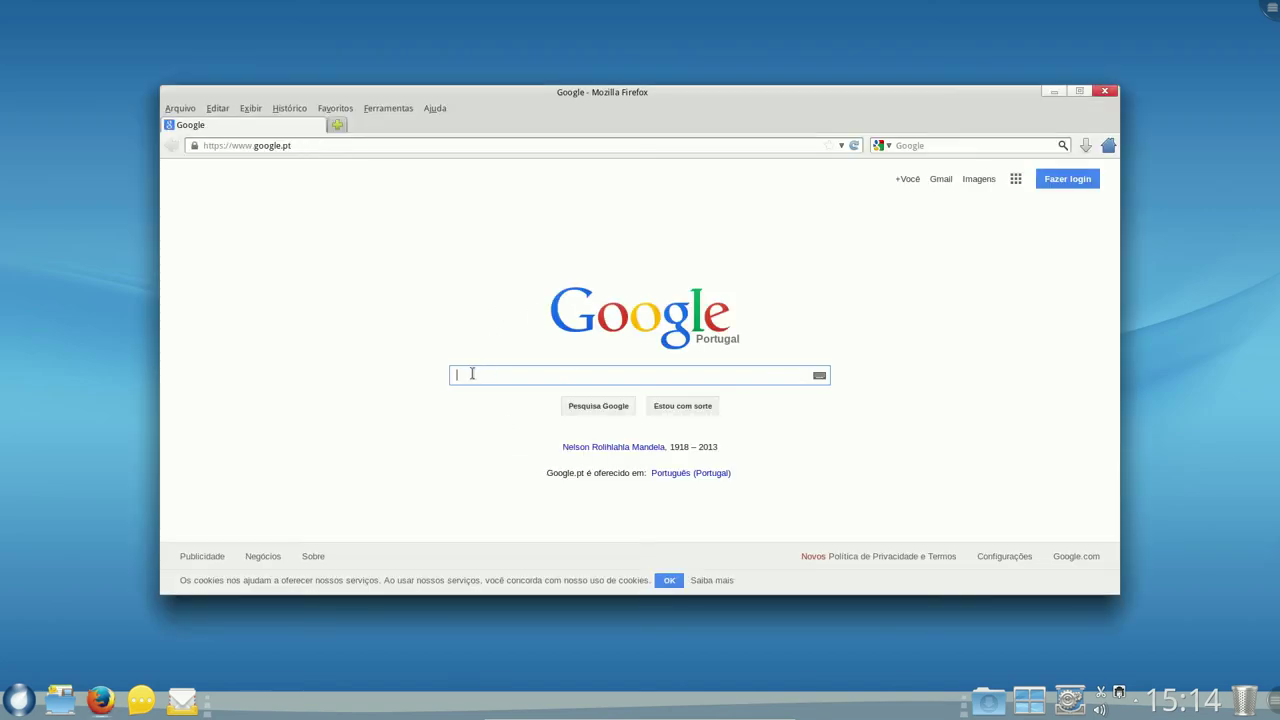
text(r)
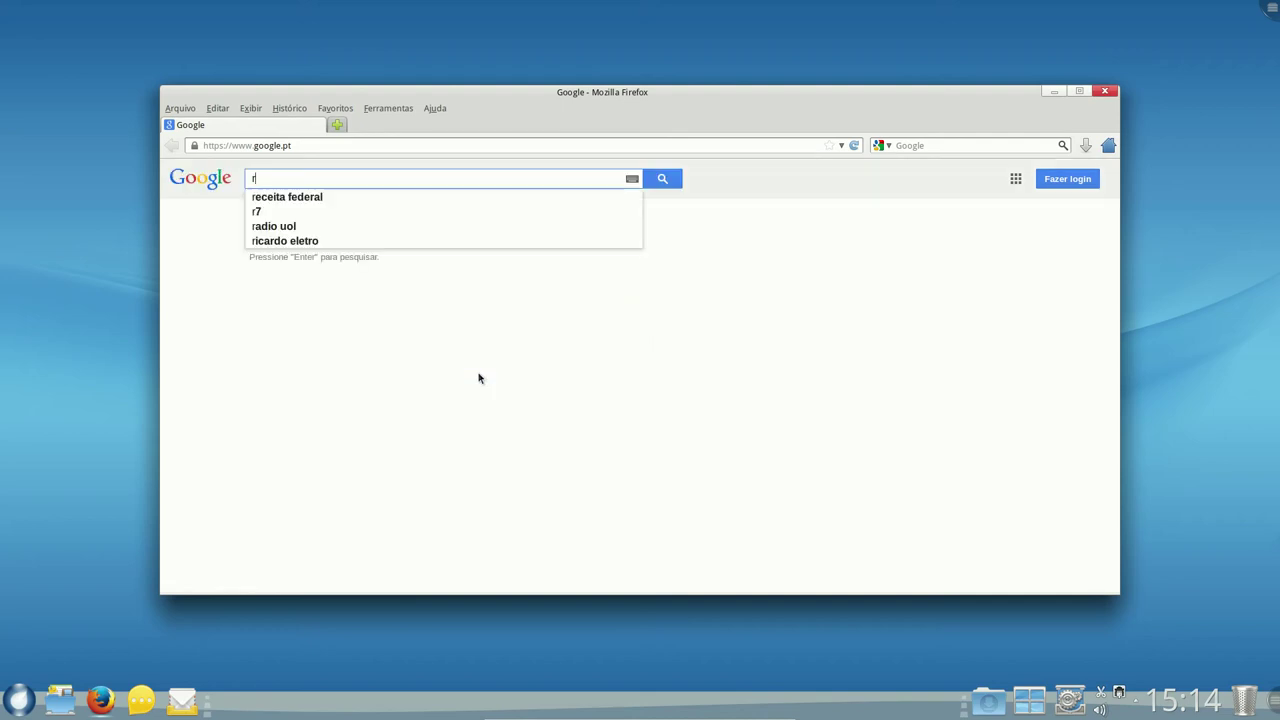
text(pm serac)
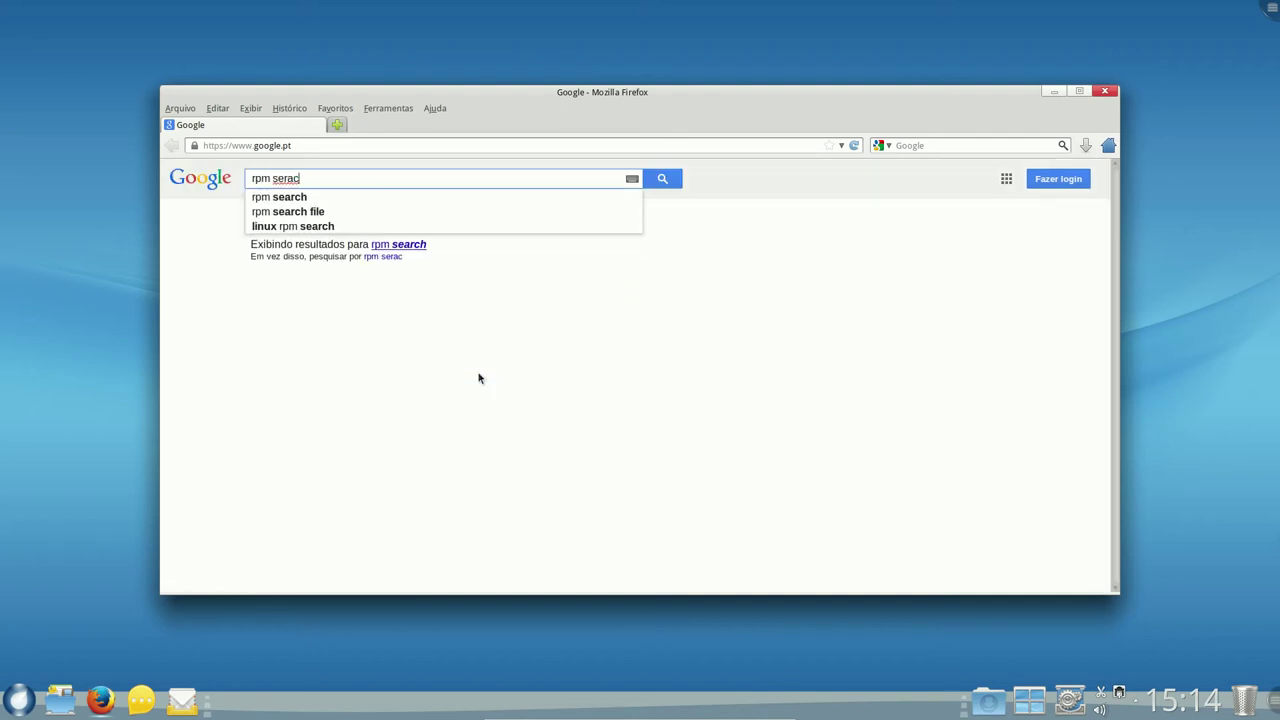
click(303, 197)
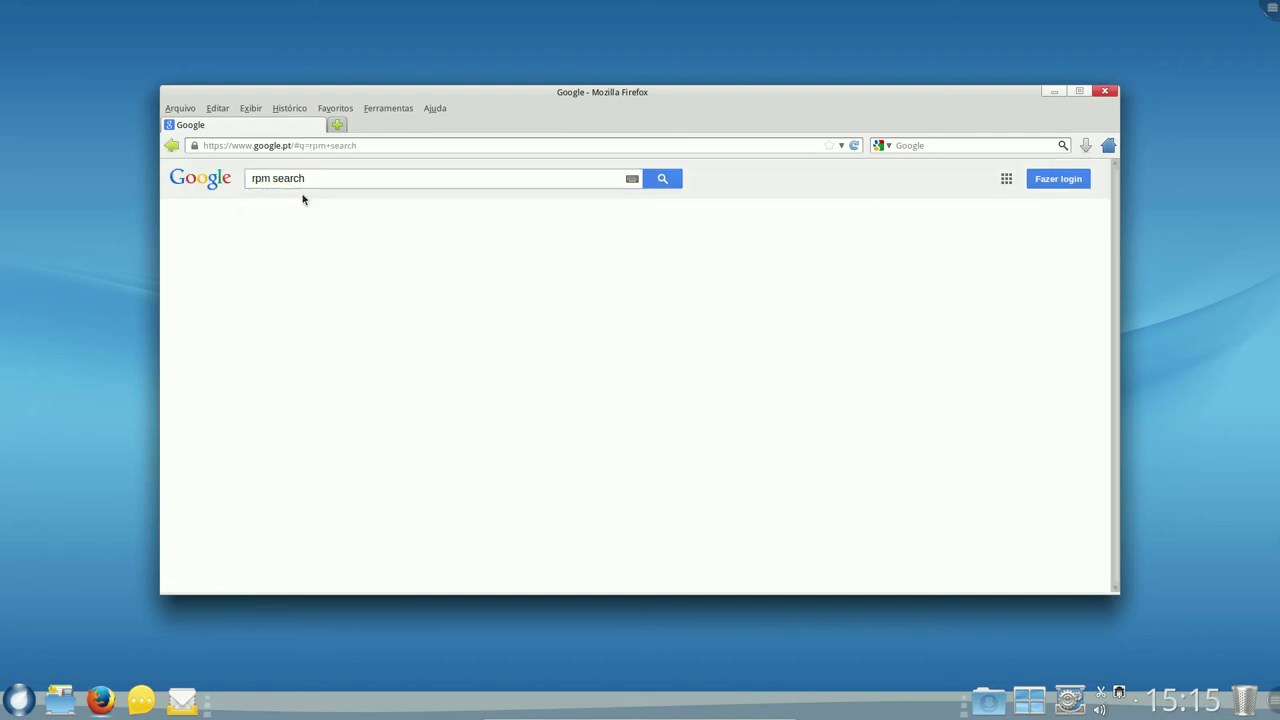
- Open the RPM Search site (rpm.pbone.net) in a maximized window and search it for "kedenlive"
click(294, 340)
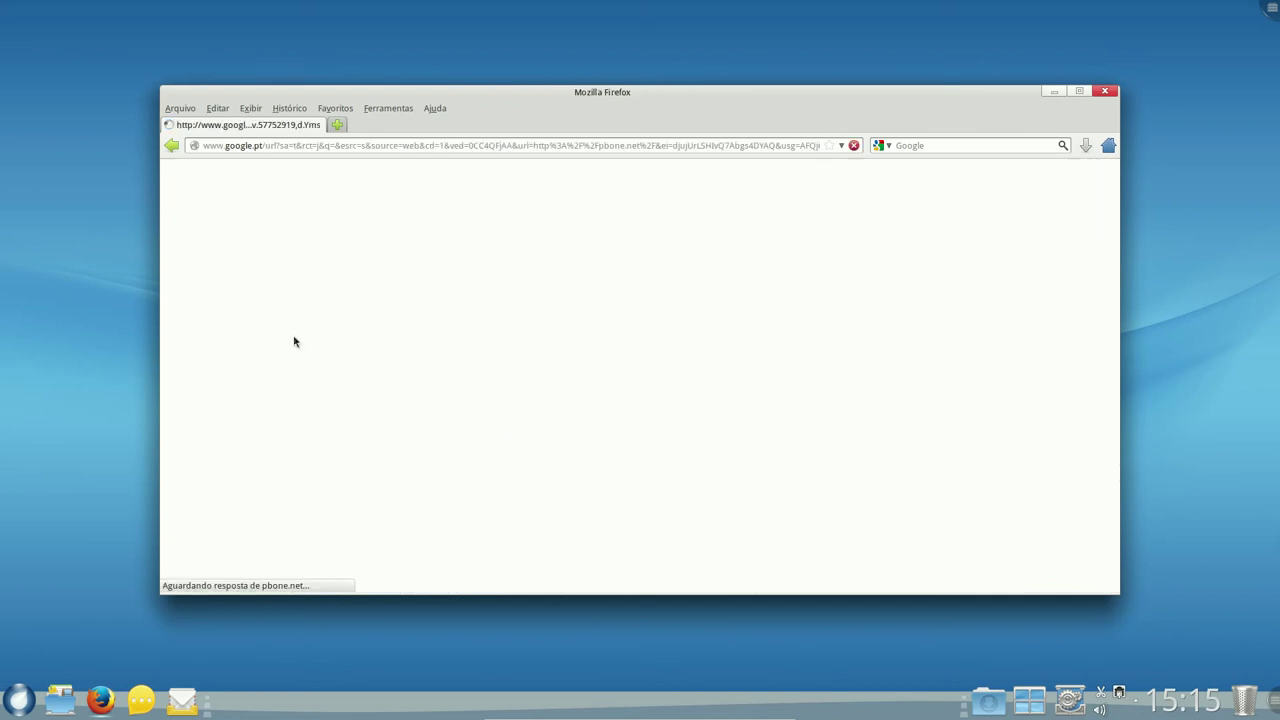
click(1080, 91)
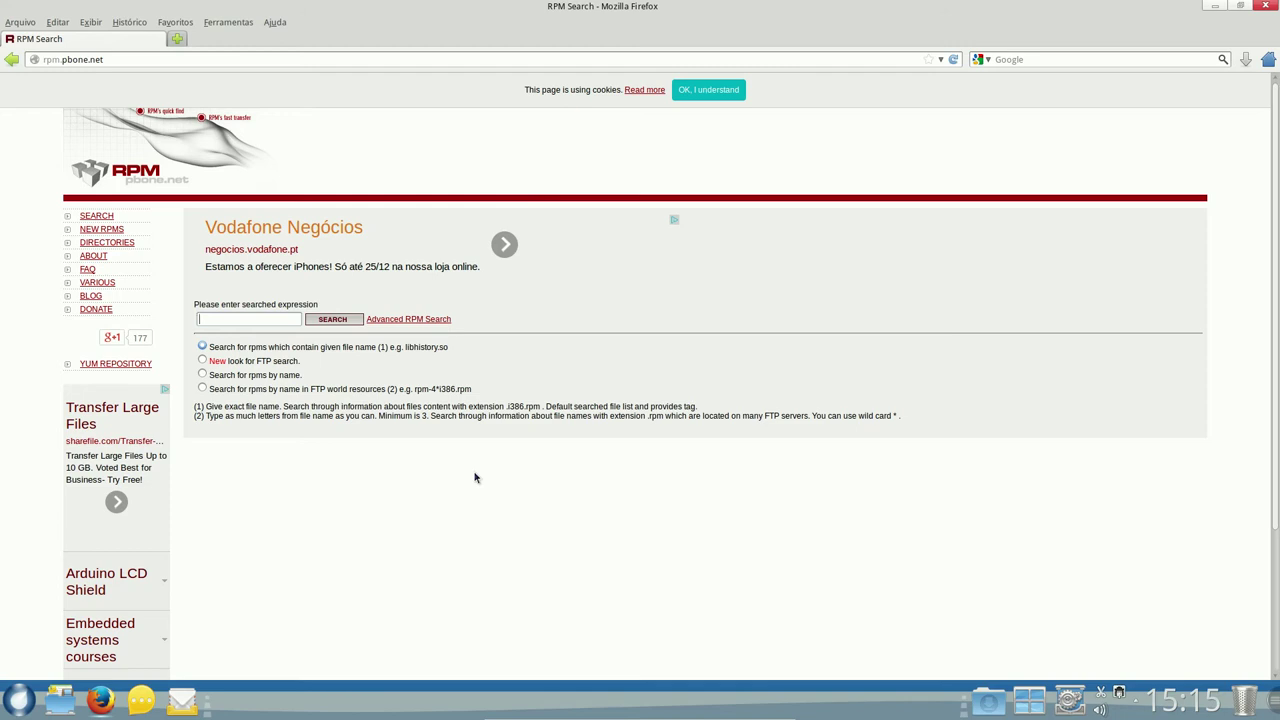
text(kedenlive)
click(322, 322)
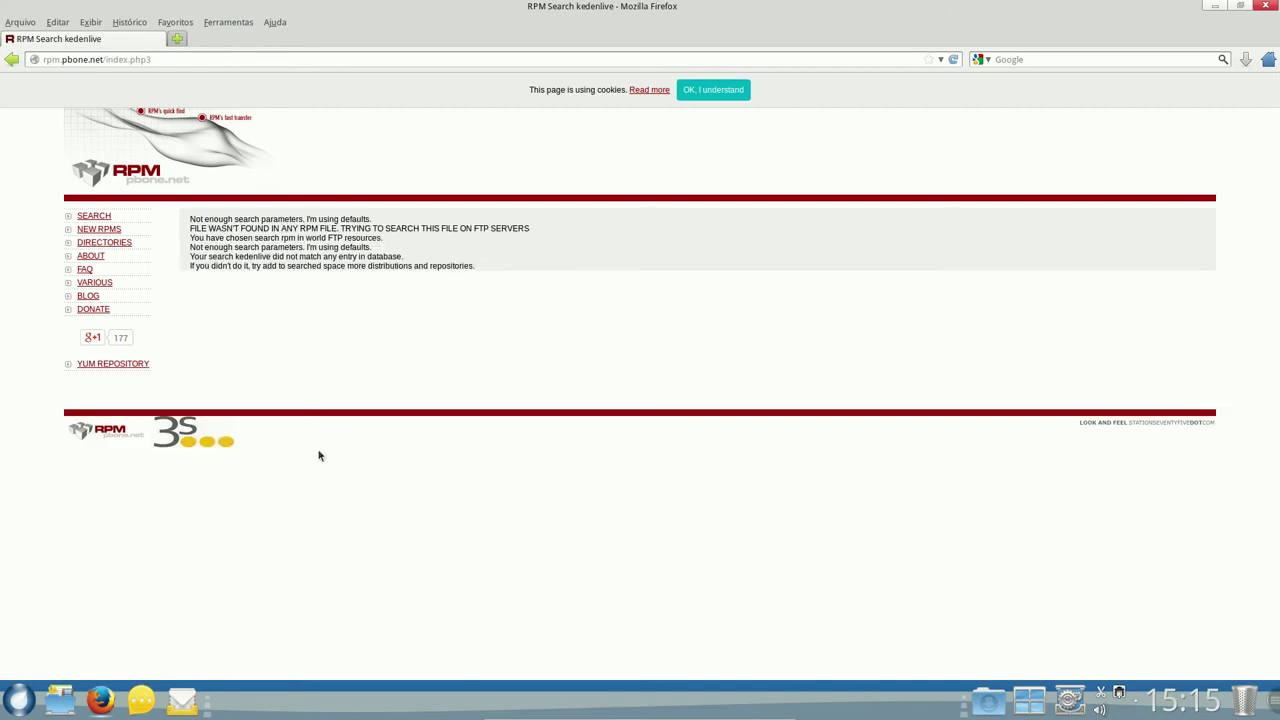
- Return to the RPM Search form and check the program name's spelling by searching Google for "kdenlive" in a new tab
click(13, 60)
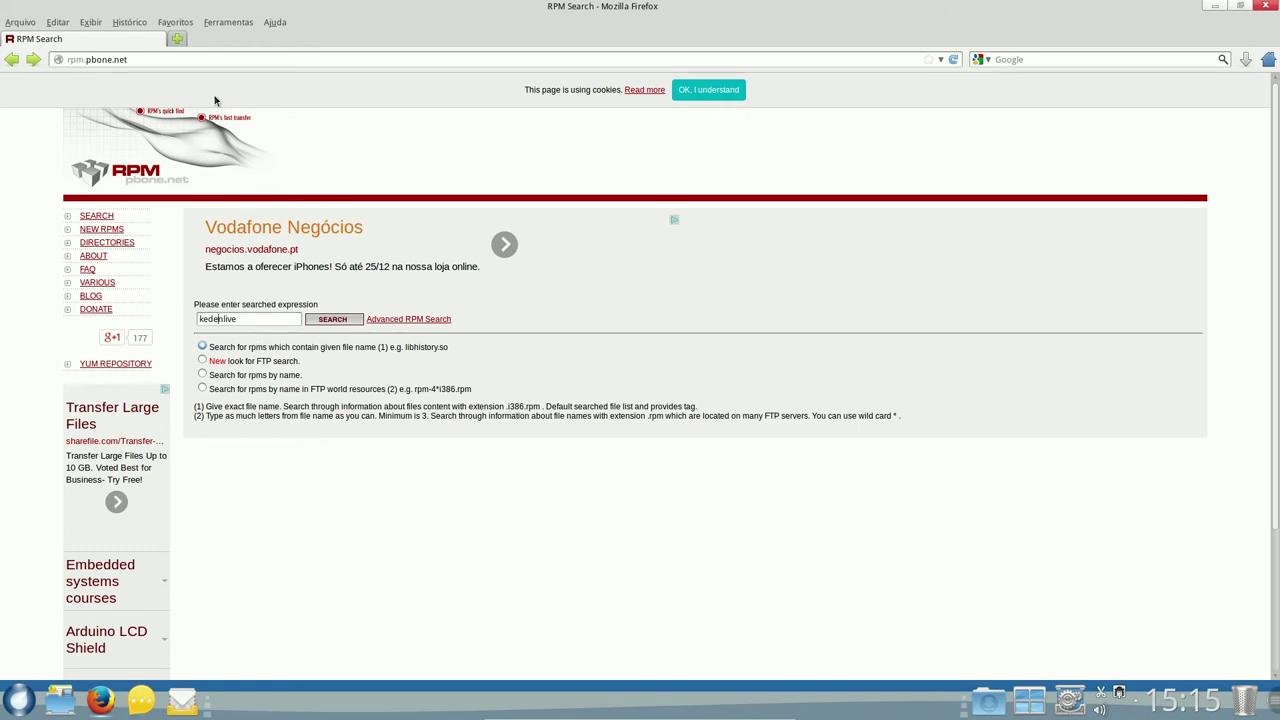
click(177, 38)
click(397, 272)
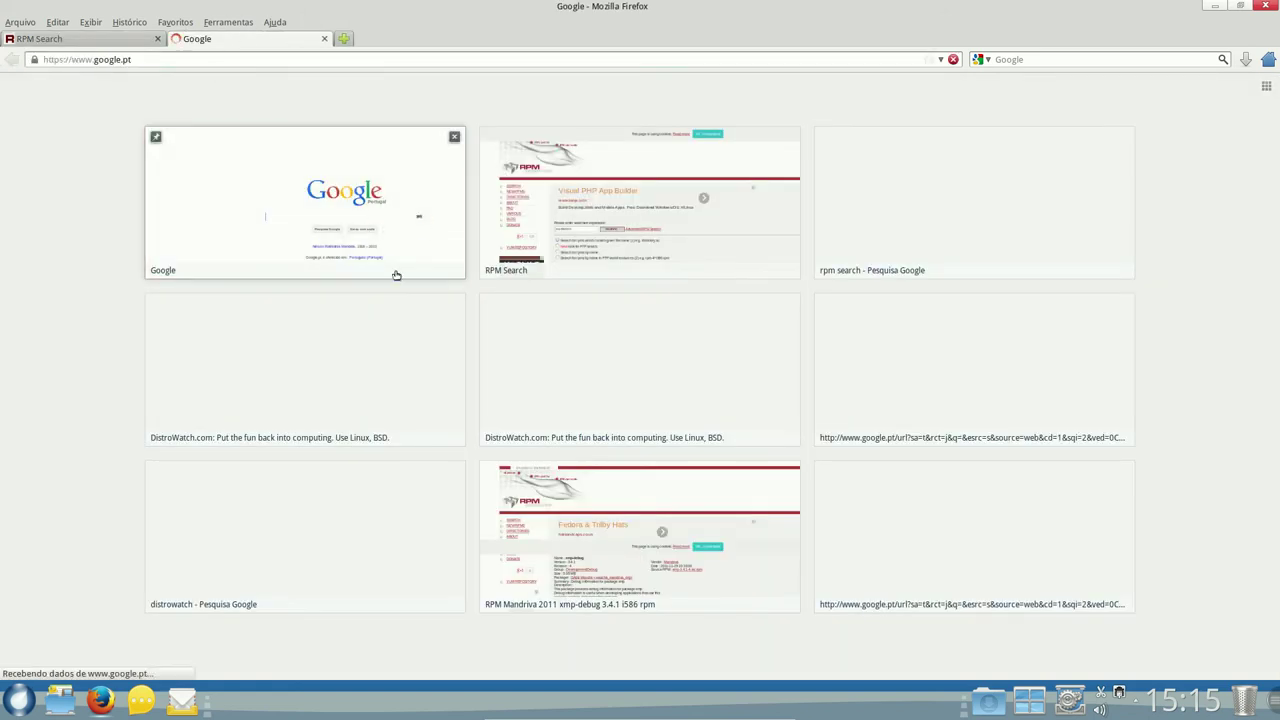
text(k)
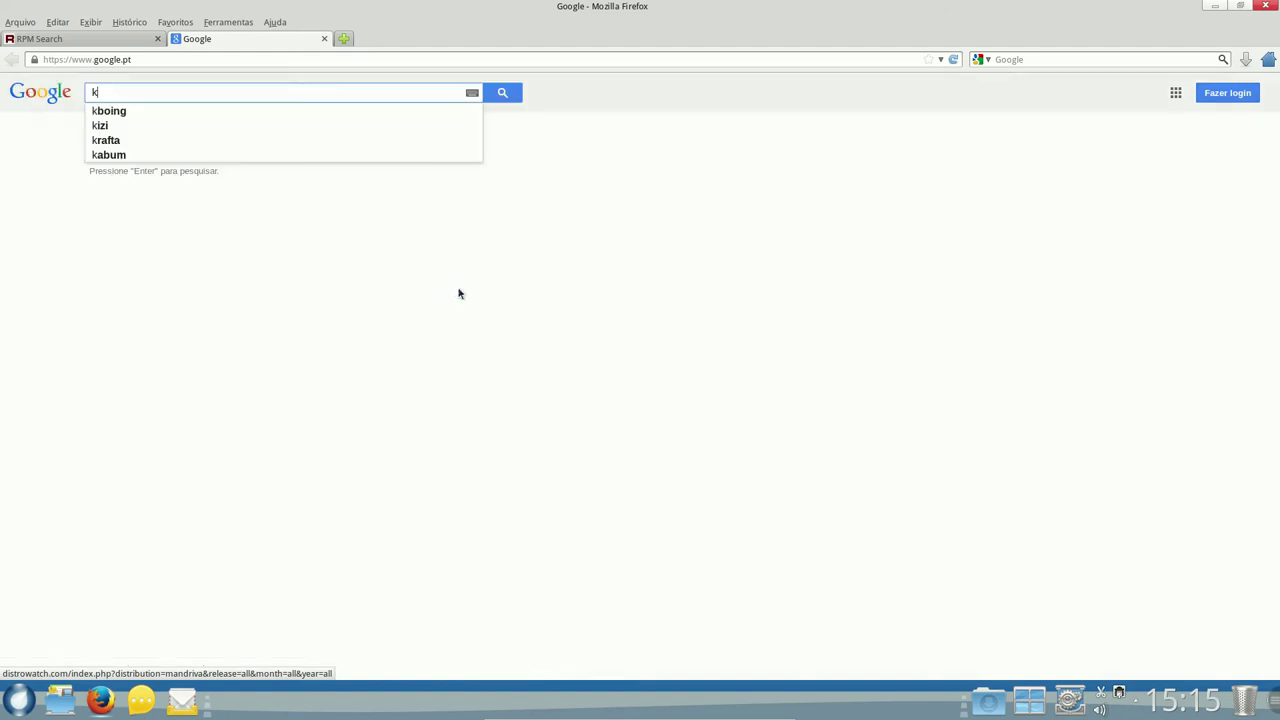
text(denli)
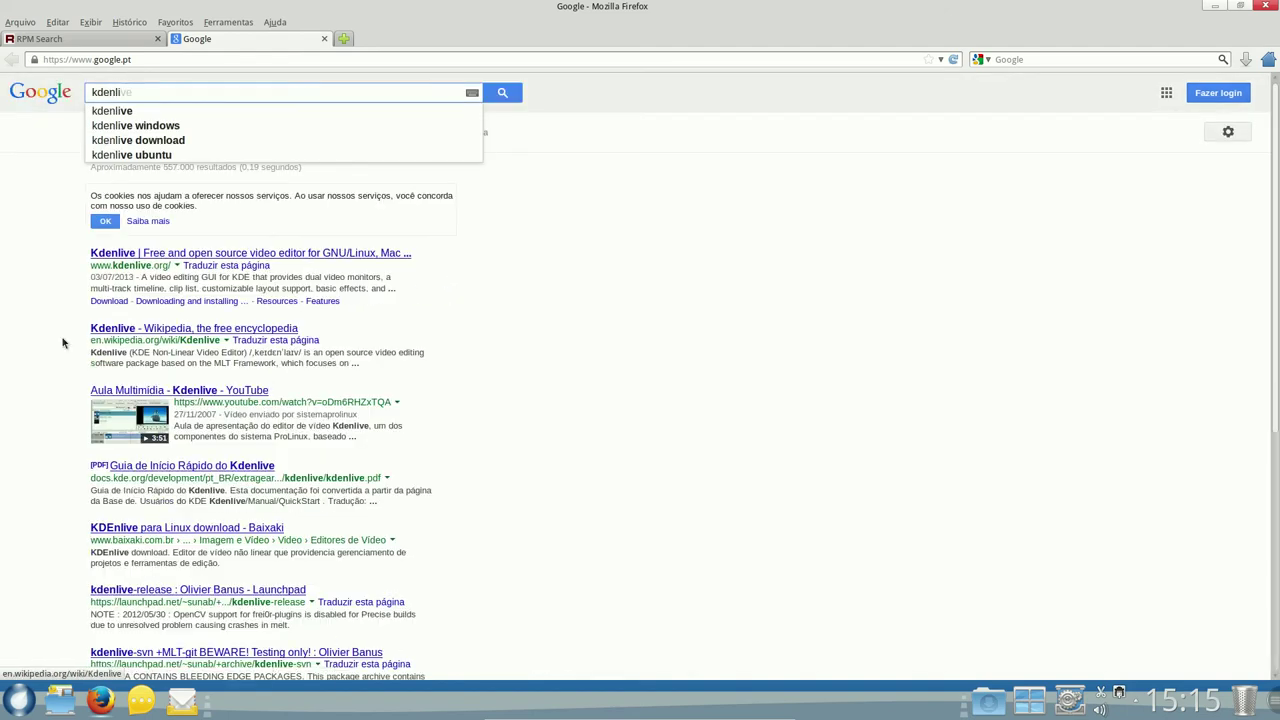
click(119, 42)
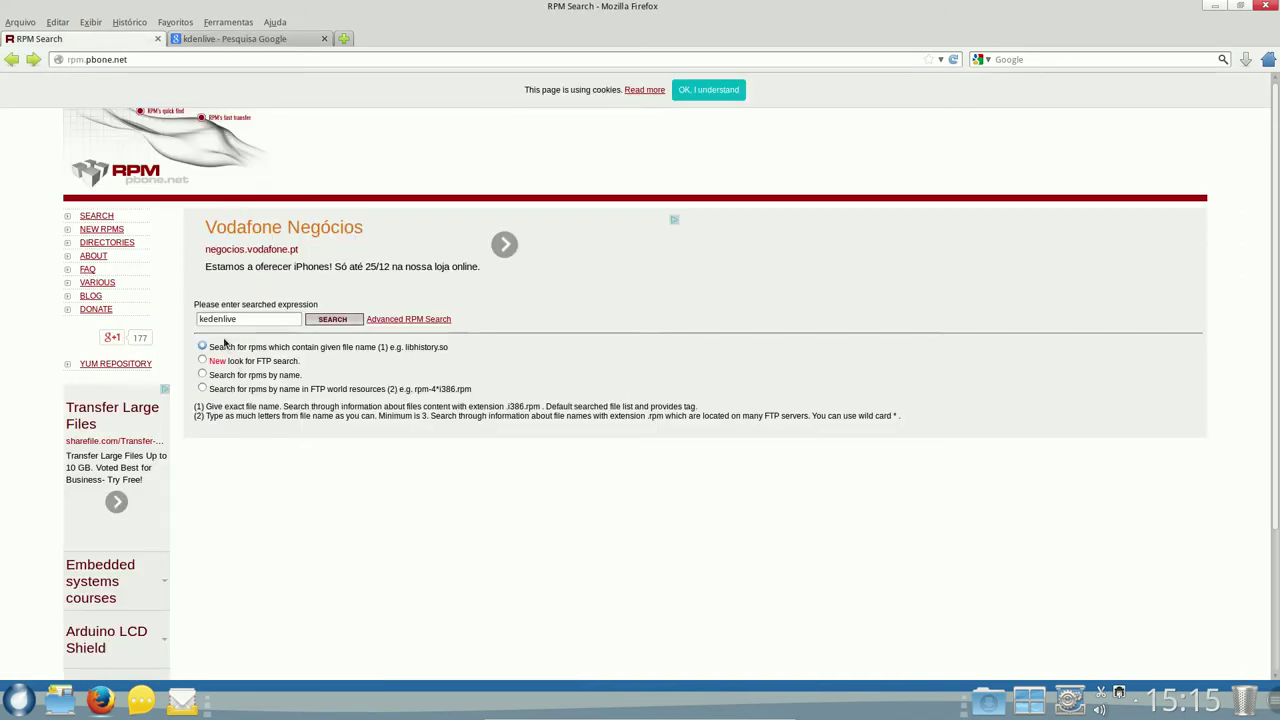
click(233, 41)
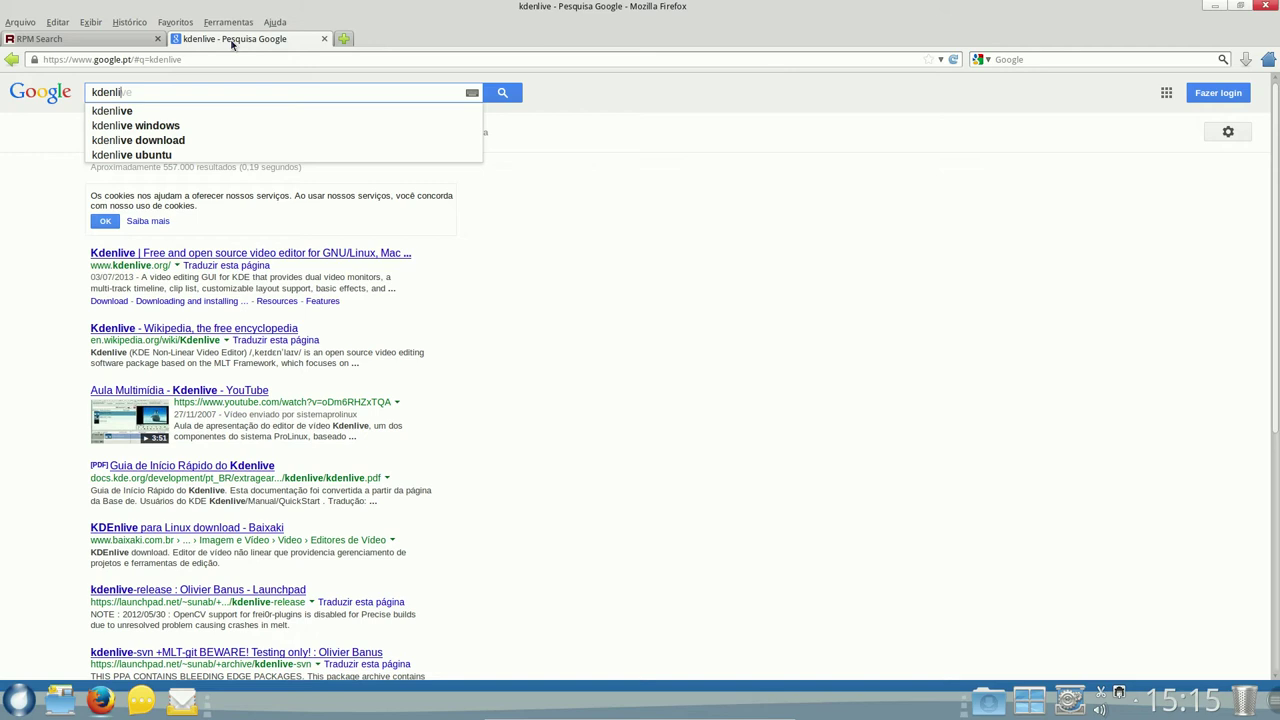
click(118, 40)
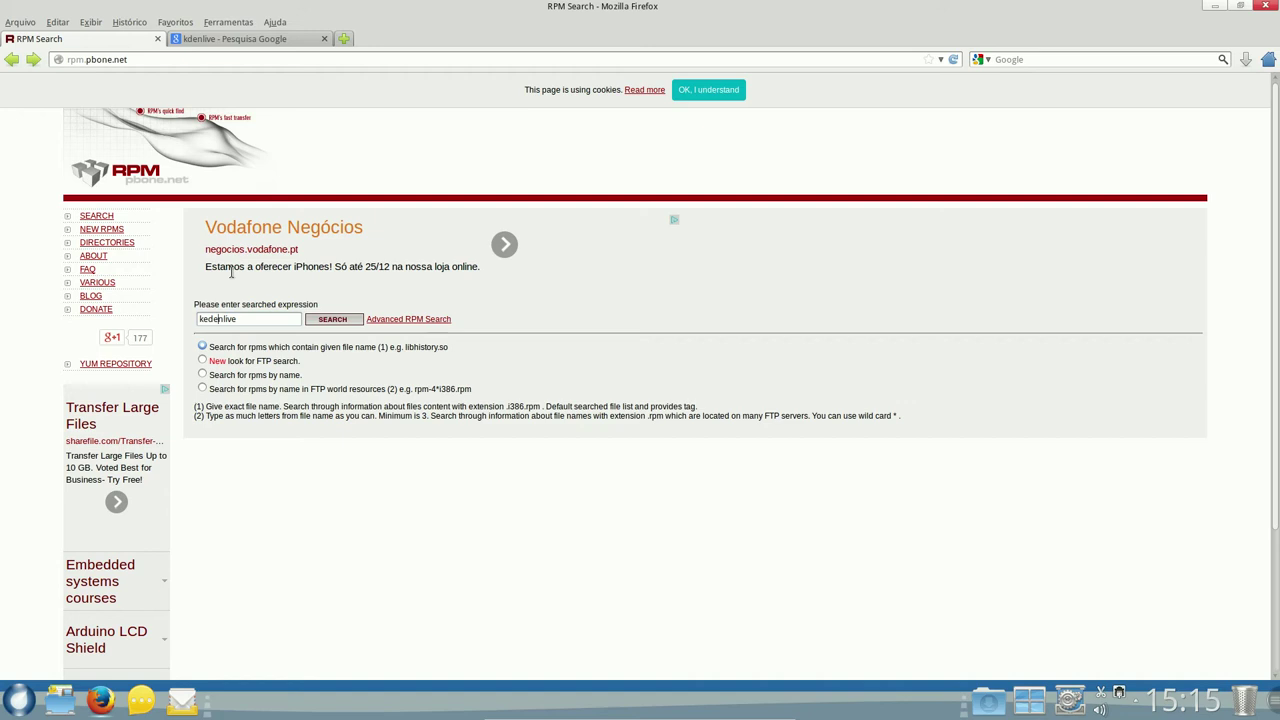
- Replace the expression in the RPM Search form with "amarok" and run the search
click(261, 319)
key(BackSpace)
key(BackSpace)
key(BackSpace)
key(BackSpace)
key(BackSpace)
key(BackSpace)
key(BackSpace)
key(BackSpace)
key(BackSpace)
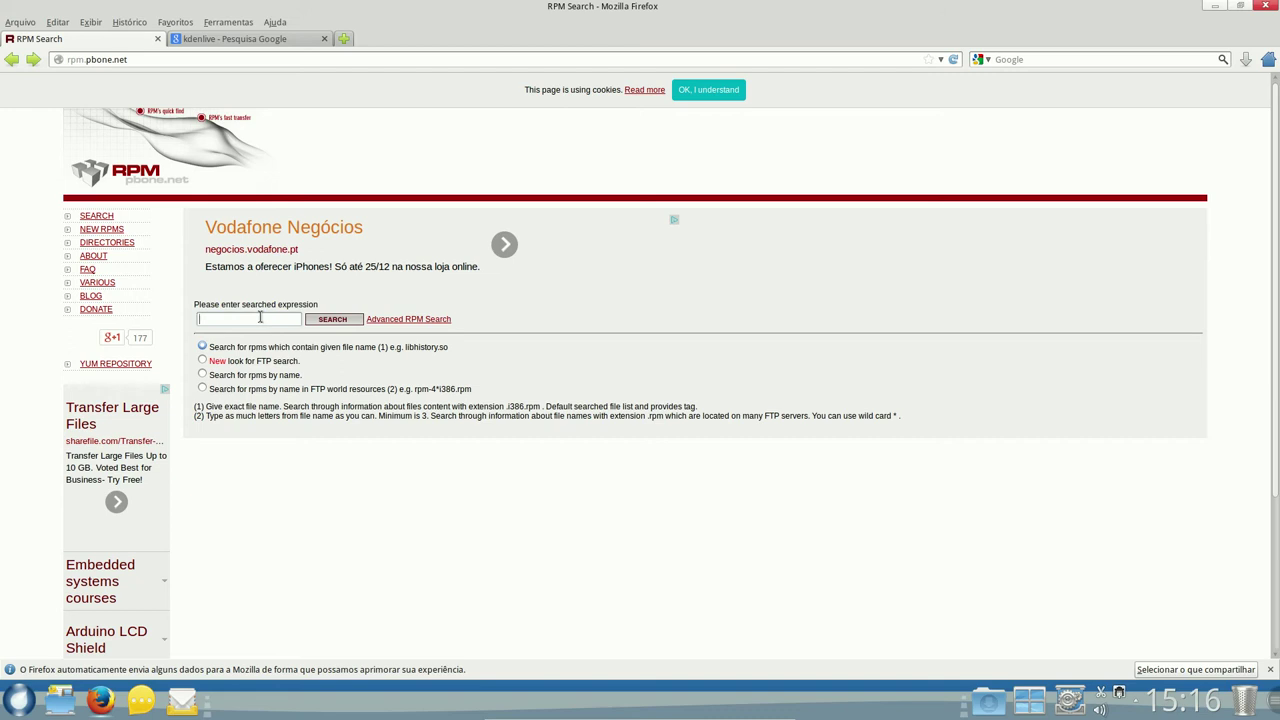
text(amarao)
key(BackSpace)
text(ok)
key(Return)
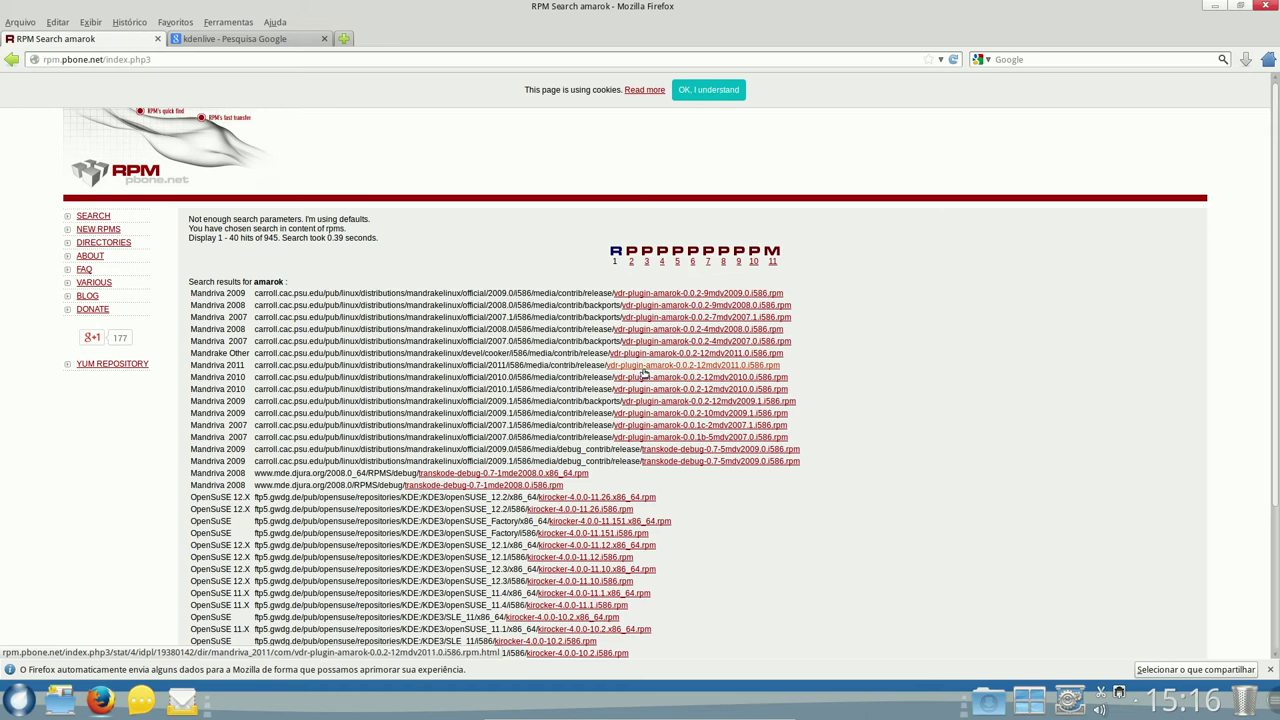
- Look through the first three pages of amarok results for packages and the distributions they belong to
scroll(645, 375, down, 3)
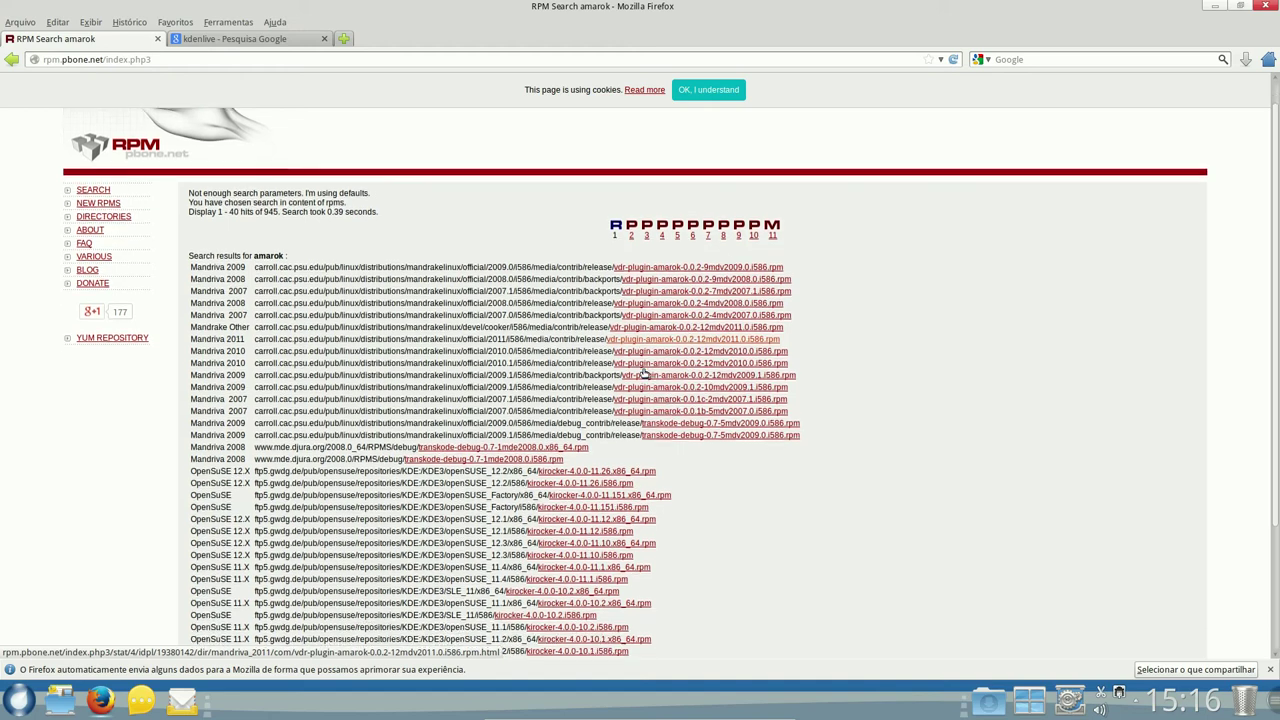
click(632, 598)
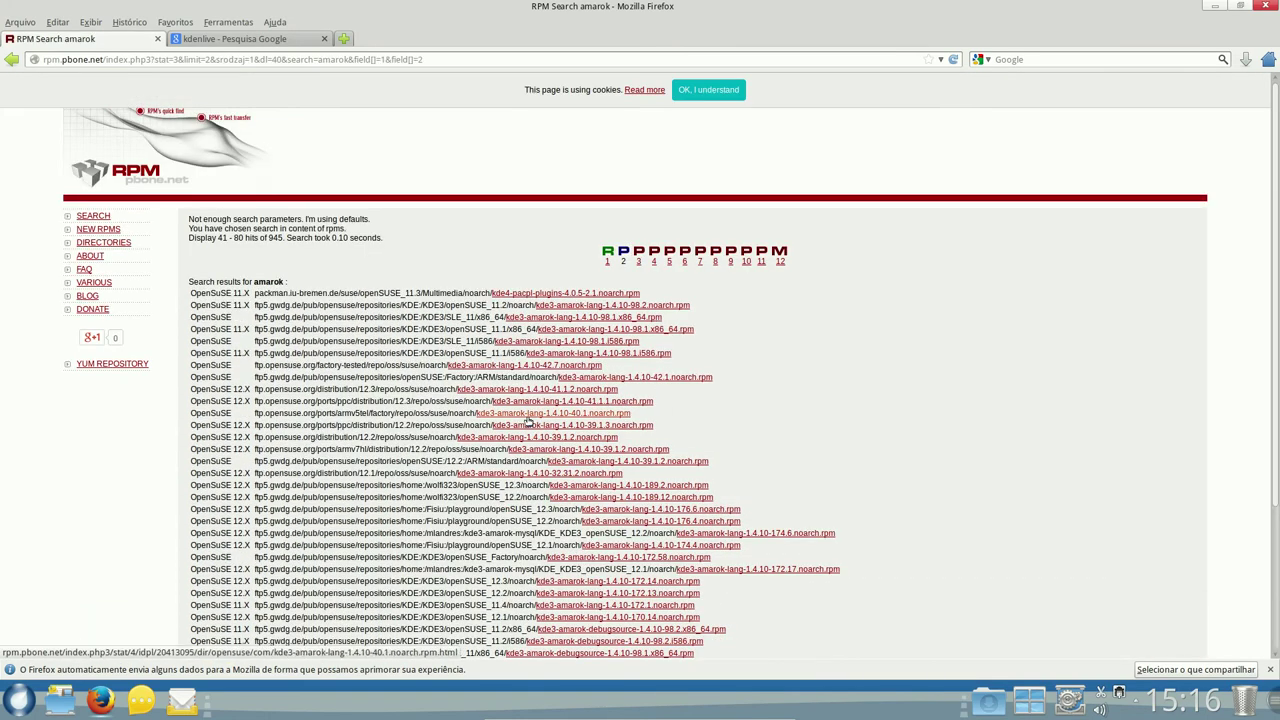
scroll(536, 431, down, 2)
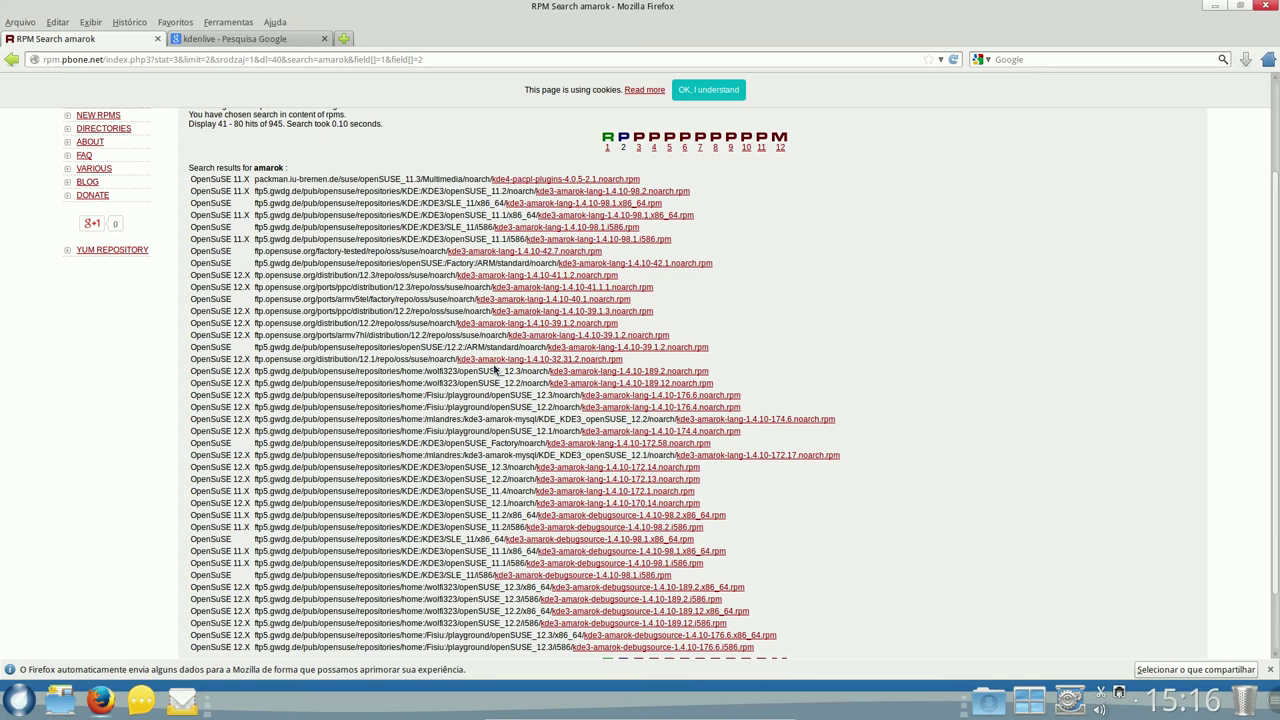
scroll(494, 369, down, 2)
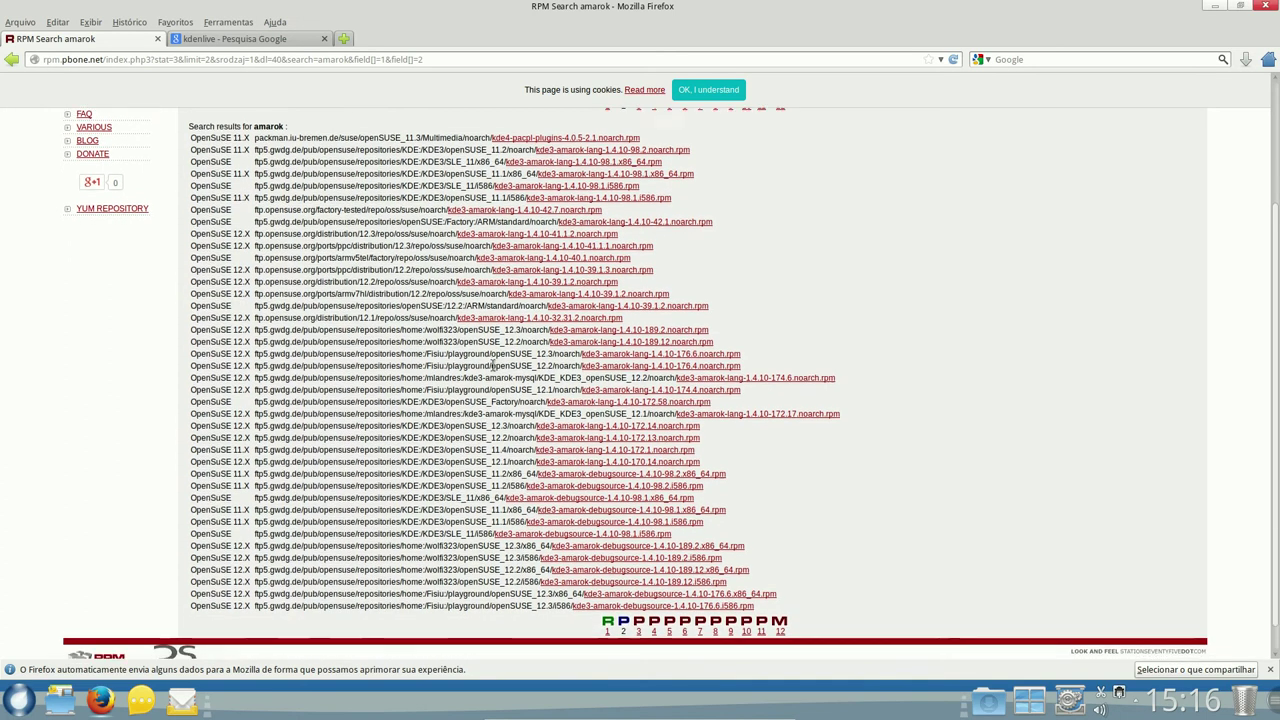
click(638, 604)
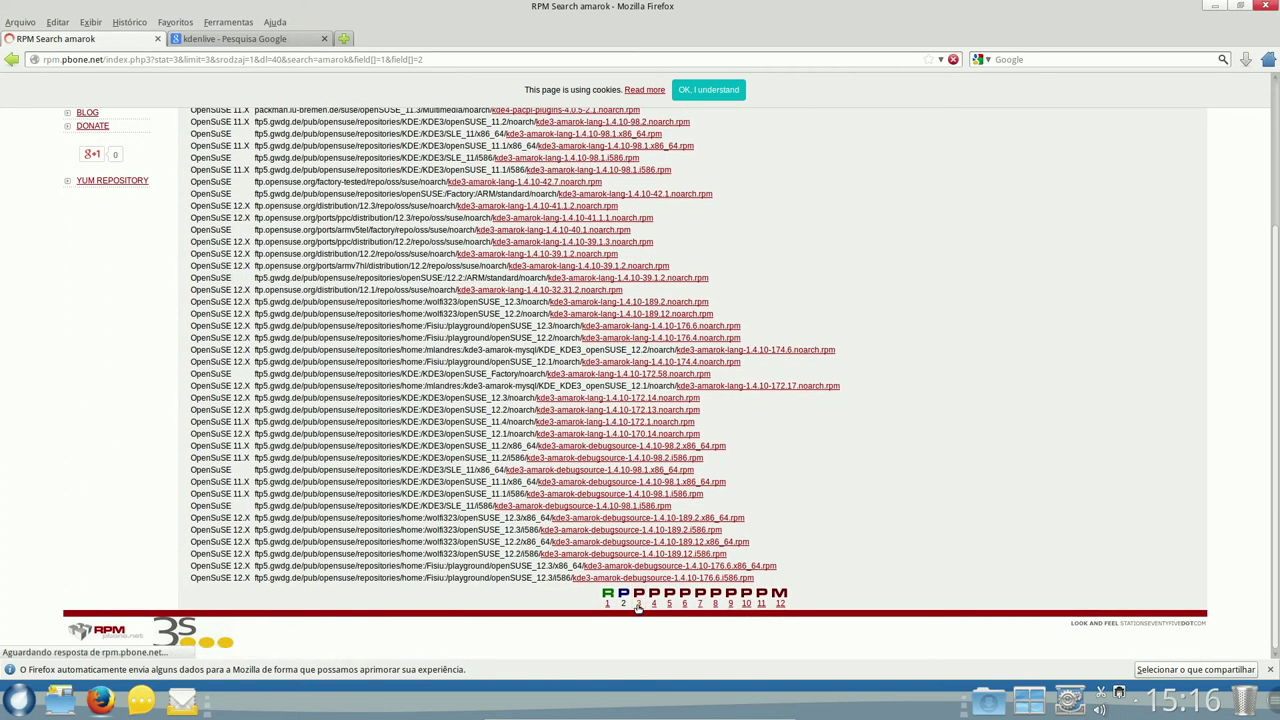
scroll(489, 406, down, 3)
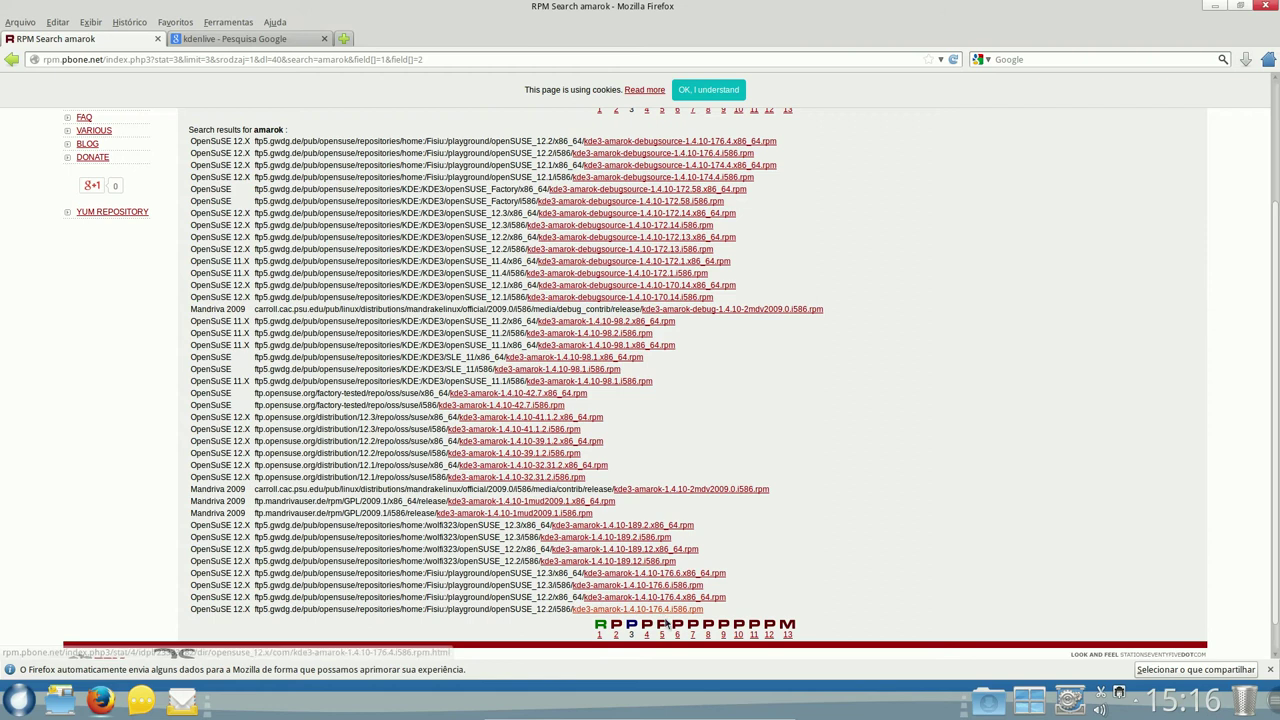
scroll(531, 529, up, 3)
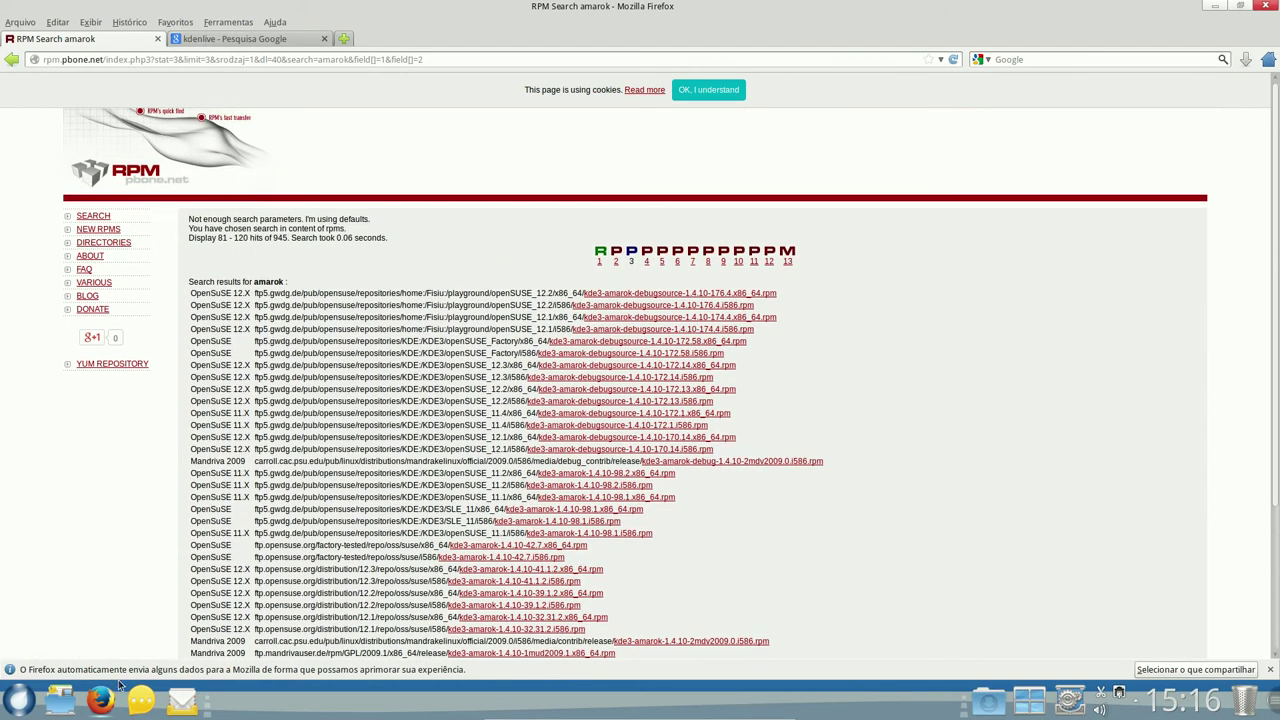
- Open Konsole from the launcher's recent applications and run urpmi amarok, authenticating with the root password
click(18, 699)
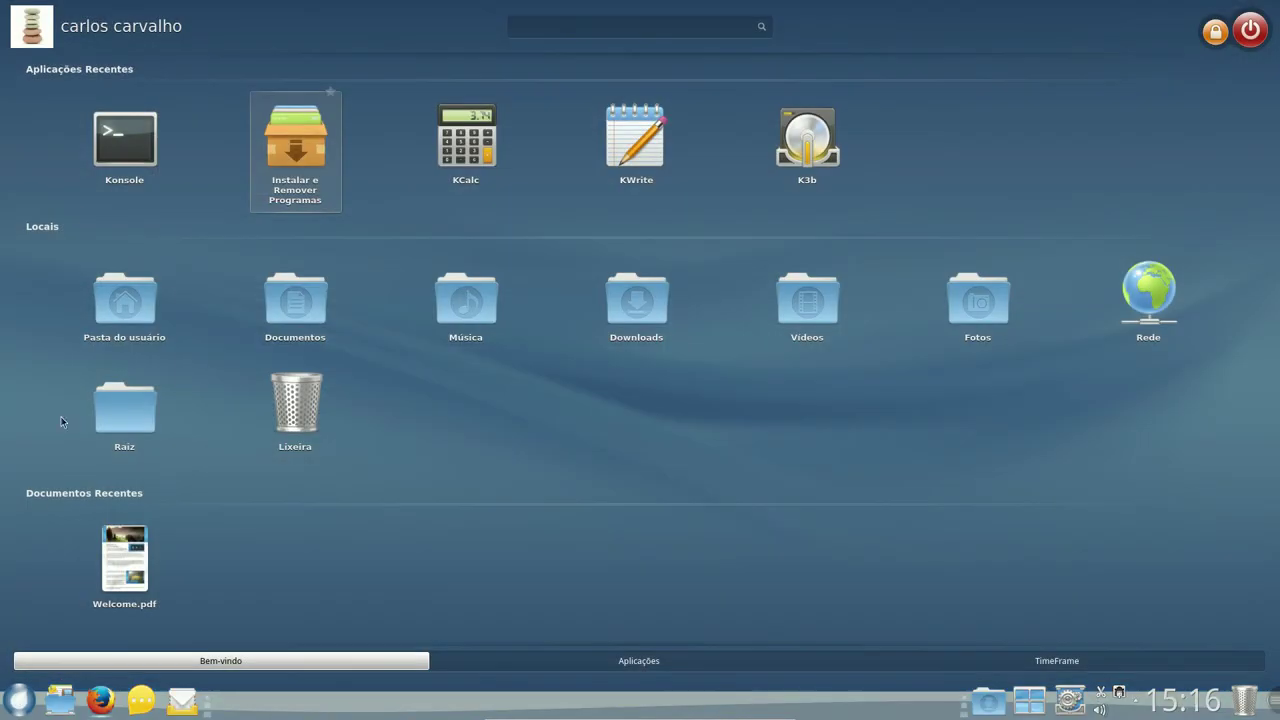
click(124, 140)
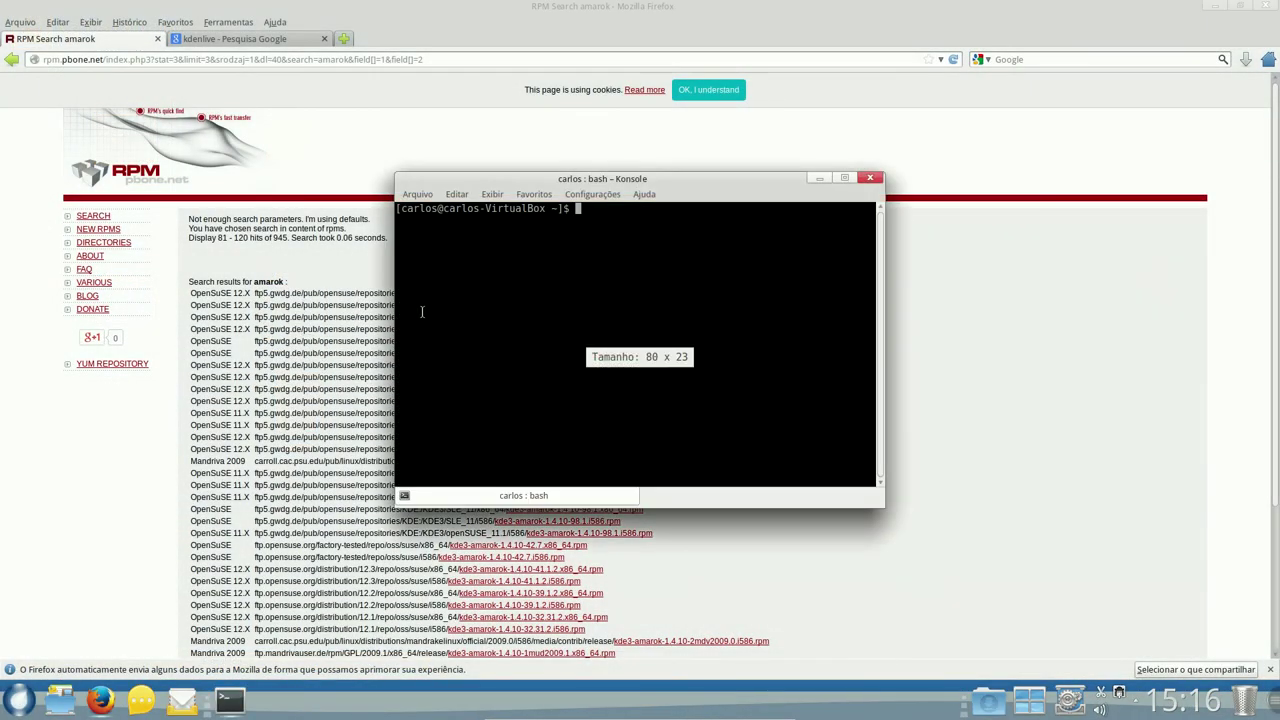
text(r)
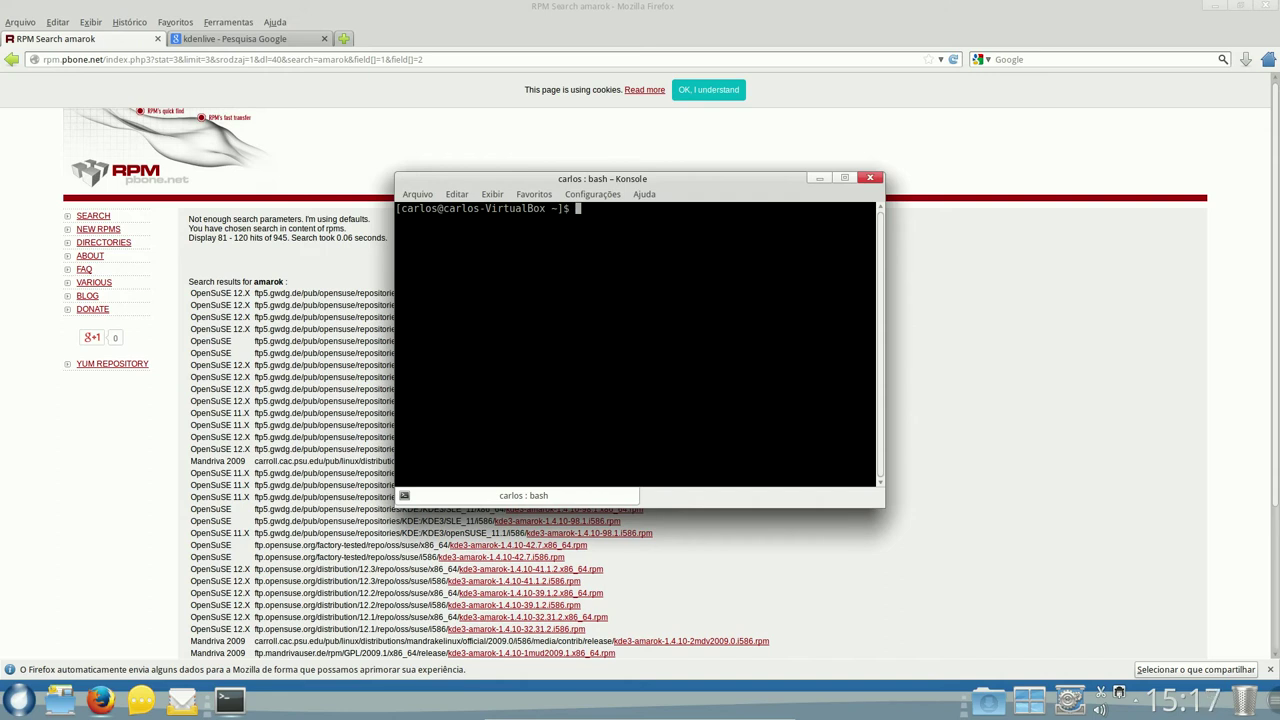
text(rpmi amarok)
key(Return)
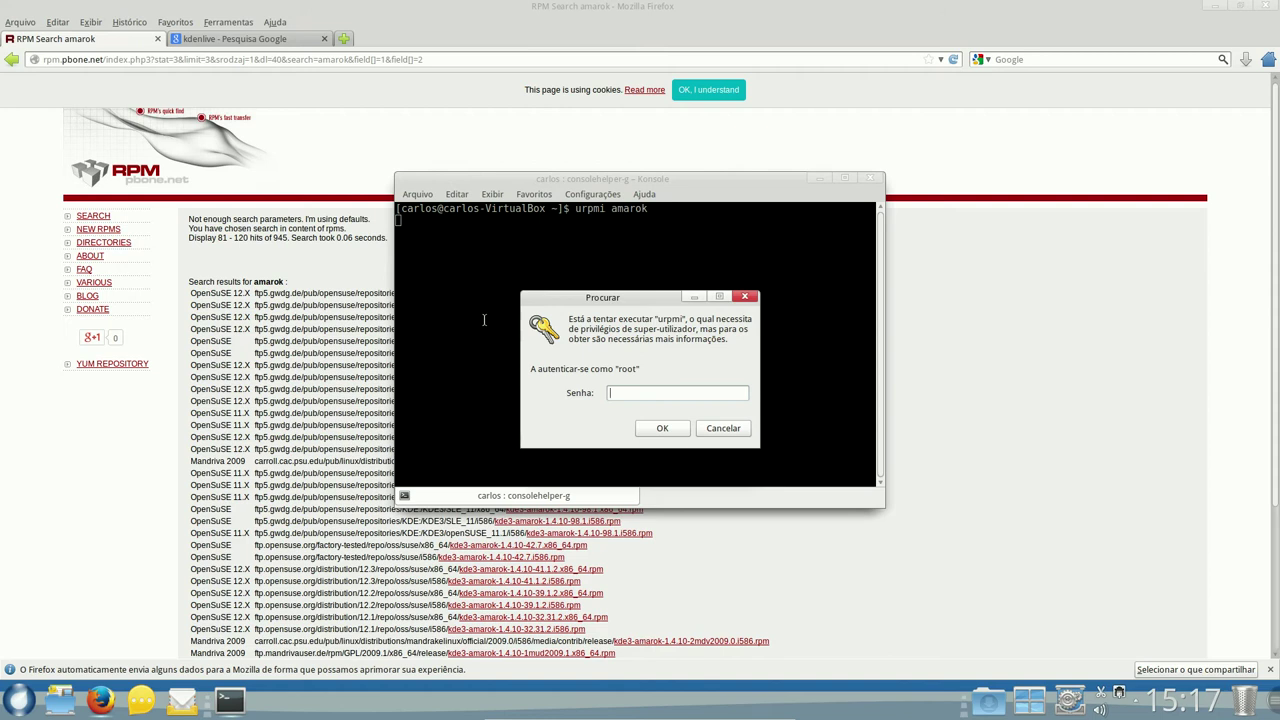
text(*******)
key(Return)
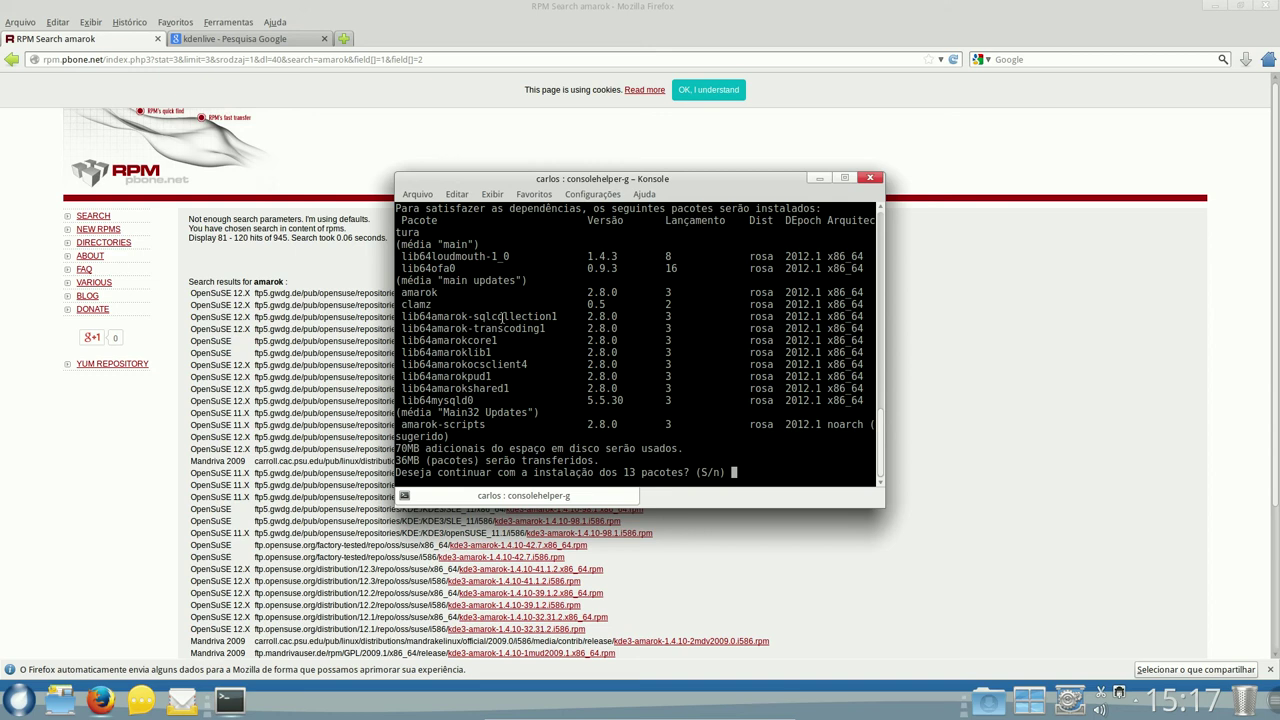
- Accept the amarok package installation, then close both Firefox and the terminal
text(s)
key(Return)
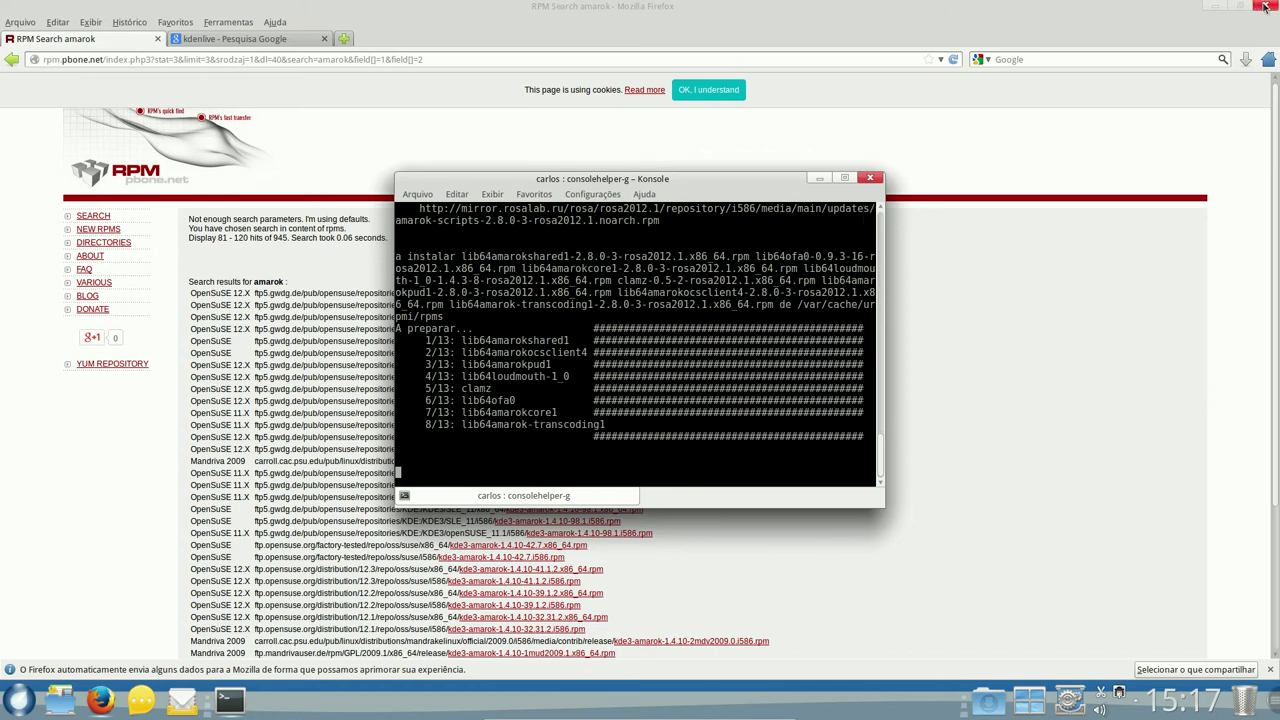
key(ctrl+q)
click(621, 381)
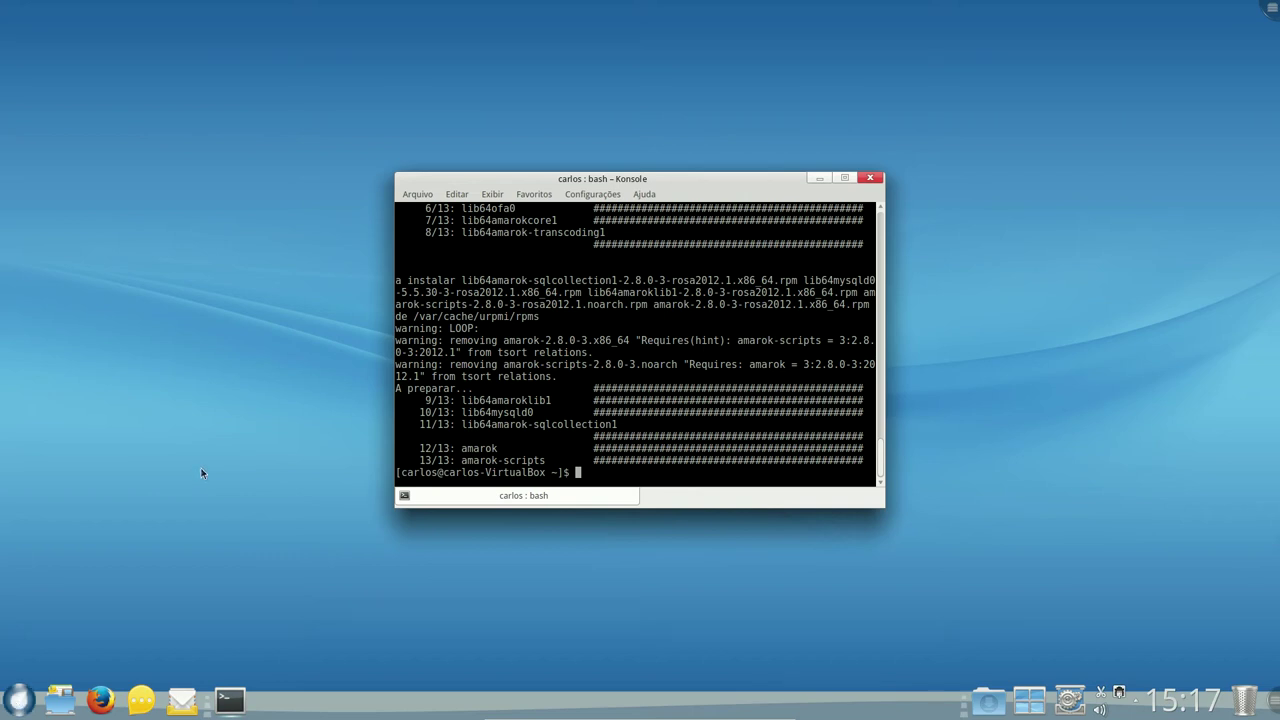
click(871, 178)
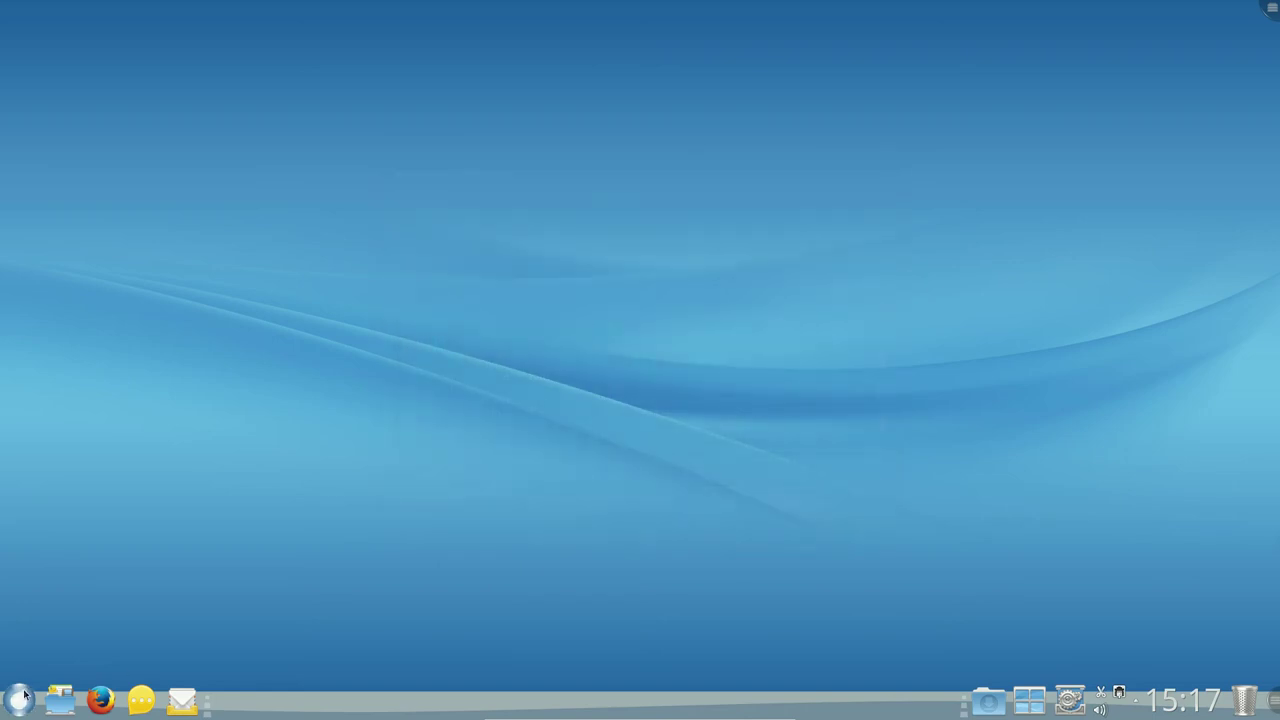
- Open Konsole from the launcher's recent applications and switch to root with su, entering the root password
click(18, 699)
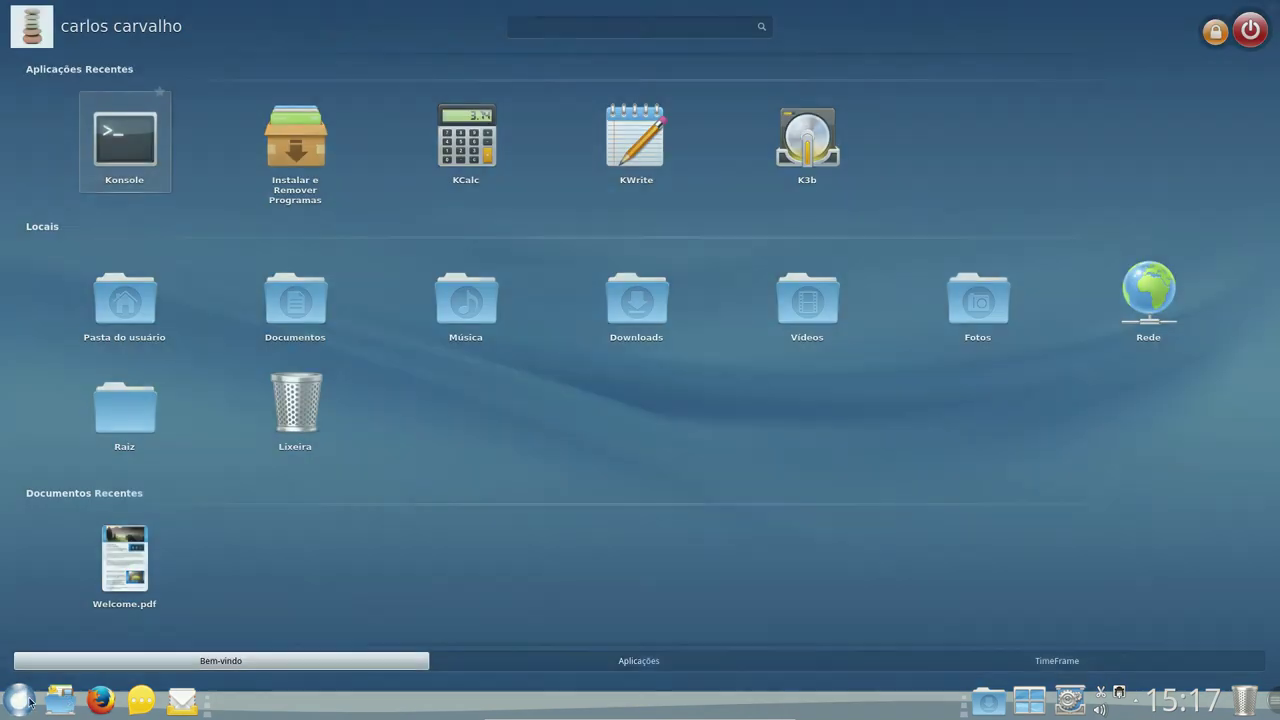
click(135, 162)
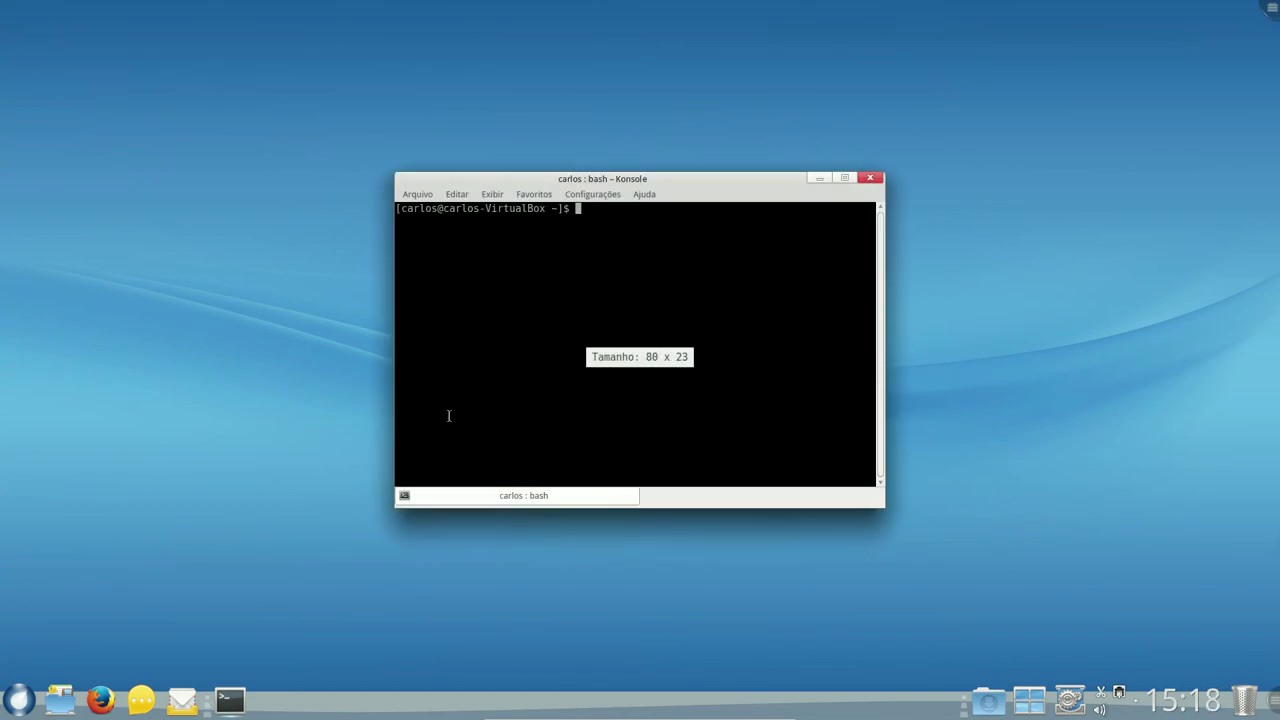
text(su)
key(Return)
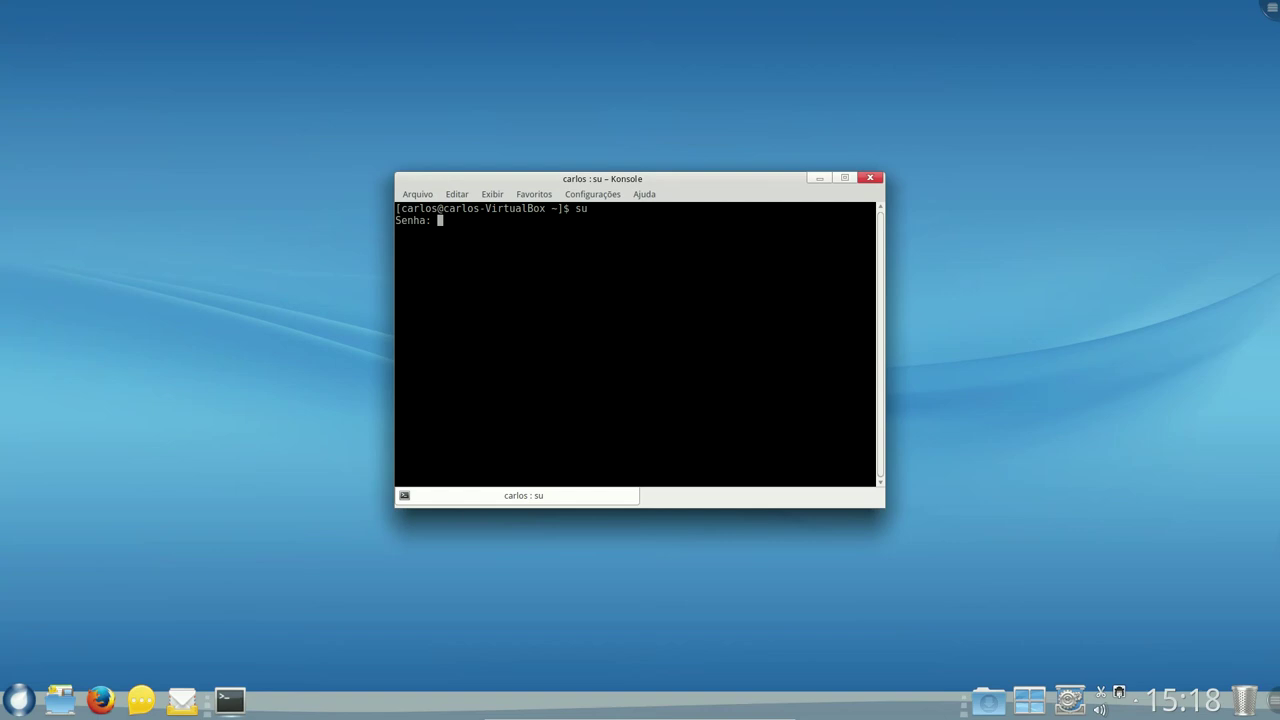
key(Return)
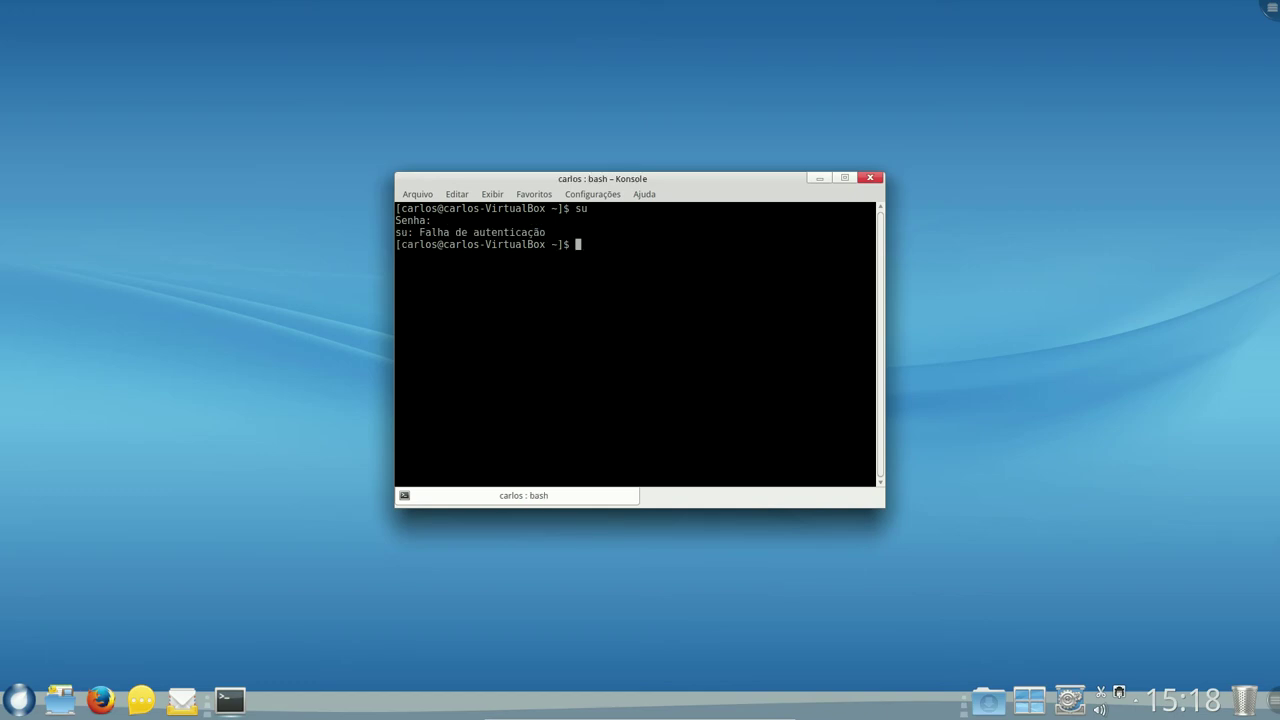
text(su)
key(Return)
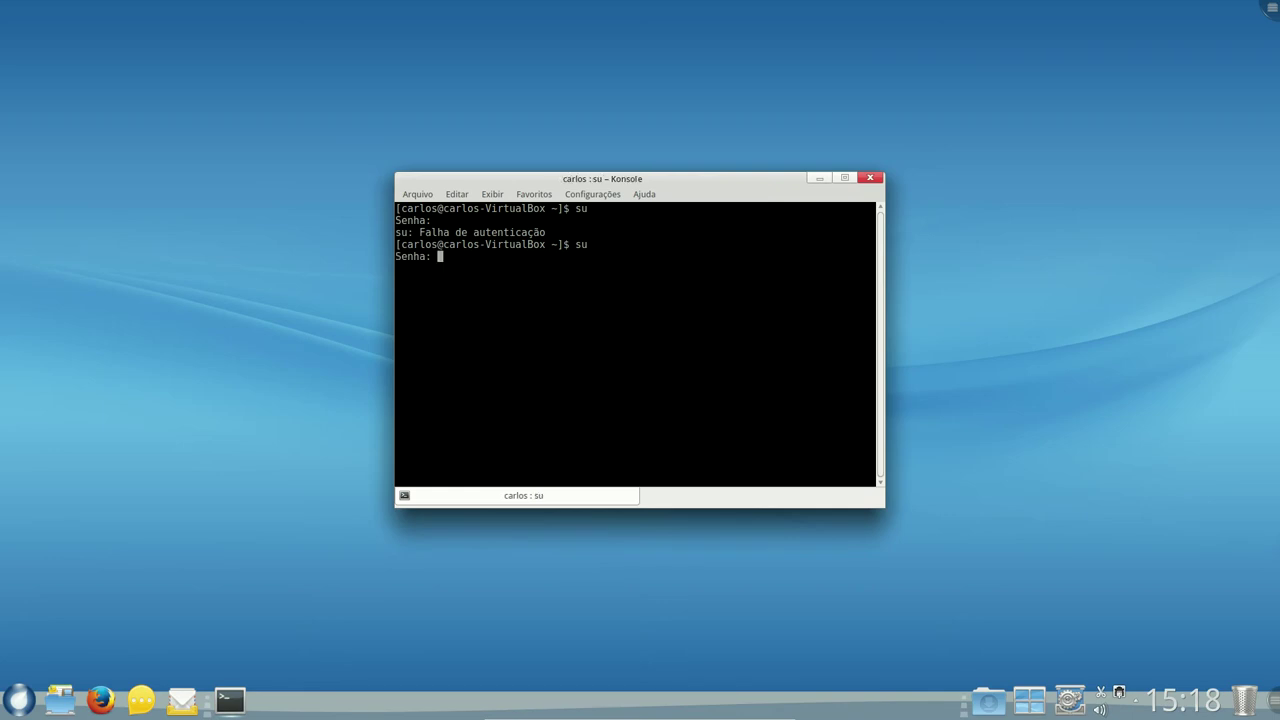
key(Return)
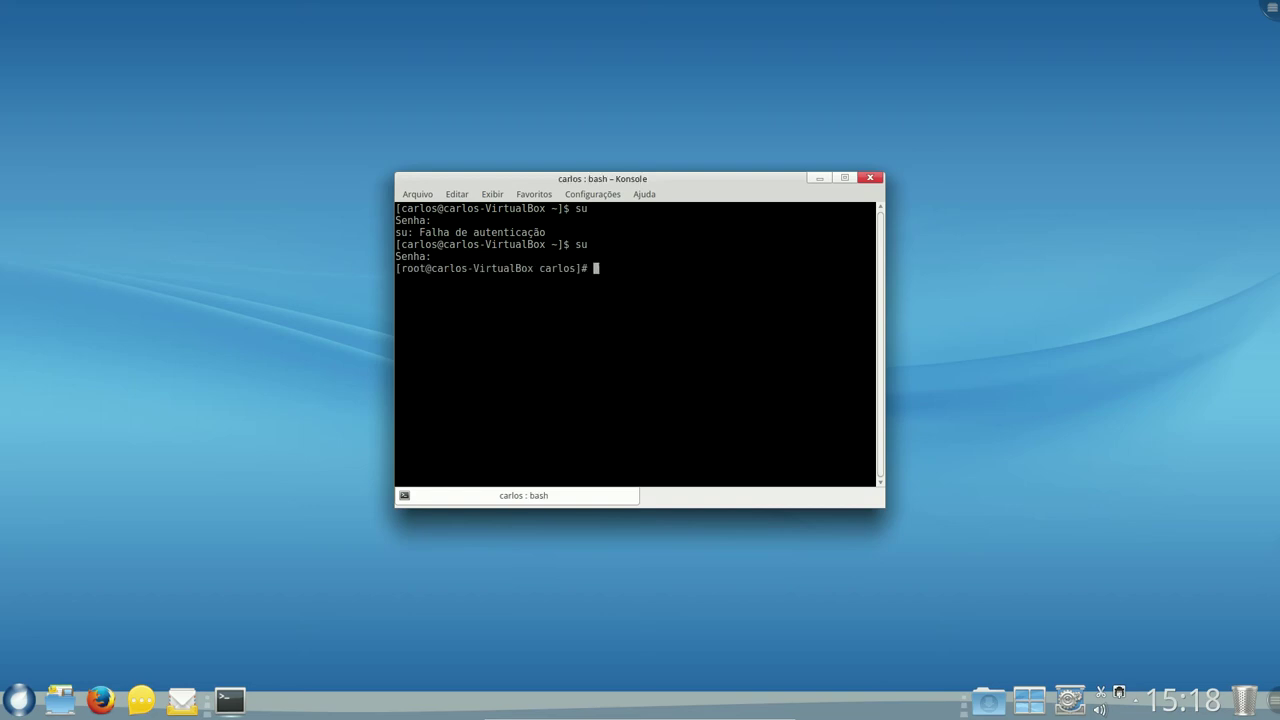
- Leave the root session and close the terminal using the exit command
text(exit)
key(Return)
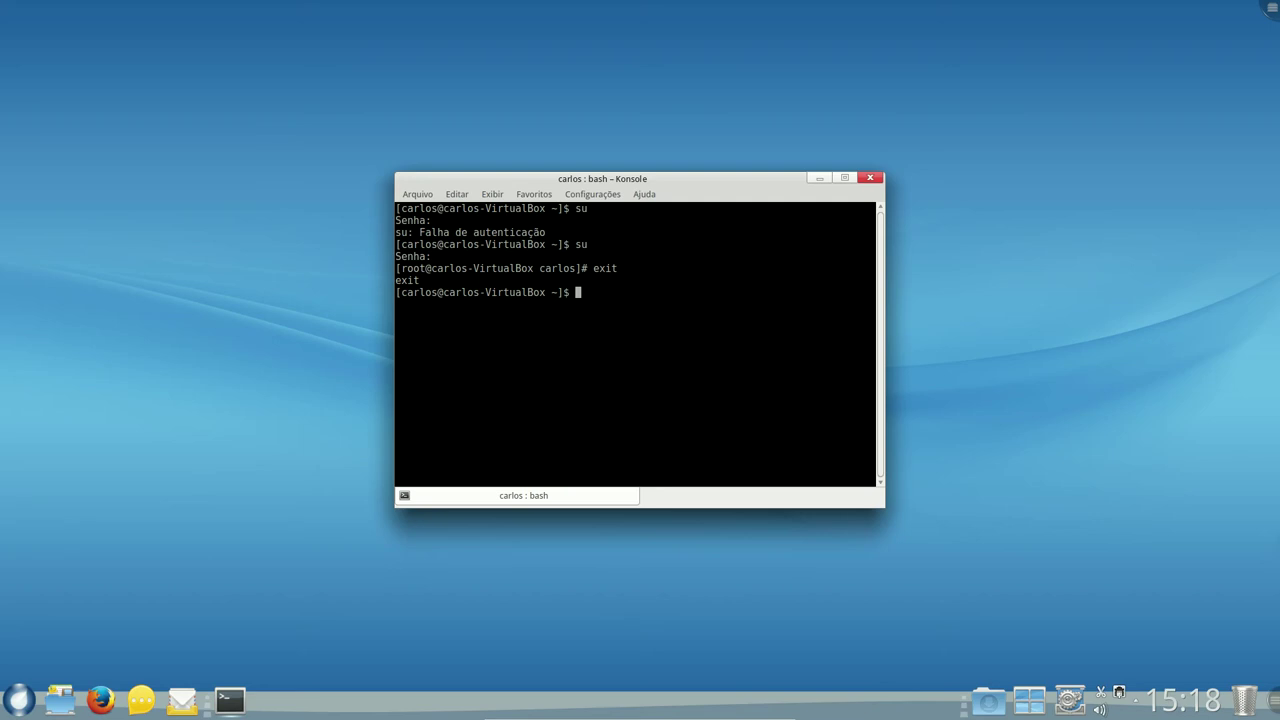
text(exit)
key(Return)
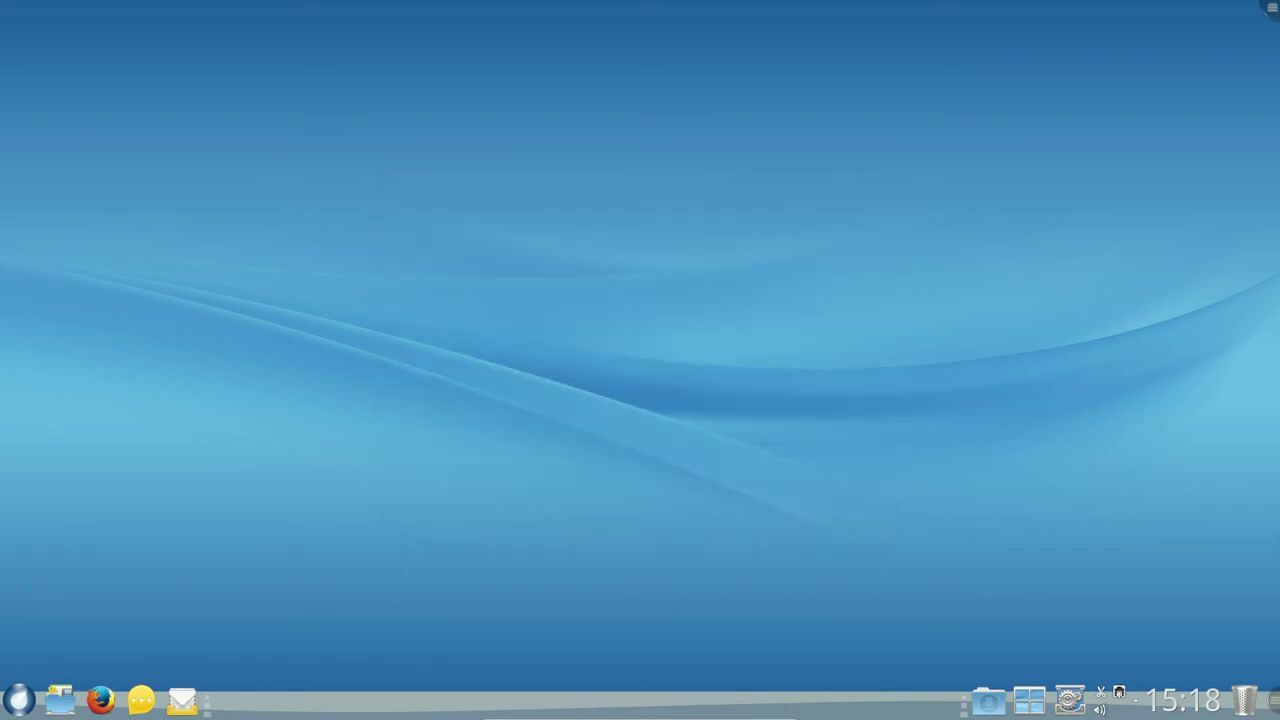
- Find Audacious by searching the launcher for auda, start the player and close its window
click(20, 698)
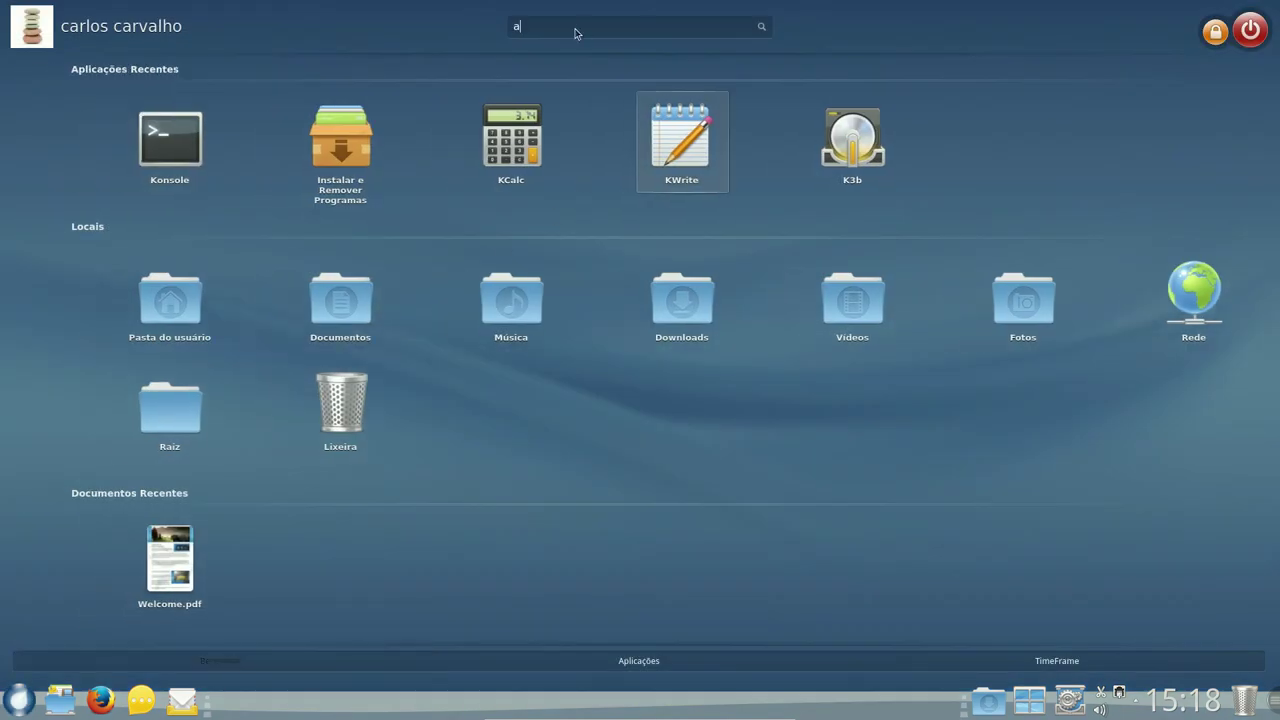
text(auda)
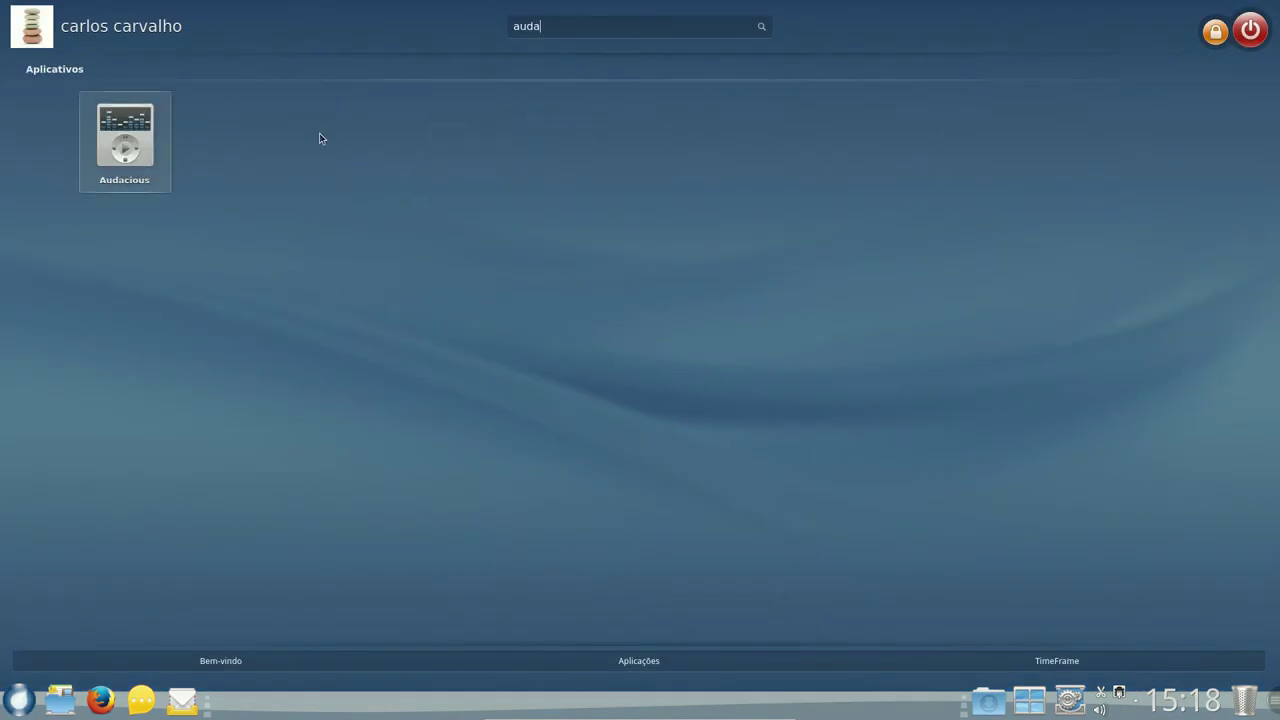
click(126, 162)
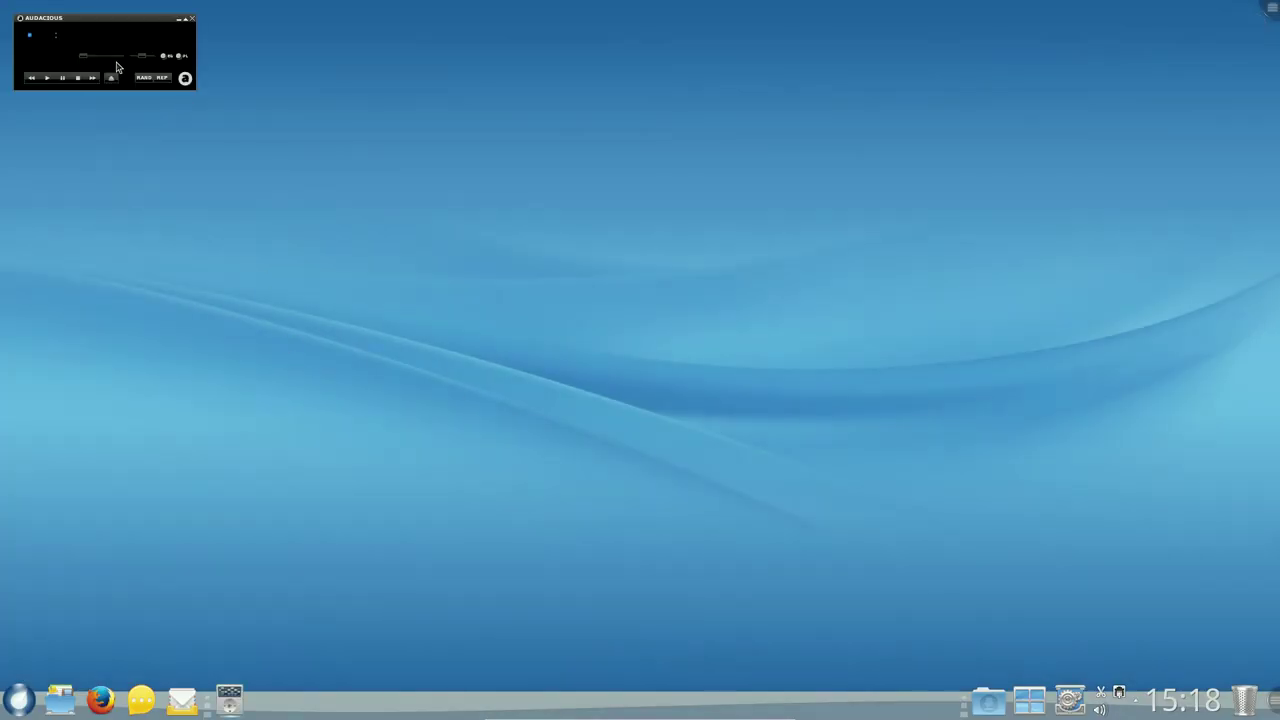
click(191, 19)
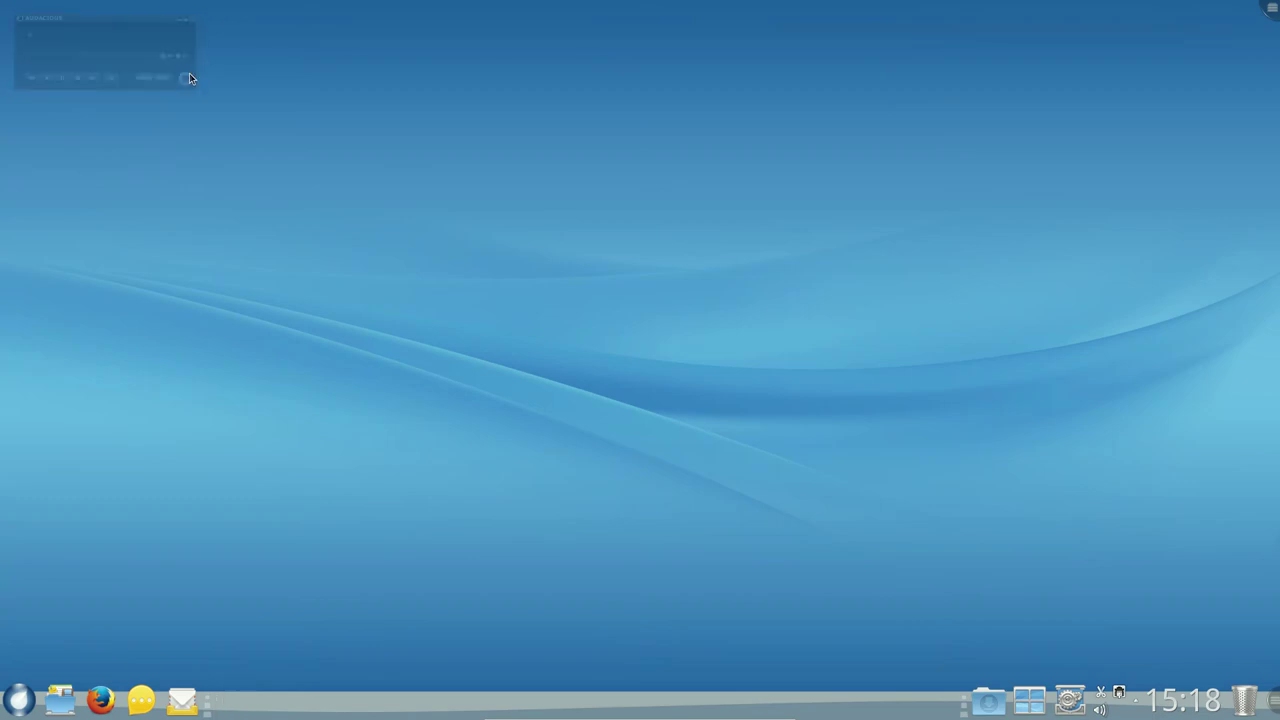
- Start Amarok from a launcher search for amar, decline using the Música folder as collection, and cancel the collection configuration
click(22, 704)
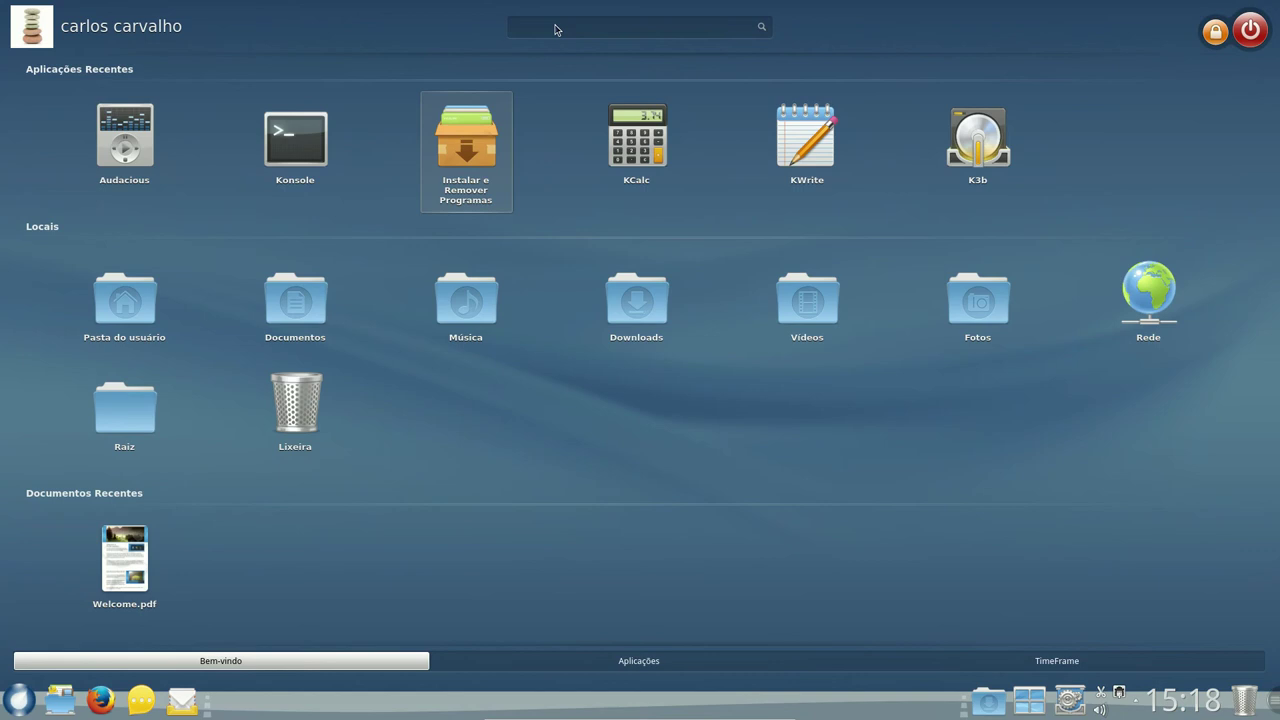
text(amar)
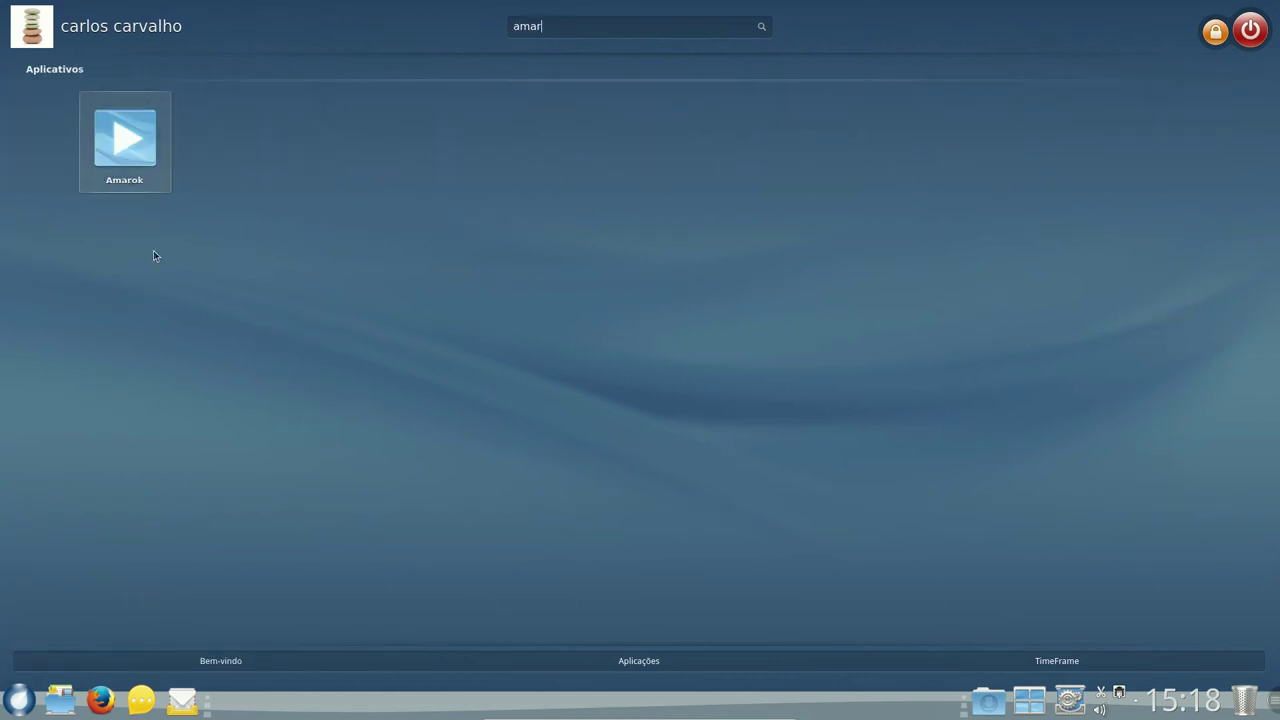
key(Return)
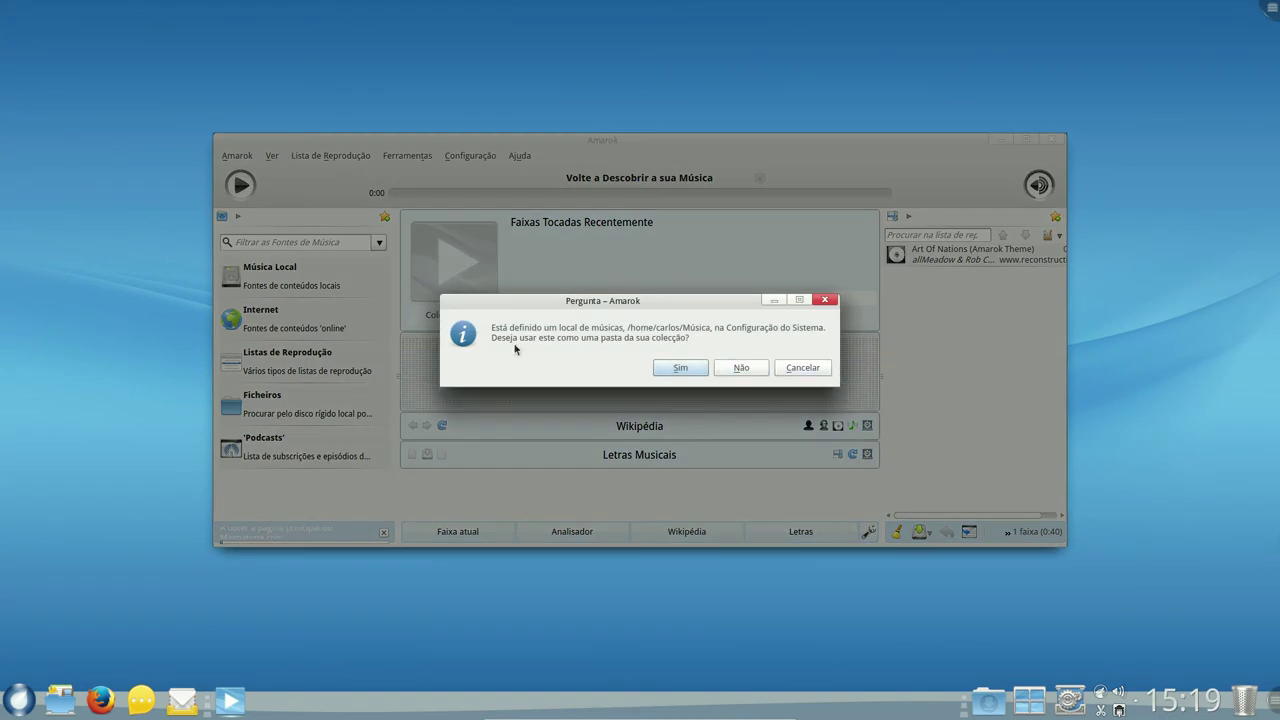
click(741, 367)
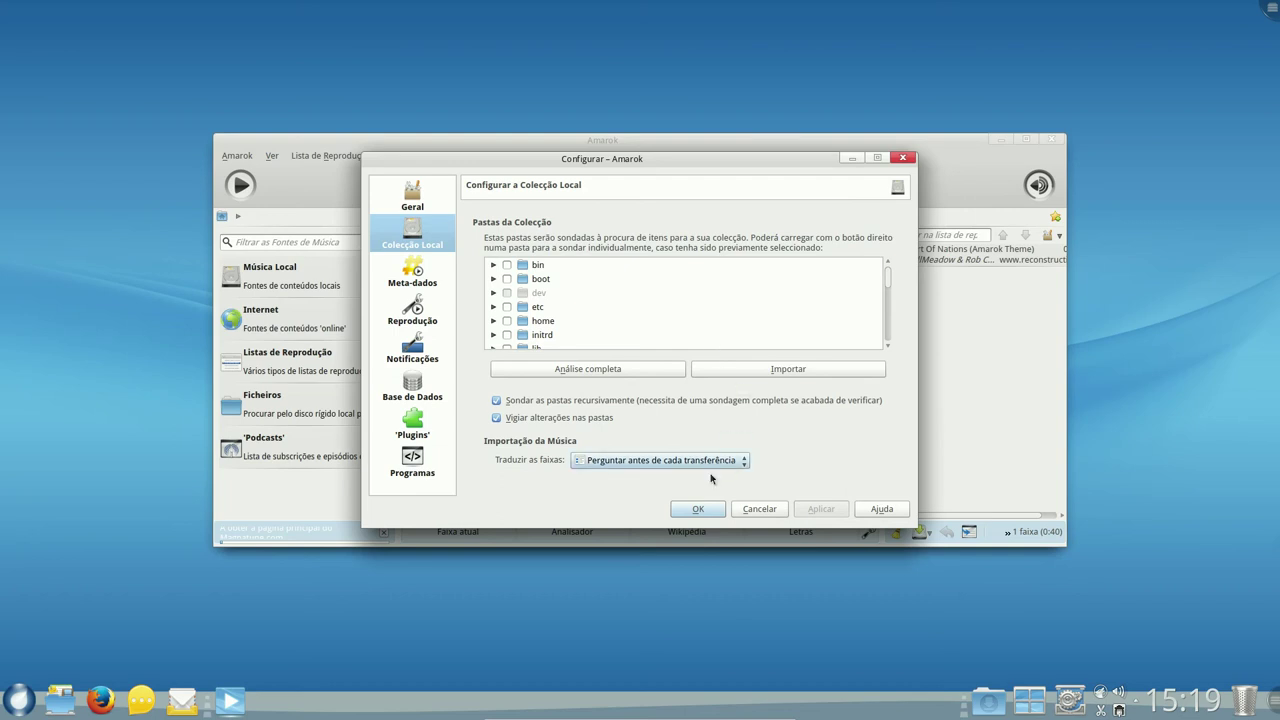
click(760, 509)
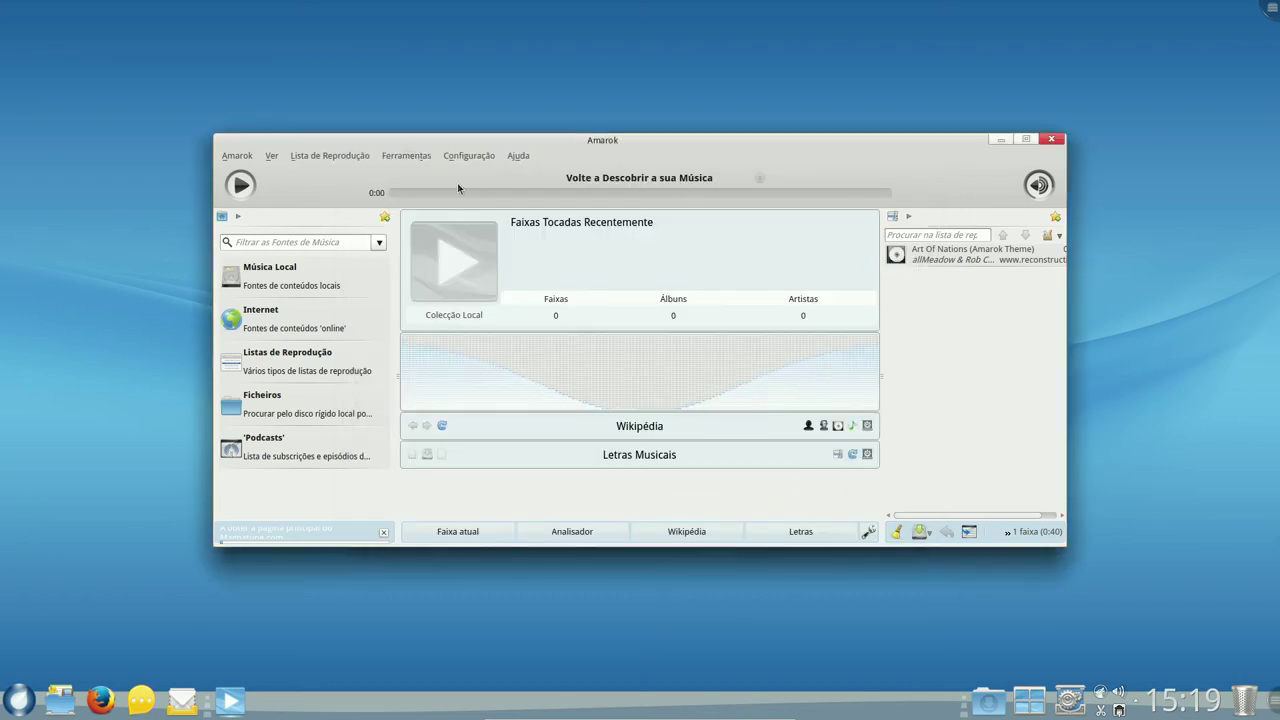
- View the About KDE information from Amarok's help, then close it and the Amarok window
click(516, 156)
click(543, 257)
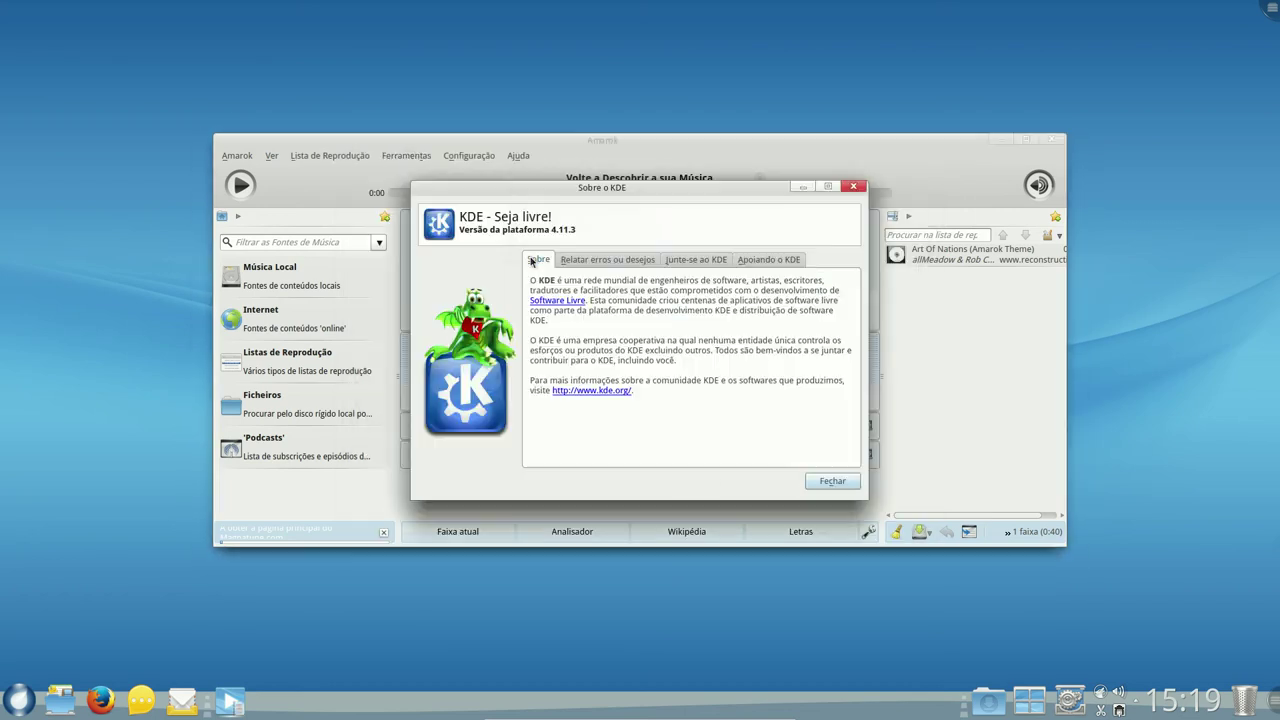
click(853, 186)
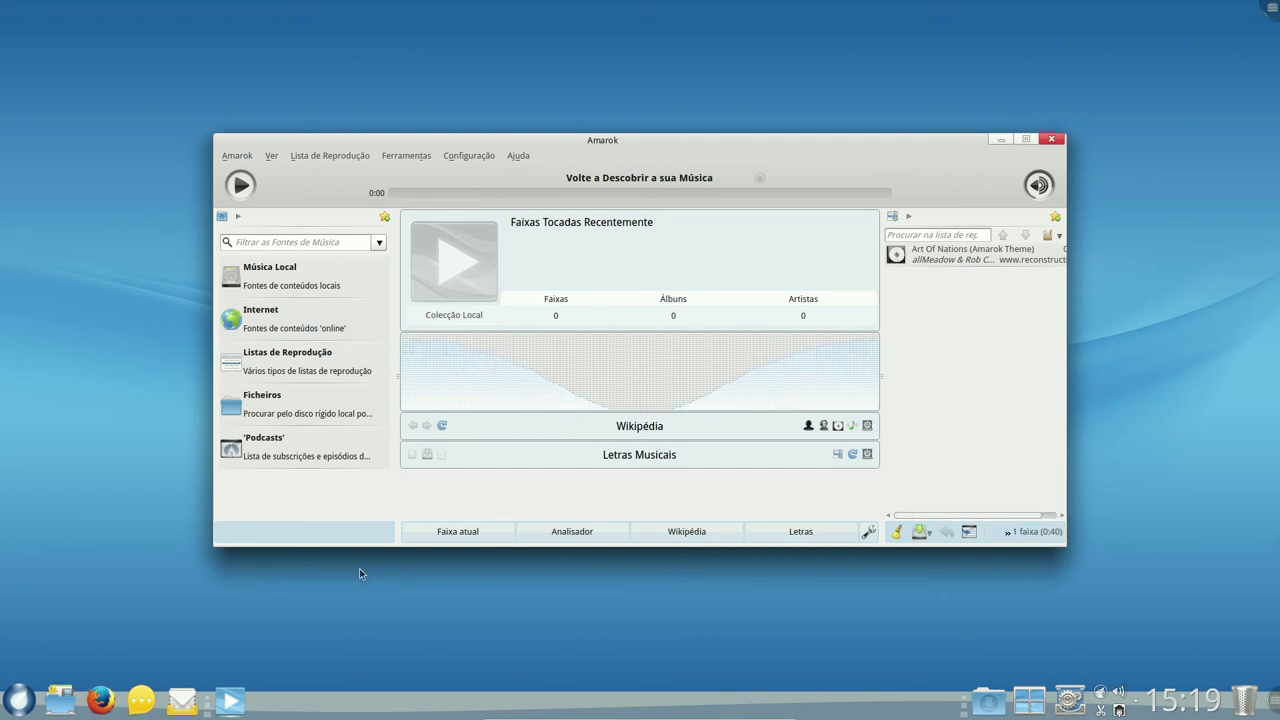
click(1050, 140)
click(947, 379)
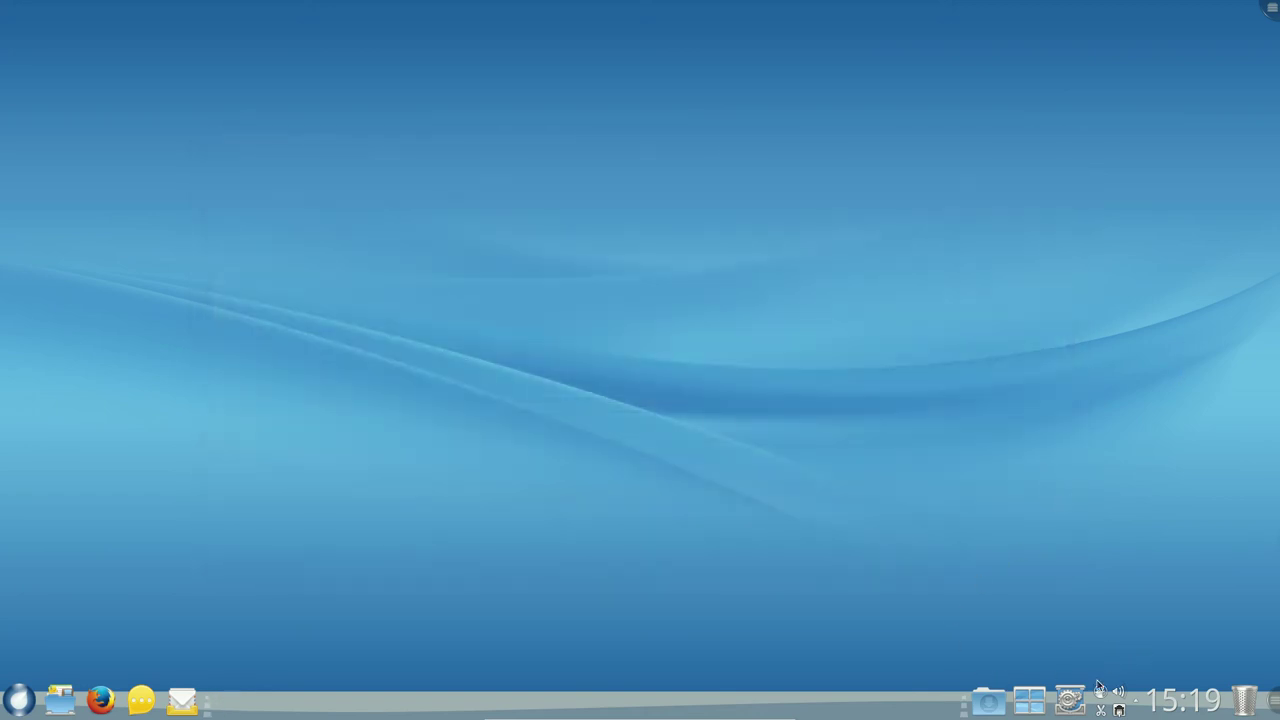
- Display the virtual desktop overview and return to the first desktop, then open and close the Downloads folder preview
click(1037, 705)
click(520, 195)
click(989, 706)
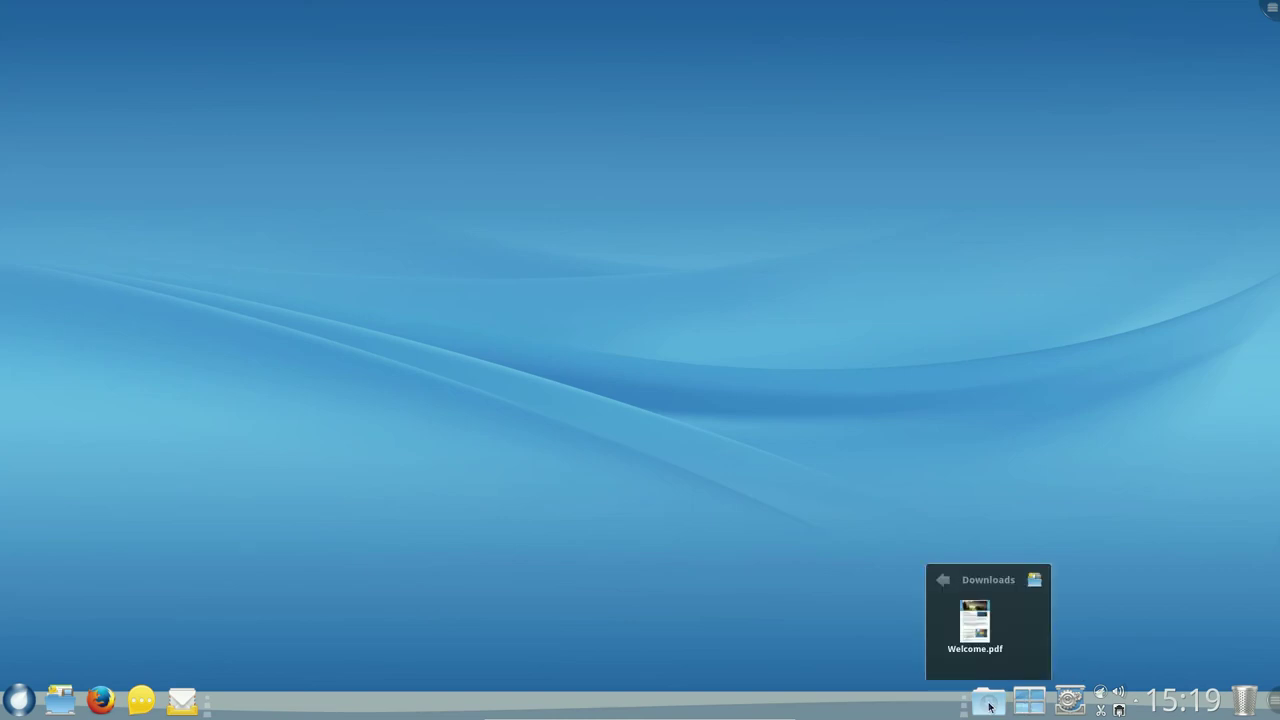
click(989, 706)
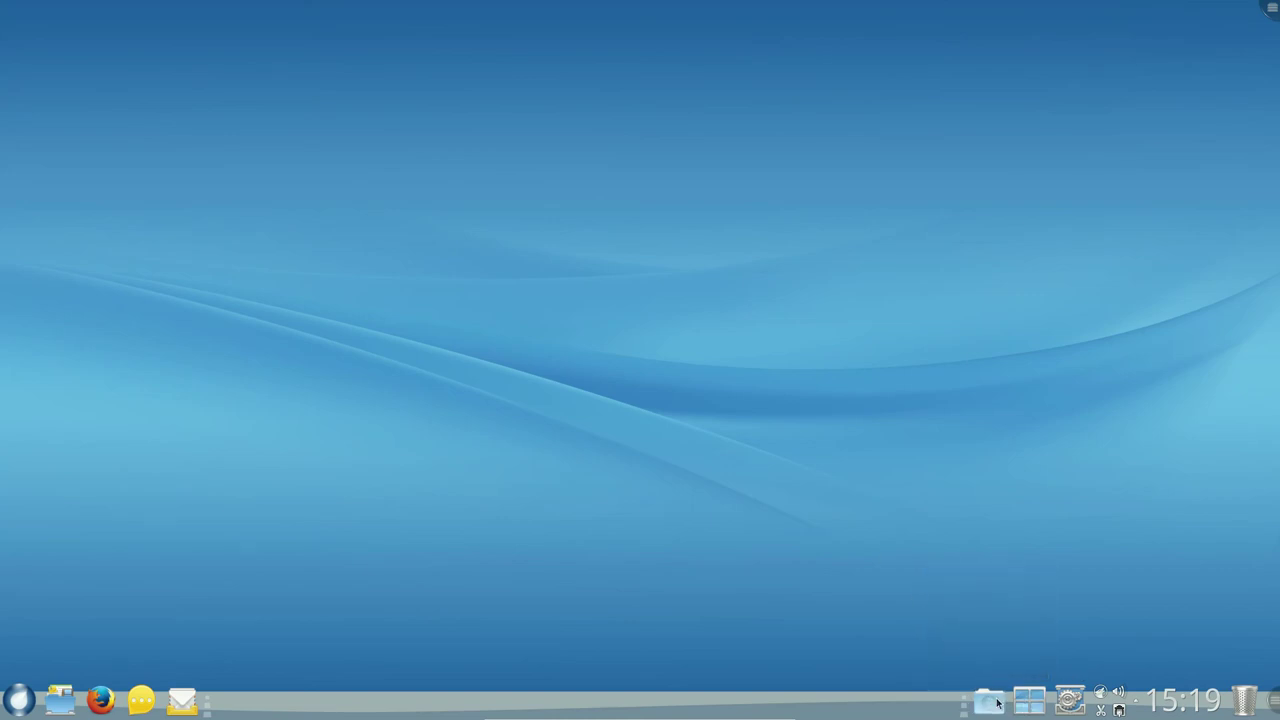
- Open the Downloads folder in Dolphin from its preview, switch to the home folder, and close the window
click(996, 704)
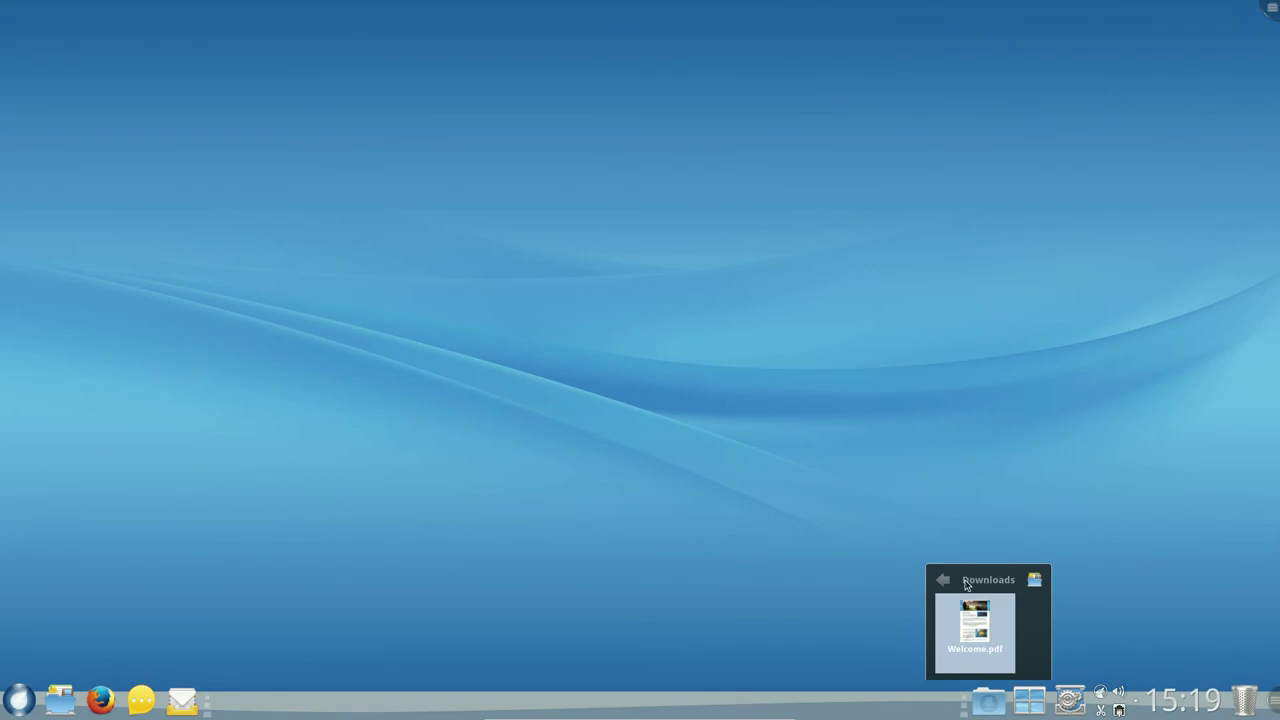
click(1012, 583)
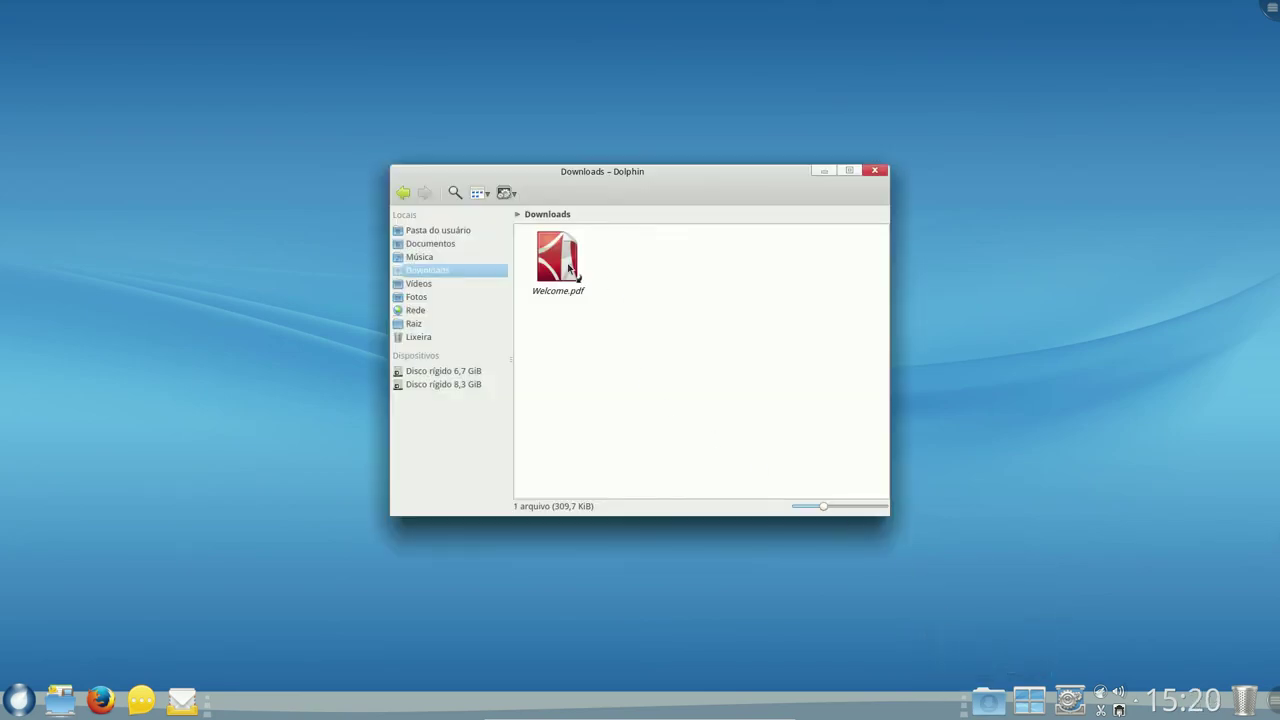
click(432, 231)
click(878, 172)
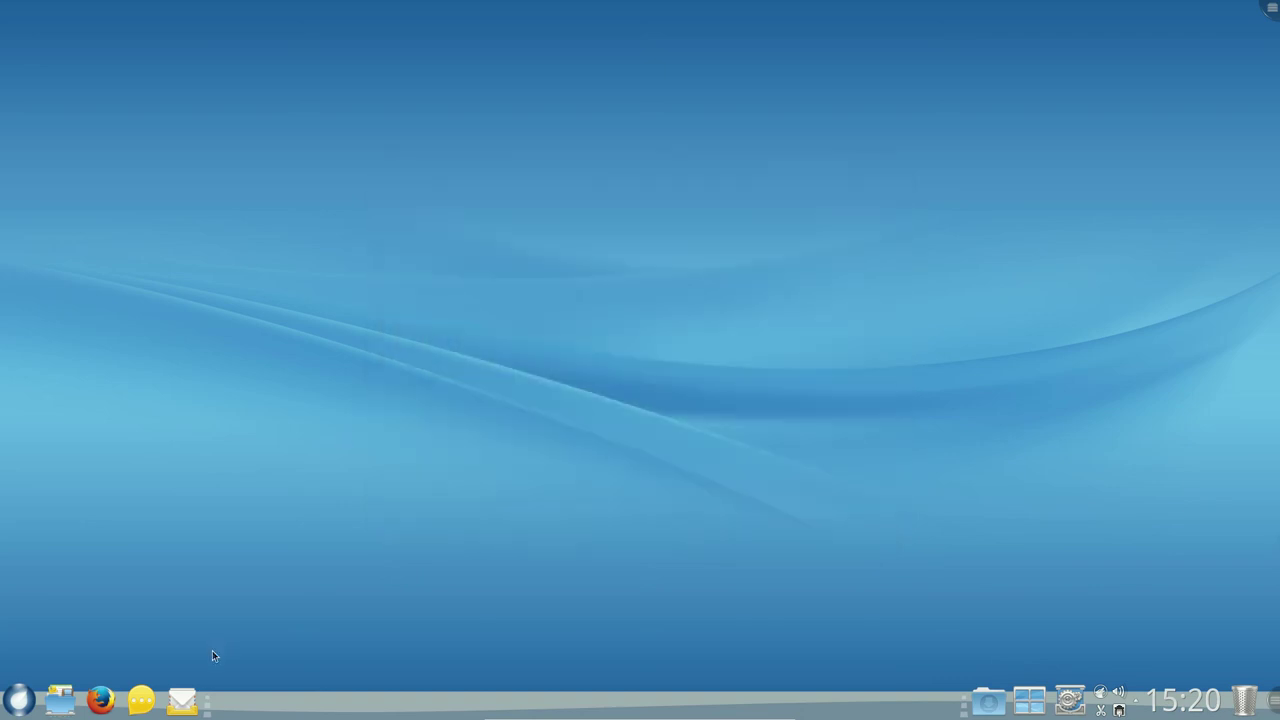
- Show the mail and Kopete launchers, then open Dolphin at the home folder and close it, twice
click(185, 703)
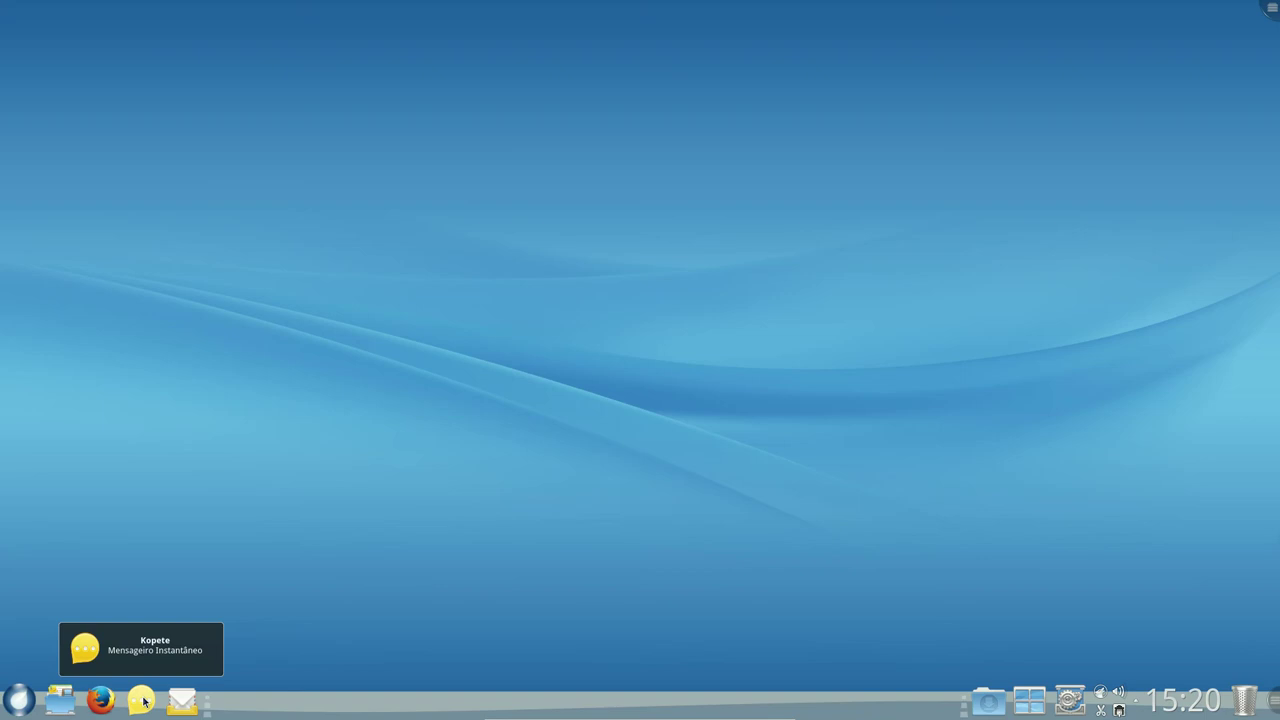
click(144, 703)
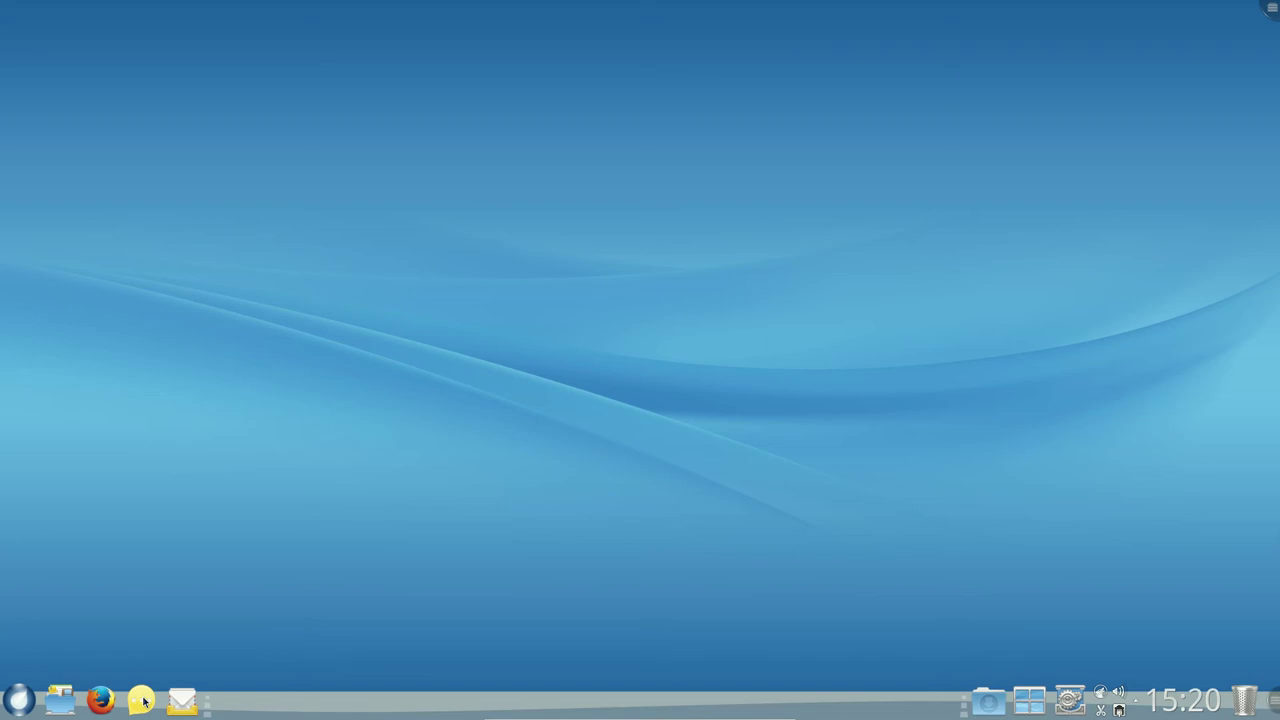
click(62, 699)
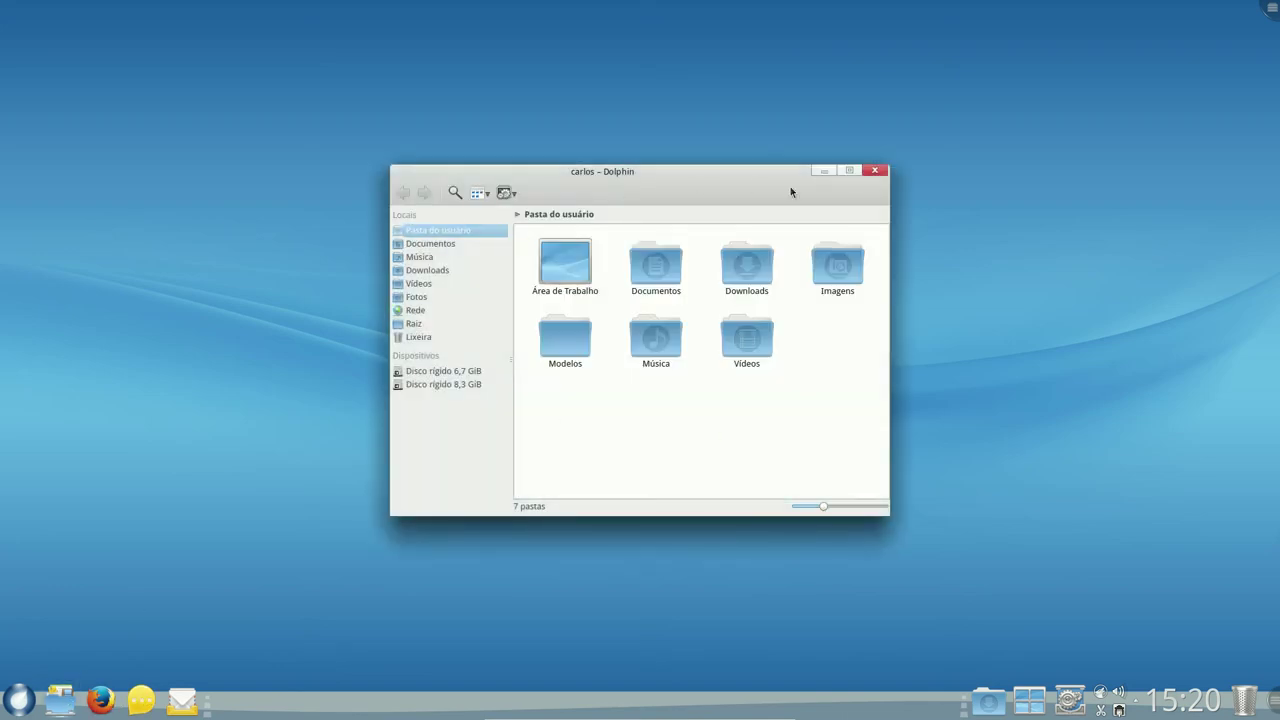
click(882, 171)
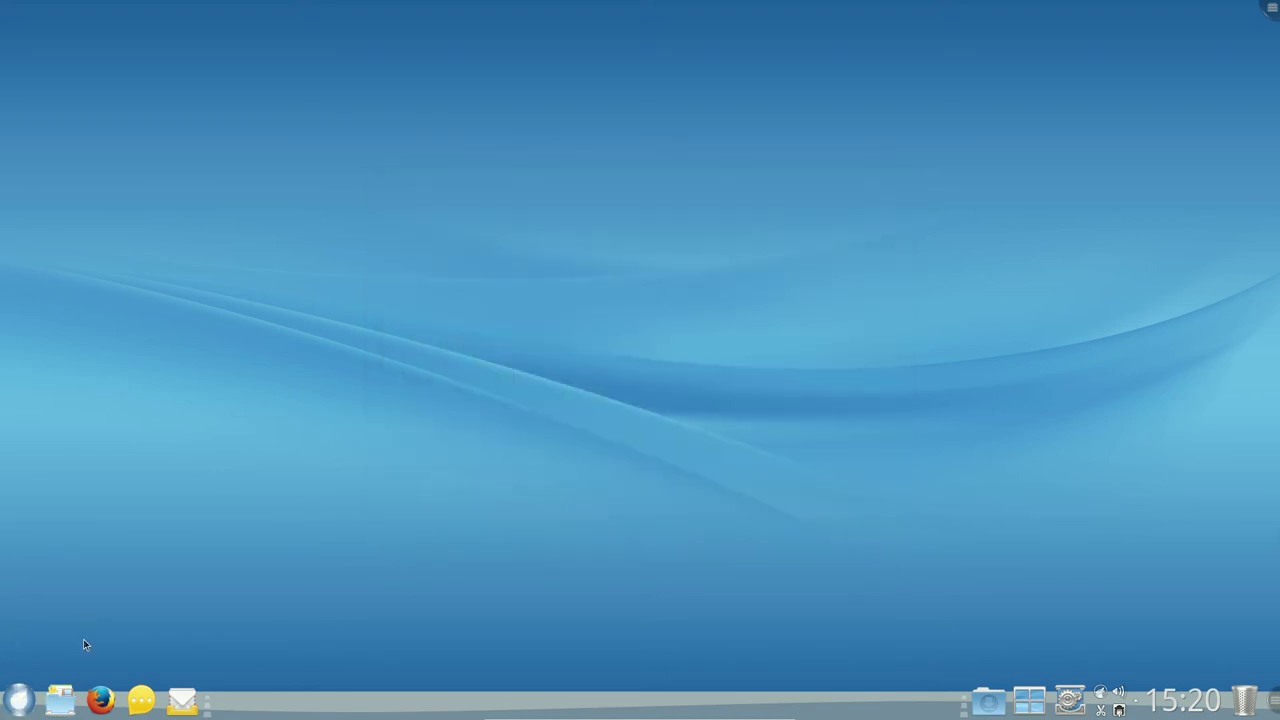
click(60, 700)
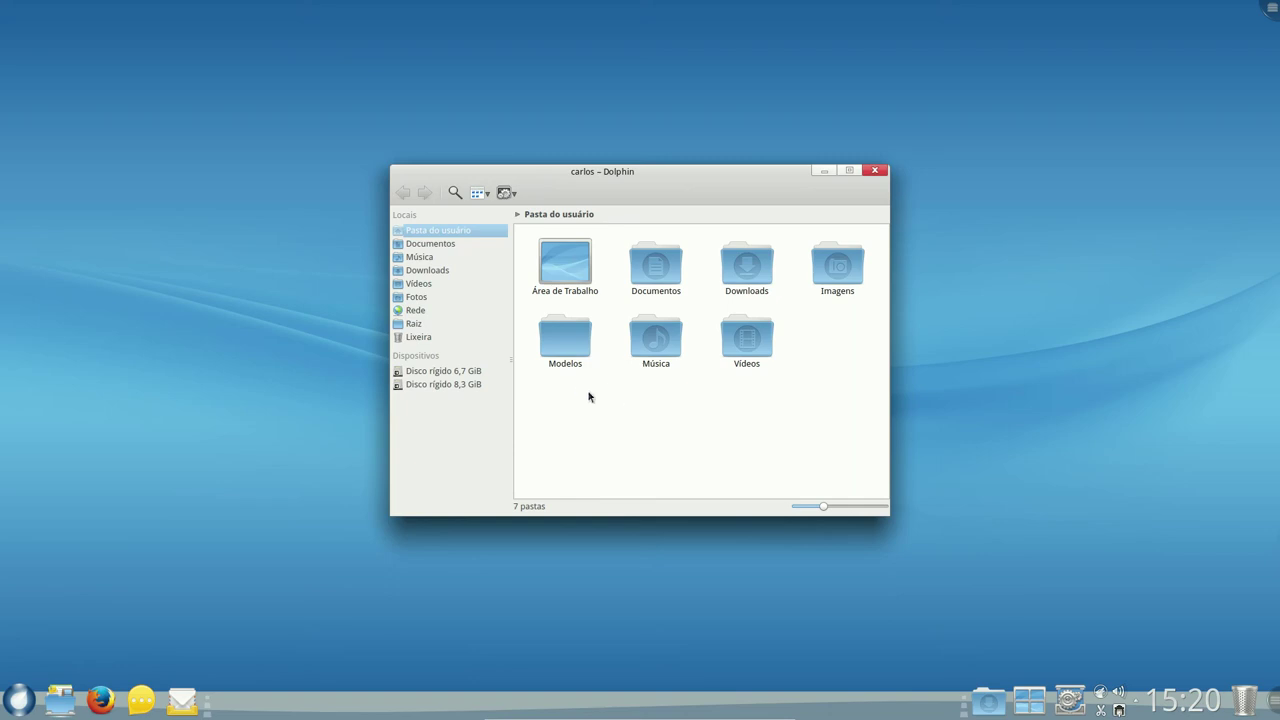
click(879, 172)
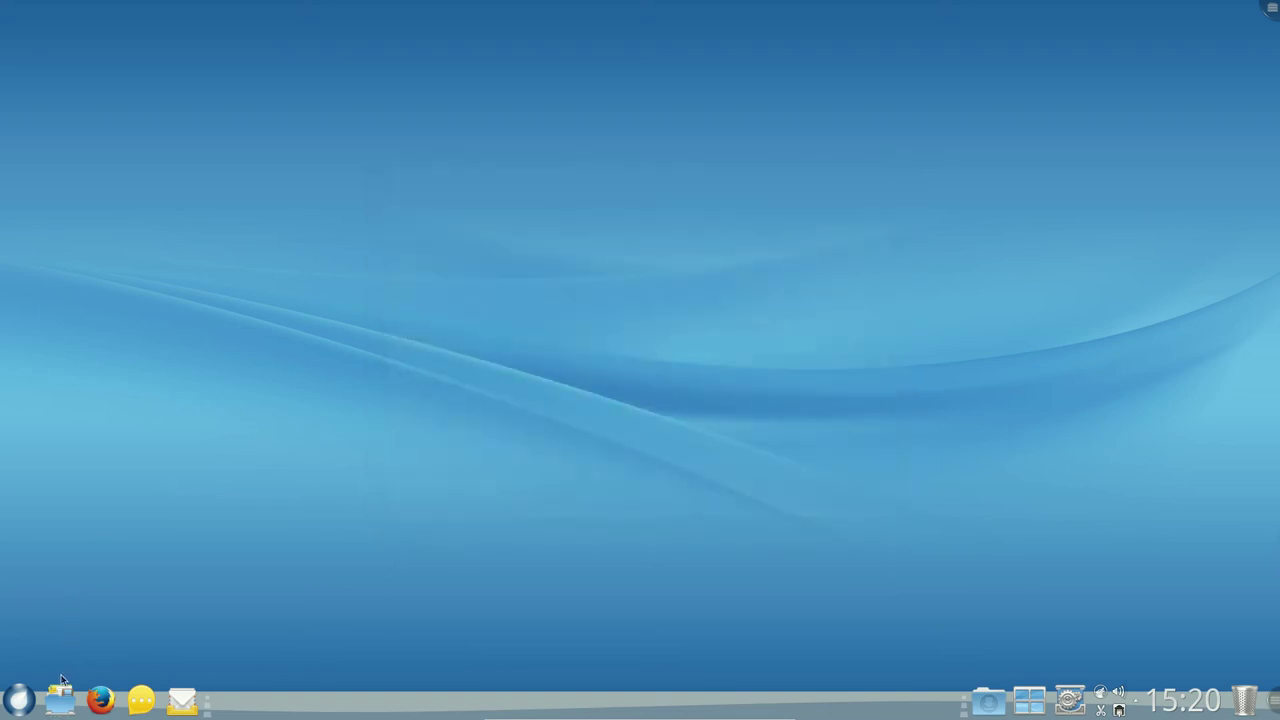
- Launch Transmission from a launcher search for trans and quit the Amarok instance still running in the background
click(19, 700)
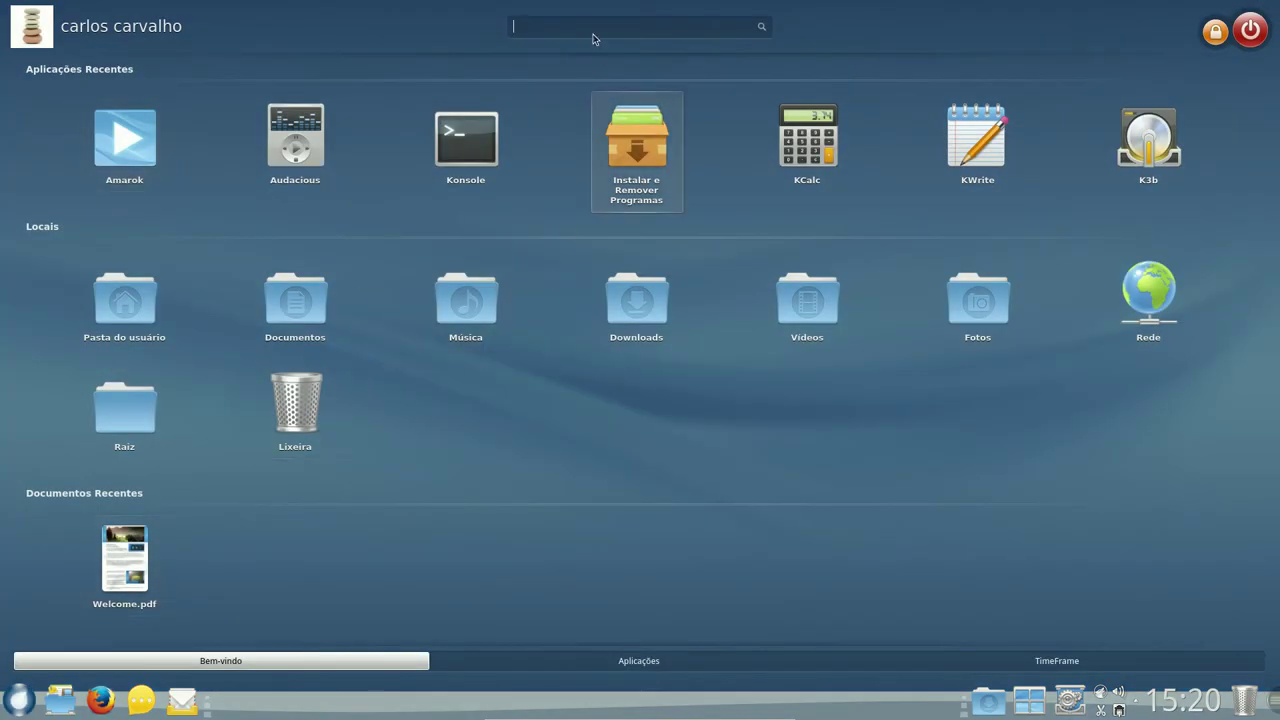
text(trans)
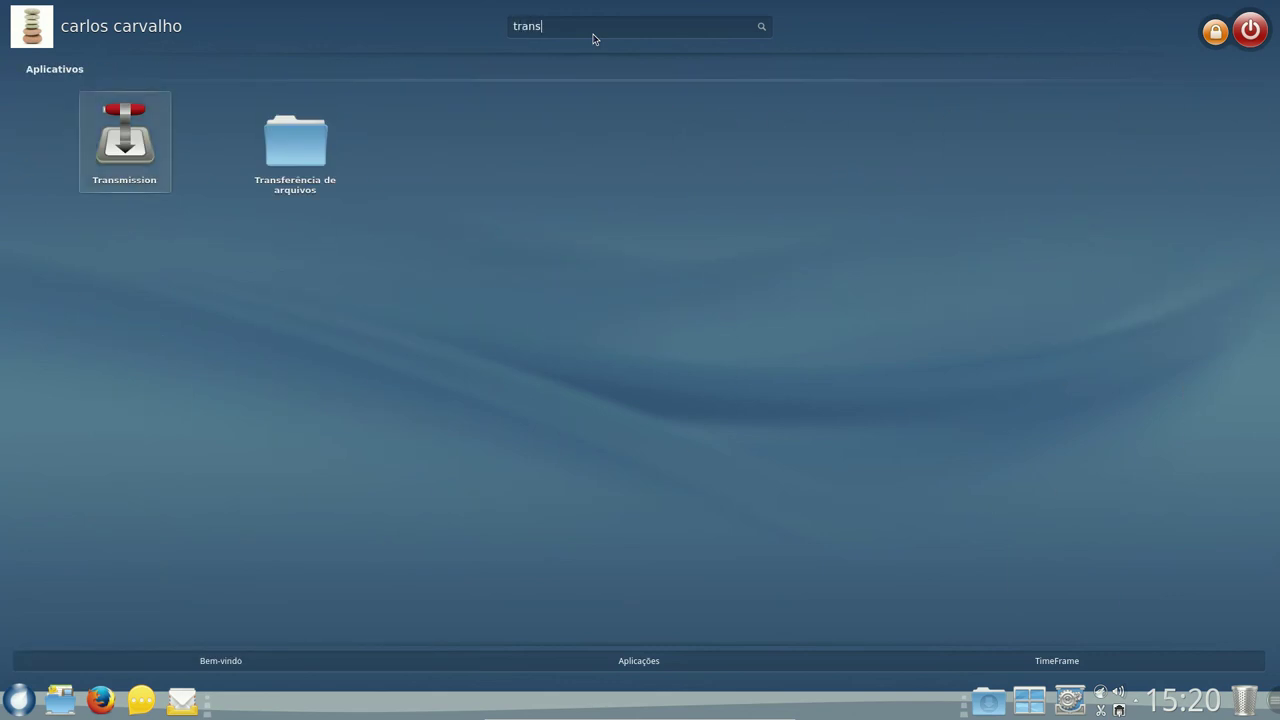
click(150, 142)
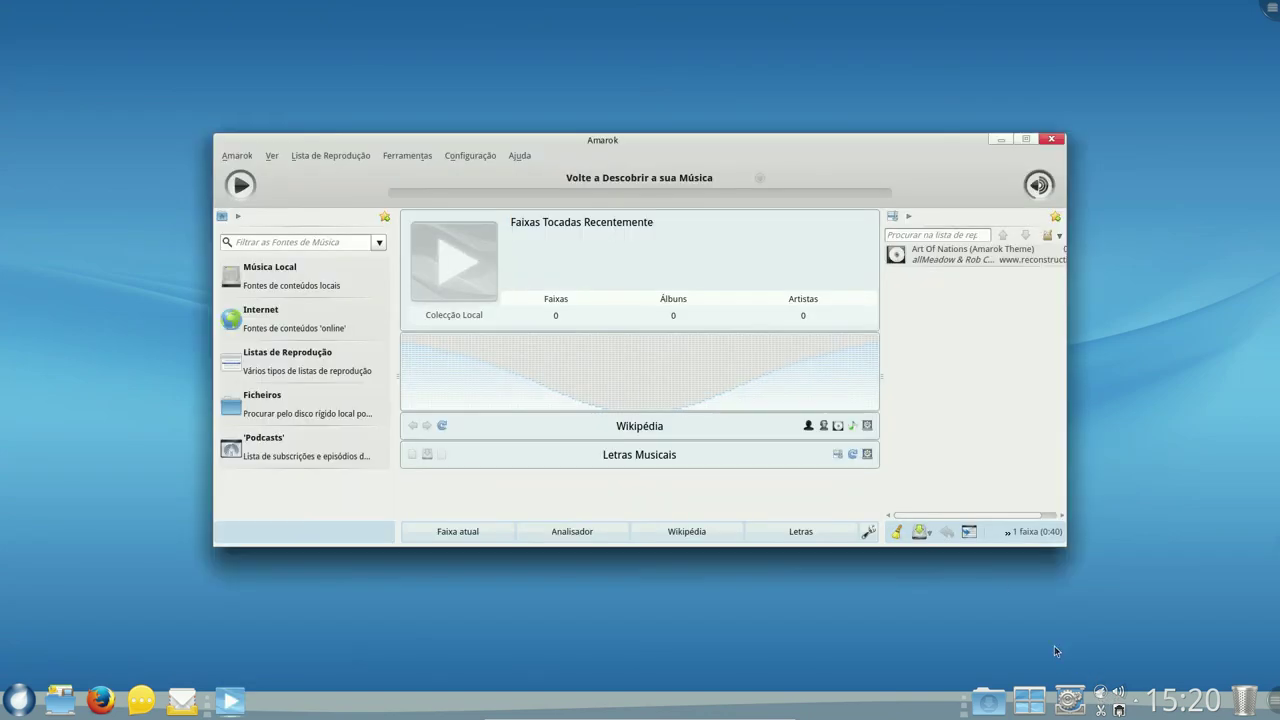
click(237, 155)
click(295, 266)
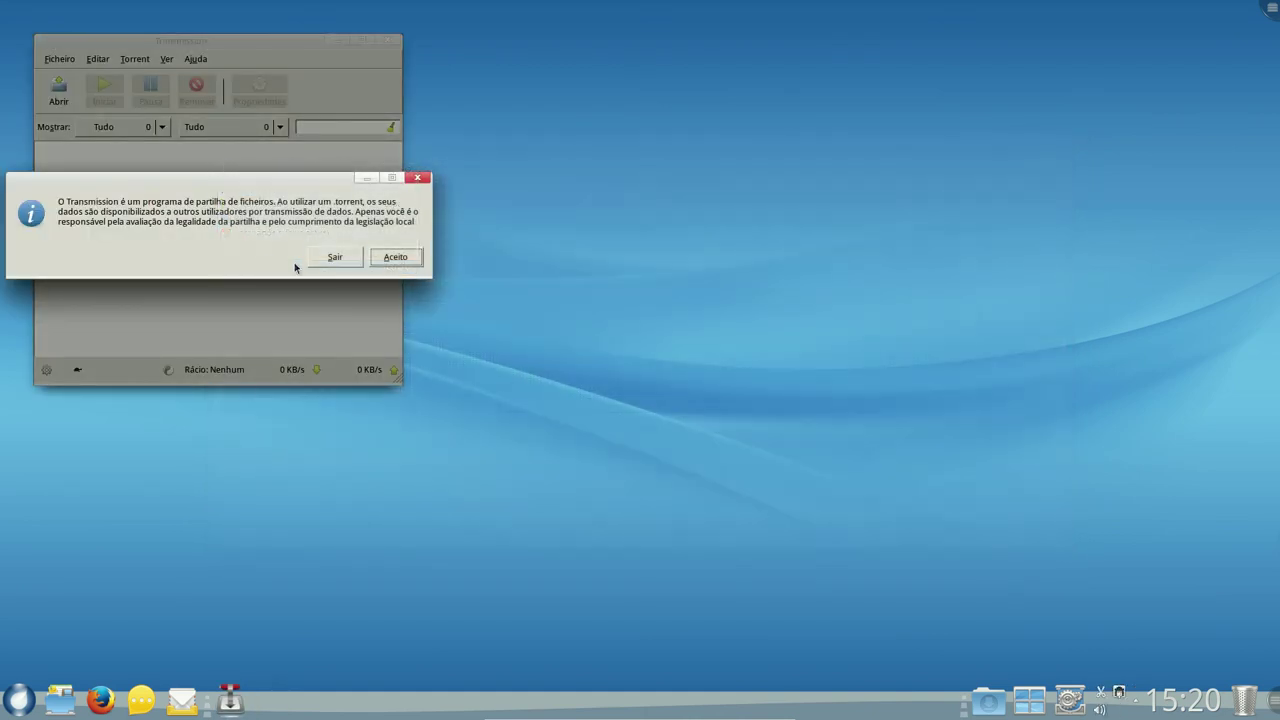
- Accept Transmission's file-sharing notice and move its window toward the middle of the desktop
click(378, 259)
drag(281, 47, 584, 106)
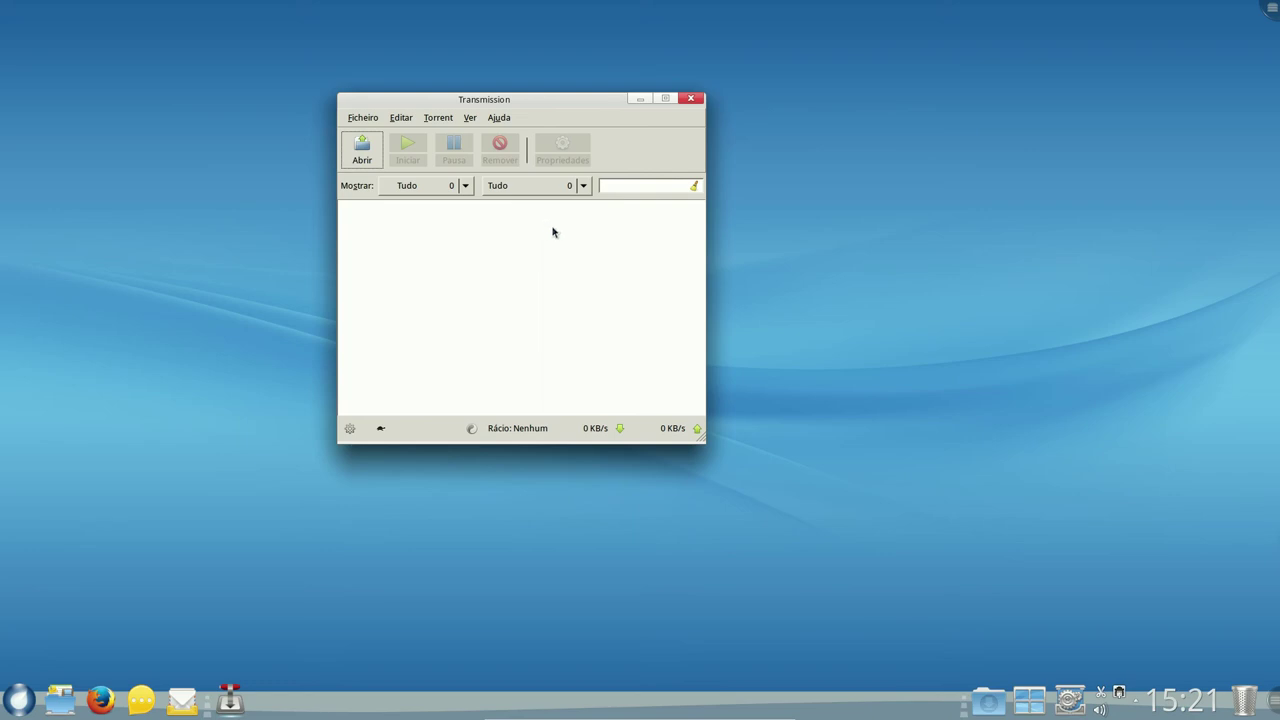
click(360, 155)
drag(563, 106, 604, 133)
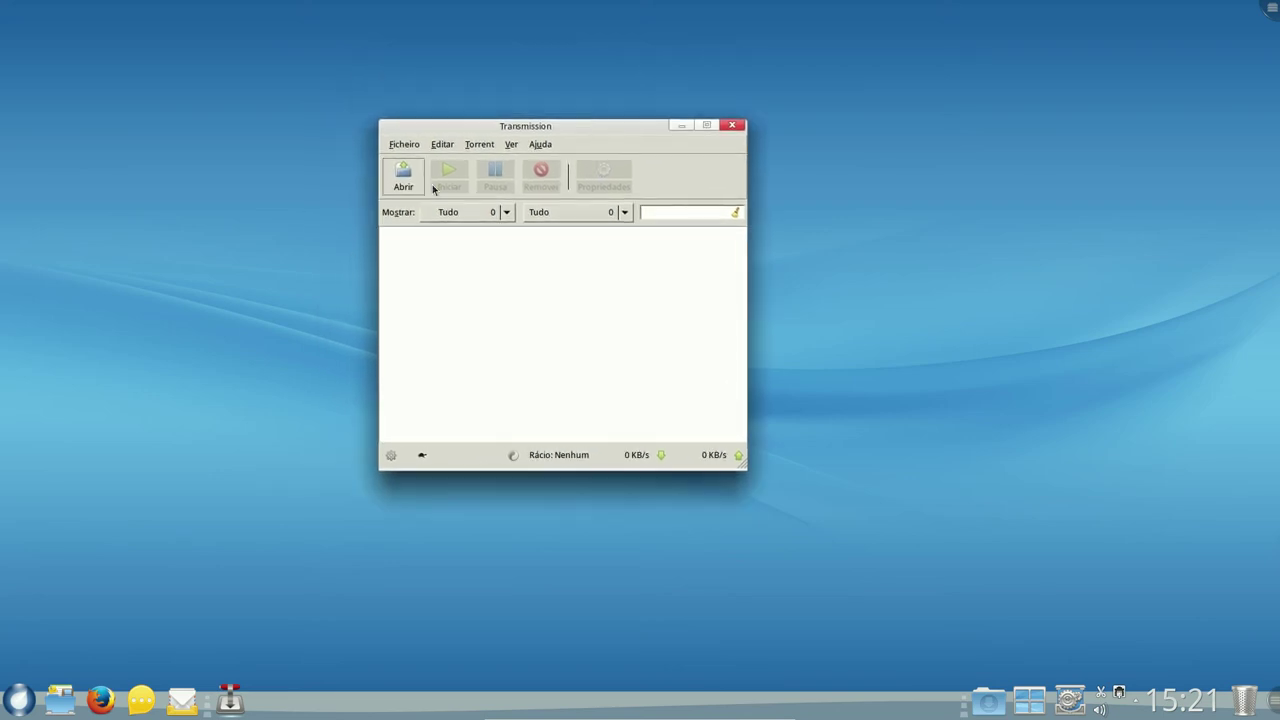
- Open the launcher, search for def, and clear the search text
click(20, 699)
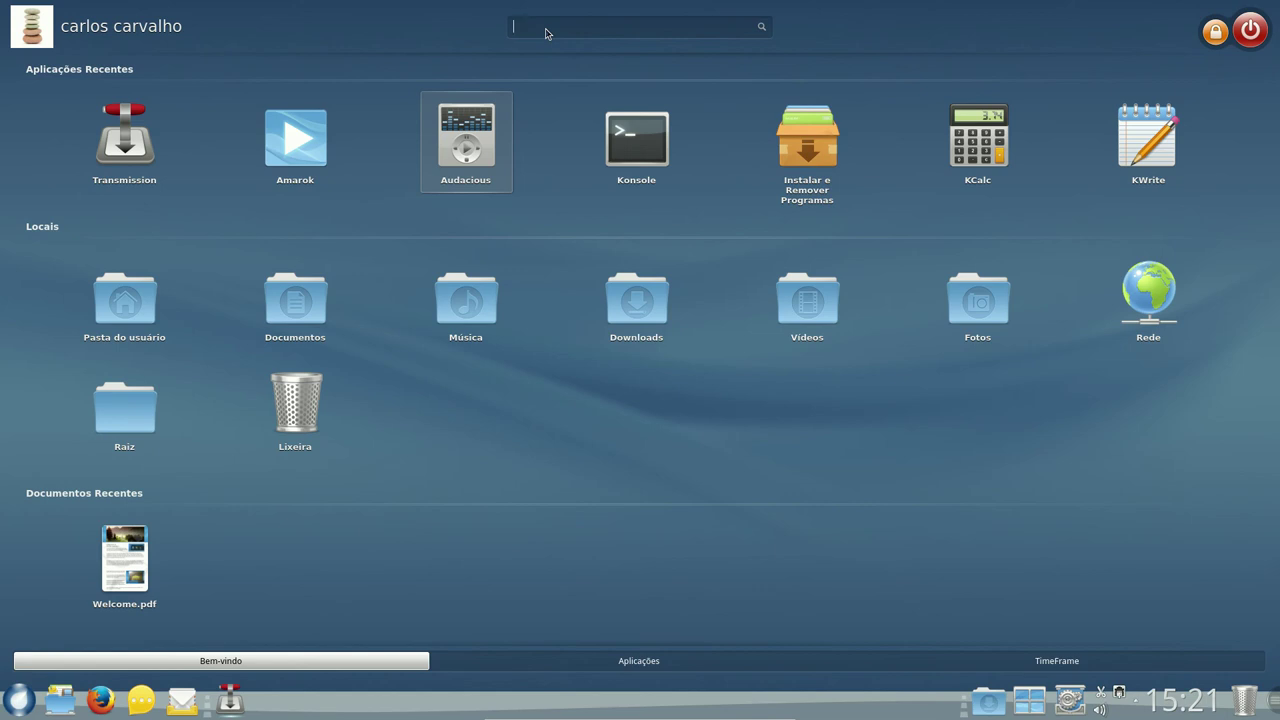
text(def)
key(BackSpace)
key(BackSpace)
key(BackSpace)
- Look through both pages of the launcher's installed applications and return to the first page
click(690, 661)
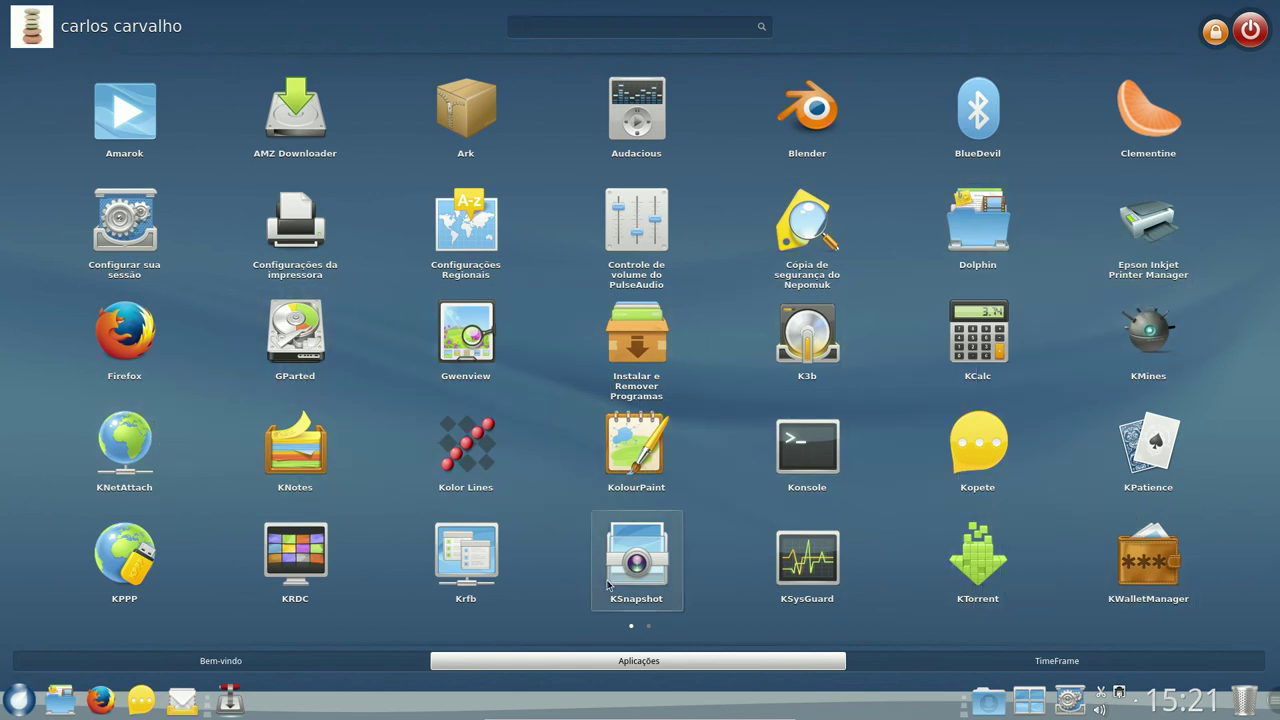
scroll(613, 583, down, 1)
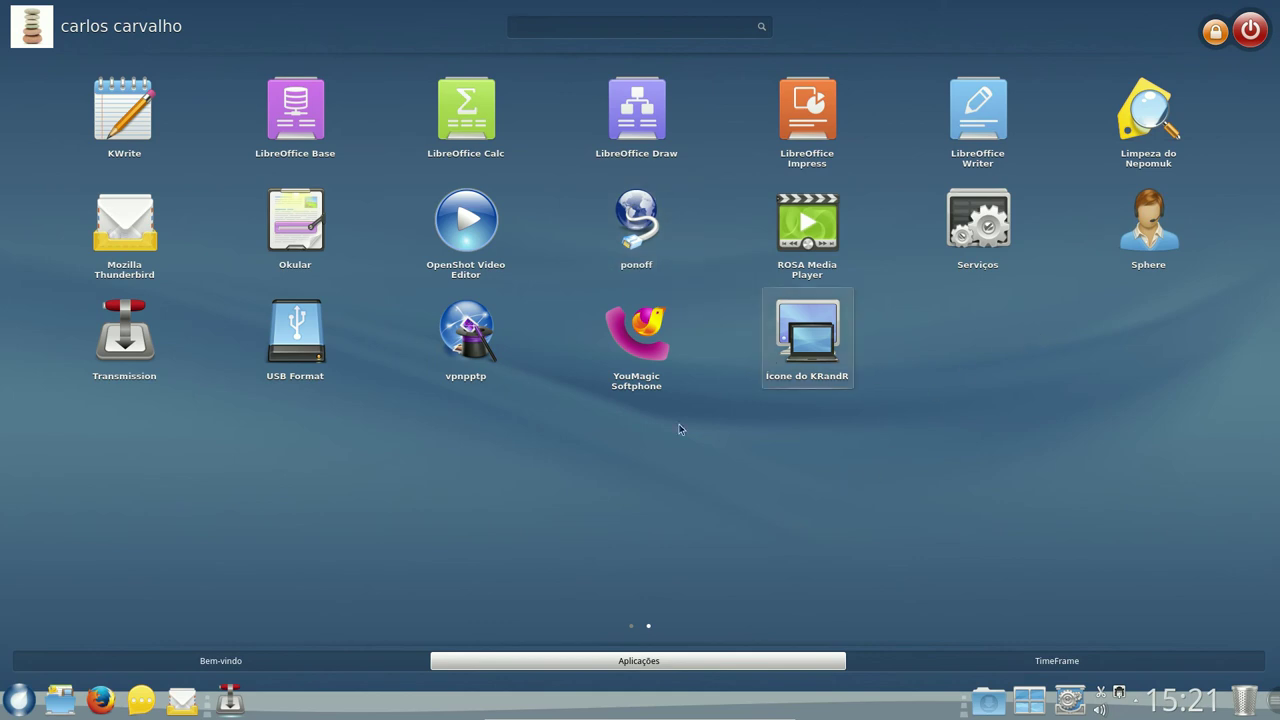
scroll(679, 429, up, 1)
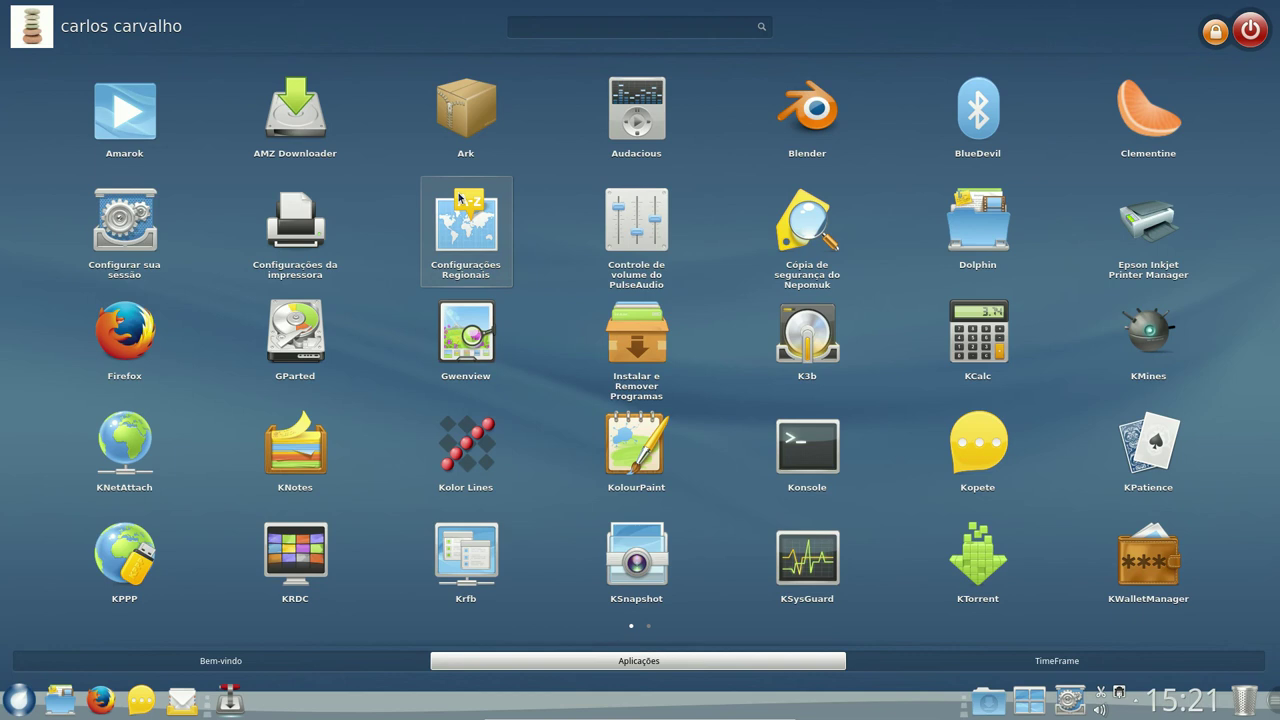
- Open the PulseAudio volume control and view its recording and playback settings
click(590, 225)
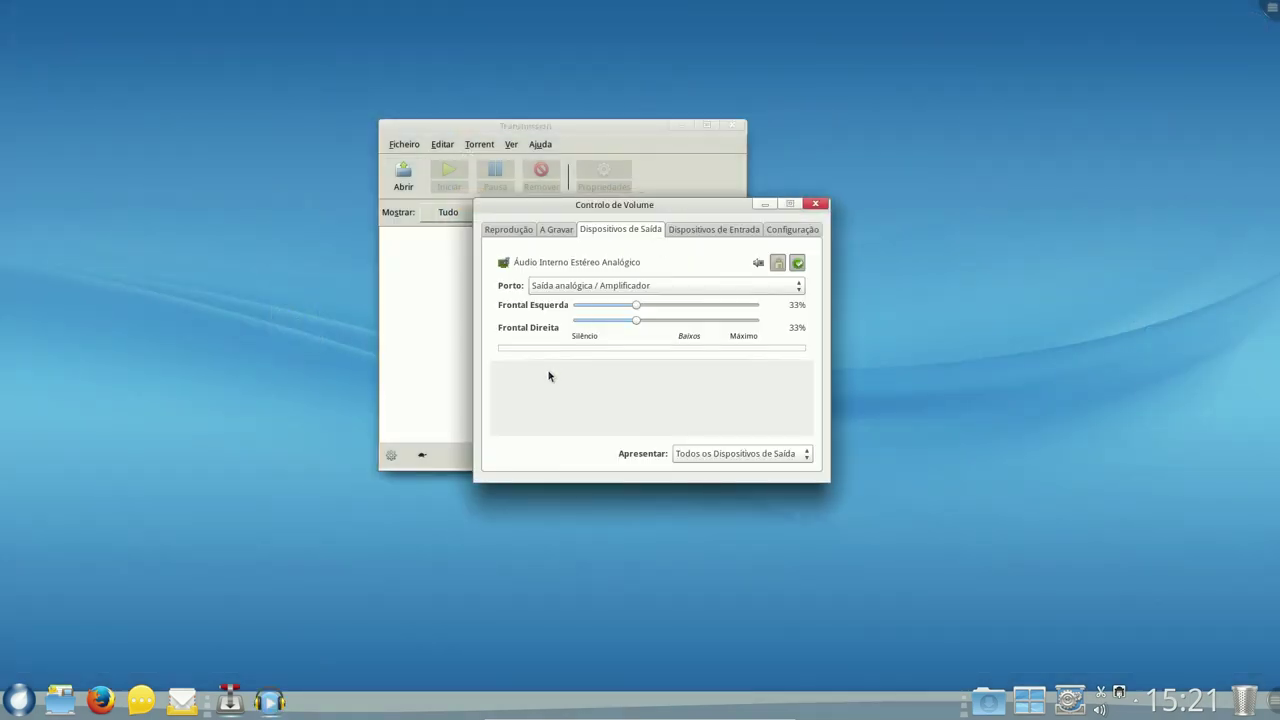
click(553, 230)
click(520, 232)
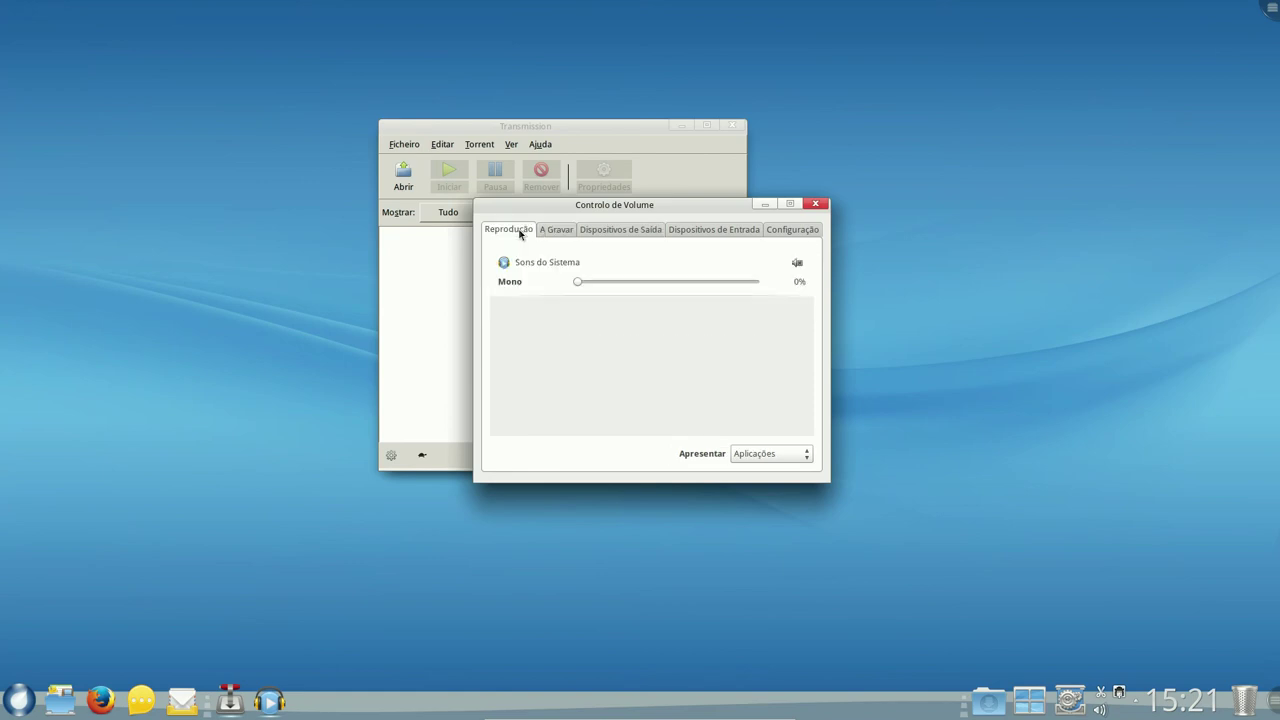
- View the recording, output-device and input-device settings in the volume control, then close it
click(550, 233)
click(599, 233)
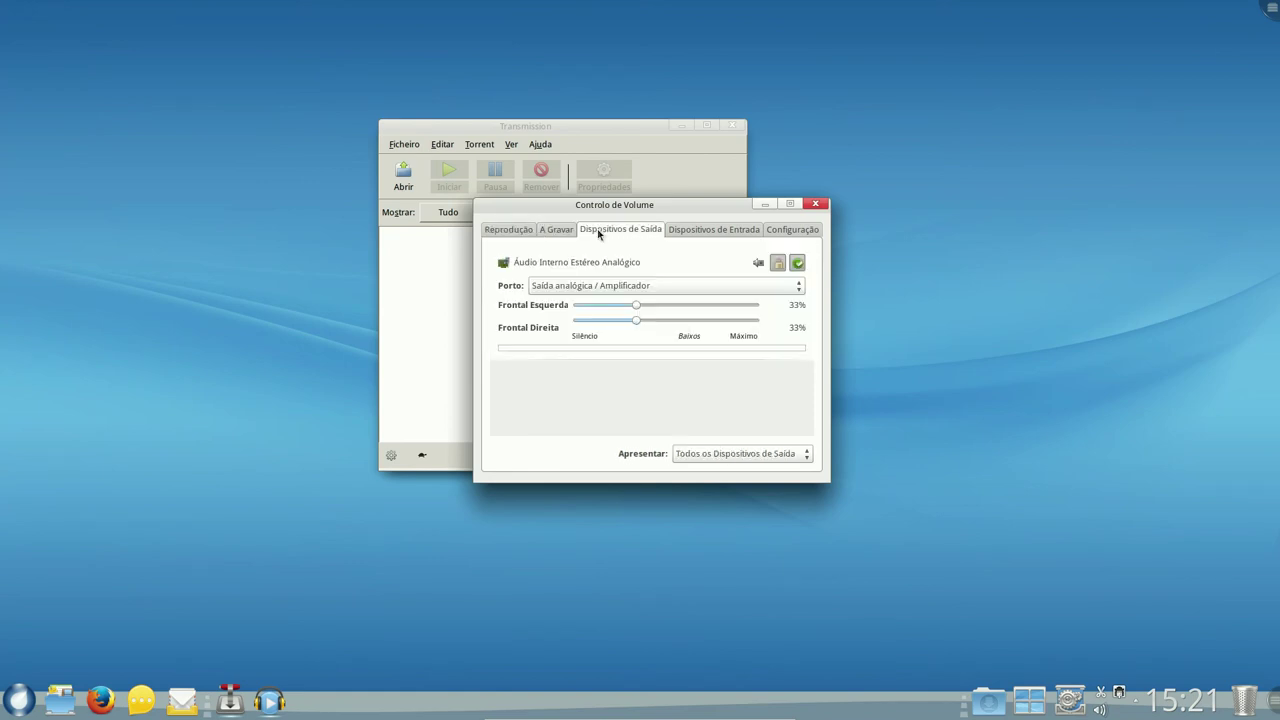
click(697, 231)
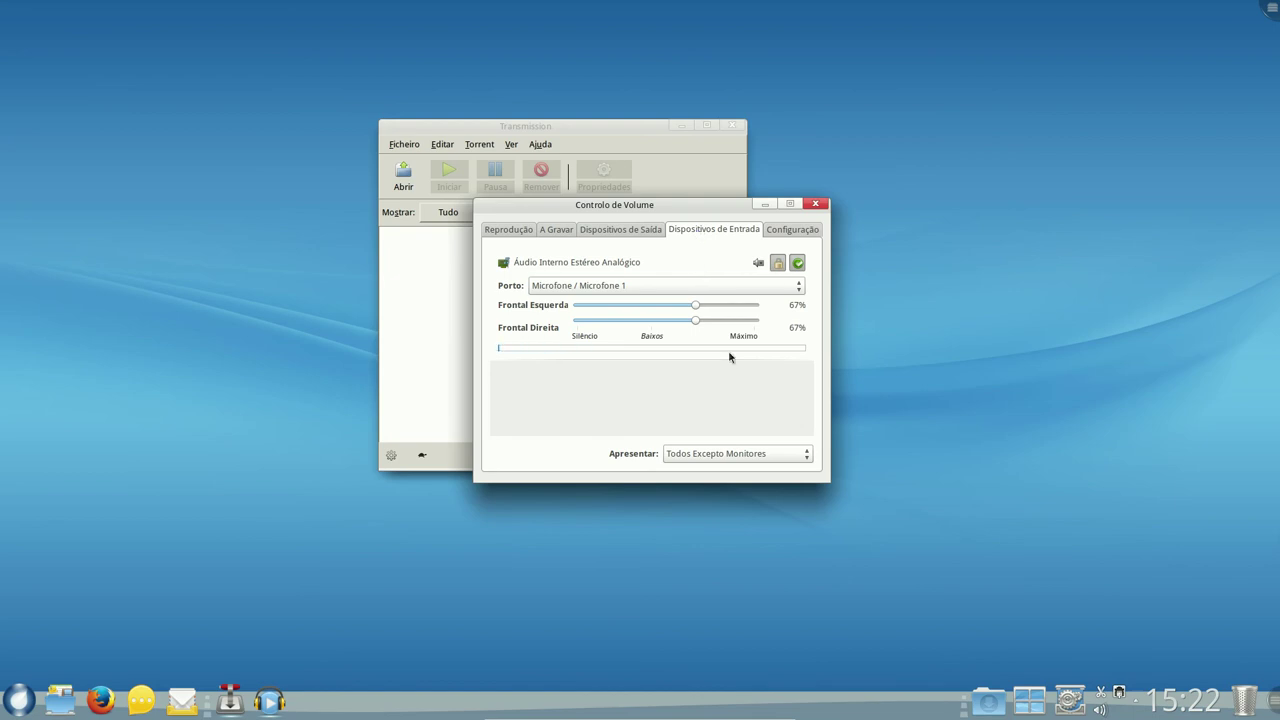
click(818, 205)
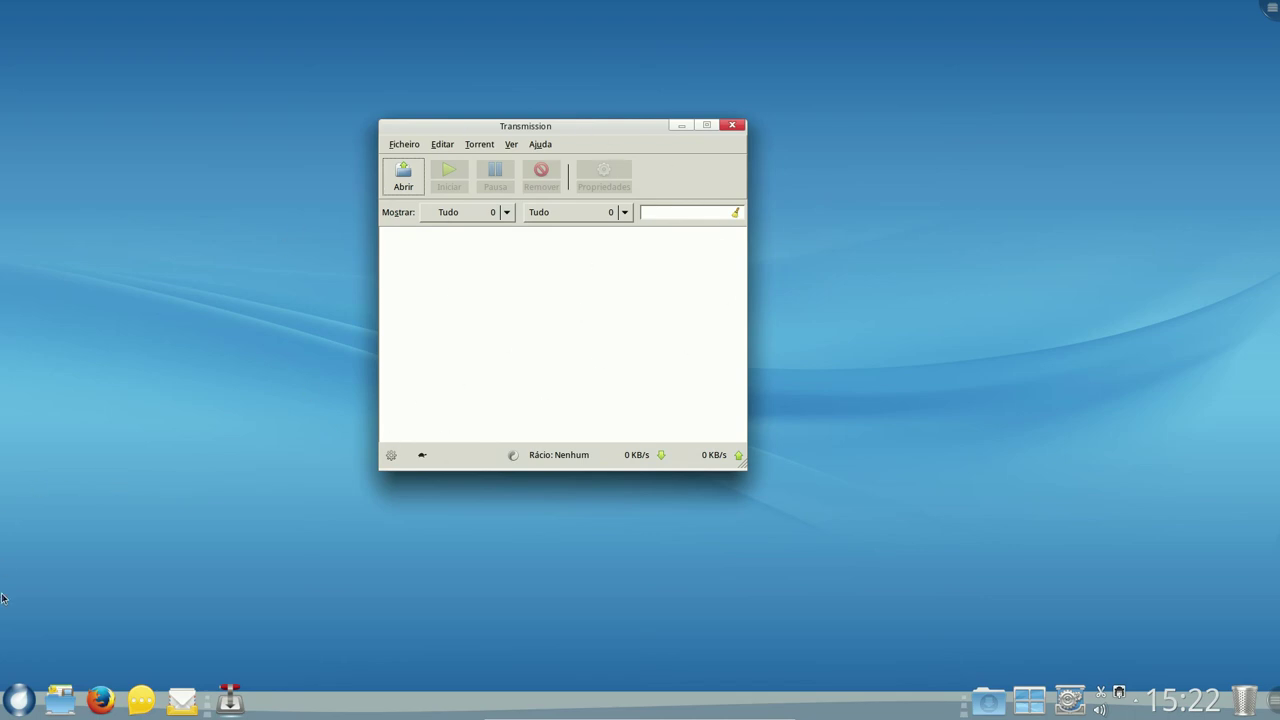
- Open the launcher, view its full applications list, and return to the desktop
click(20, 700)
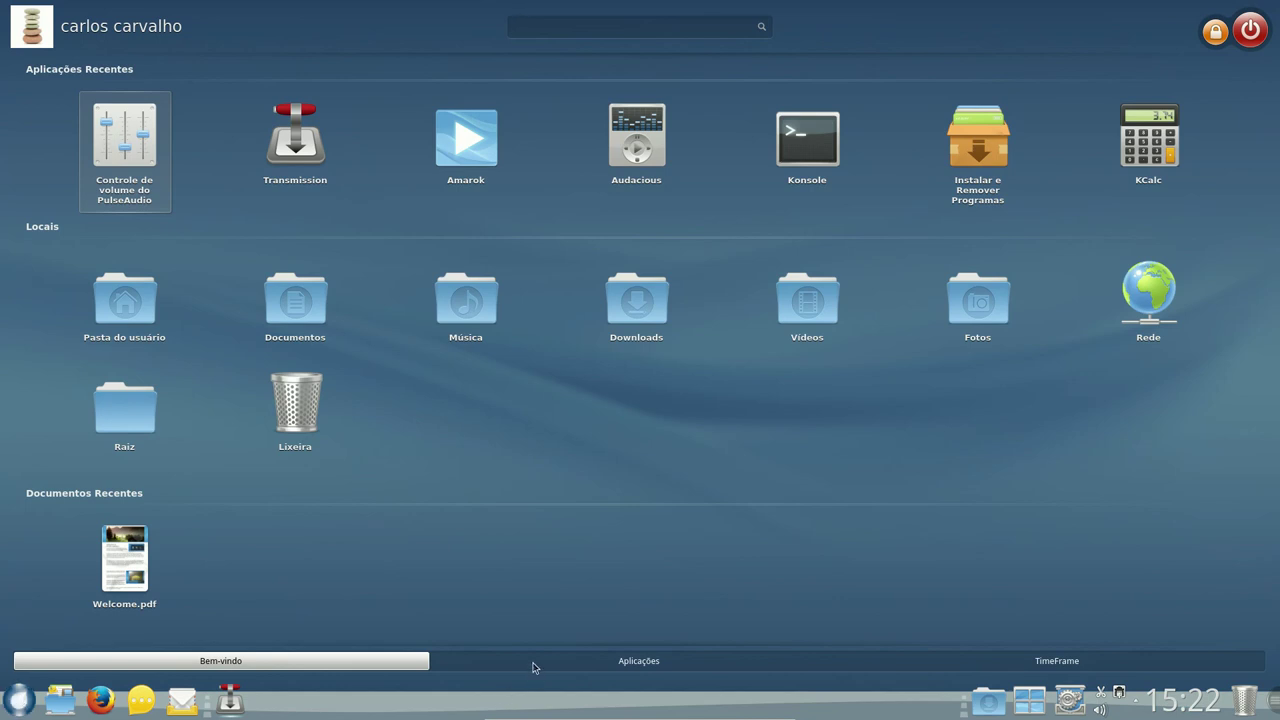
click(540, 659)
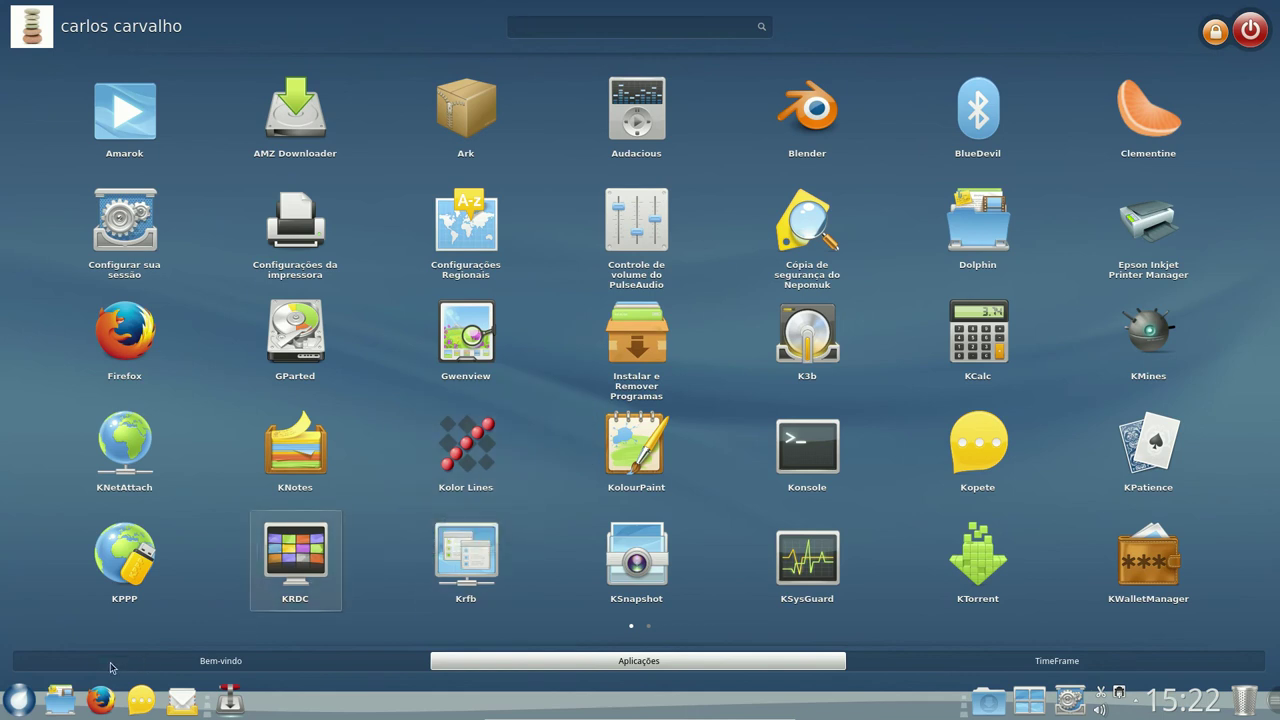
click(26, 700)
- Open the default desktop settings, view the layout and wallpaper options, and close them without changes
right_click(967, 369)
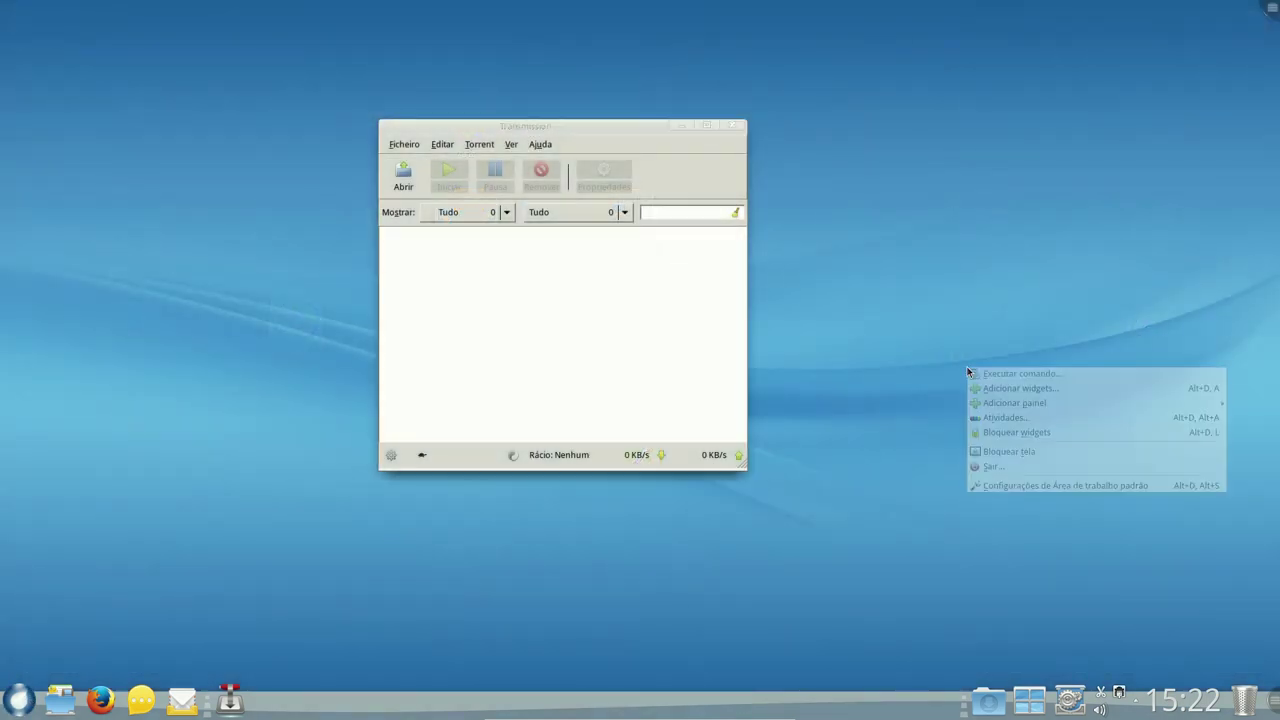
click(990, 485)
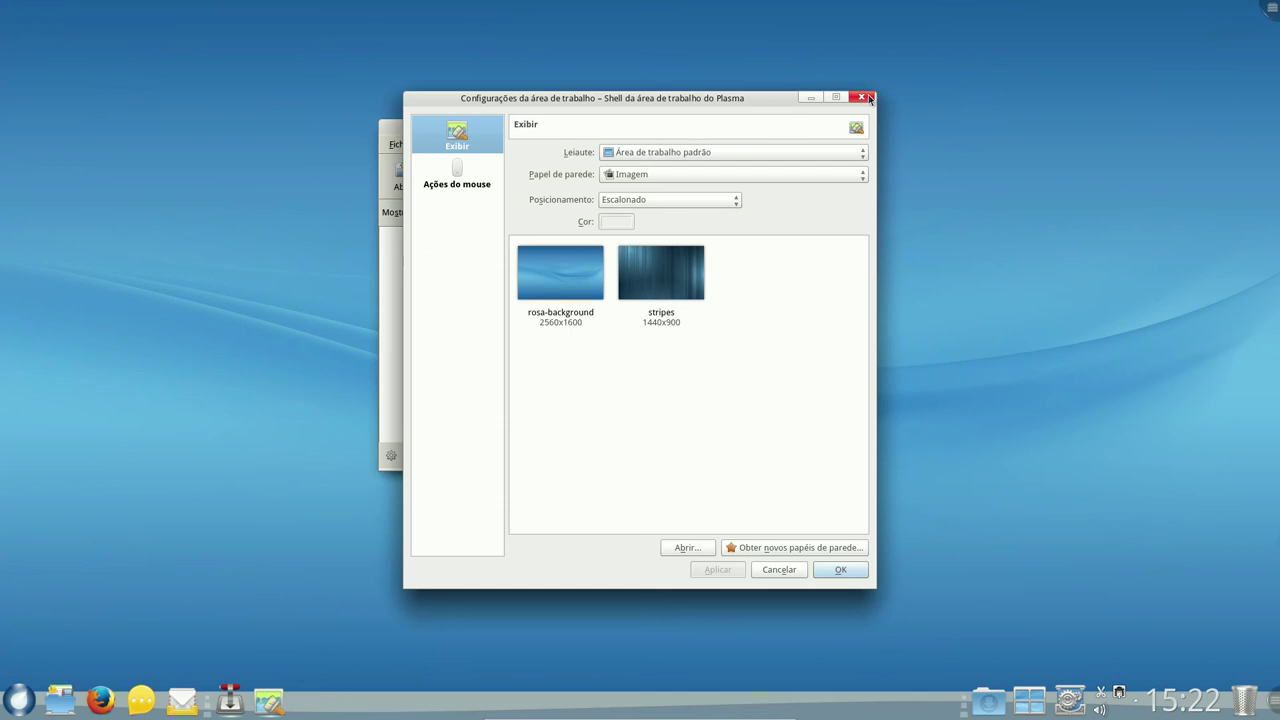
click(926, 173)
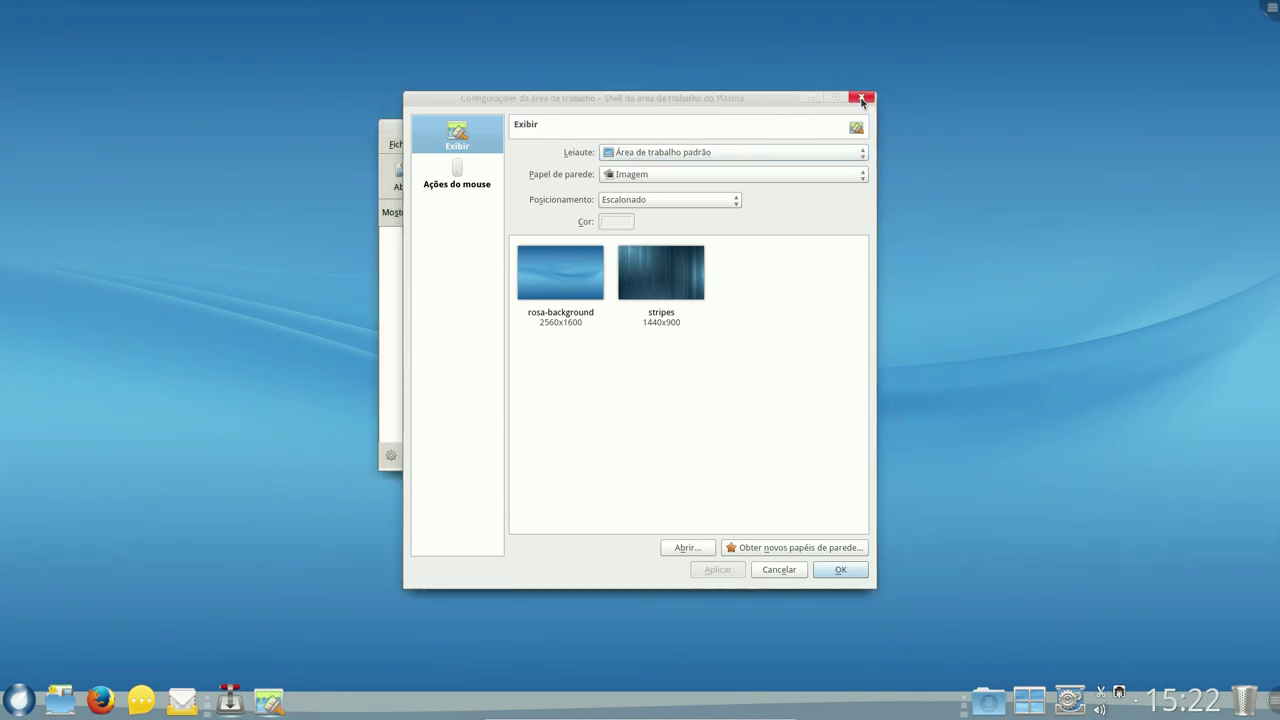
click(862, 99)
- Reopen the default desktop settings, look at the mouse actions, and close the window
right_click(960, 143)
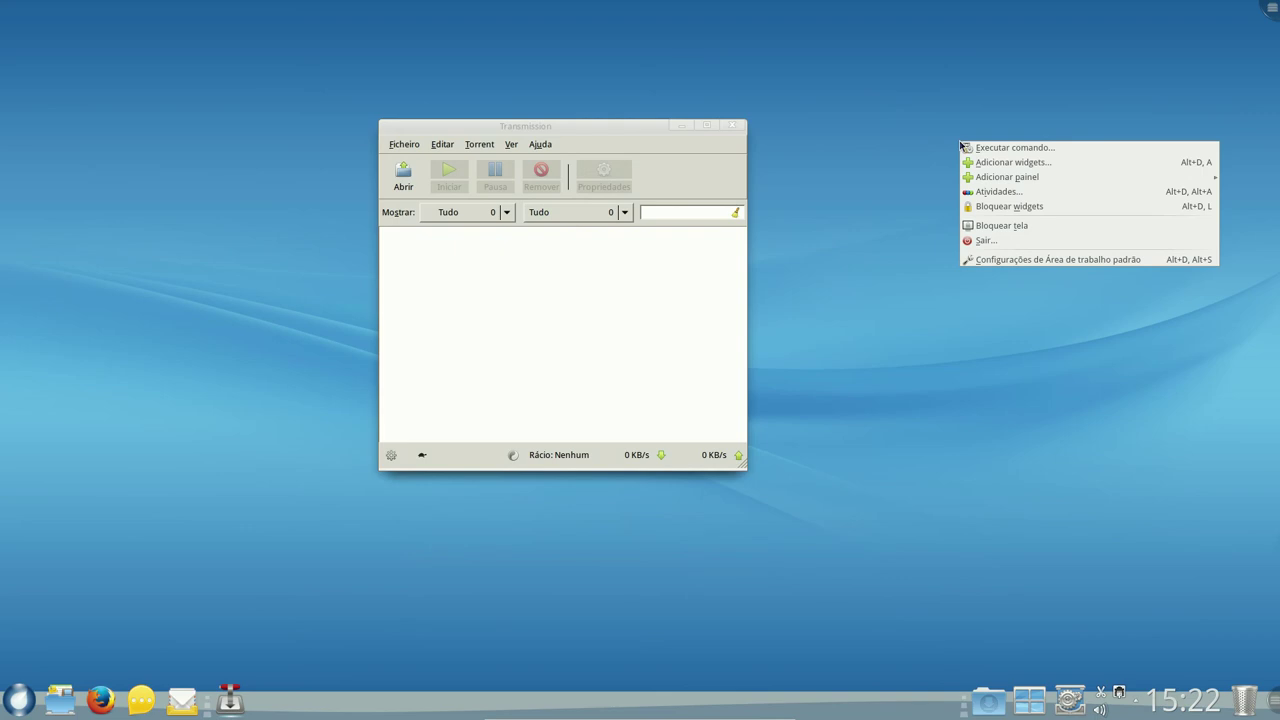
click(990, 259)
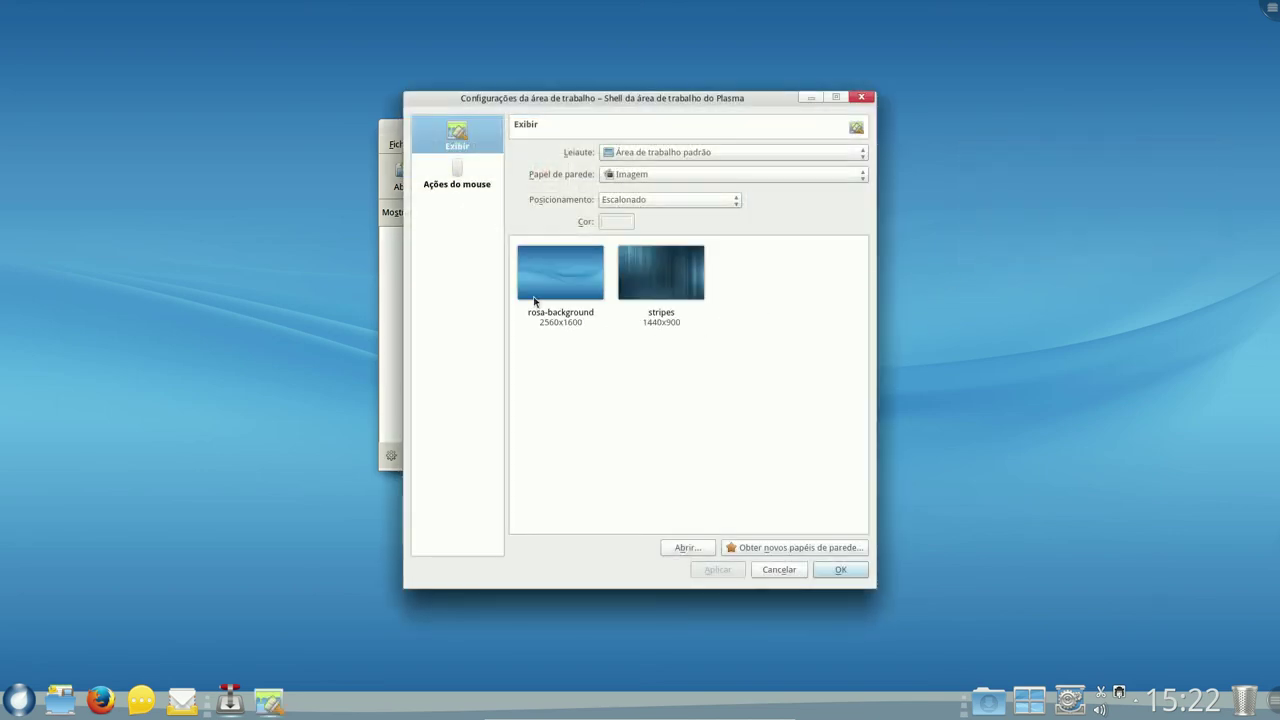
click(461, 182)
click(861, 97)
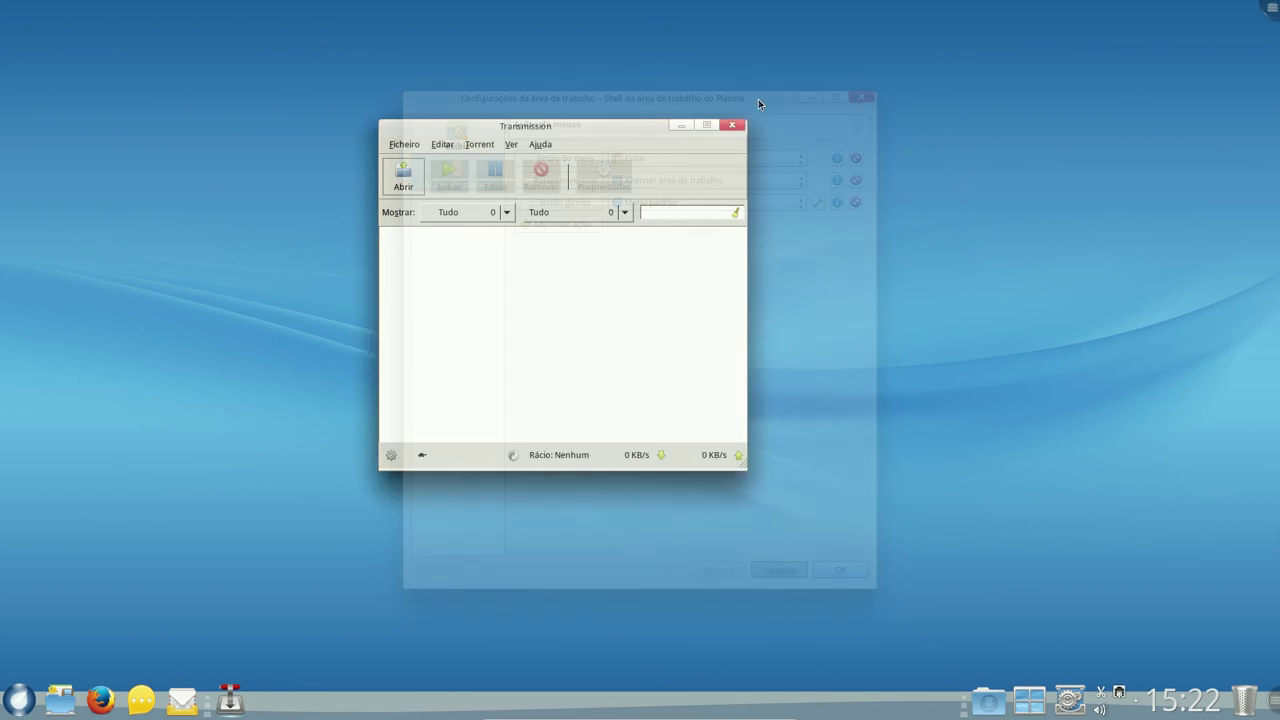
- Explore the launcher's applications and TimeFrame view, including the local document filters and the social networking sites
click(15, 704)
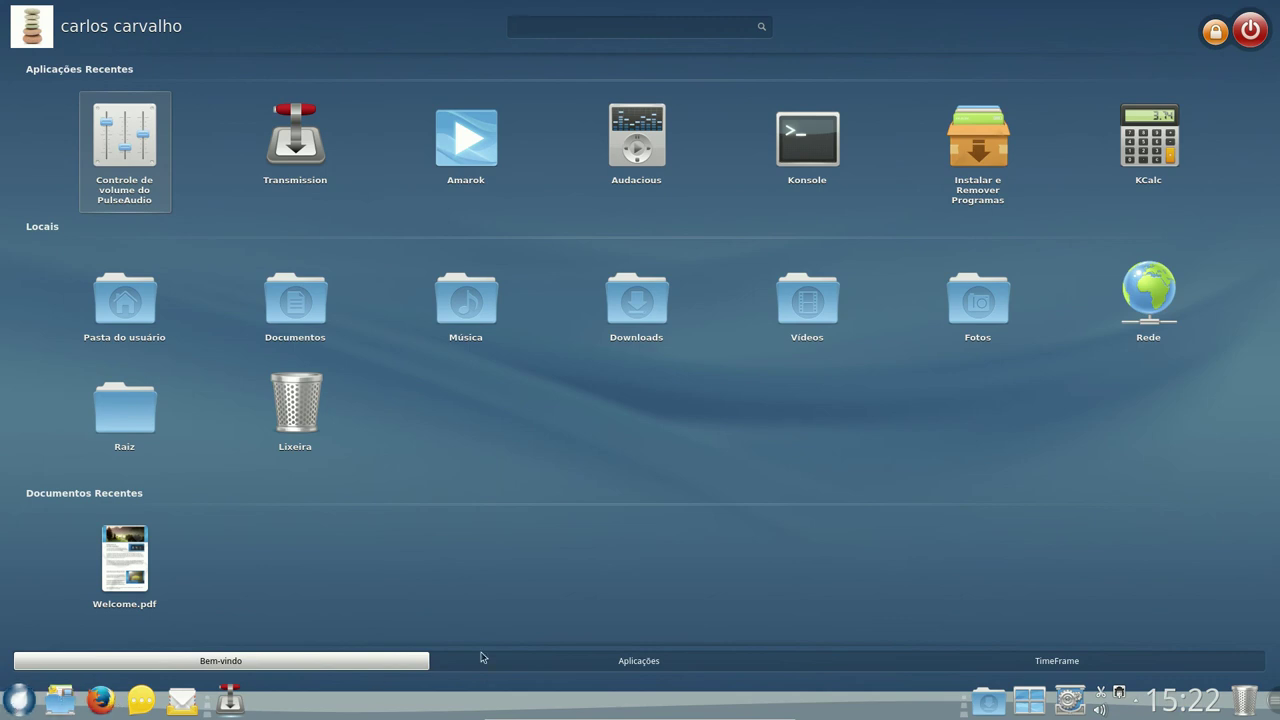
click(509, 657)
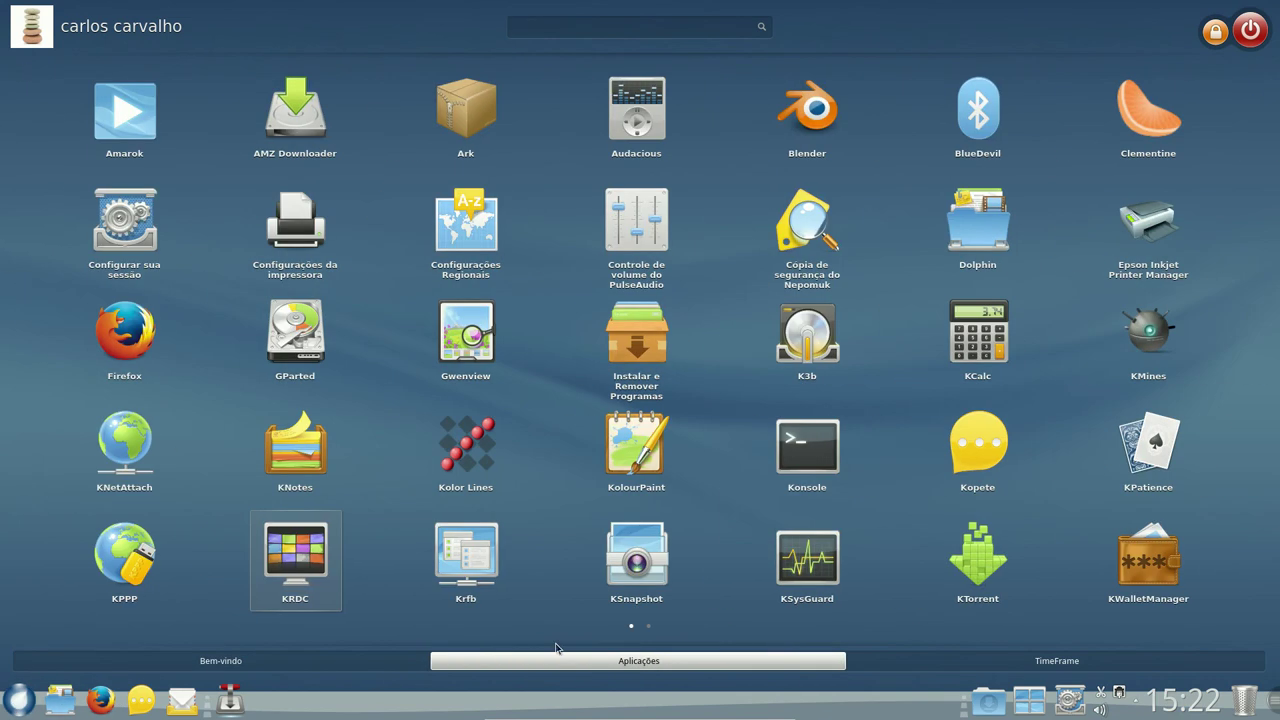
click(1013, 657)
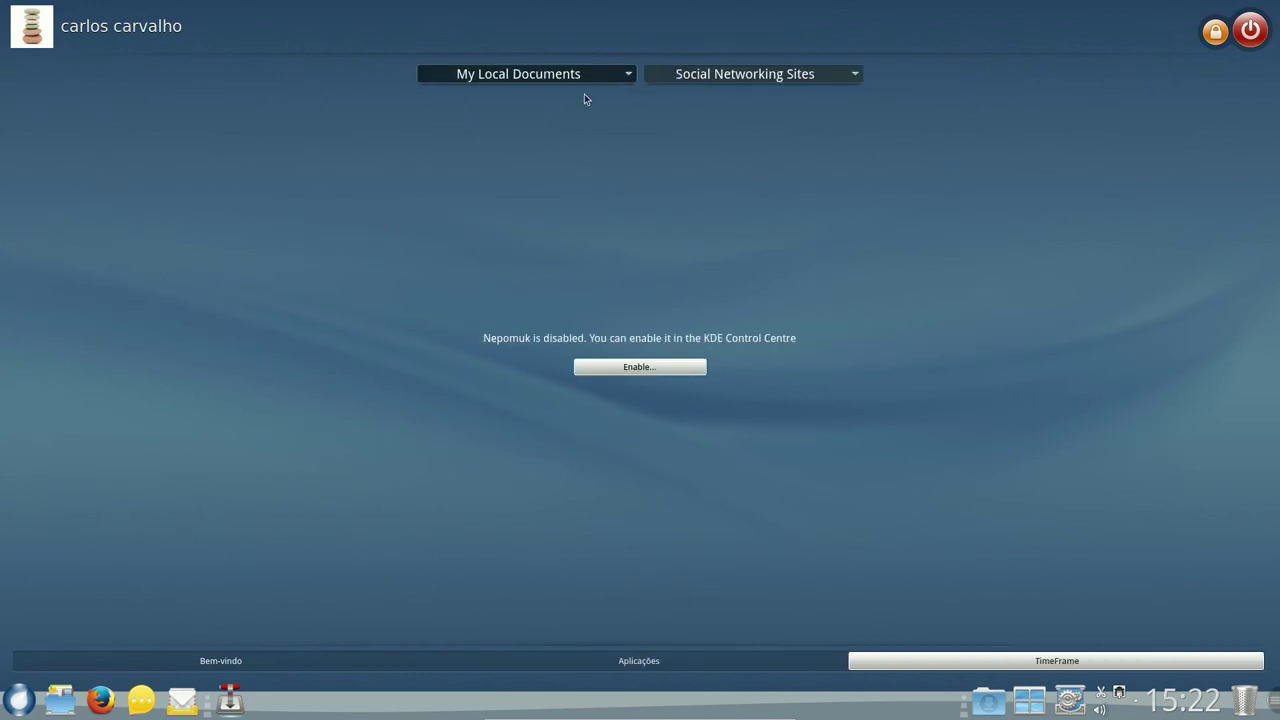
click(624, 76)
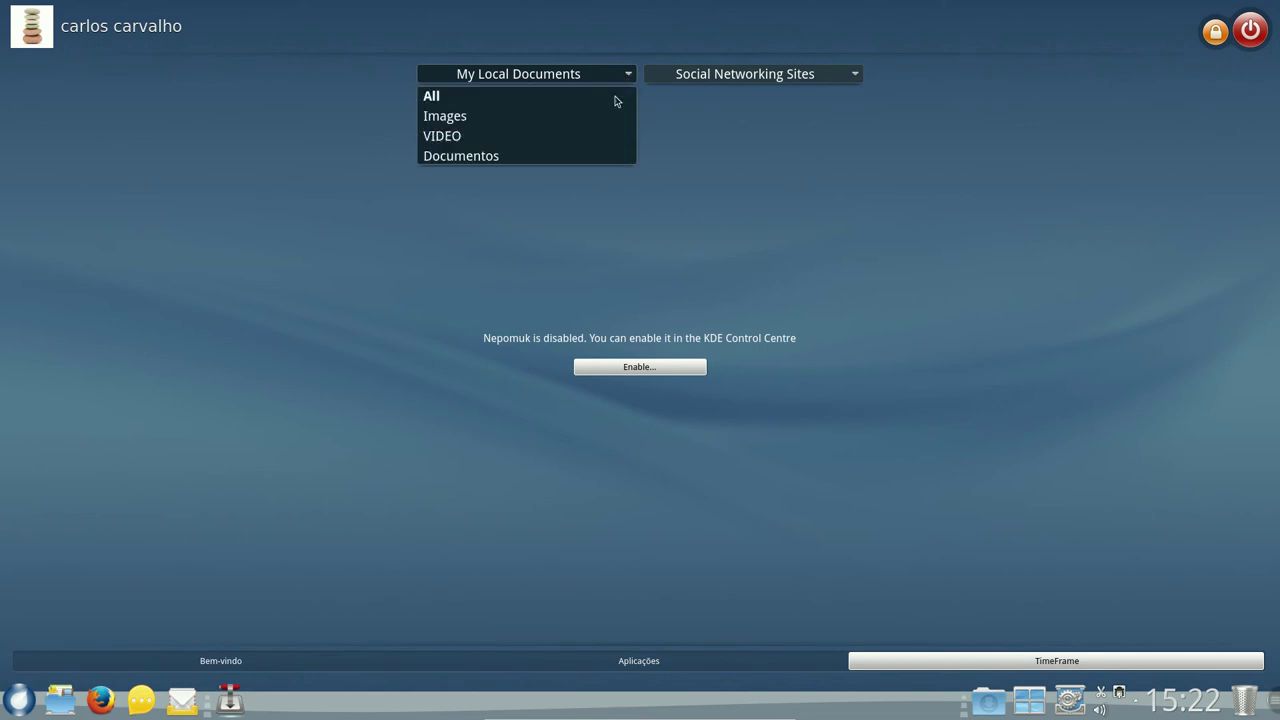
click(754, 75)
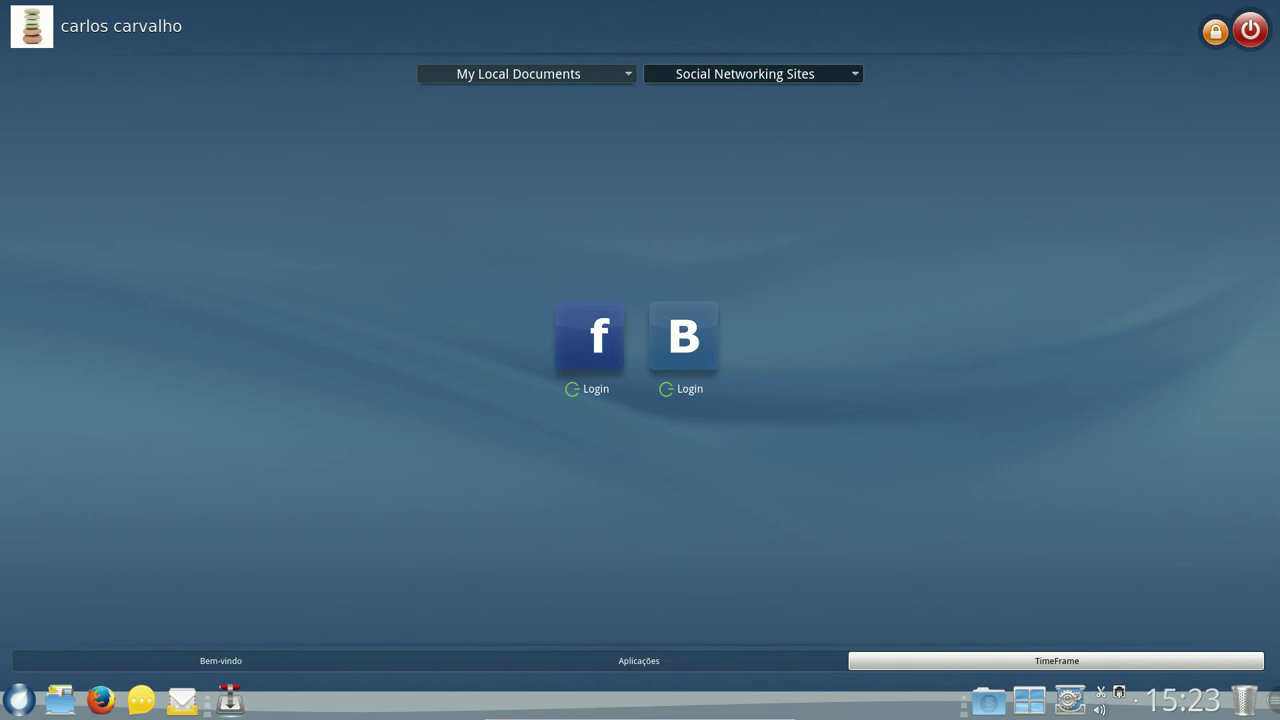
- Open the session settings' application appearance, reselect GTK+ Style (Alternative) as the widget style, and apply it when switching to the icon themes
click(479, 663)
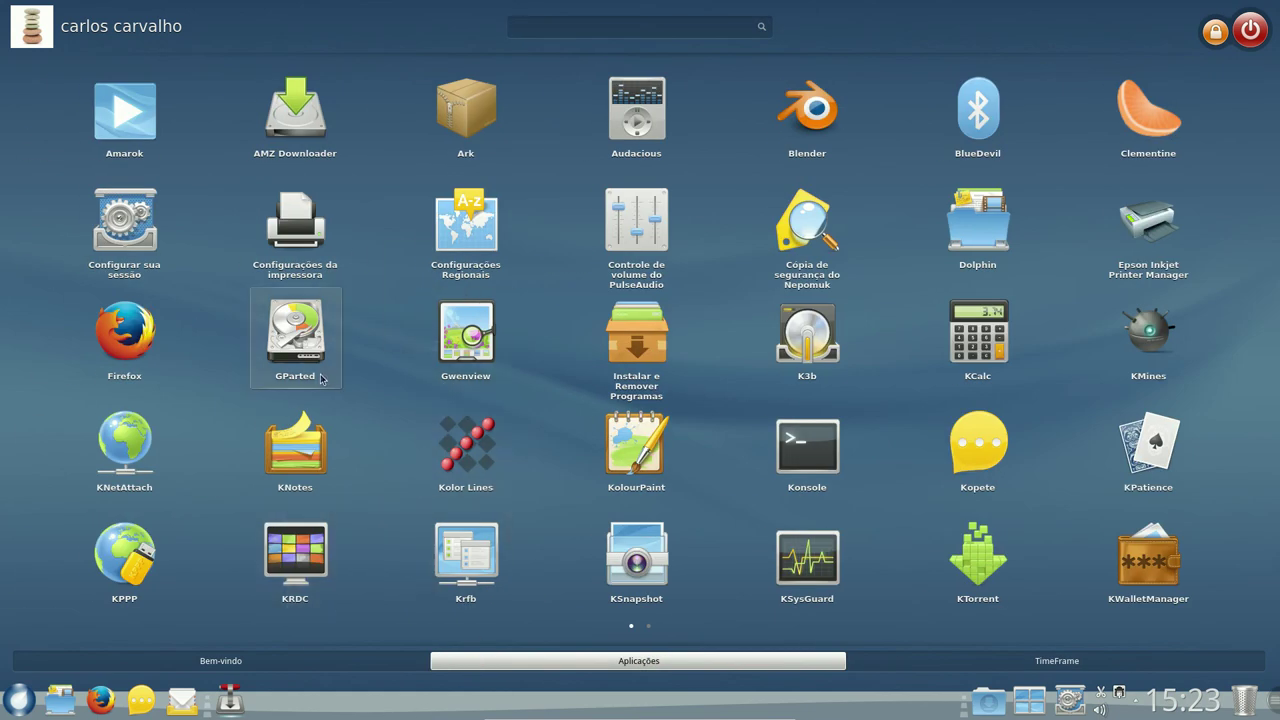
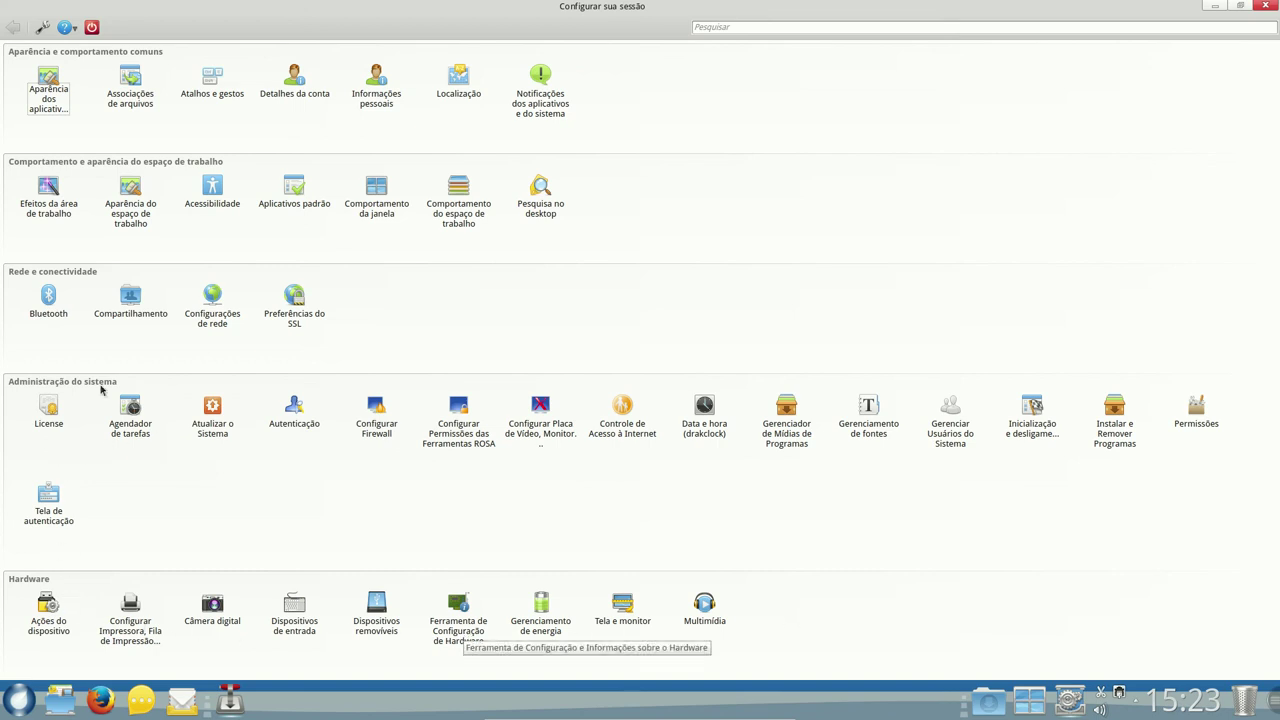
click(47, 80)
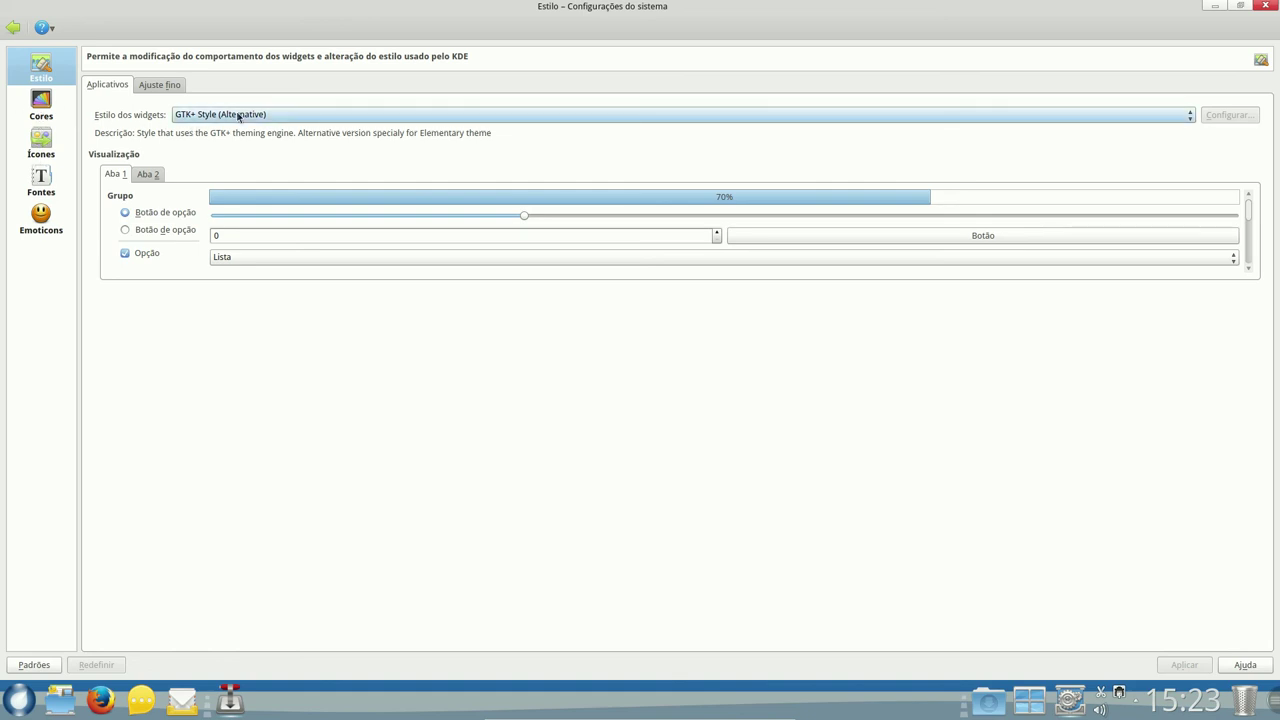
click(1191, 117)
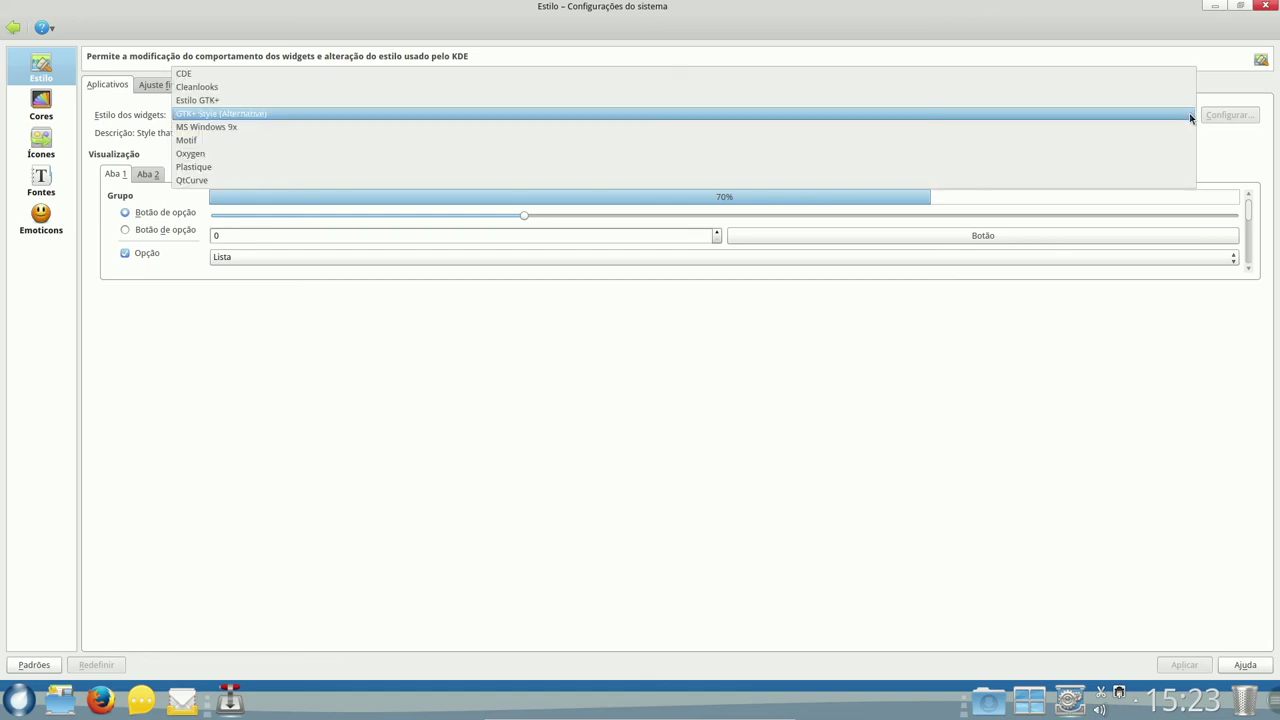
click(1191, 116)
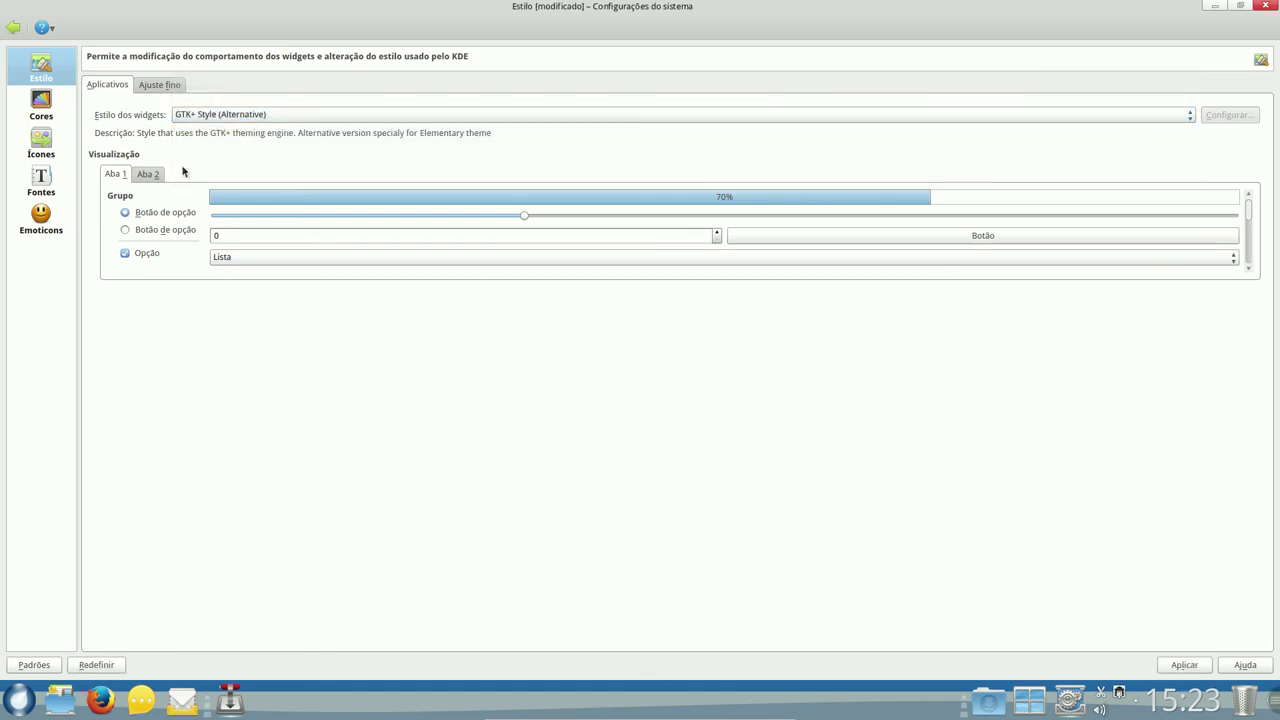
click(37, 147)
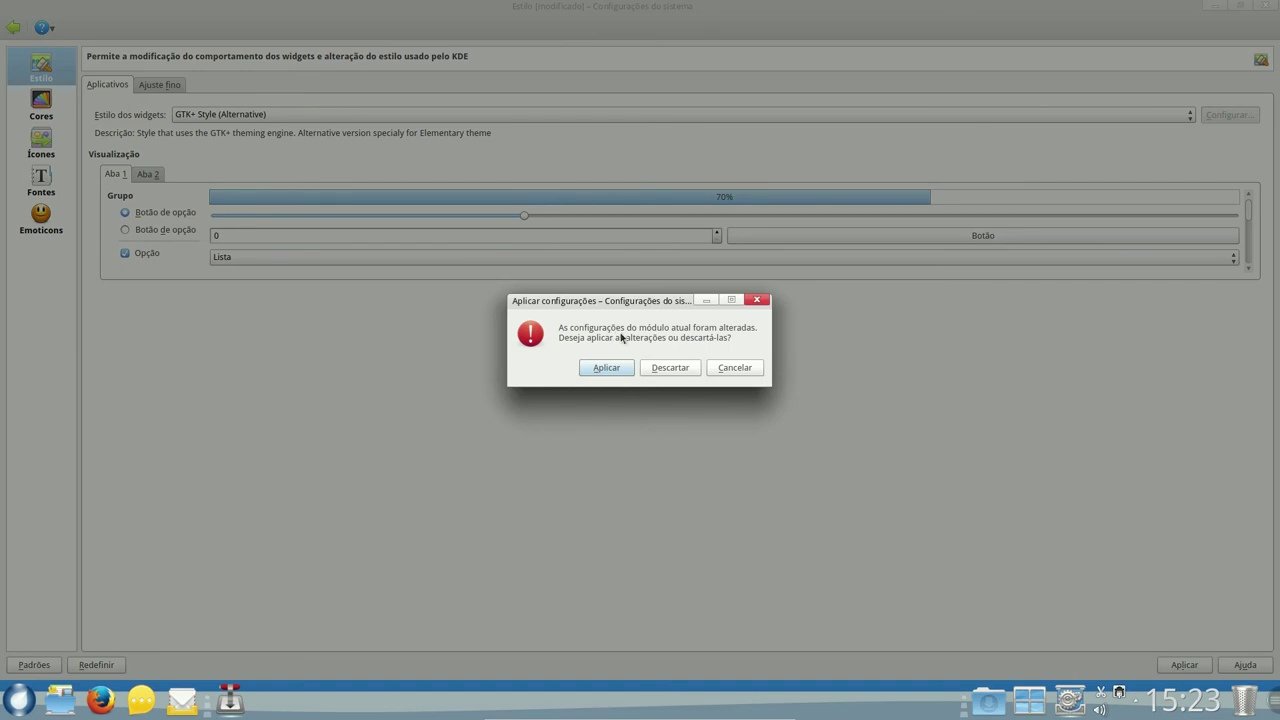
click(605, 369)
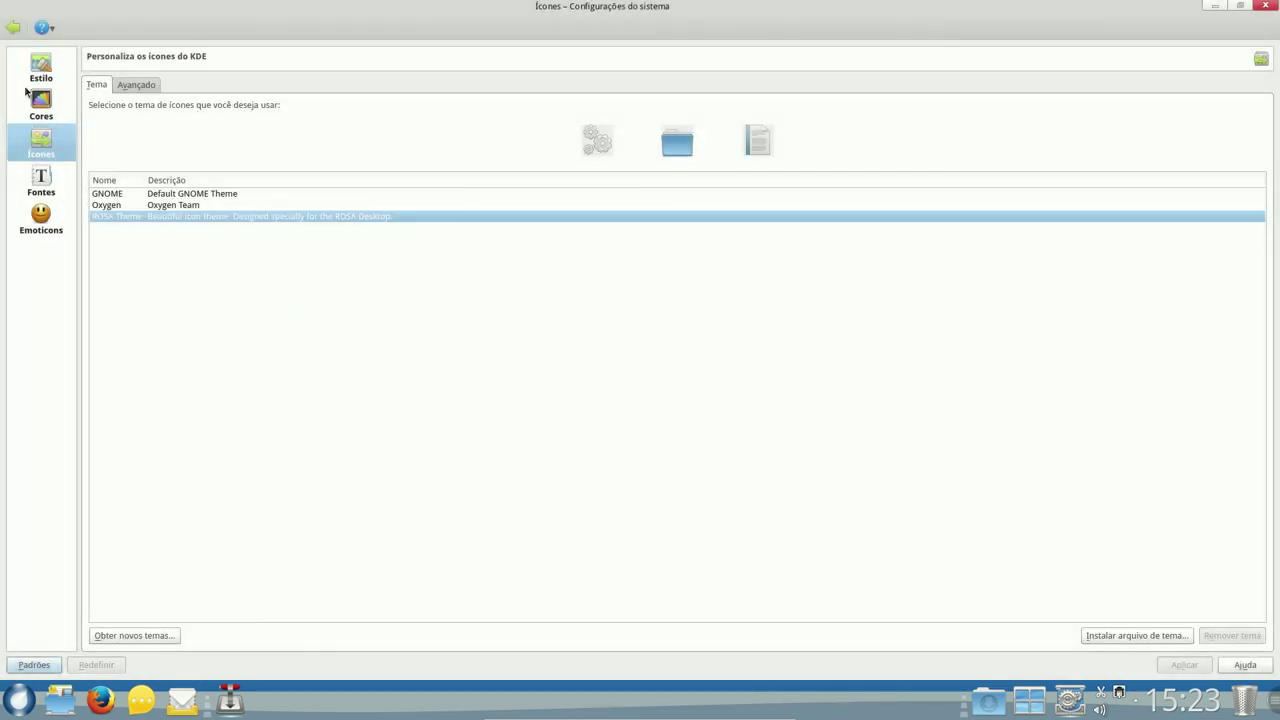
- Look at the color schemes and widget style, return to the settings overview, and close the system settings
click(40, 101)
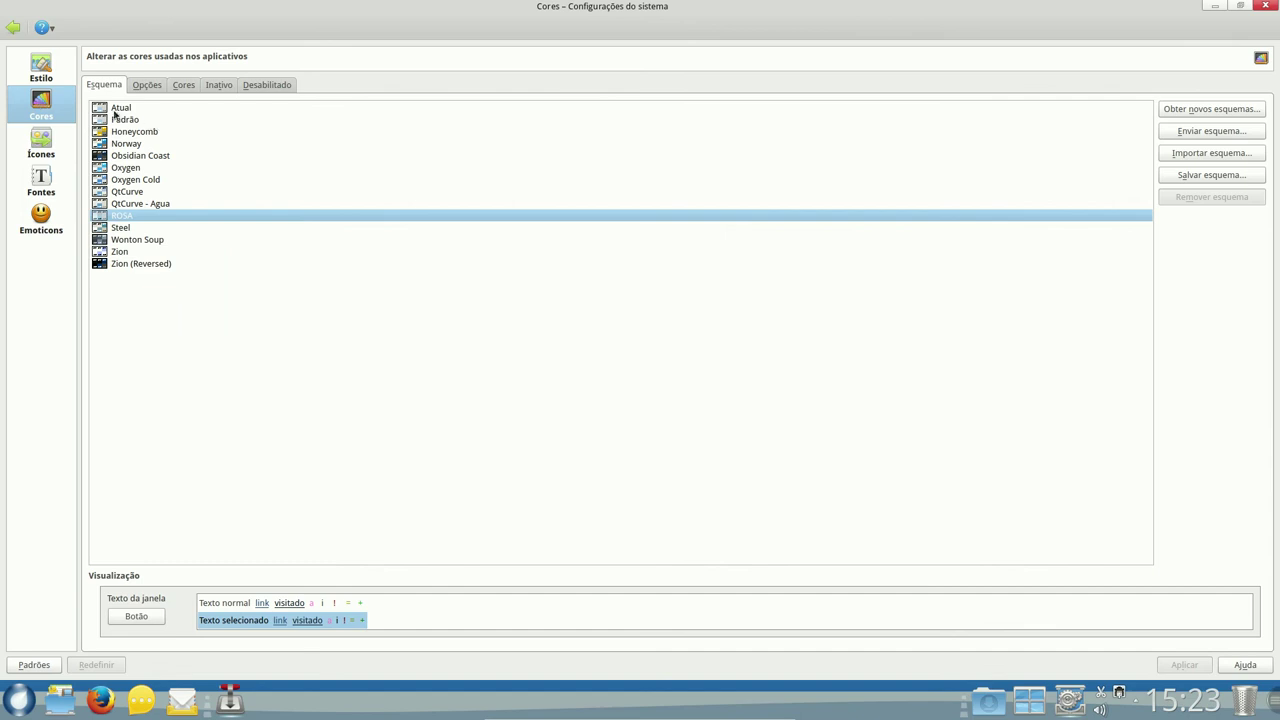
click(41, 68)
click(13, 27)
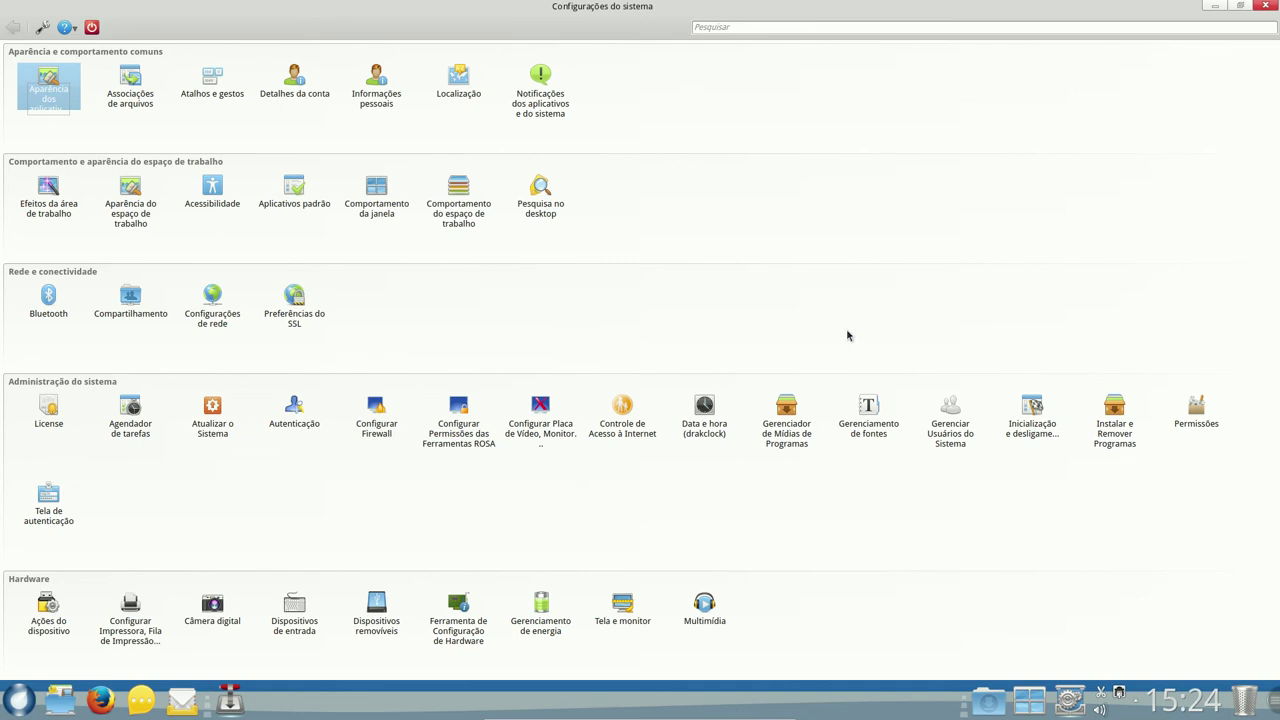
click(1265, 7)
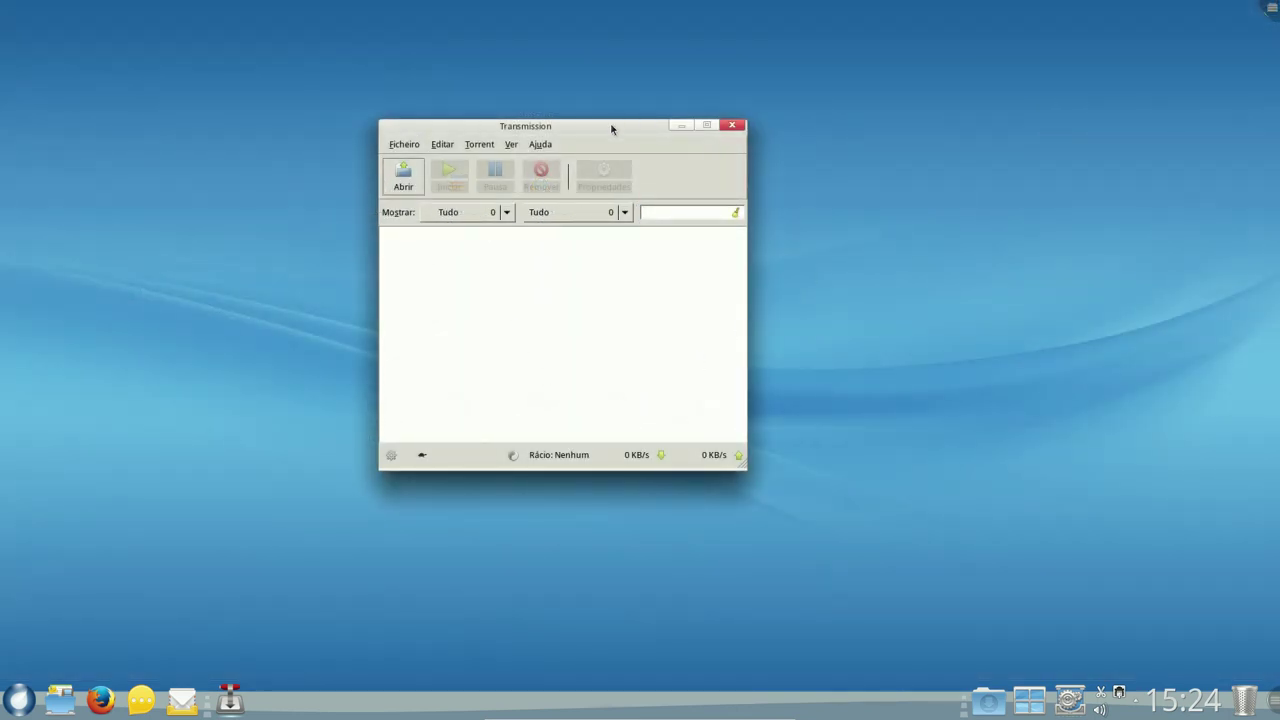
- Move the Transmission window down and left, and close it, quitting without waiting for its connections to end
drag(447, 125, 384, 196)
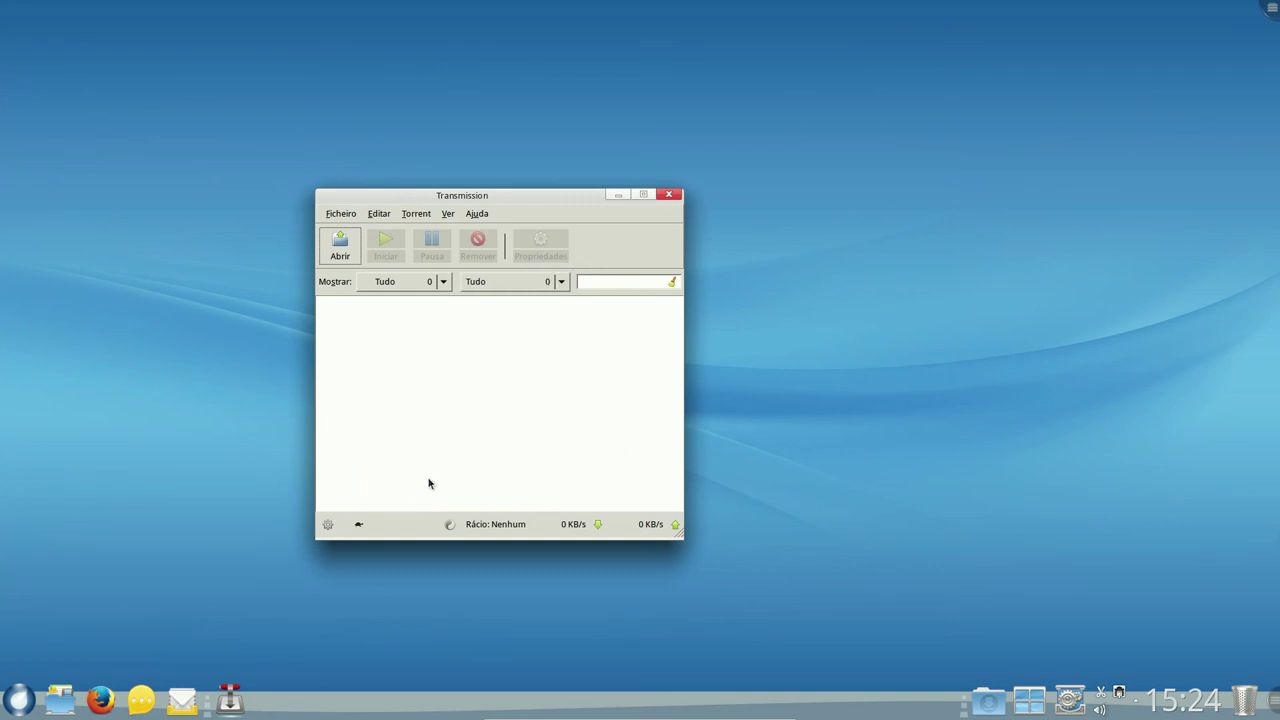
click(669, 194)
click(154, 237)
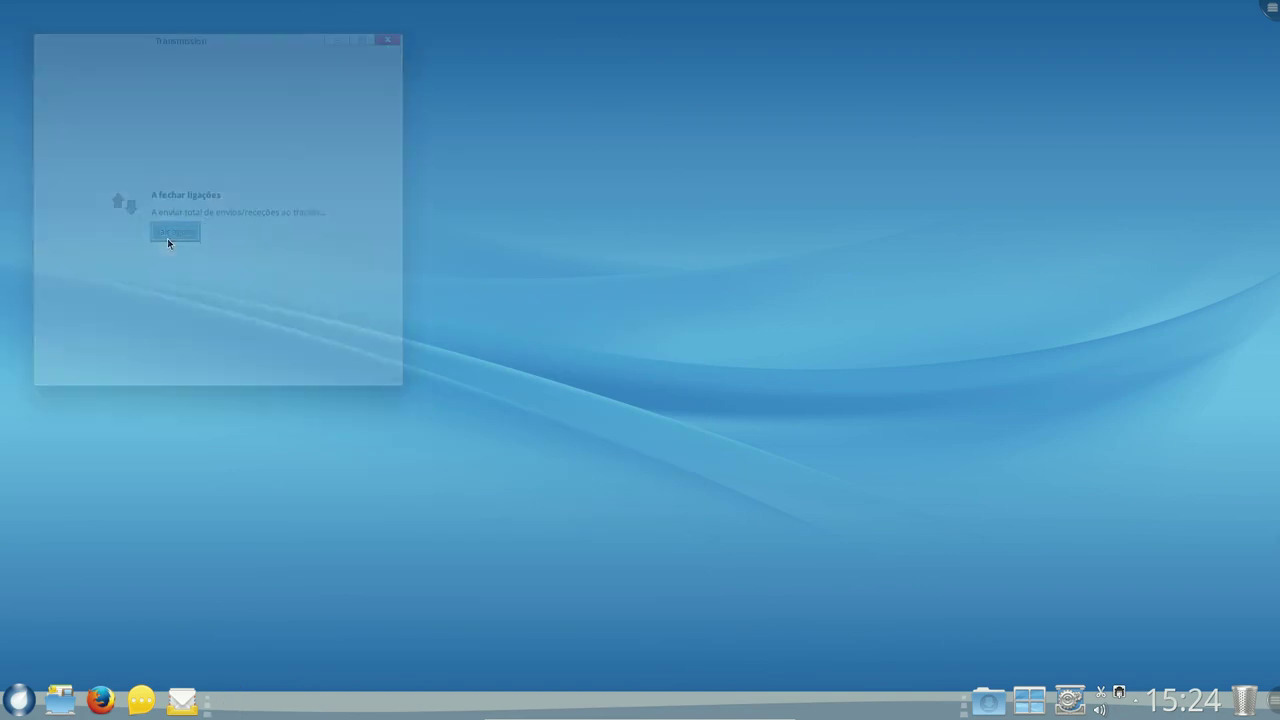
- Launch Transmission again from the launcher's recent applications and quit it immediately
click(19, 699)
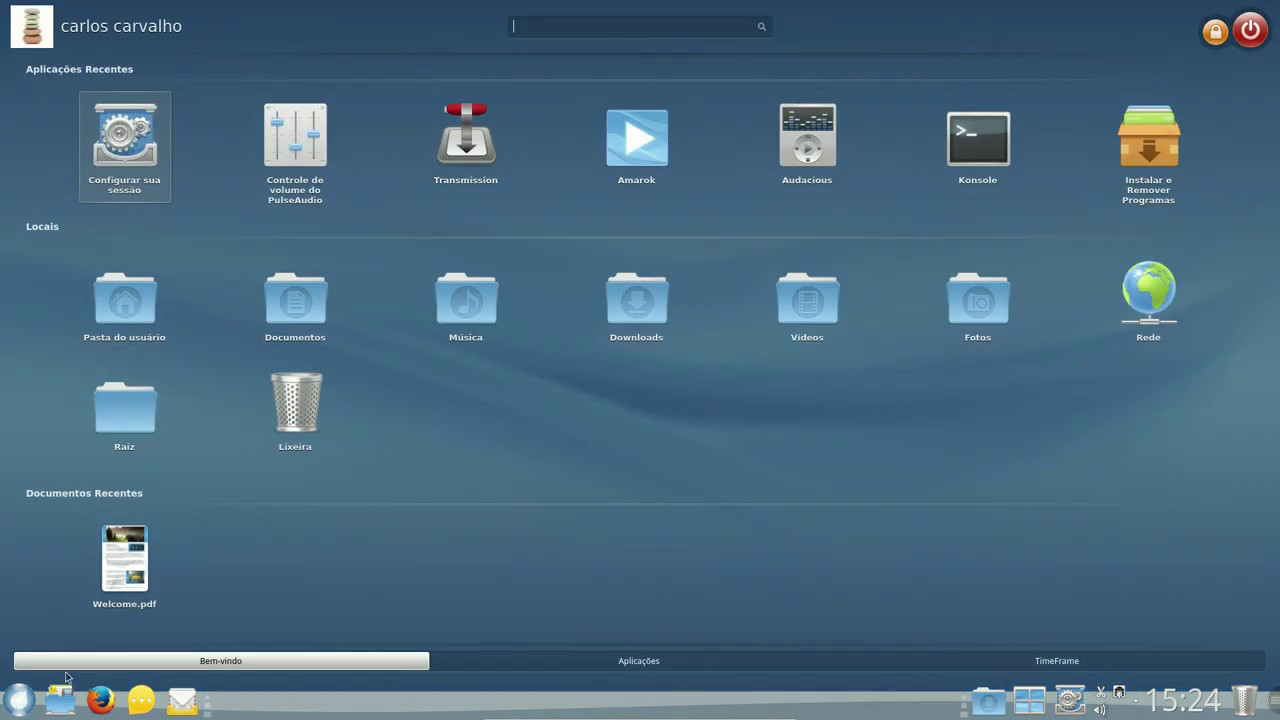
click(510, 125)
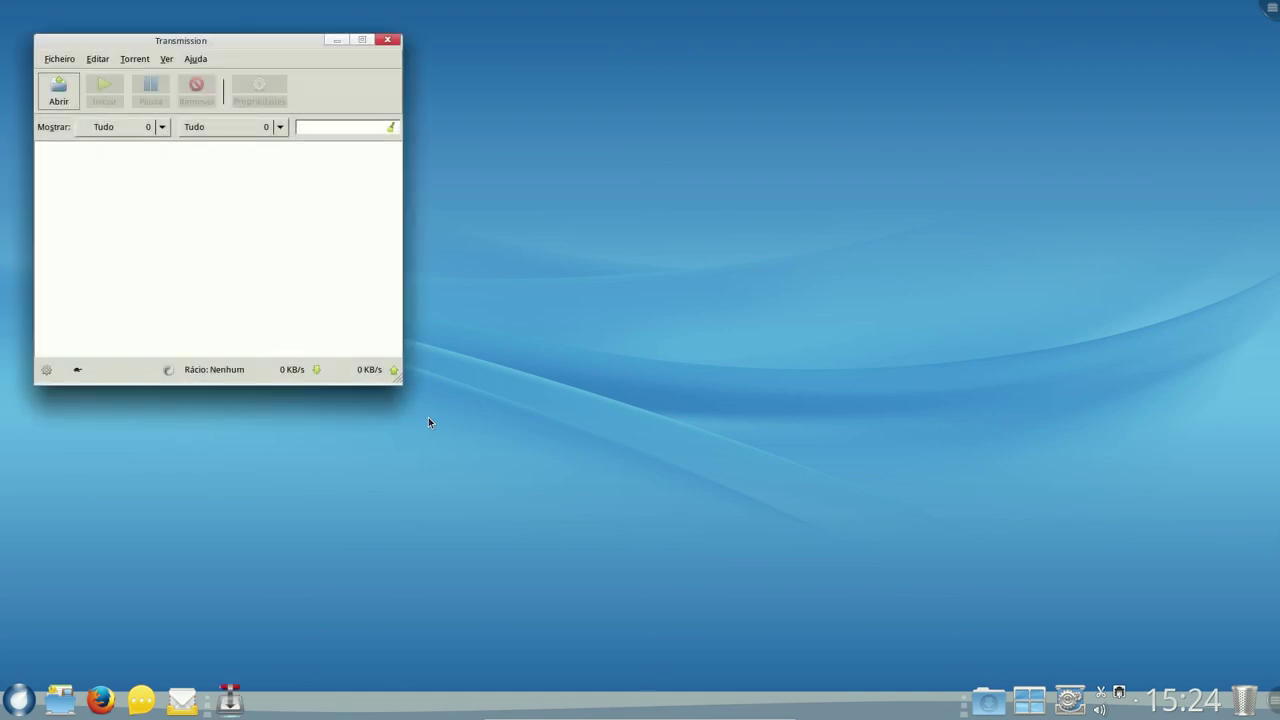
click(390, 42)
click(169, 231)
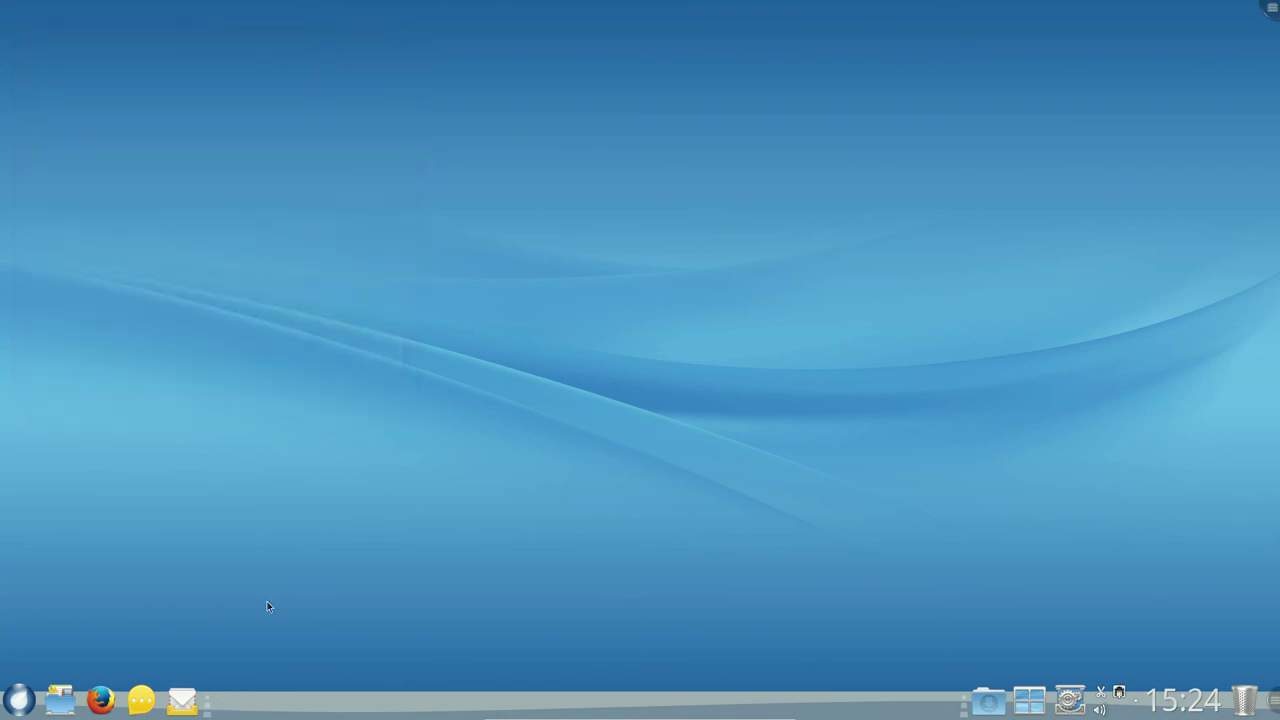
- Shut down the ROSA system from the launcher and dismiss VirtualBox's mouse pointer integration notice
click(20, 702)
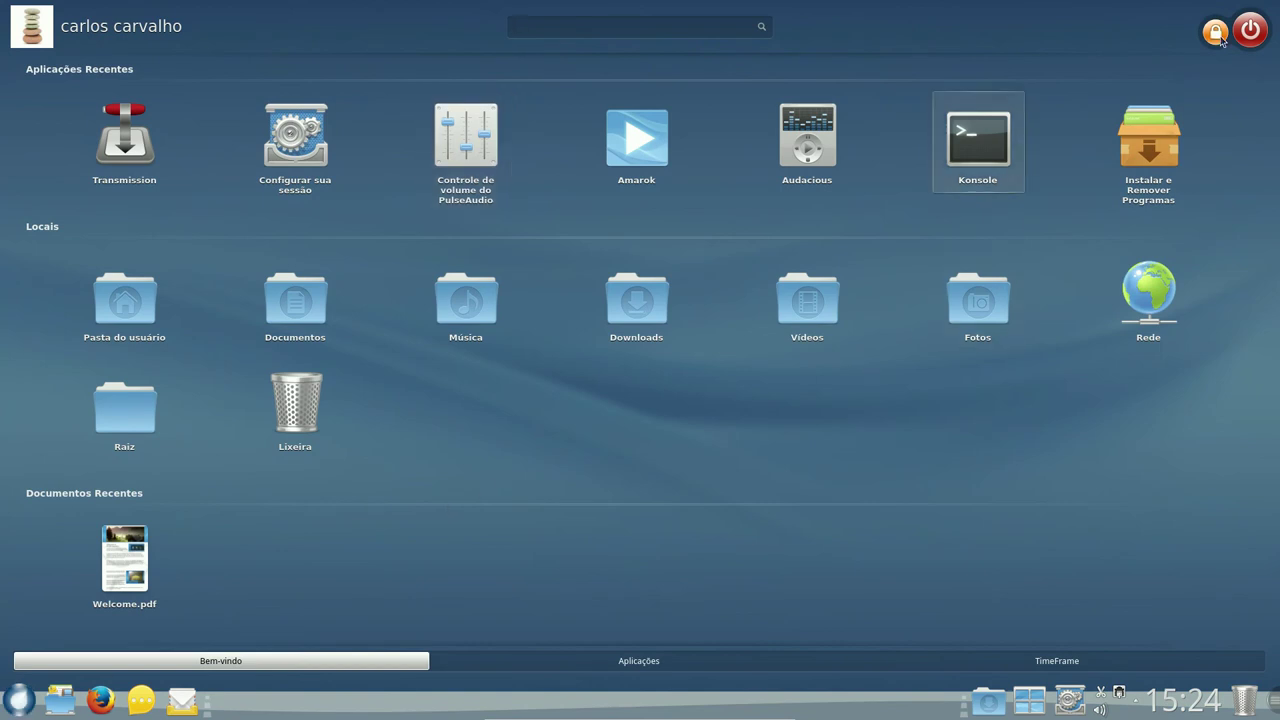
click(1251, 31)
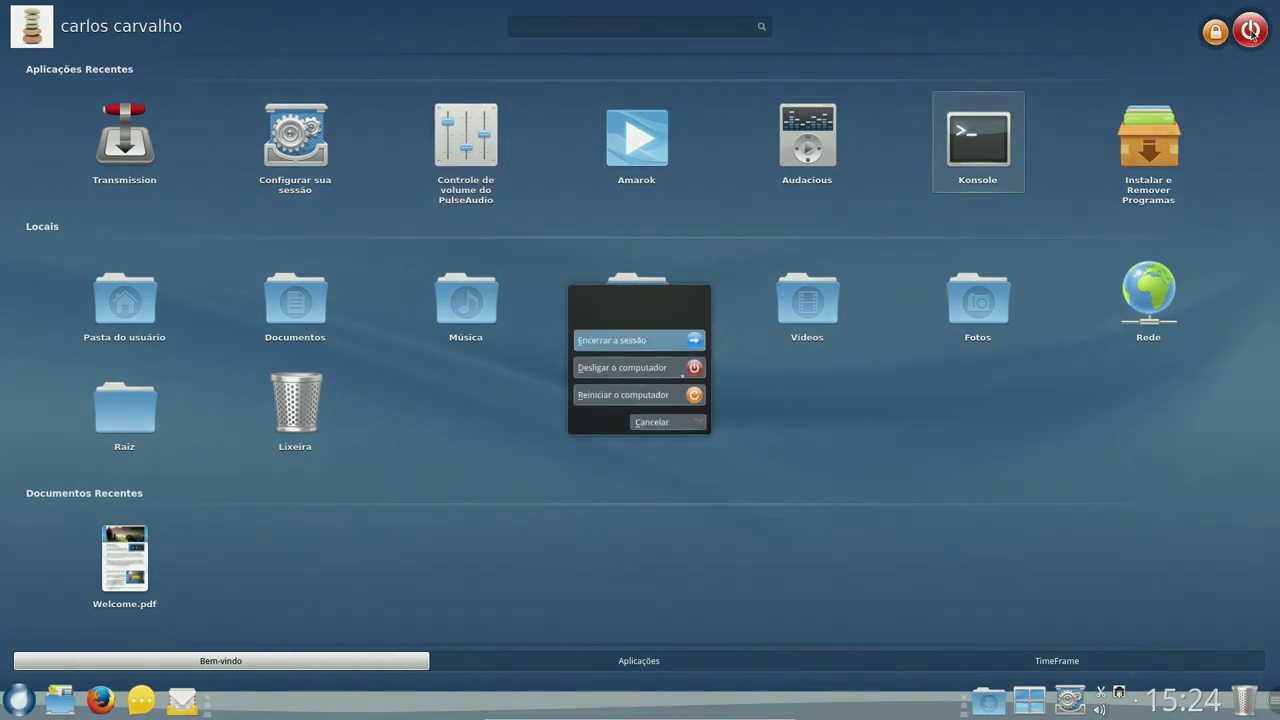
click(620, 368)
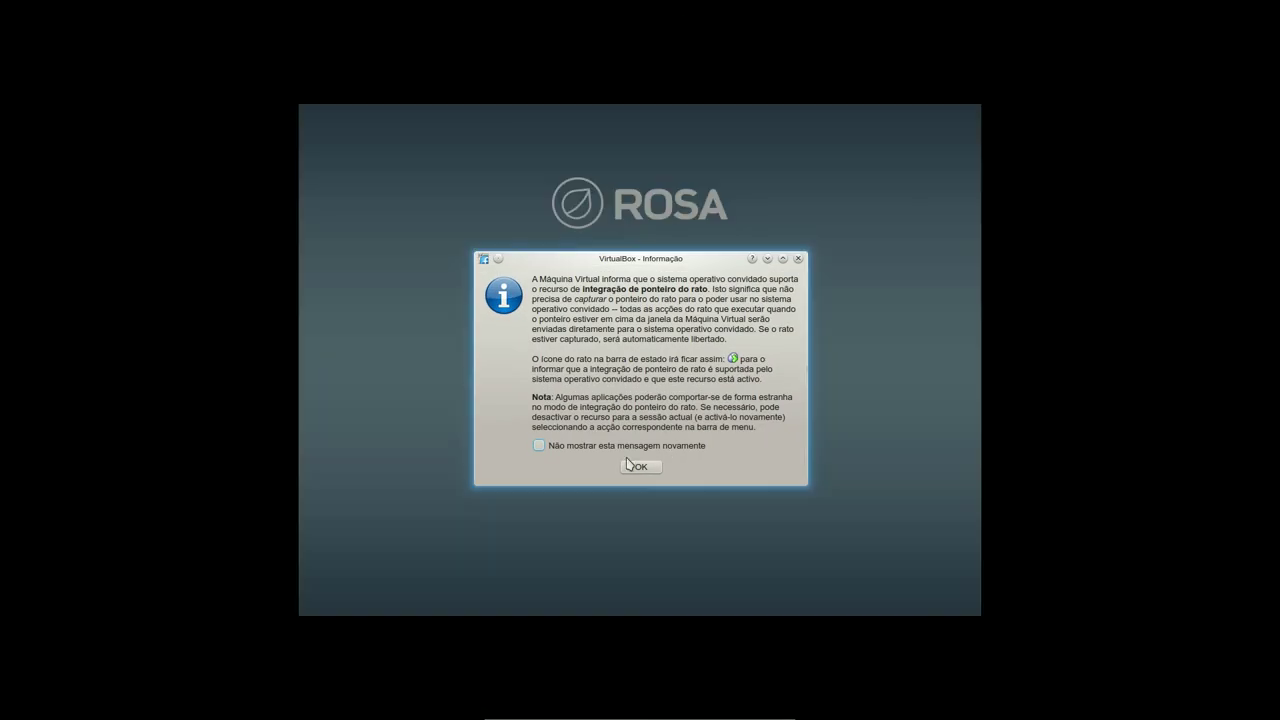
click(636, 466)
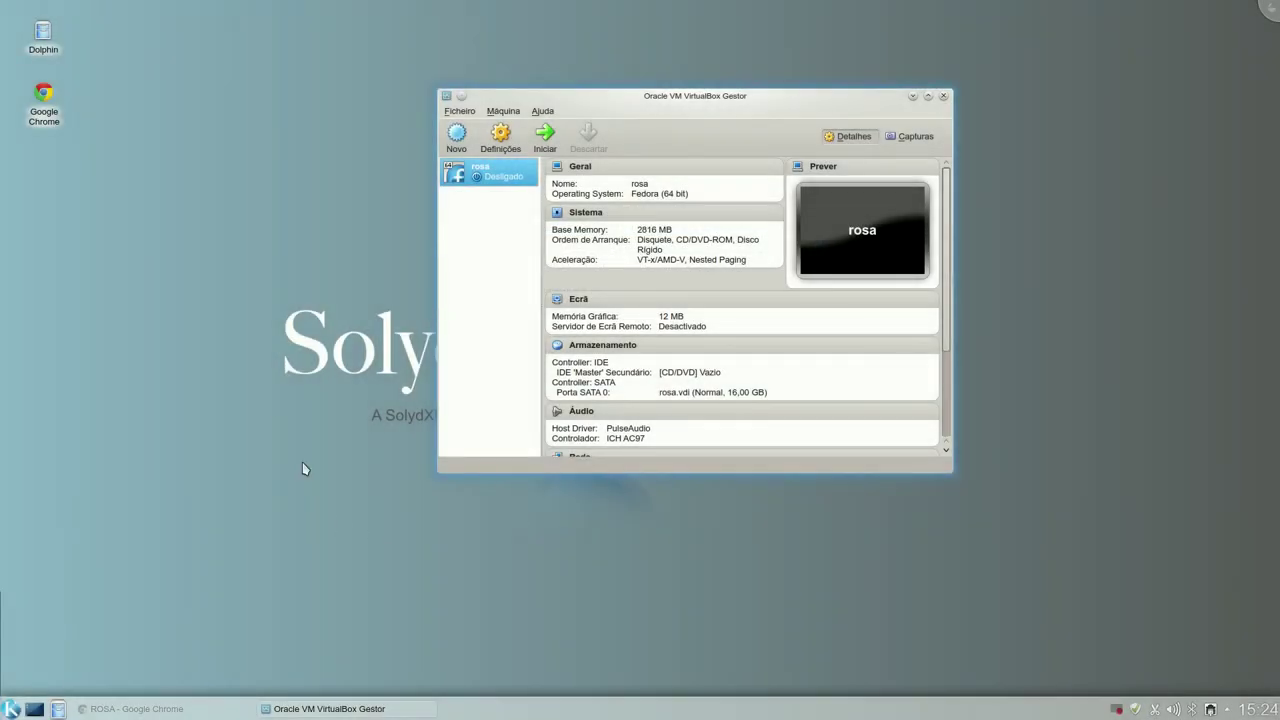
- Minimize the VirtualBox manager and unlock the desktop elements with the default desktop's settings open
click(912, 97)
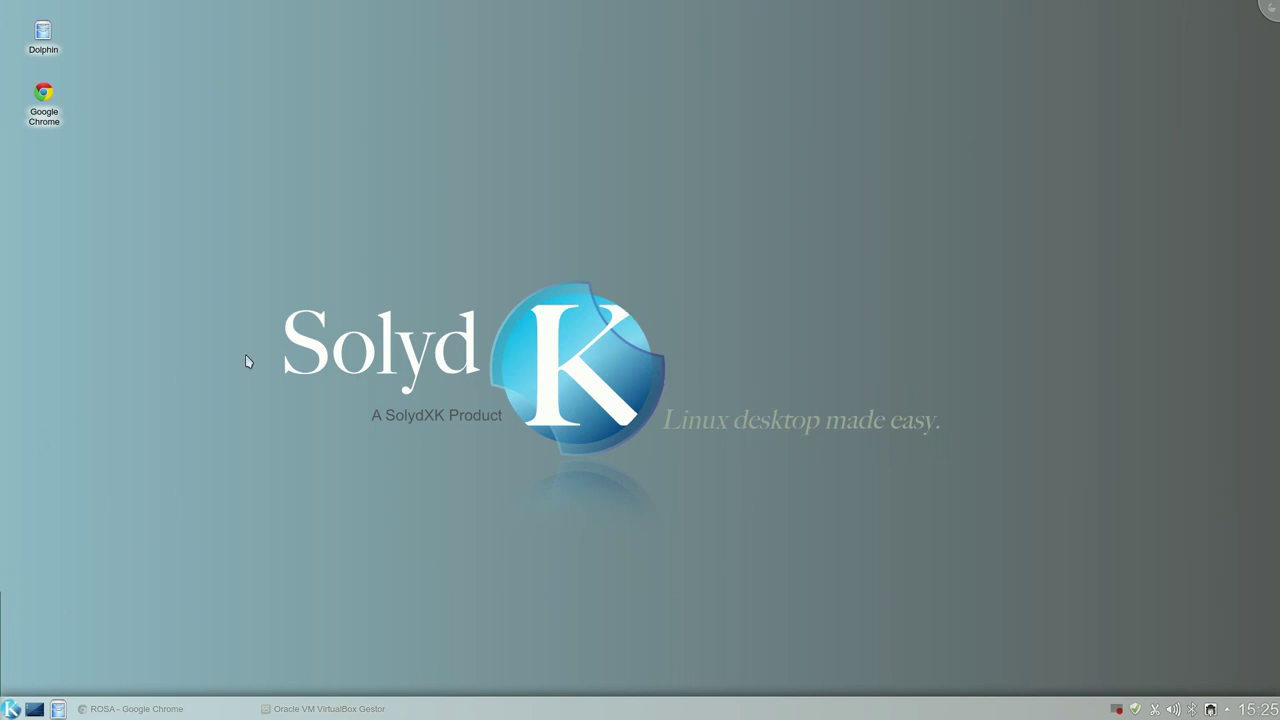
right_click(460, 166)
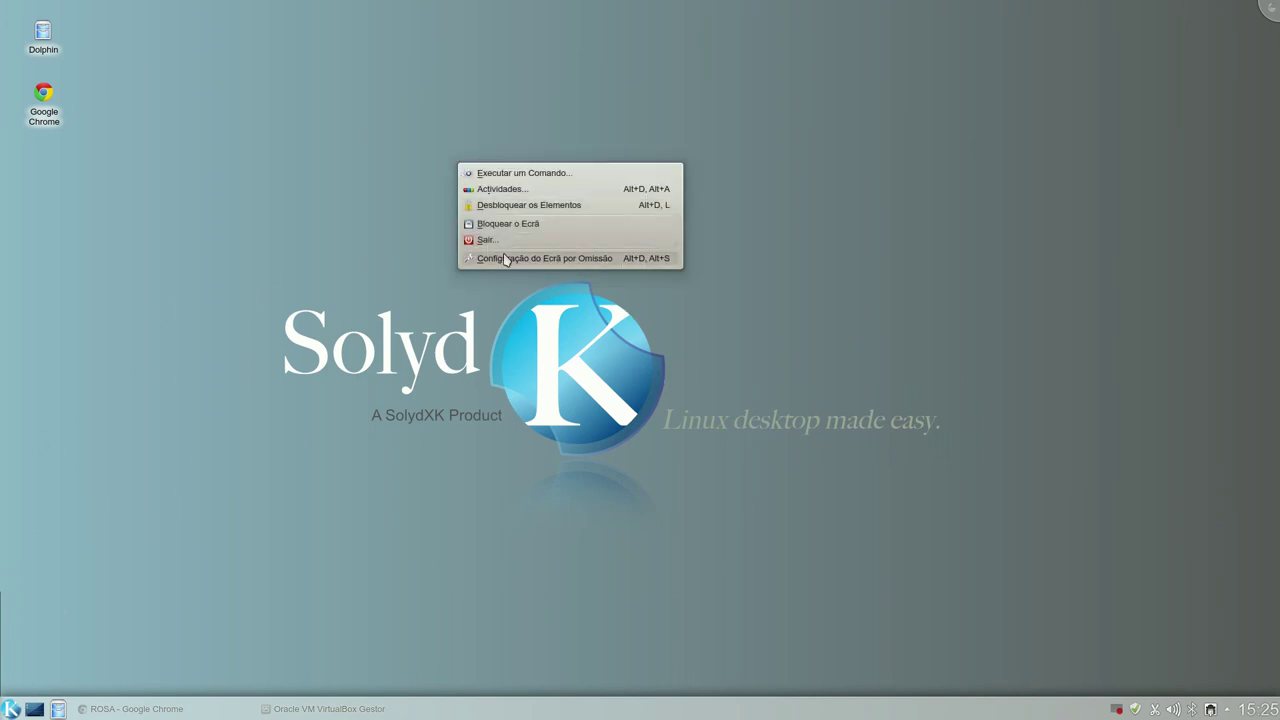
click(506, 258)
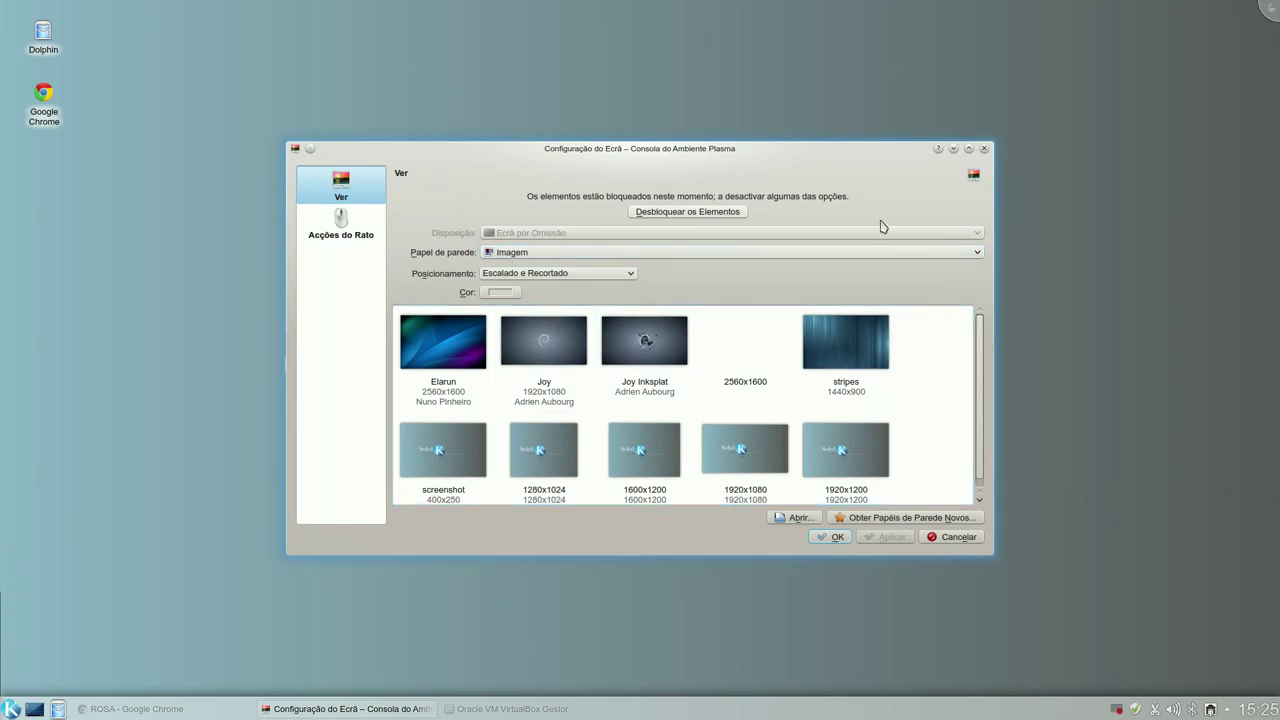
right_click(28, 270)
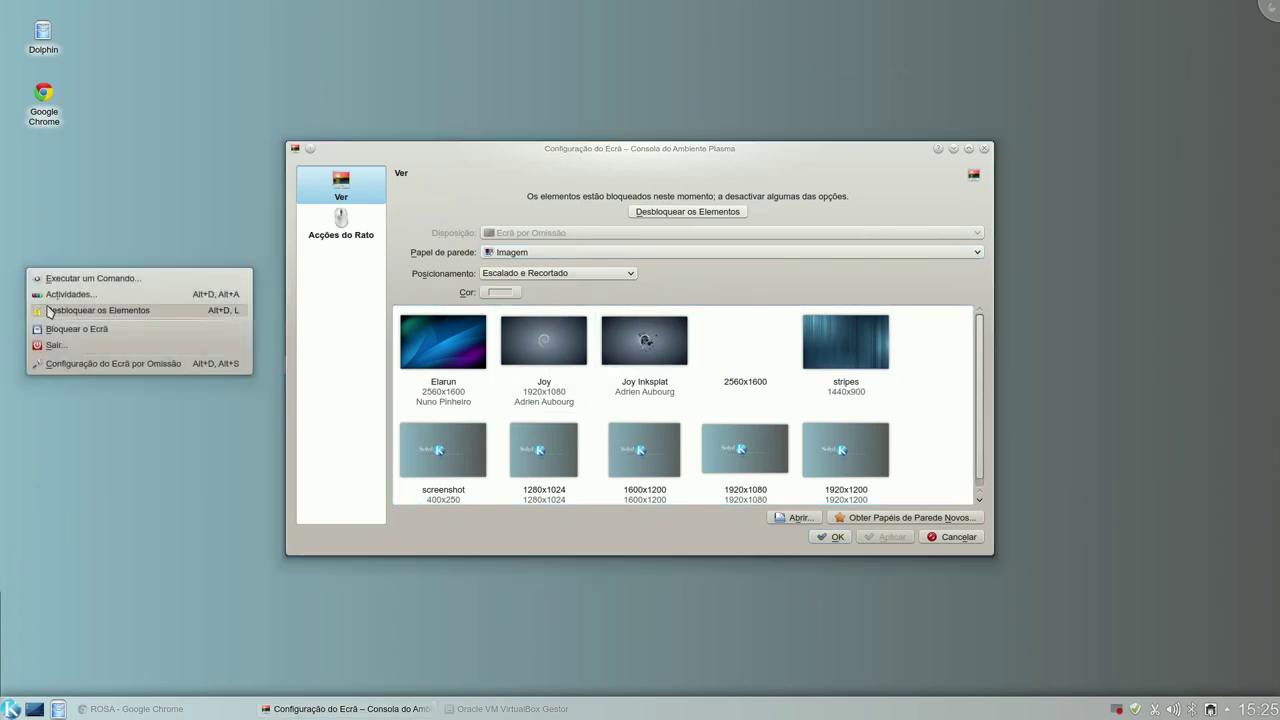
click(50, 311)
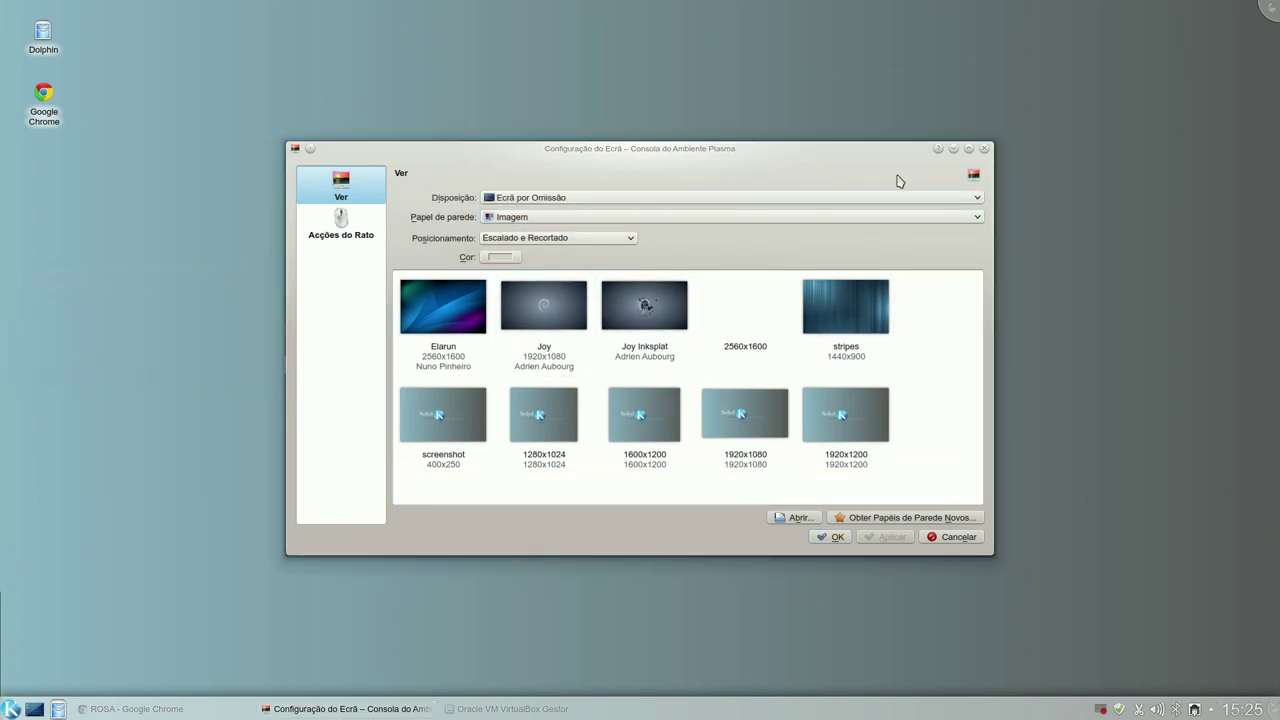
- Apply the Pesquisa e Lançamento layout to the desktop, and open and close the system settings from it
click(983, 201)
click(850, 349)
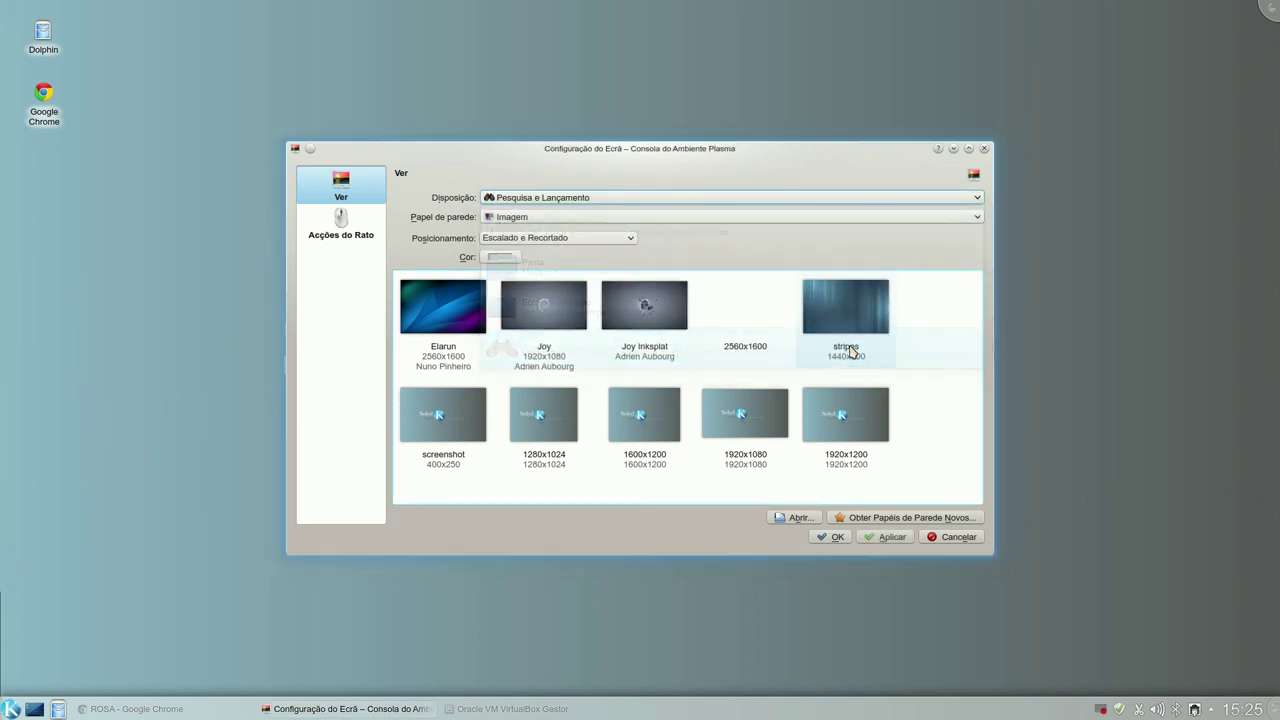
click(897, 536)
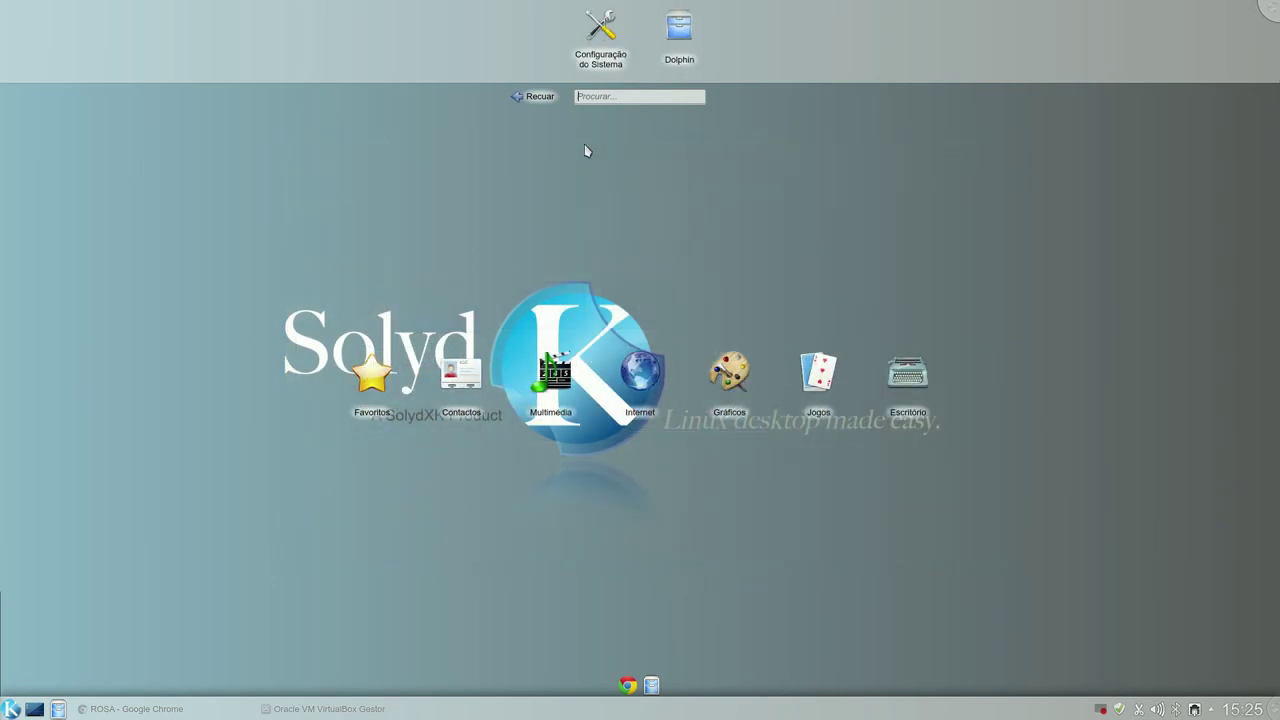
click(600, 30)
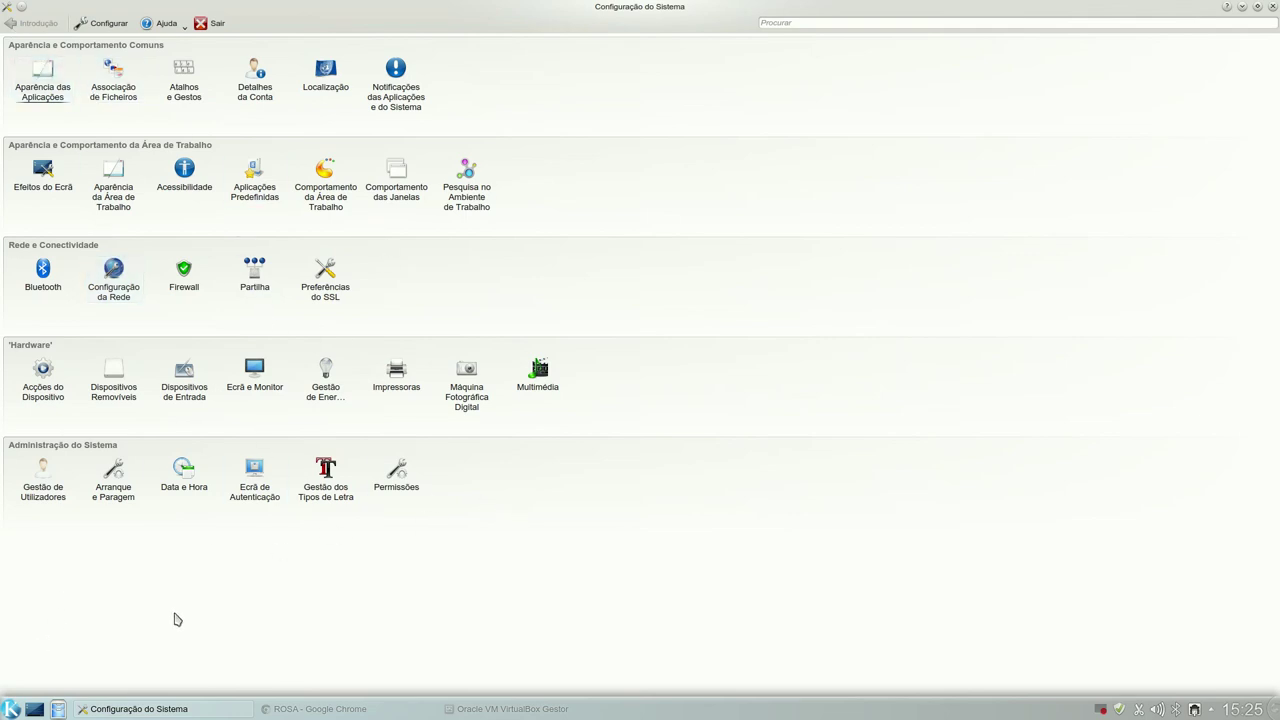
click(1272, 6)
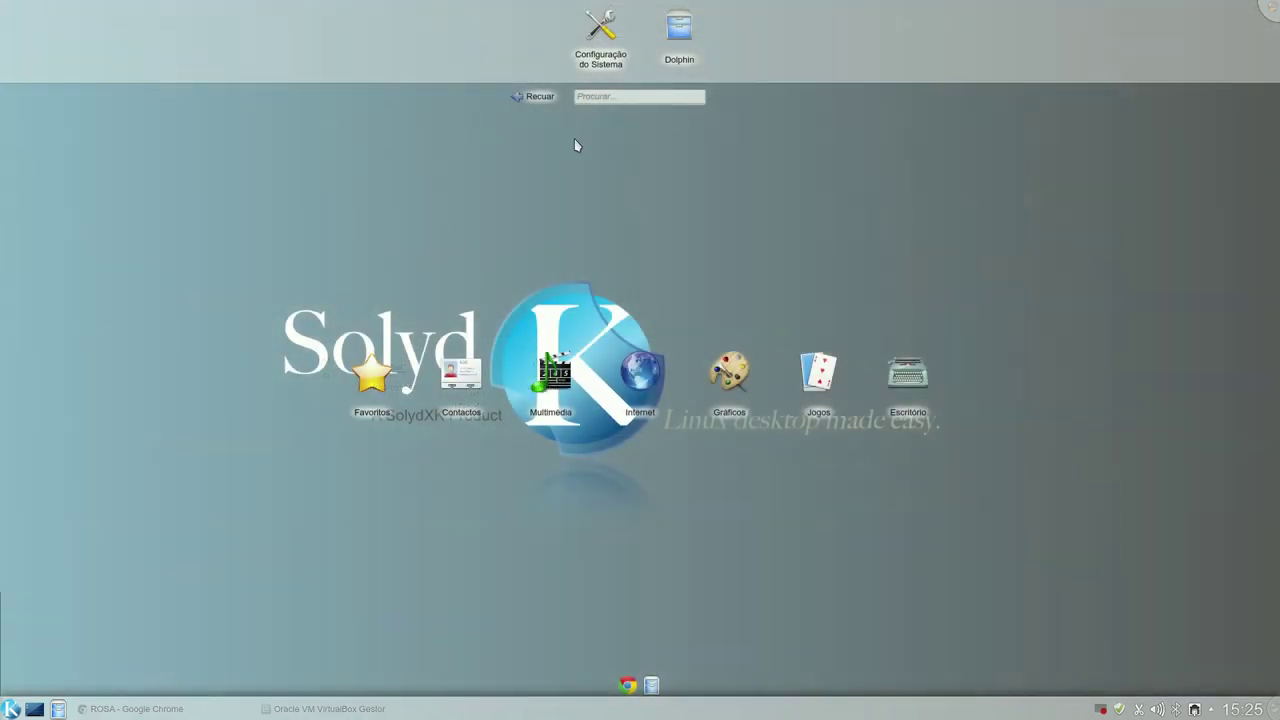
- Reopen the desktop settings, try selecting Disposição do Jornal, and apply the Pasta layout instead
right_click(1085, 191)
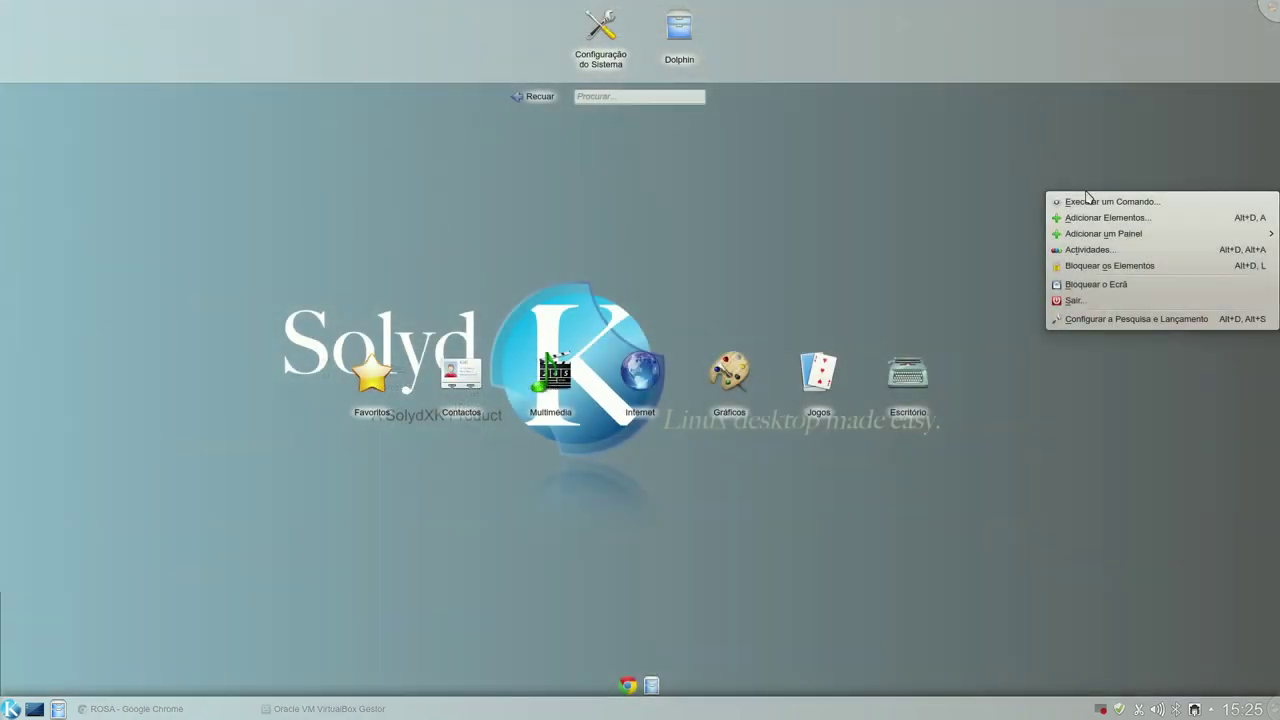
click(1079, 319)
click(940, 199)
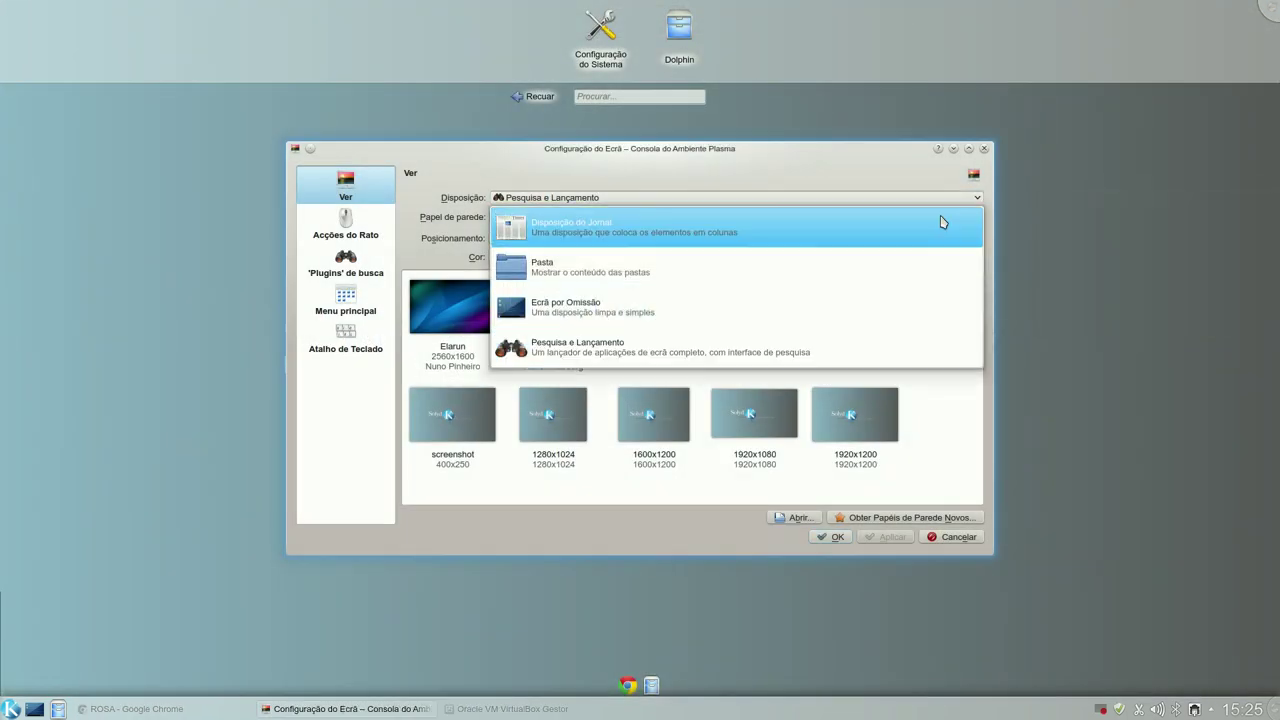
click(898, 247)
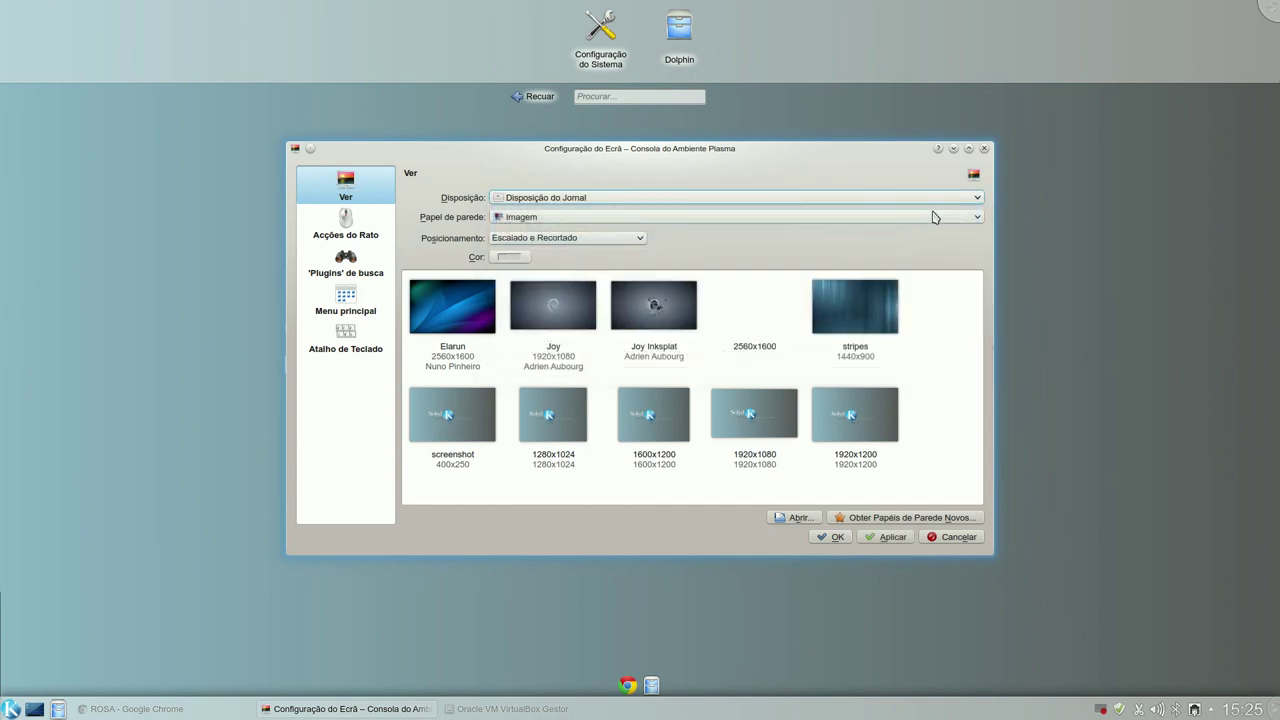
click(978, 197)
click(919, 256)
click(884, 540)
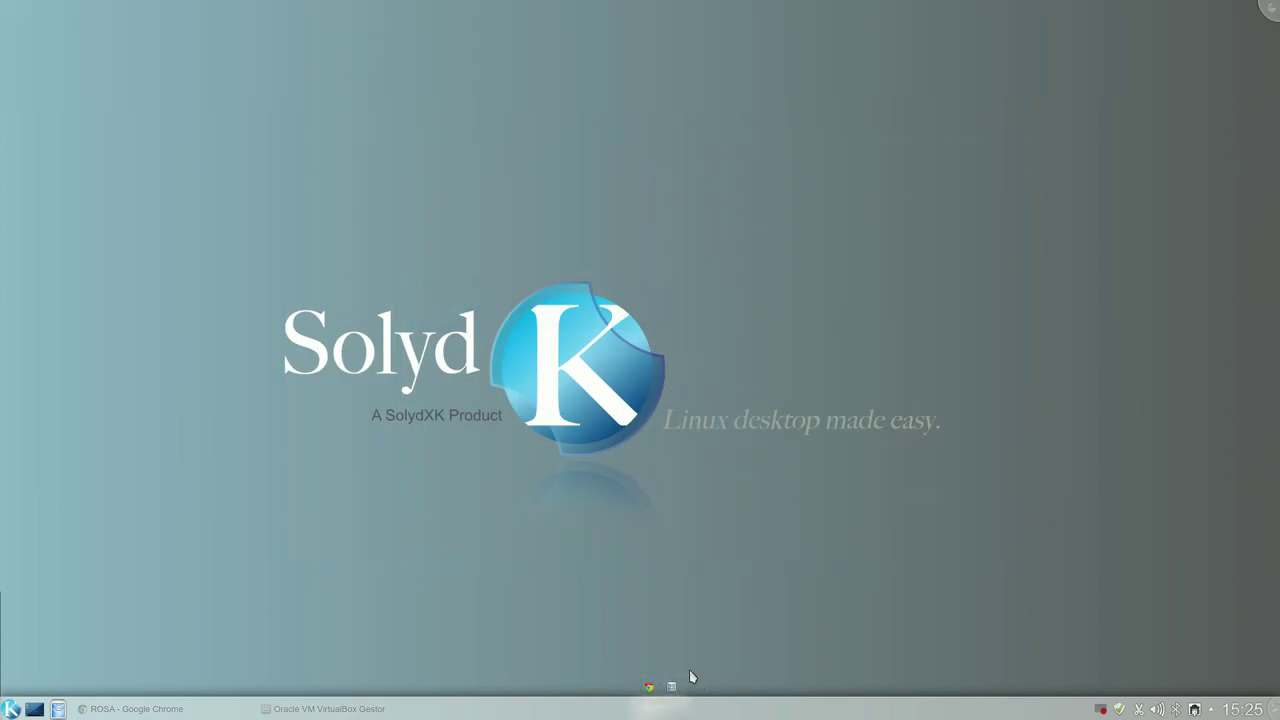
- Open and close the application launcher, and set the desktop layout back to Ecrã por Omissão in the desktop settings
click(11, 708)
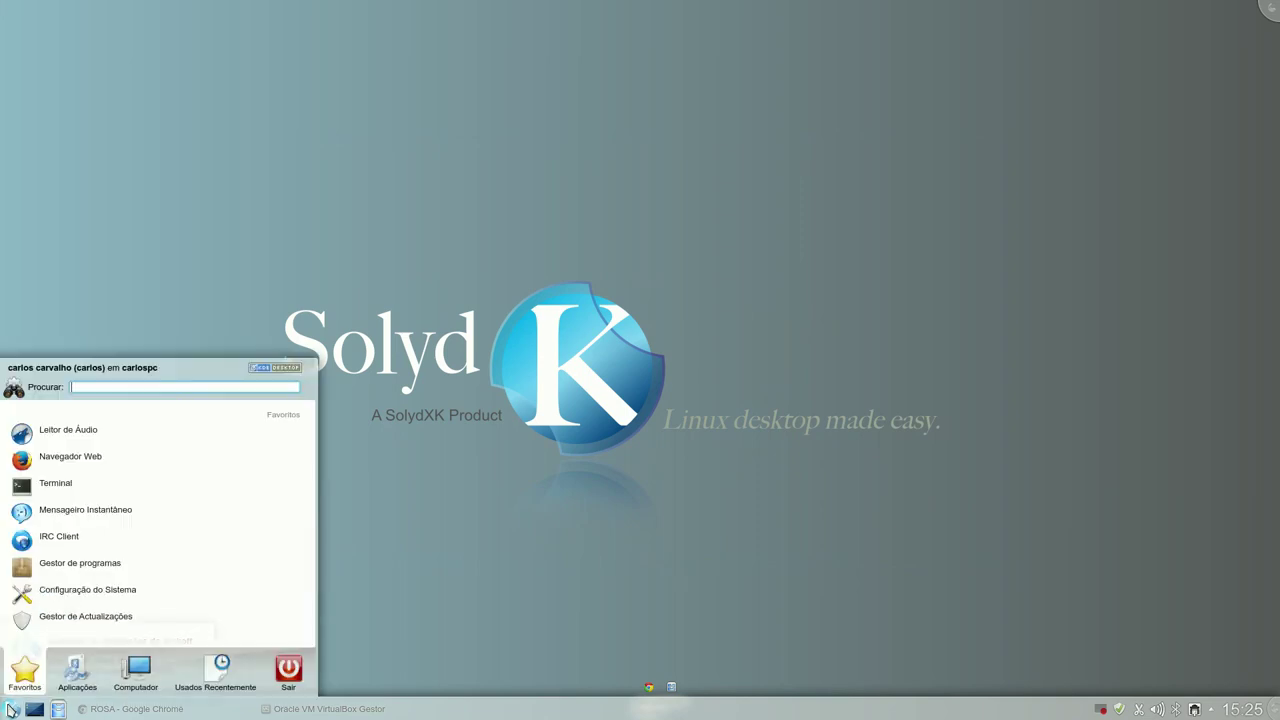
click(538, 224)
right_click(538, 224)
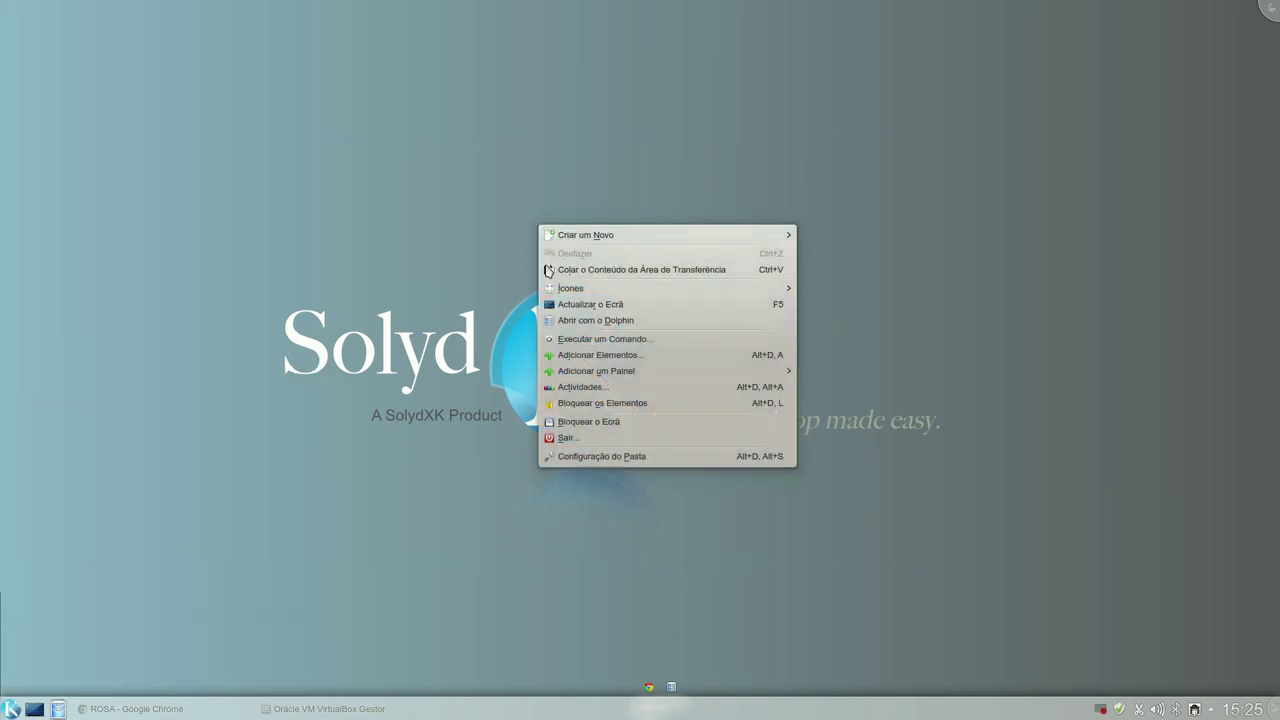
click(569, 456)
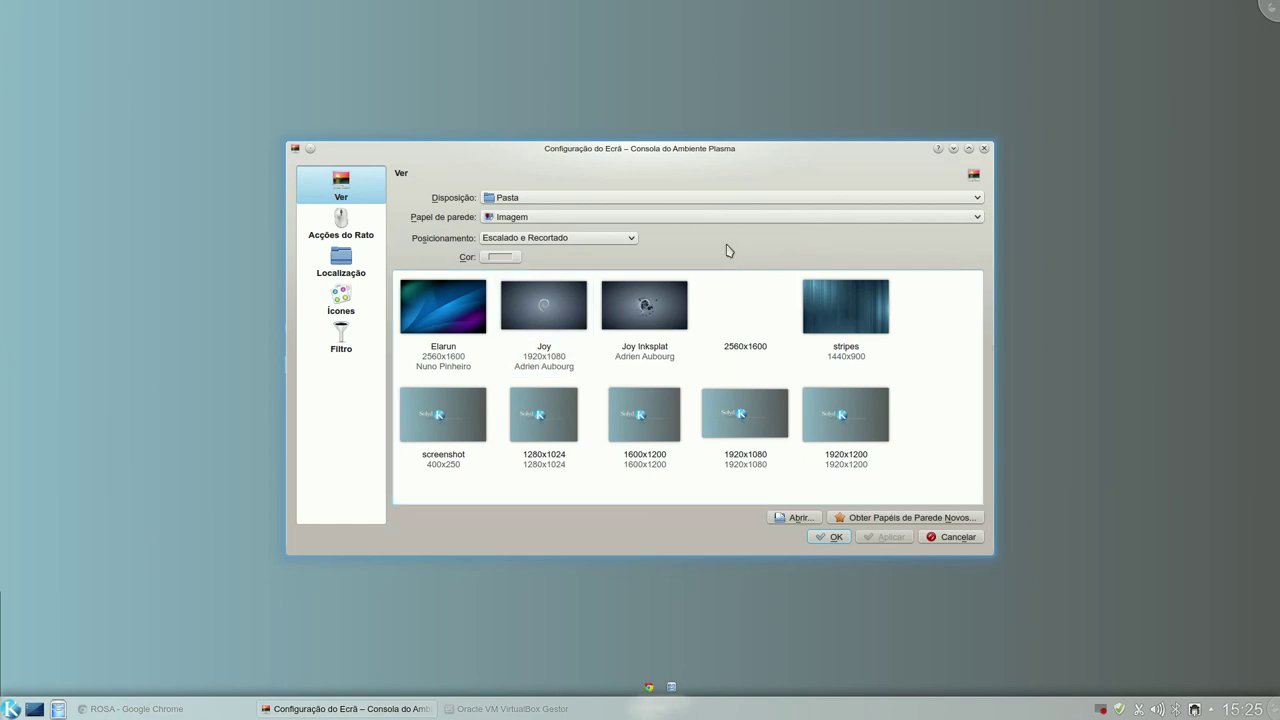
click(978, 199)
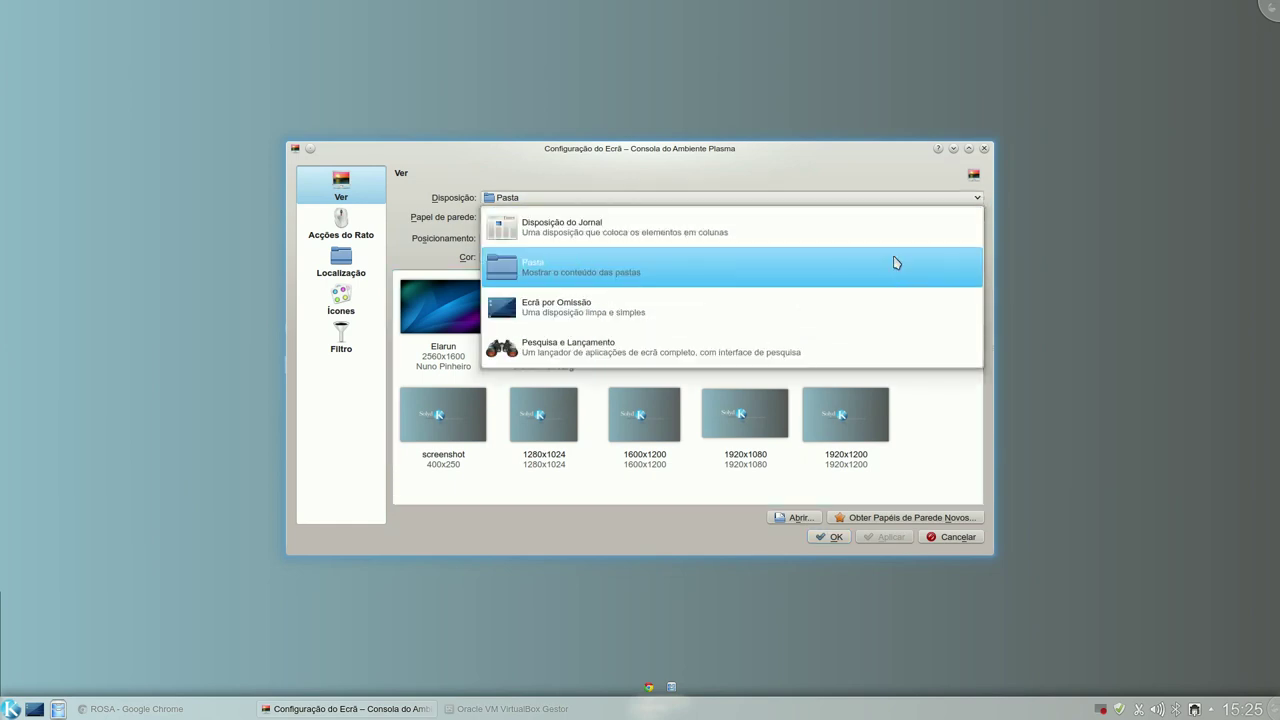
click(889, 296)
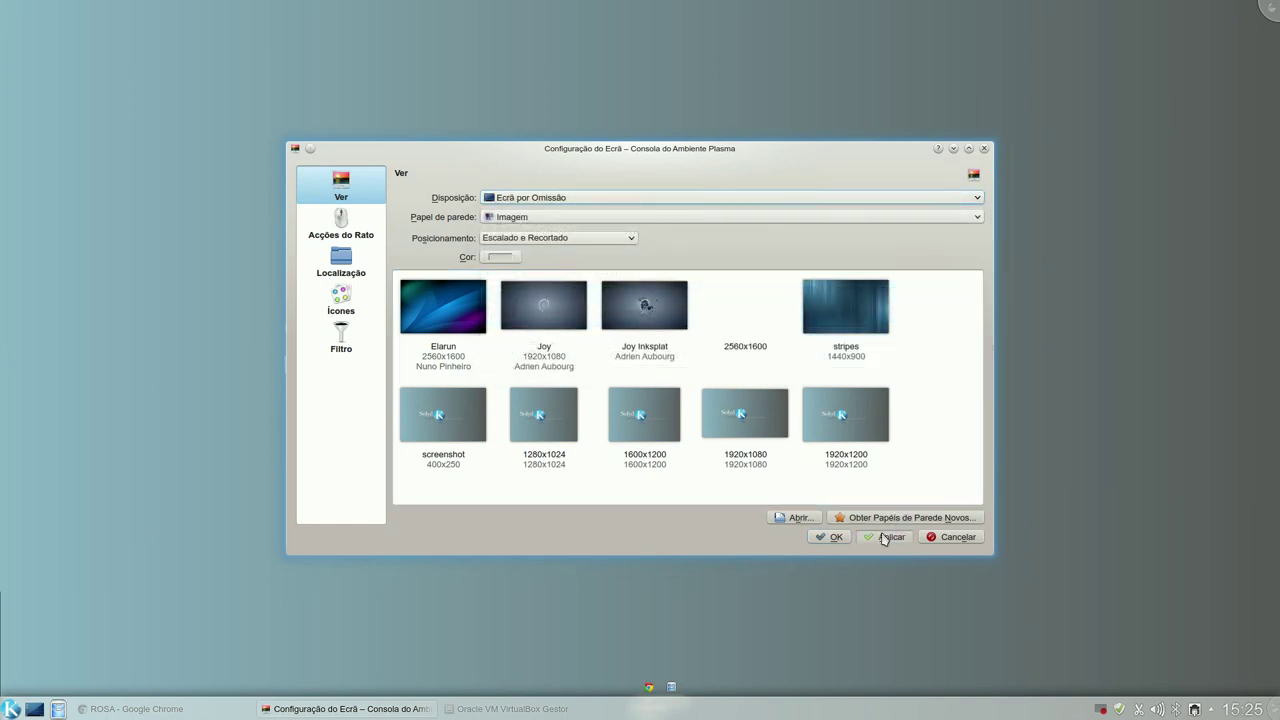
click(831, 536)
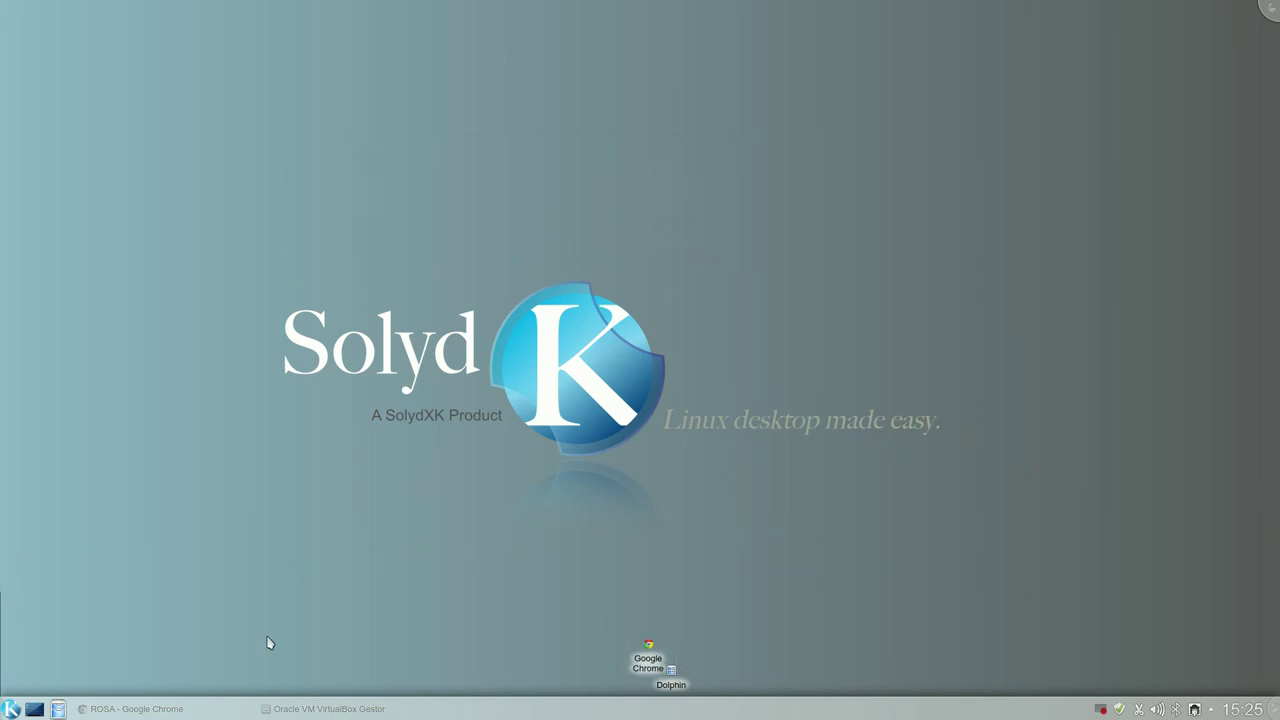
- Move and enlarge the Google Chrome and Dolphin icons in the desktop's upper-left area, with Dolphin above Chrome
mouse_move(703, 668)
right_click(373, 294)
click(750, 392)
mouse_move(686, 669)
drag(686, 627, 134, 180)
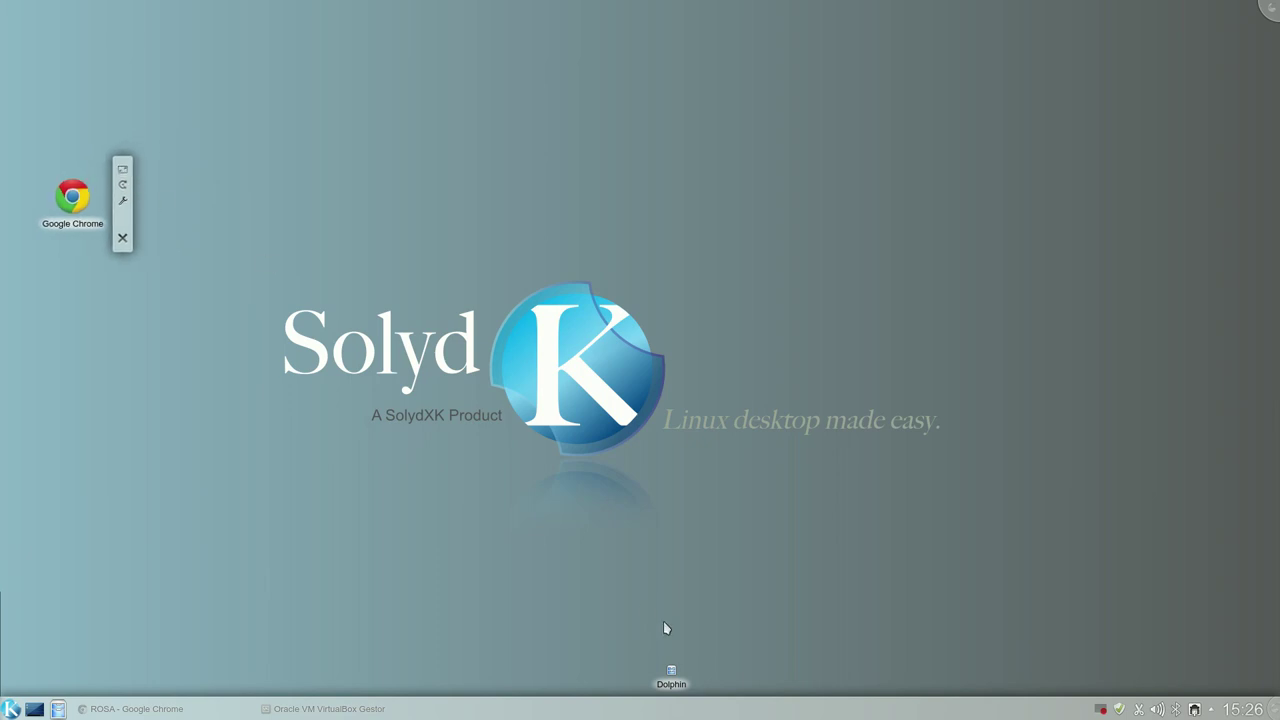
mouse_move(633, 641)
drag(633, 641, 10, 20)
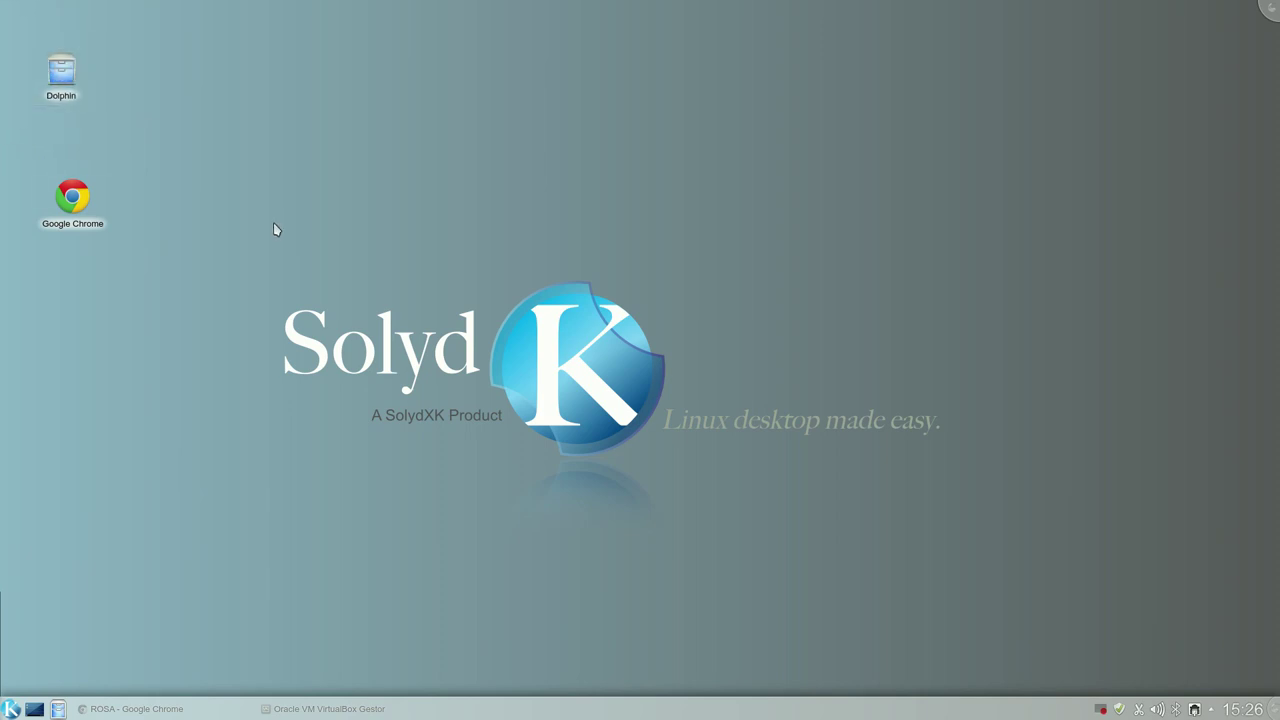
- Slightly shrink and raise the Google Chrome icon so it sits just below Dolphin, and lock the desktop elements
mouse_move(72, 200)
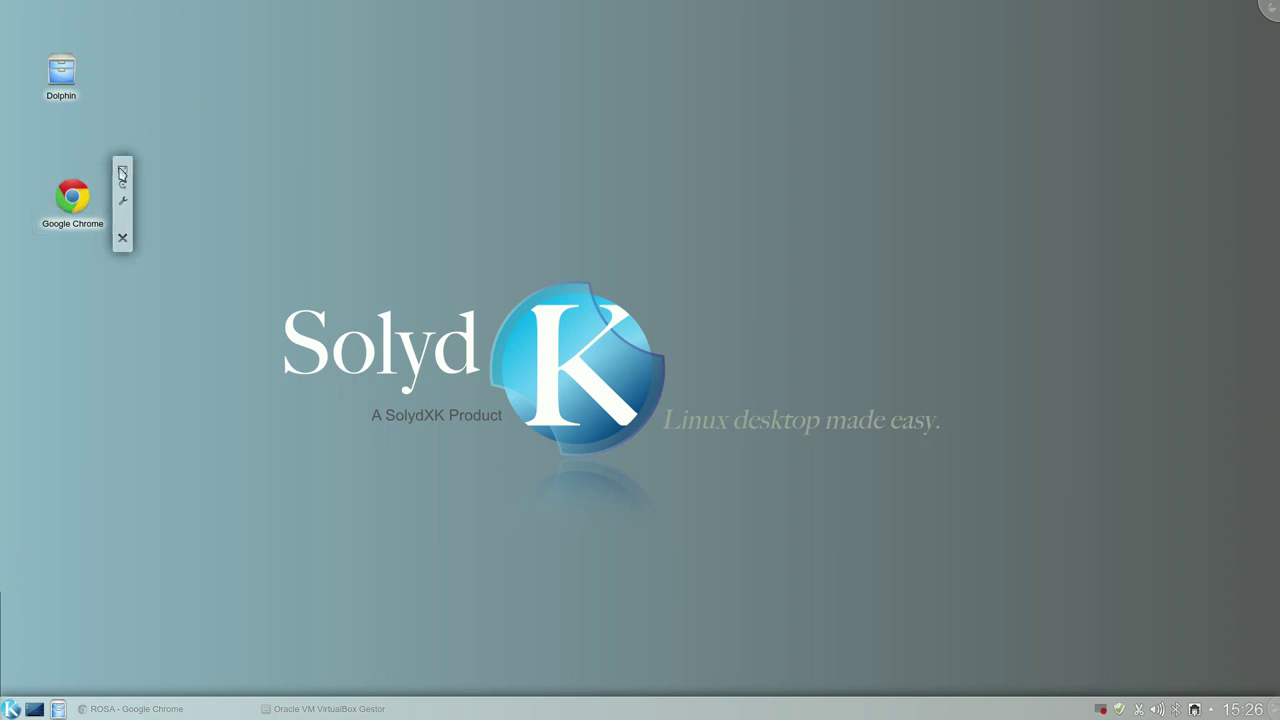
drag(121, 173, 117, 174)
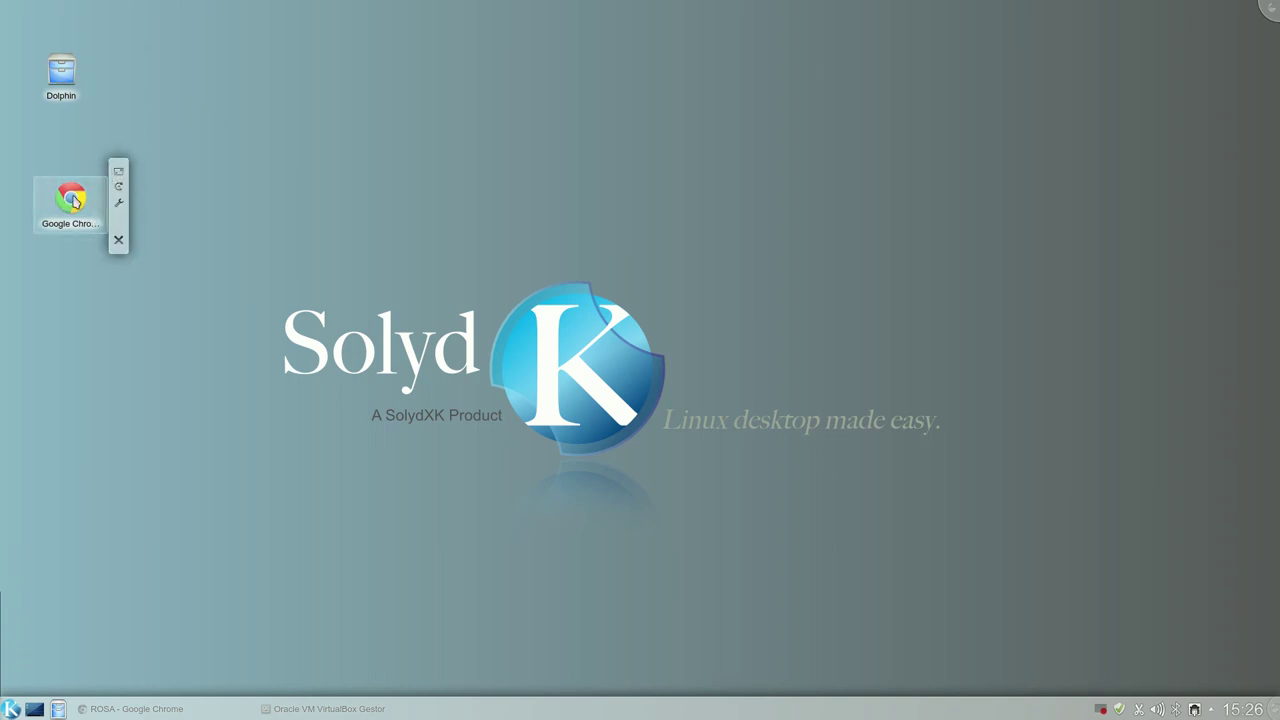
drag(122, 218, 108, 160)
right_click(388, 202)
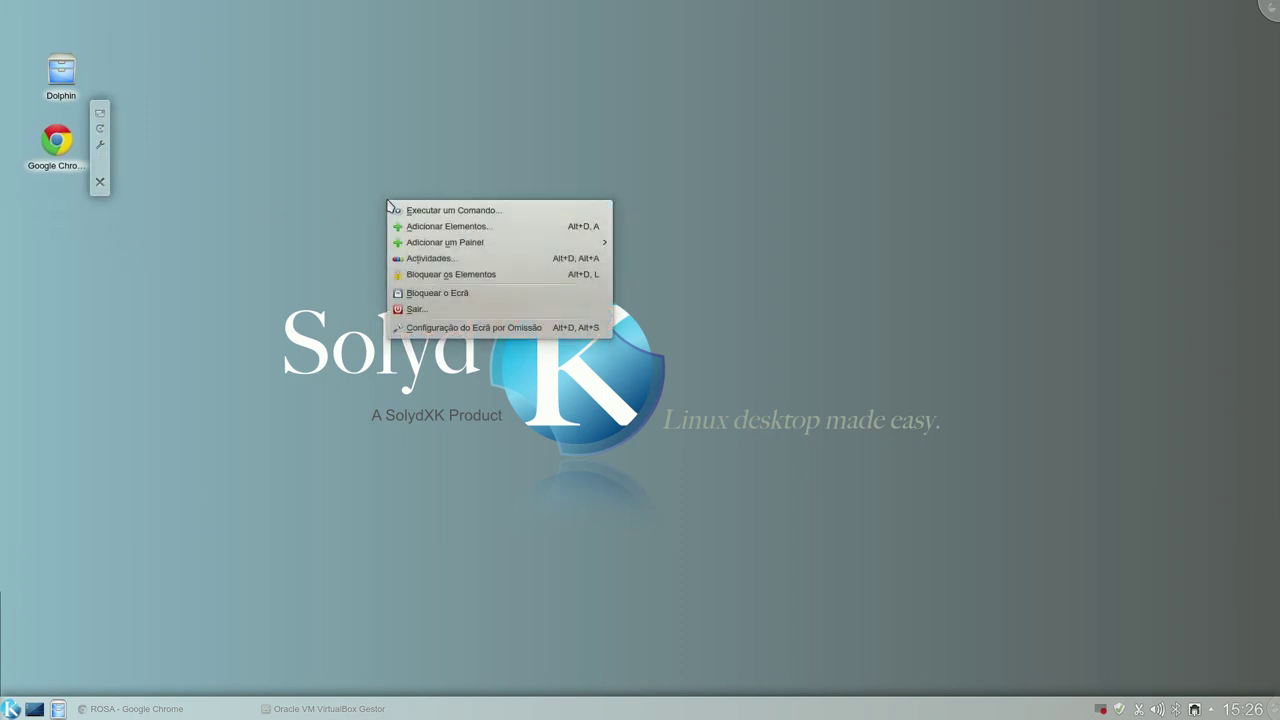
click(419, 276)
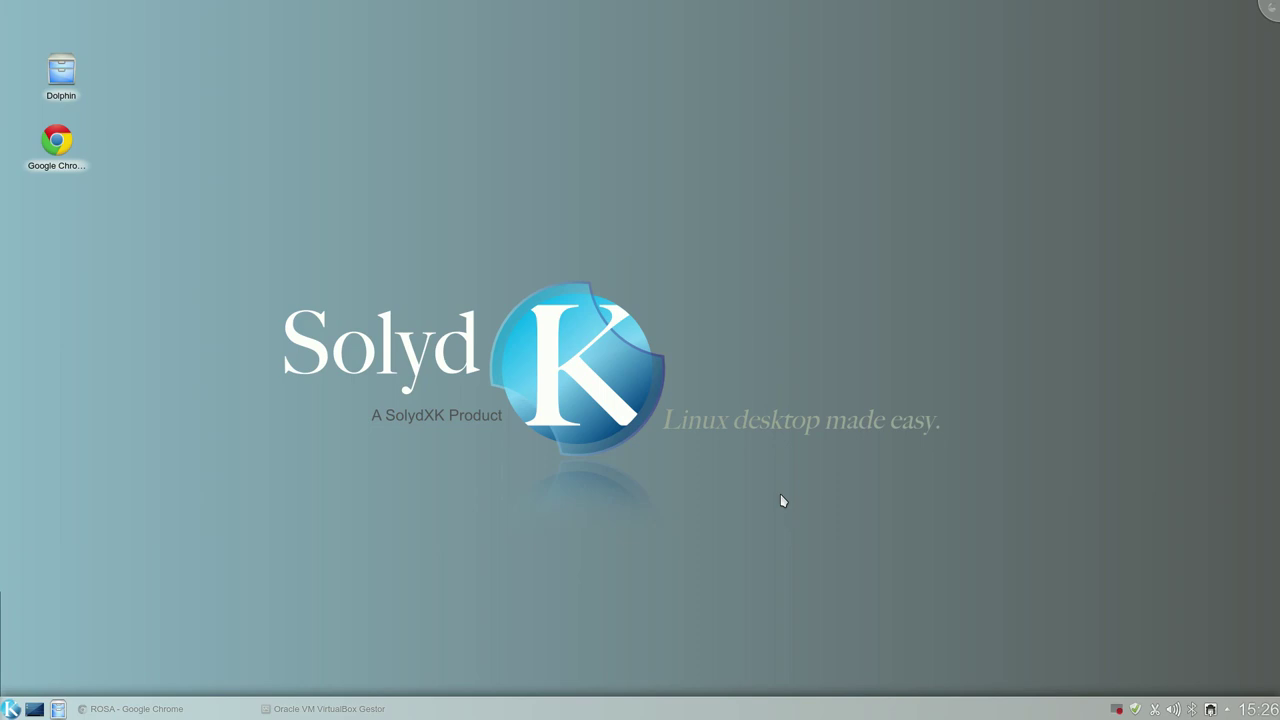
- Look through the application categories in the launcher and close it
click(10, 703)
click(86, 680)
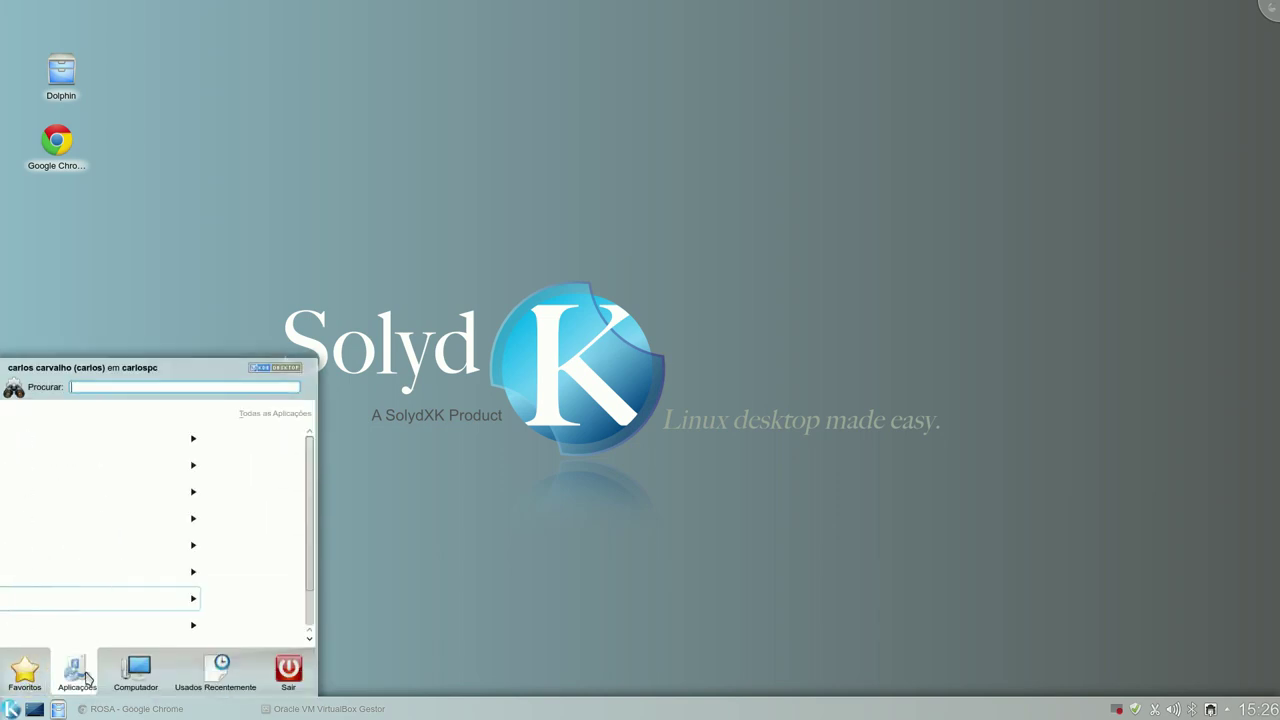
scroll(127, 540, down, 1)
scroll(125, 491, down, 1)
scroll(125, 490, up, 2)
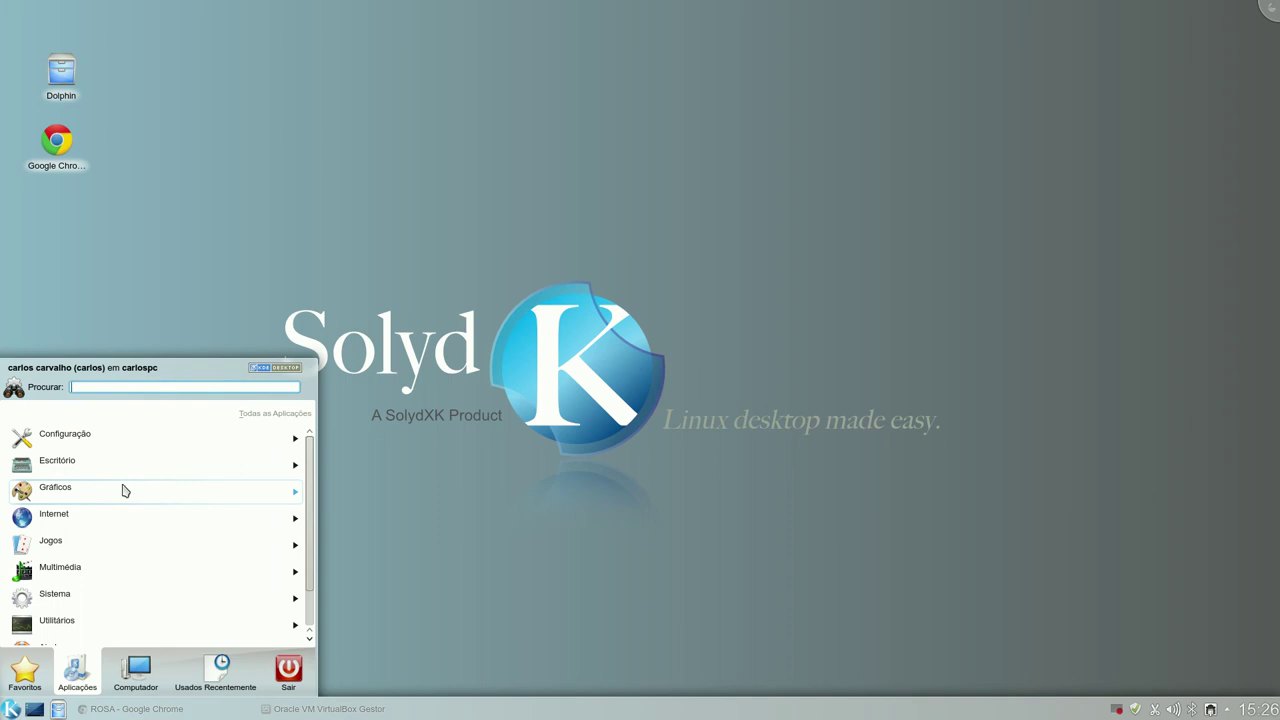
click(464, 468)
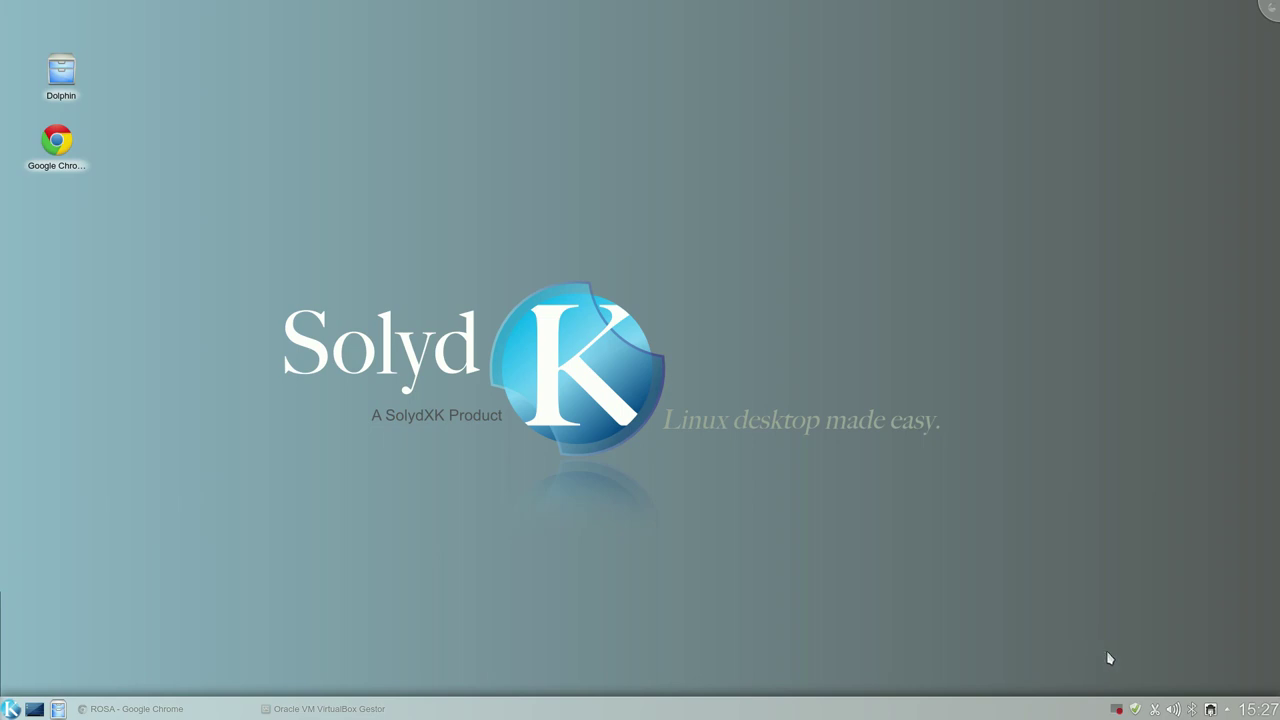
click(1117, 710)
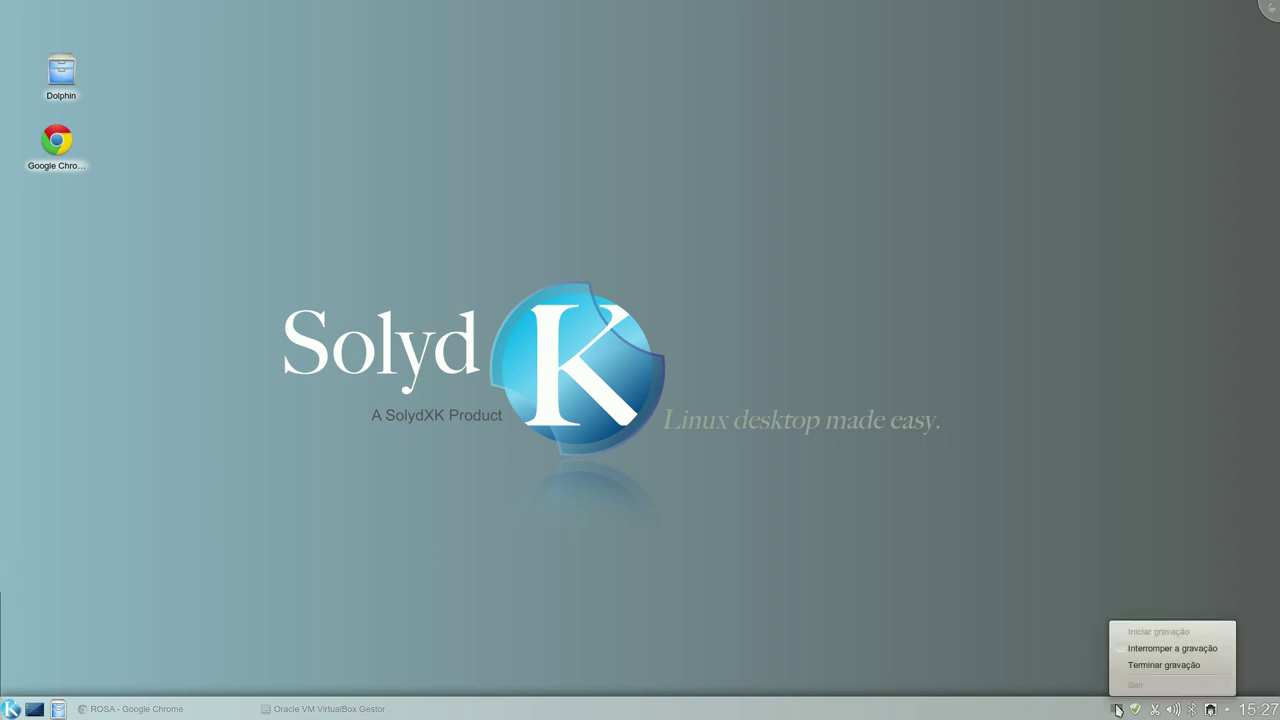